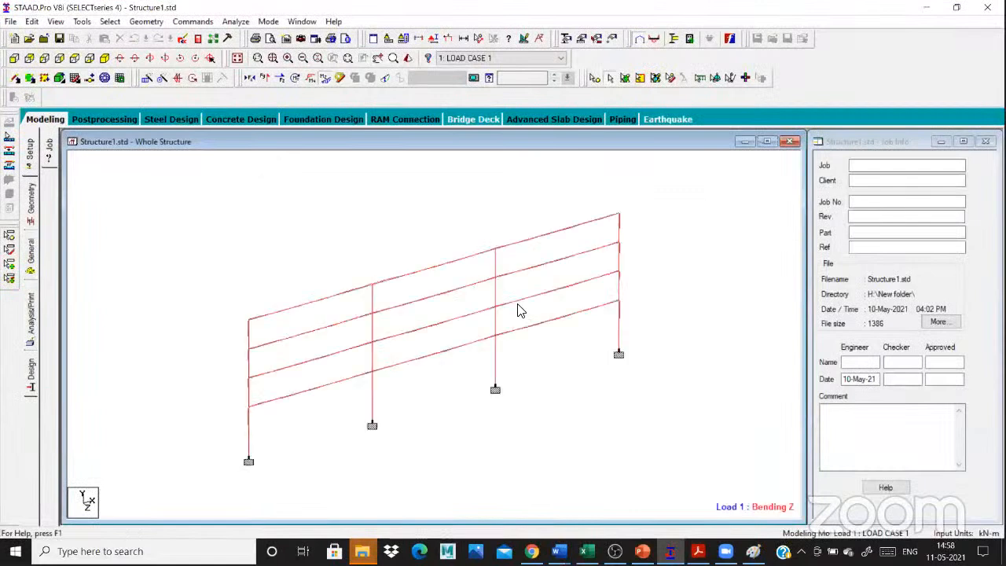
Examine the bending Z diagram of the whole structure under combination load case 3.
{"action": "left_click", "coordinate": [514, 57]}
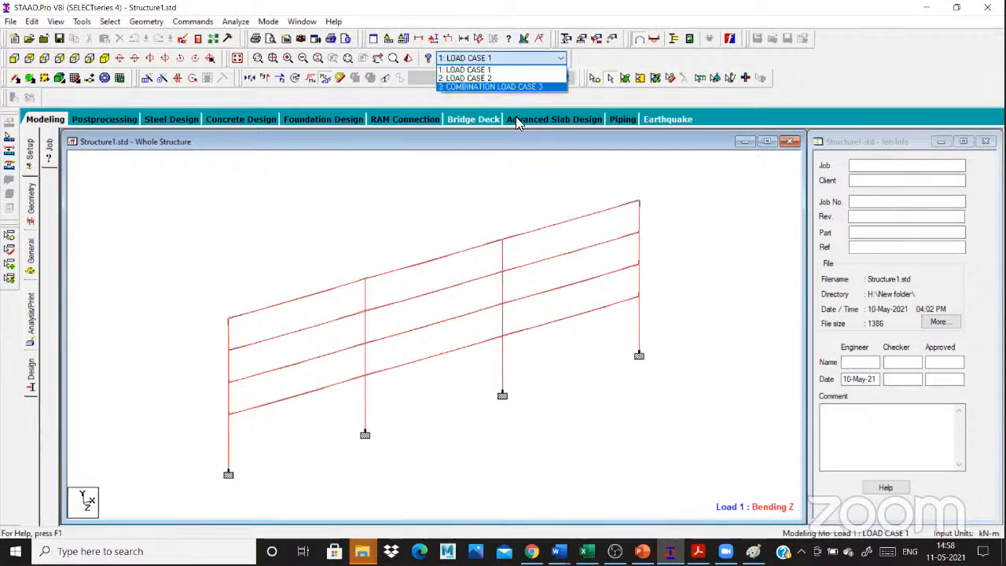
{"action": "key", "text": "Return"}
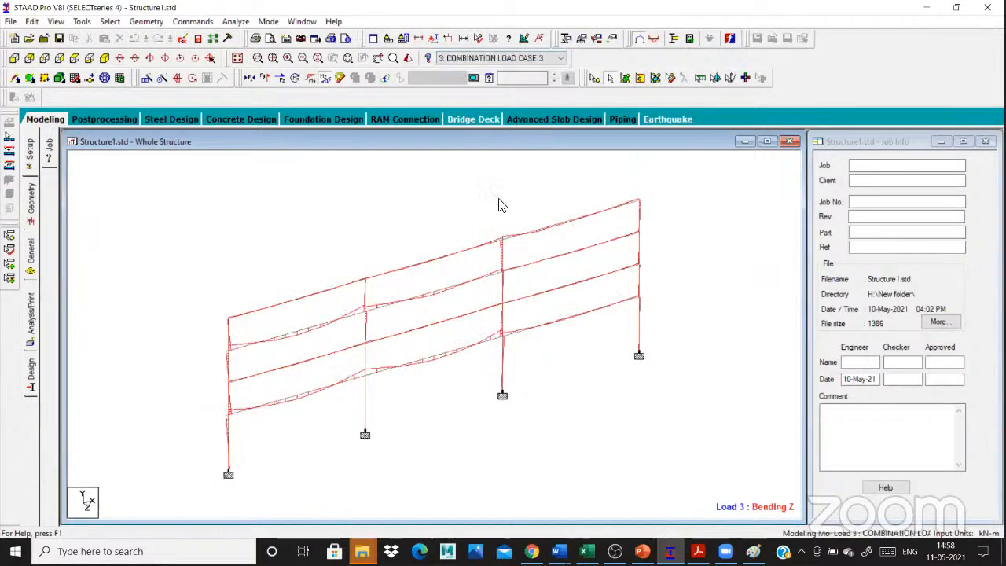
{"action": "scroll", "coordinate": [324, 387], "scroll_direction": "up", "scroll_amount": 1}
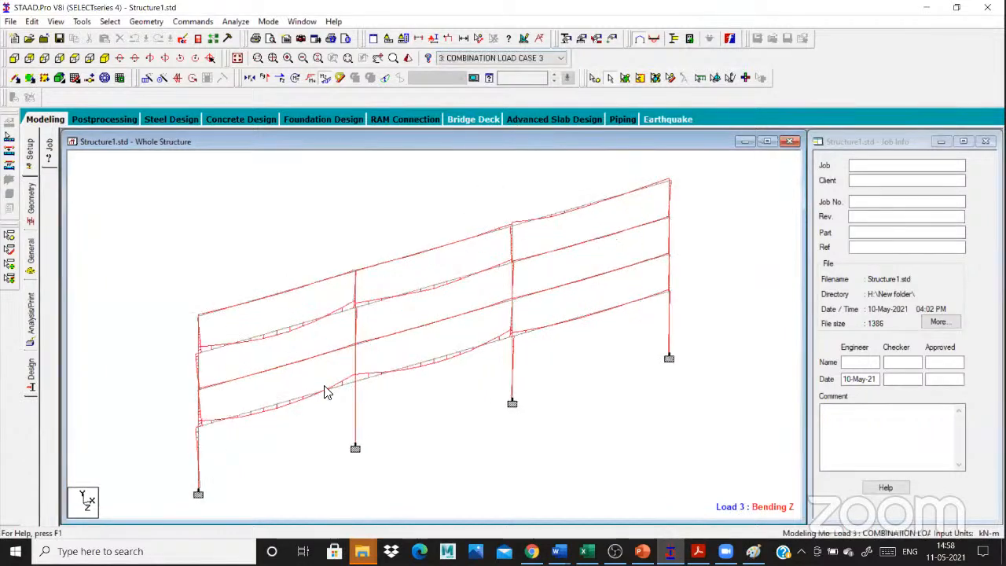
{"action": "scroll", "coordinate": [329, 393], "scroll_direction": "up", "scroll_amount": 1}
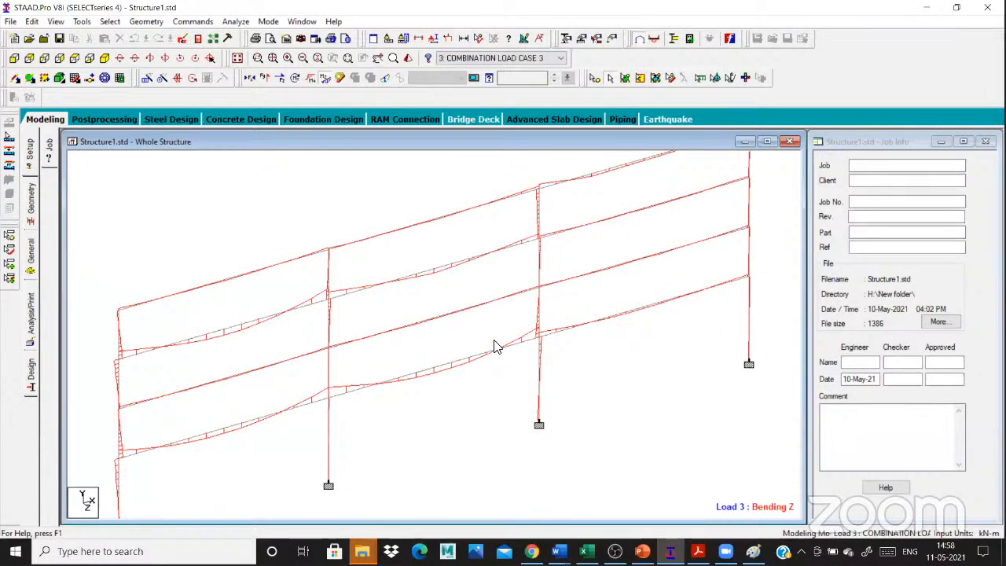
{"action": "middle_click_drag", "start_coordinate": [503, 330], "coordinate": [152, 18]}
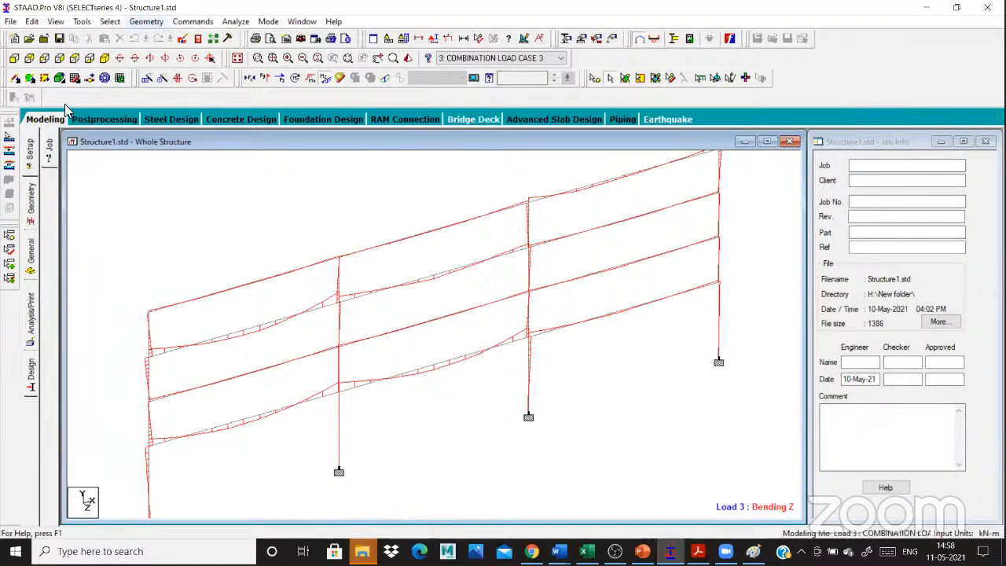
Switch to postprocessing with load cases 1 and 2 and combination load case 3 included in the results.
{"action": "key", "text": "Down"}
{"action": "key", "text": "Right"}
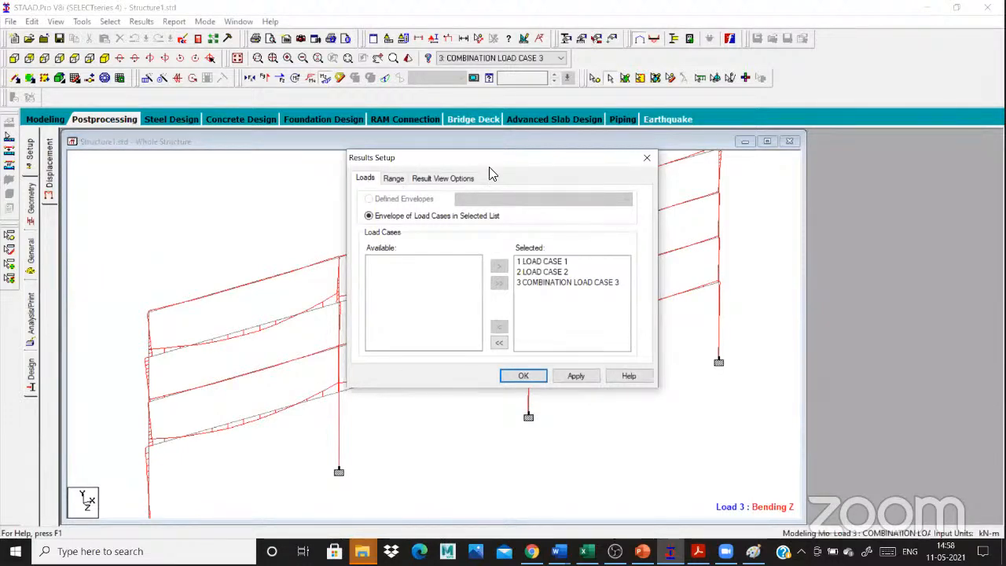
{"action": "key", "text": "Return"}
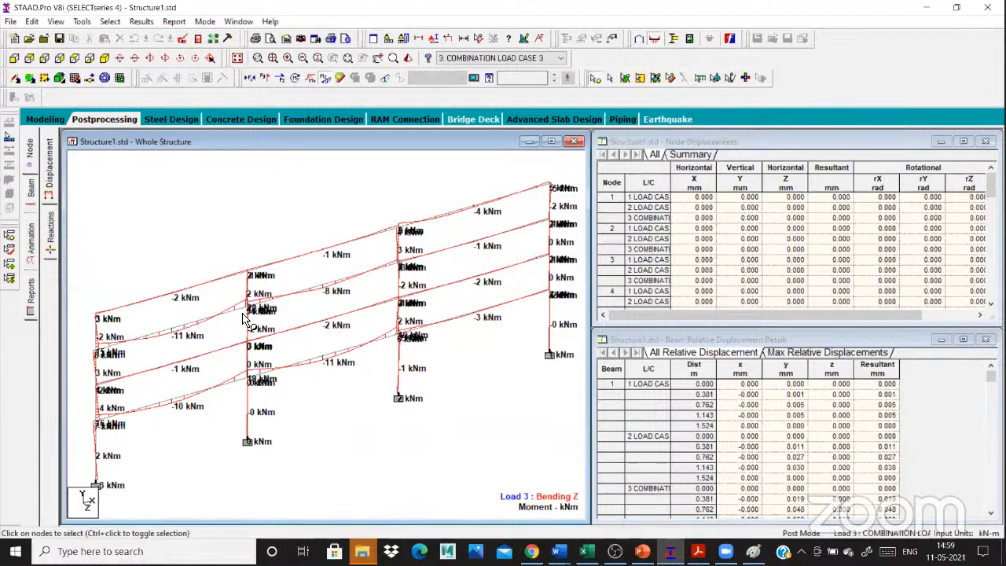
Display the shear Y diagram of the frame for combination load case 3.
{"action": "key", "text": "y"}
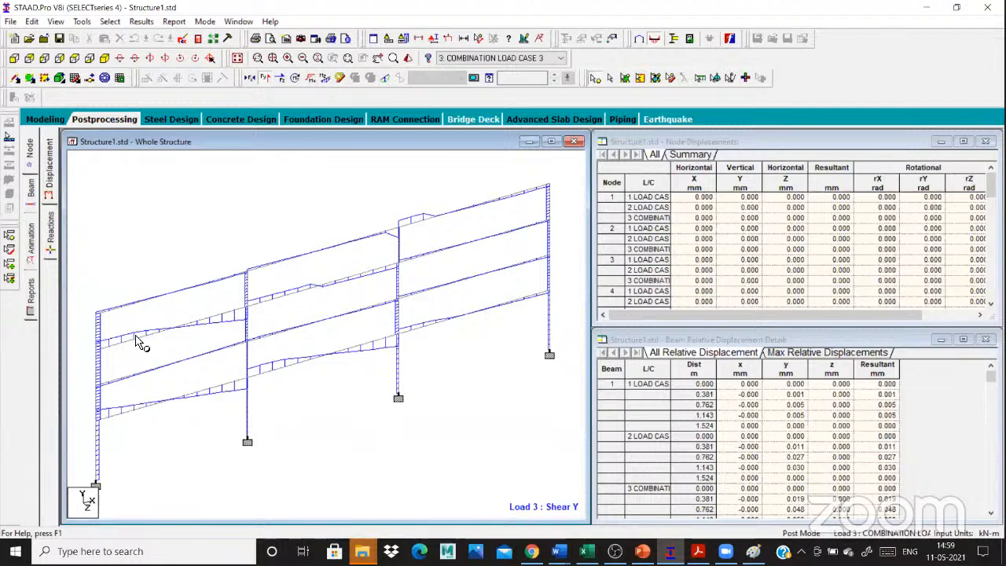
{"action": "scroll", "coordinate": [135, 336], "scroll_direction": "down", "scroll_amount": 1}
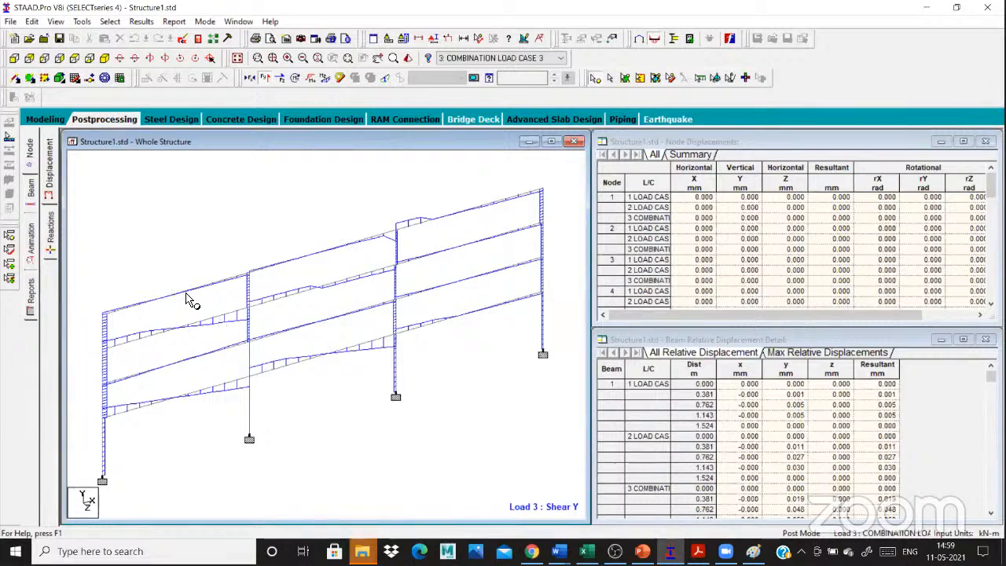
{"action": "key", "text": "XF86AudioRaiseVolume"}
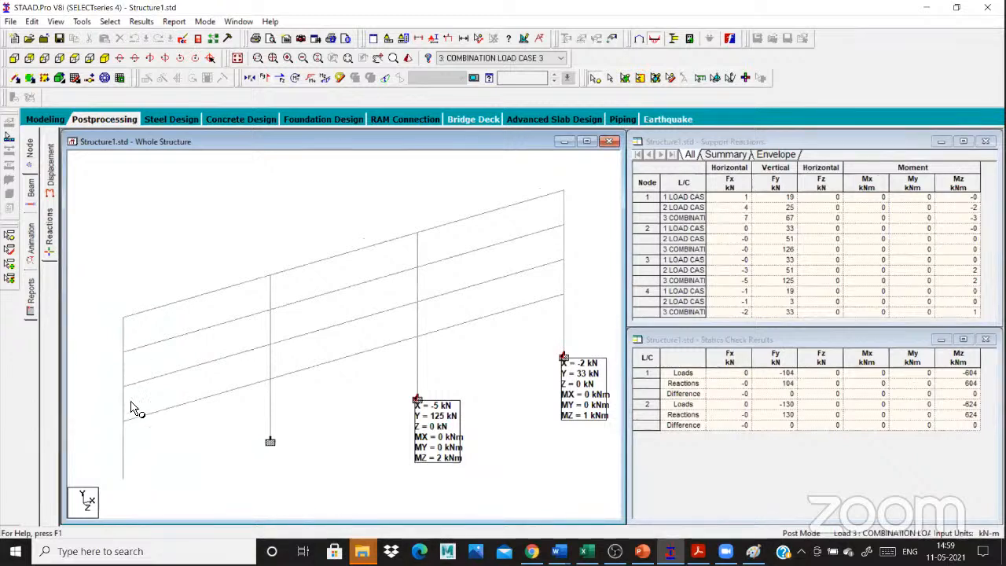
Examine the support reactions at the column bases for combination load case 3.
{"action": "middle_click_drag", "start_coordinate": [180, 433], "coordinate": [173, 401]}
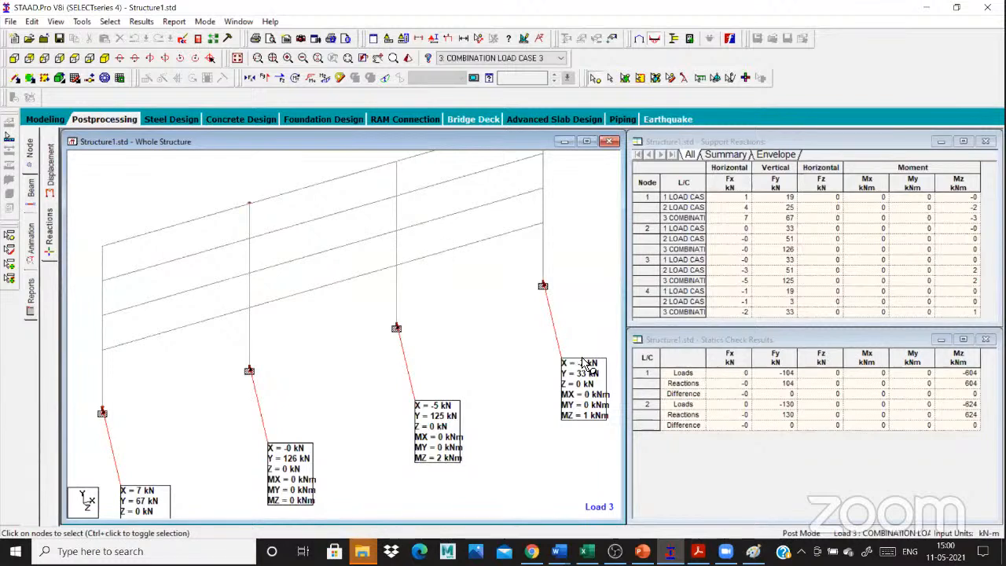
{"action": "scroll", "coordinate": [583, 364], "scroll_direction": "down", "scroll_amount": 1}
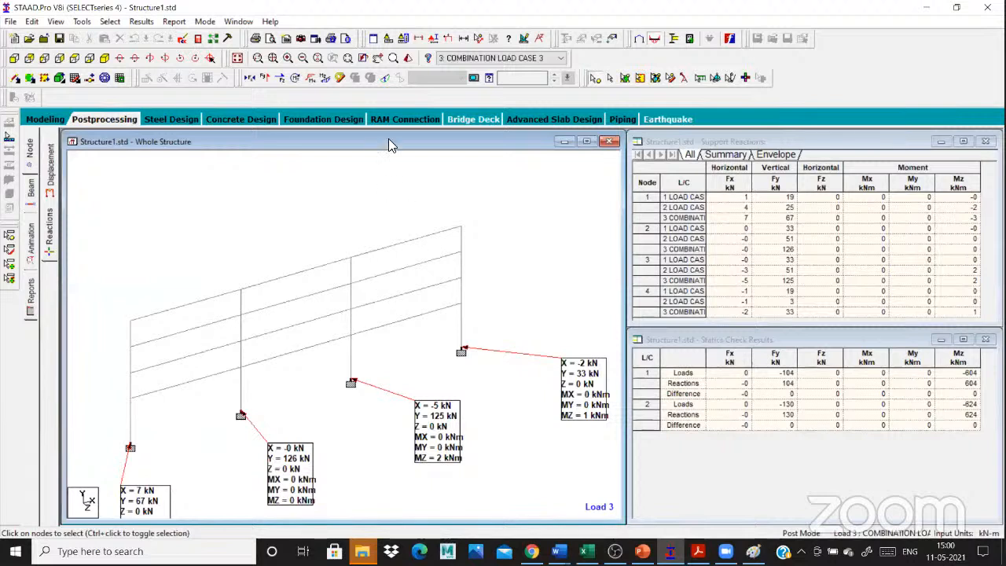
{"action": "left_click", "coordinate": [384, 81]}
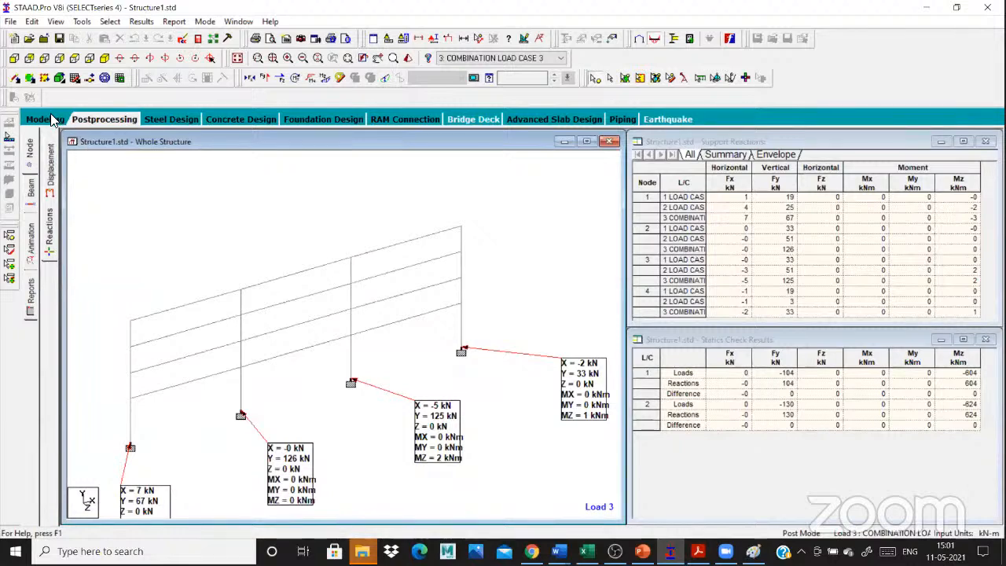
Return to modeling and set the concrete design code for the whole structure to IS456.
{"action": "left_click", "coordinate": [55, 121]}
{"action": "left_click", "coordinate": [89, 122]}
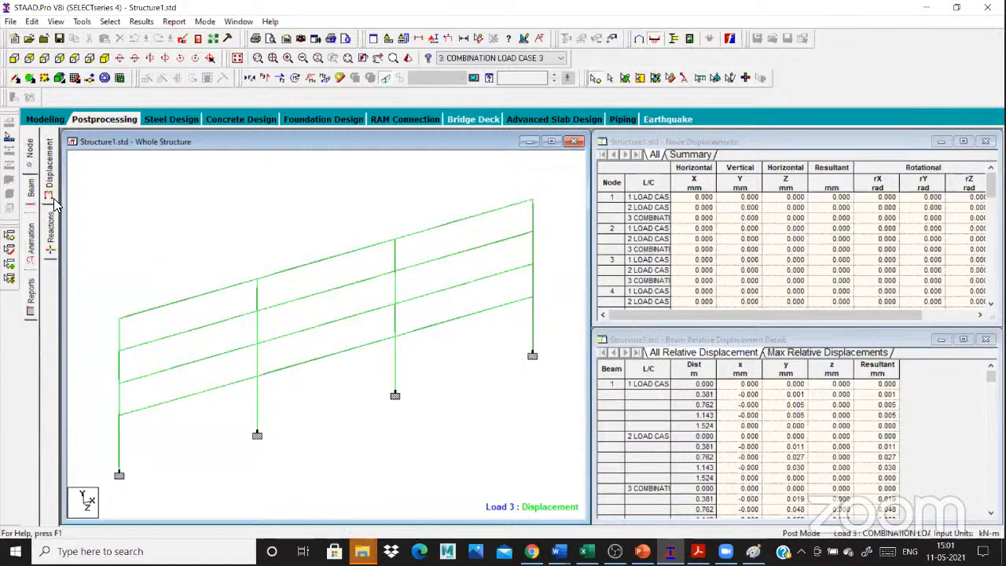
{"action": "left_click", "coordinate": [45, 119]}
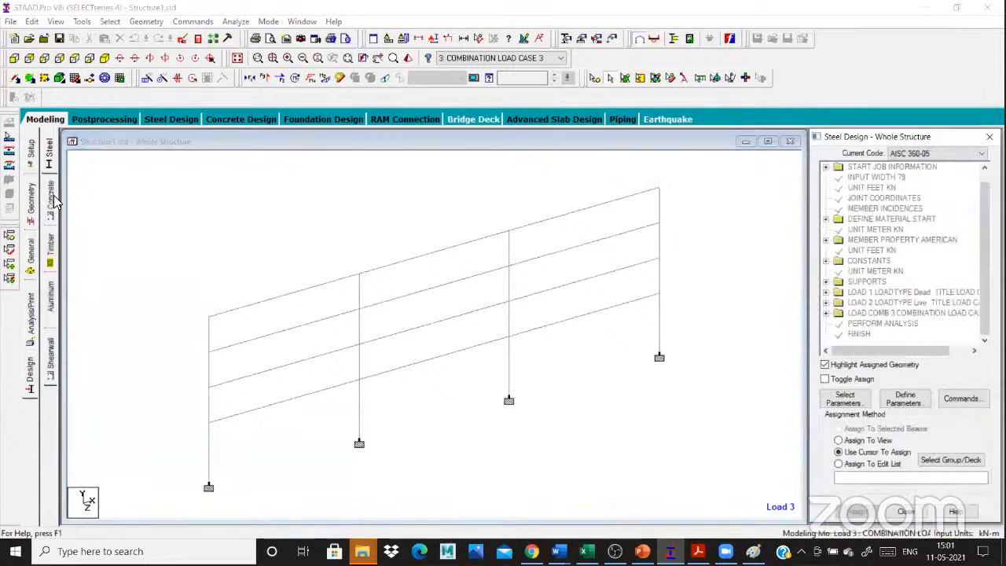
{"action": "left_click", "coordinate": [52, 201]}
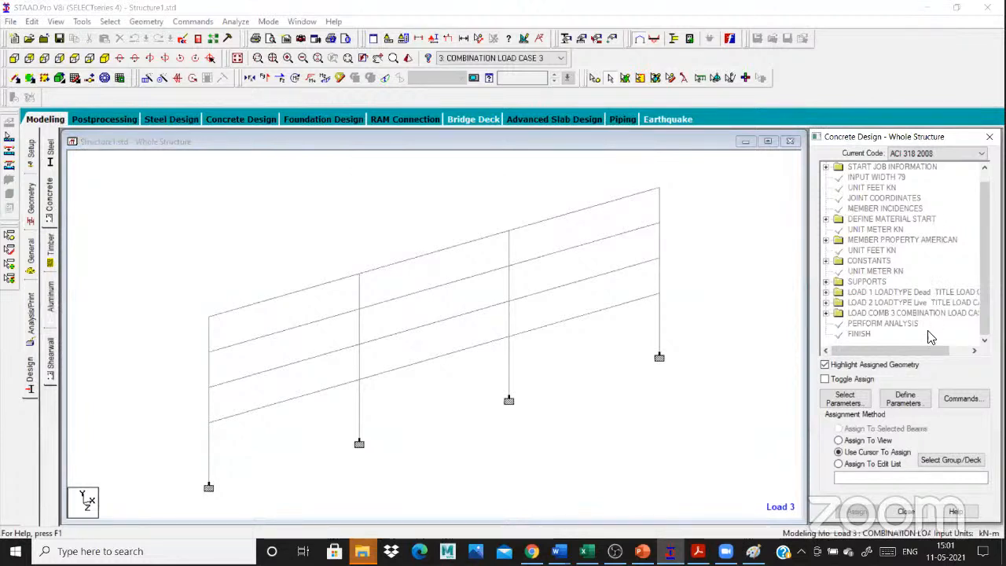
{"action": "left_click", "coordinate": [911, 155]}
{"action": "key", "text": "Down"}
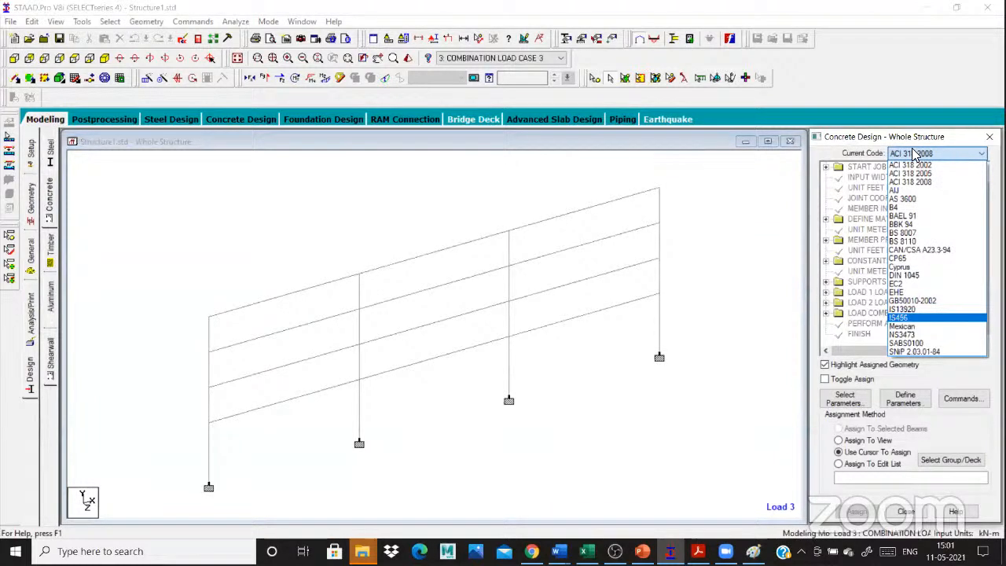
{"action": "key", "text": "Return"}
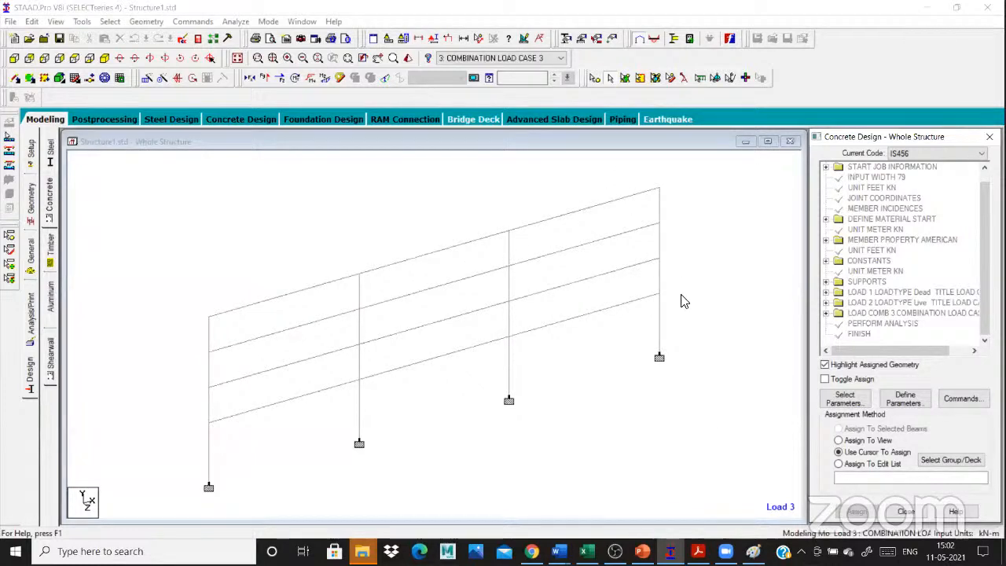
Select the concrete design parameters Fc, Fymain and Fysec for use in the design.
{"action": "left_click", "coordinate": [847, 400]}
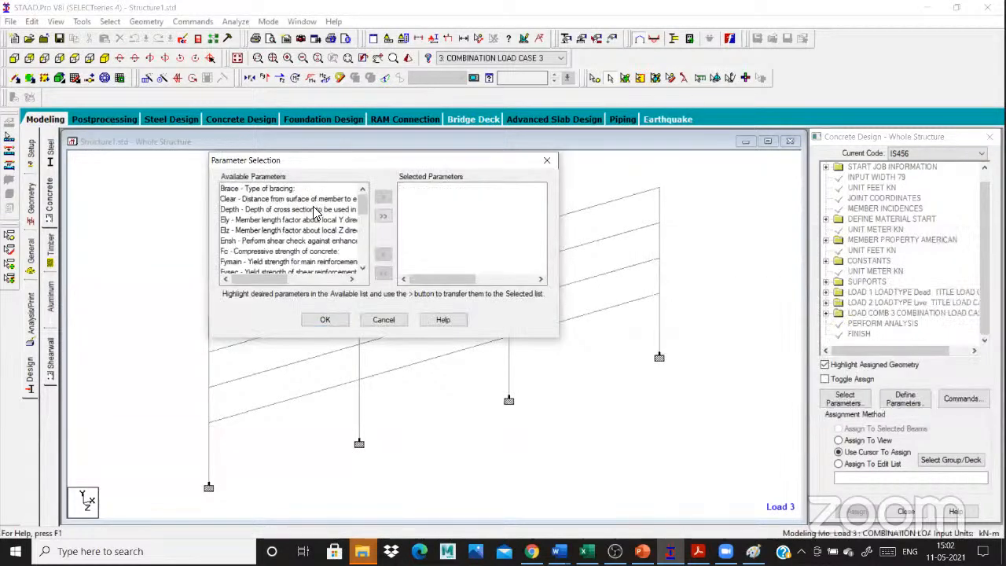
{"action": "scroll", "coordinate": [314, 206], "scroll_direction": "down", "scroll_amount": 2}
{"action": "scroll", "coordinate": [314, 206], "scroll_direction": "up", "scroll_amount": 1}
{"action": "scroll", "coordinate": [314, 212], "scroll_direction": "up", "scroll_amount": 1}
{"action": "left_click", "coordinate": [295, 251]}
{"action": "left_click", "coordinate": [383, 196]}
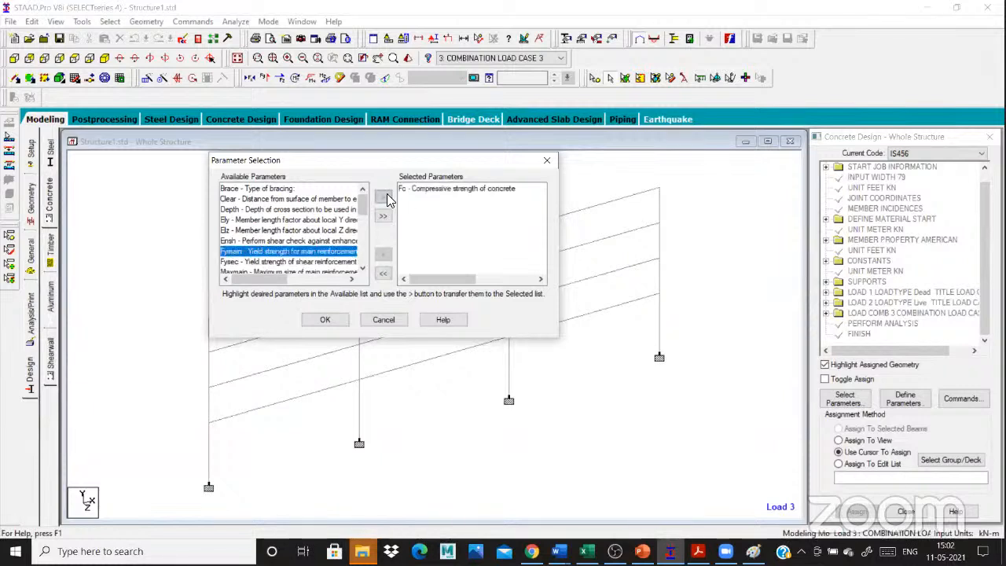
{"action": "double_click", "coordinate": [314, 251]}
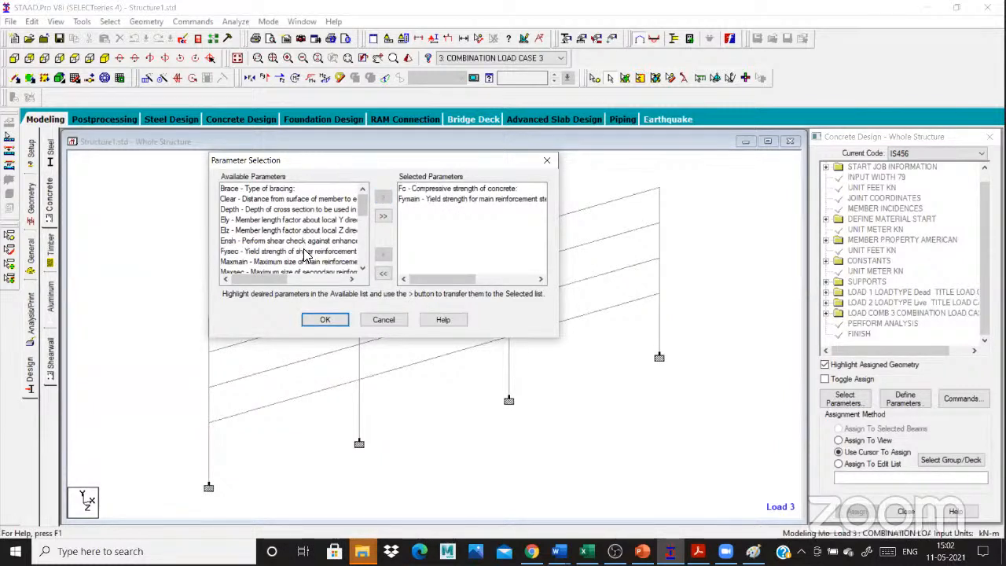
{"action": "left_click", "coordinate": [384, 197]}
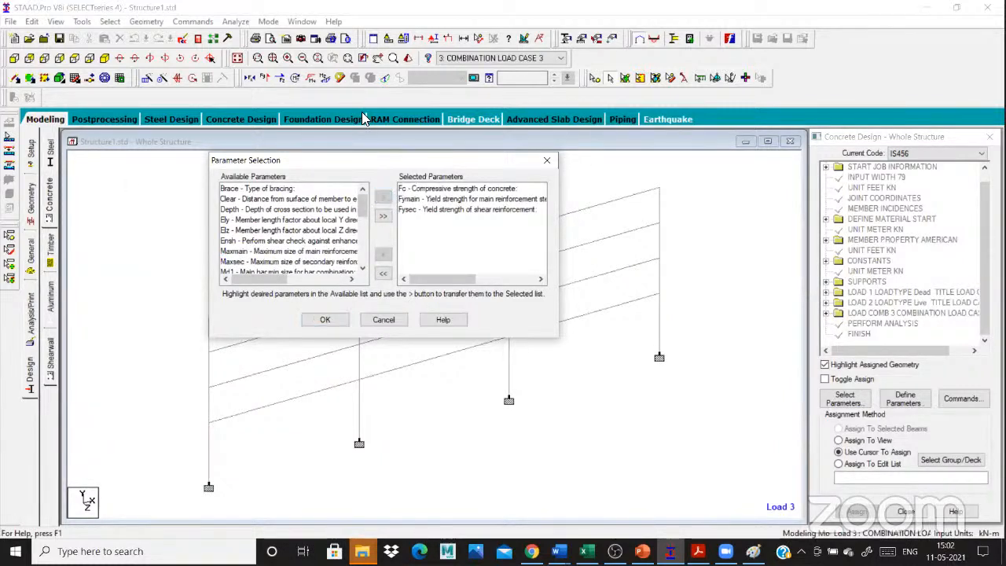
{"action": "left_click", "coordinate": [483, 202]}
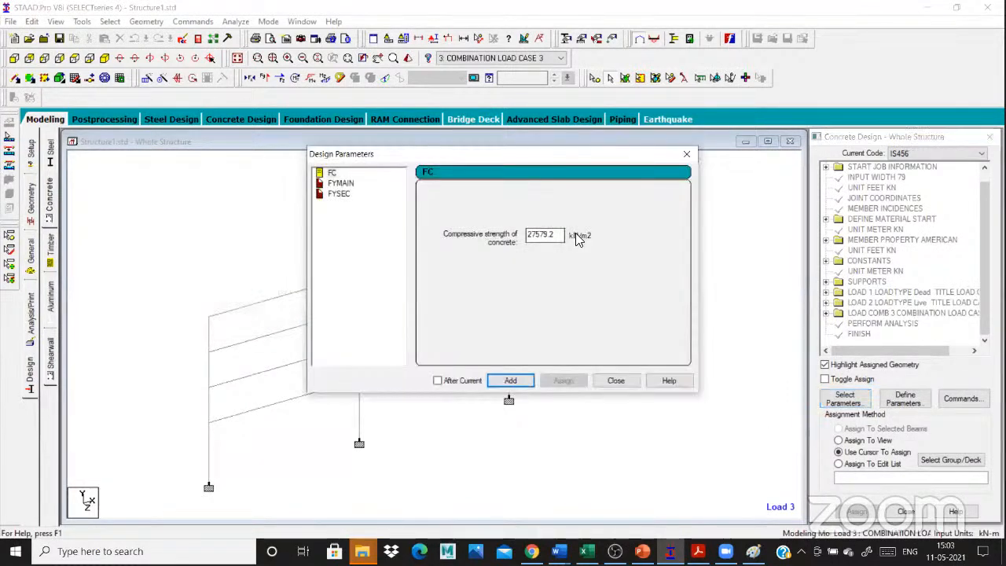
Set the input units to millimetre and Newton, and add the concrete compressive strength FC as 25 N/mm2.
{"action": "left_click", "coordinate": [677, 160]}
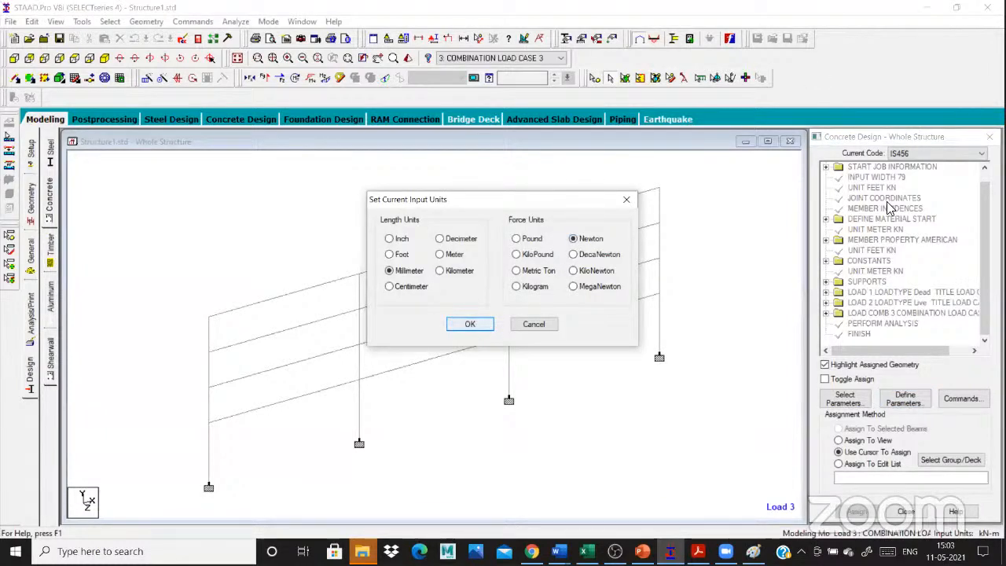
{"action": "key", "text": "Return"}
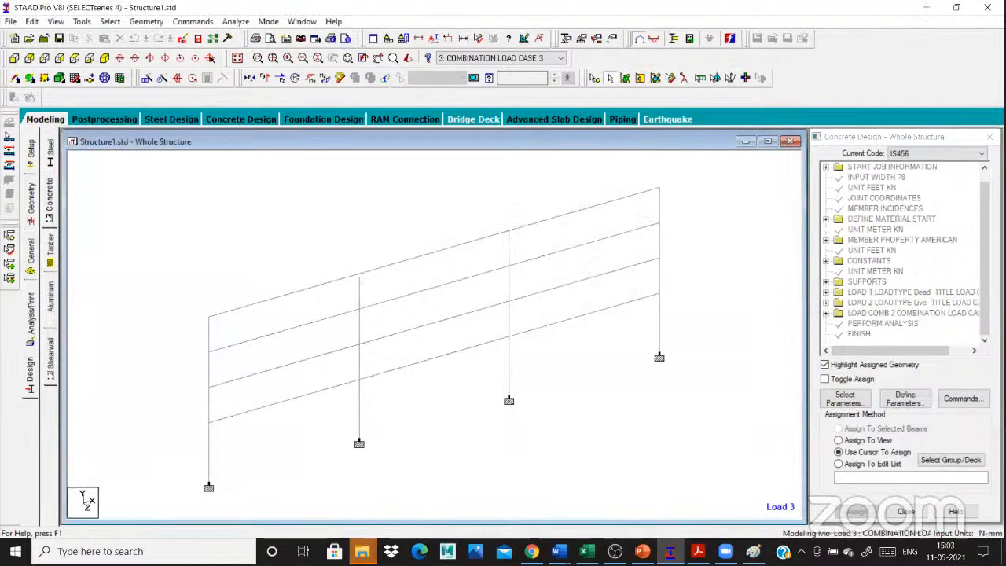
{"action": "left_click", "coordinate": [906, 399]}
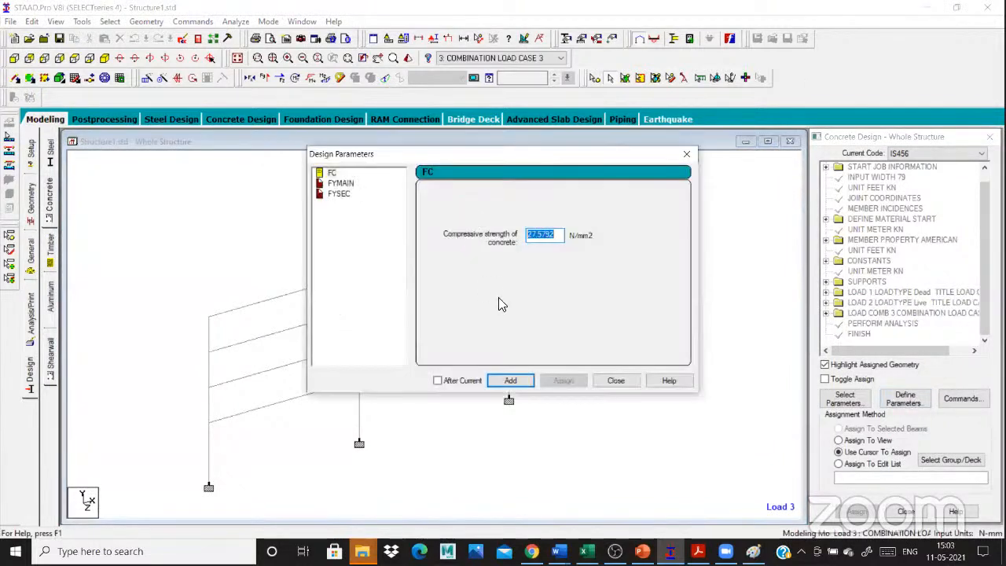
{"action": "type", "text": "25"}
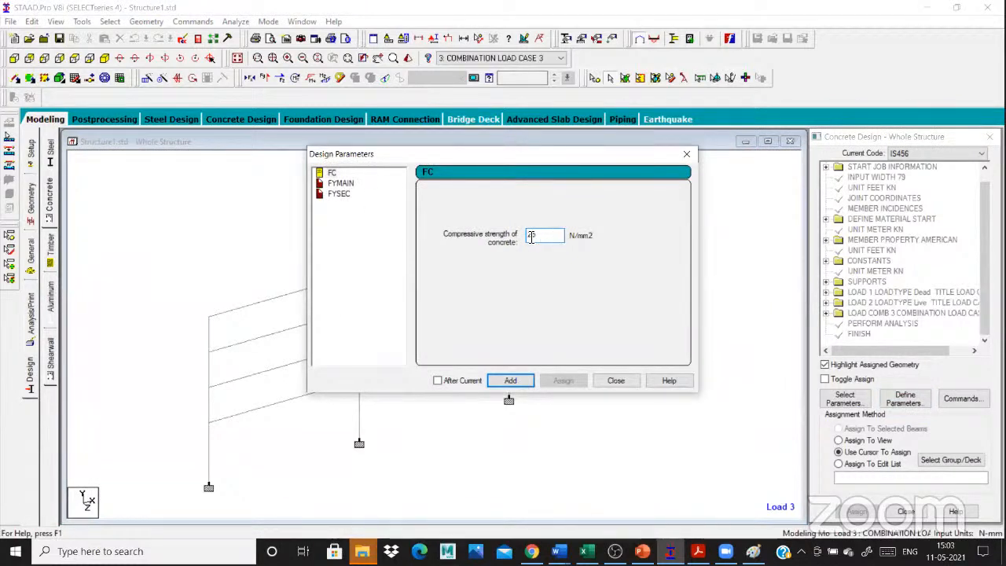
{"action": "left_click", "coordinate": [510, 380]}
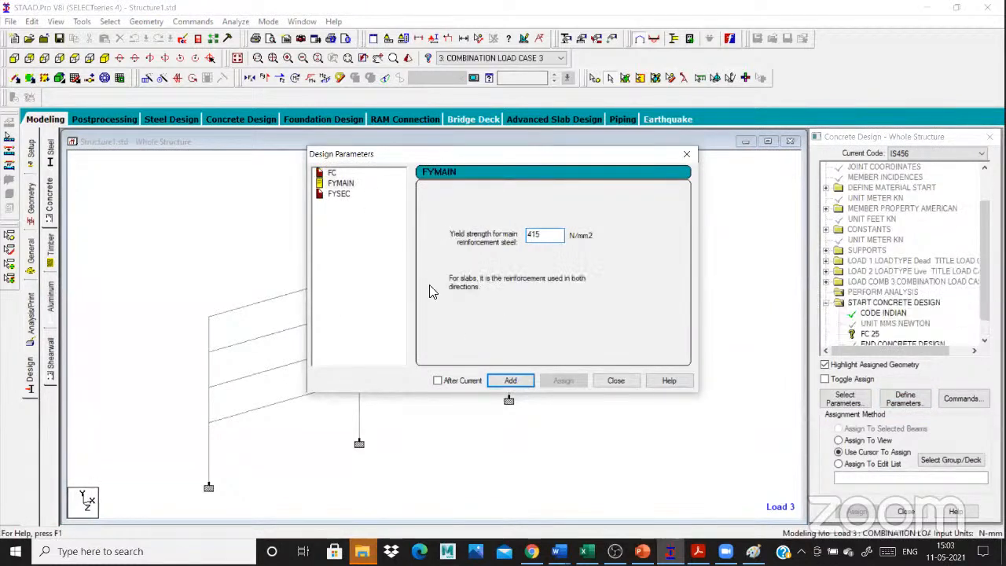
Add the main reinforcement yield strength FYMAIN and shear reinforcement yield strength FYSEC, both as 415 N/mm2.
{"action": "left_click", "coordinate": [339, 194]}
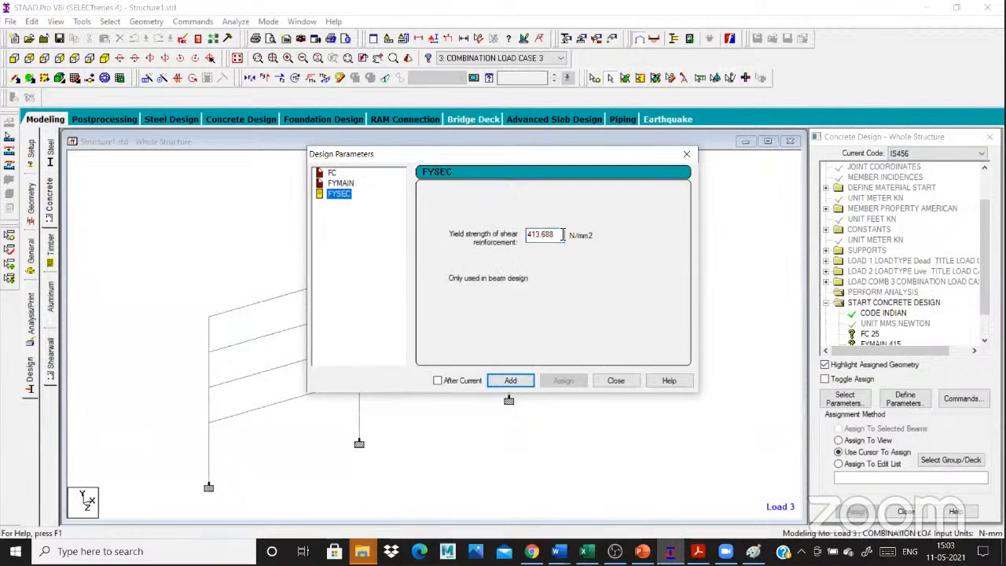
{"action": "left_click_drag", "start_coordinate": [561, 235], "coordinate": [407, 233]}
{"action": "type", "text": "415"}
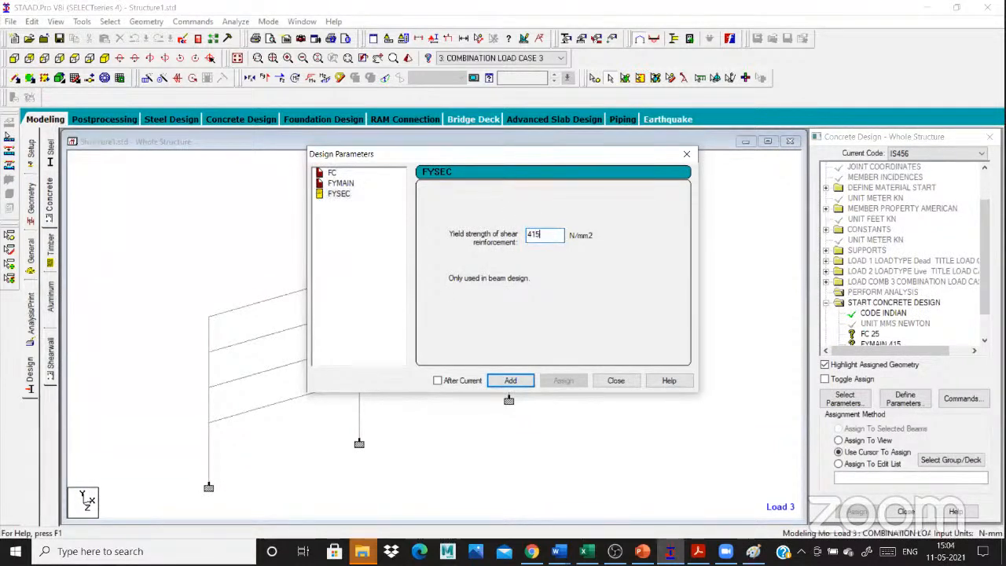
{"action": "left_click", "coordinate": [510, 381]}
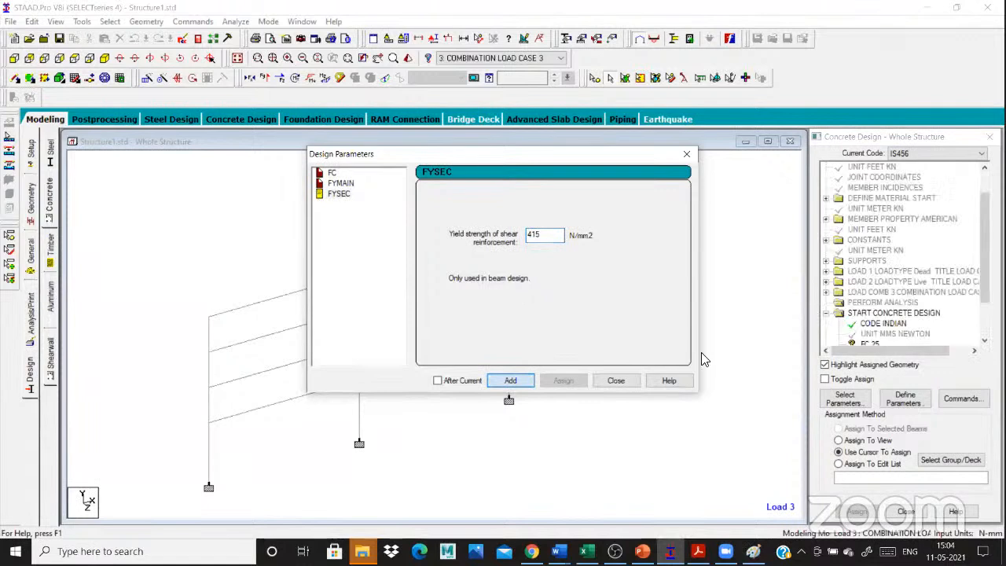
{"action": "key", "text": "Escape"}
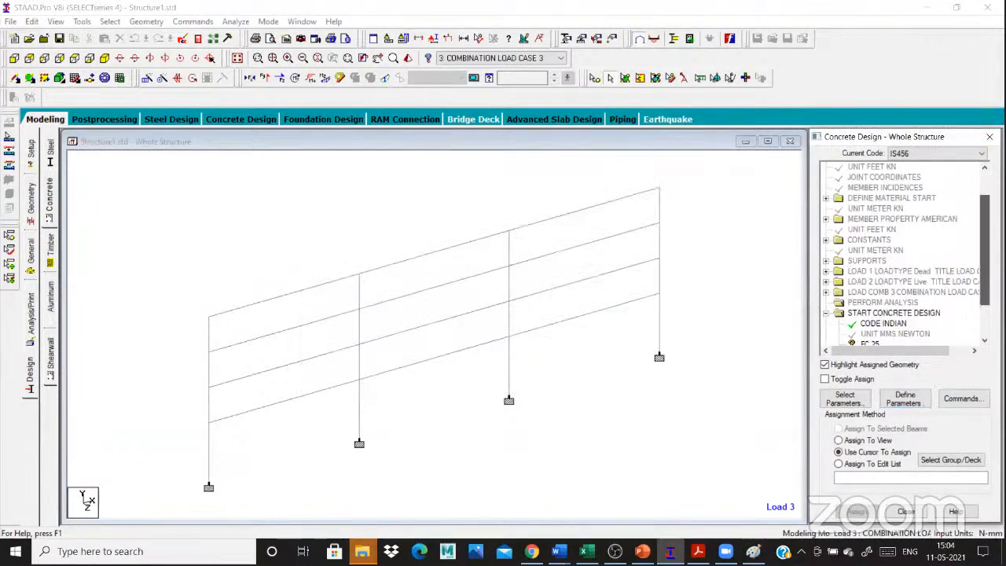
Assign the FC 25 concrete strength parameter to every member in the view.
{"action": "scroll", "coordinate": [878, 313], "scroll_direction": "down", "scroll_amount": 1}
{"action": "scroll", "coordinate": [879, 313], "scroll_direction": "down", "scroll_amount": 1}
{"action": "left_click", "coordinate": [879, 313]}
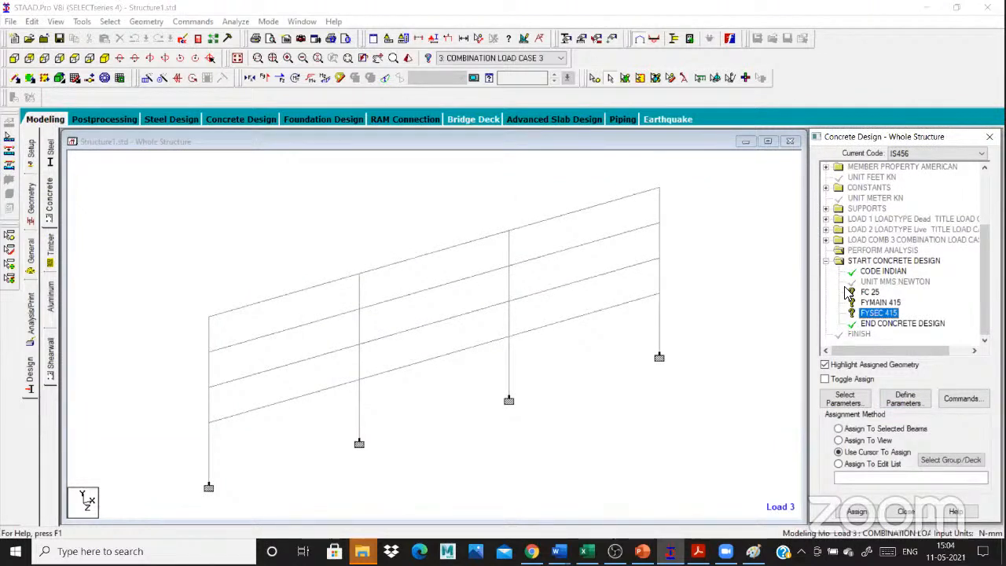
{"action": "left_click", "coordinate": [849, 293]}
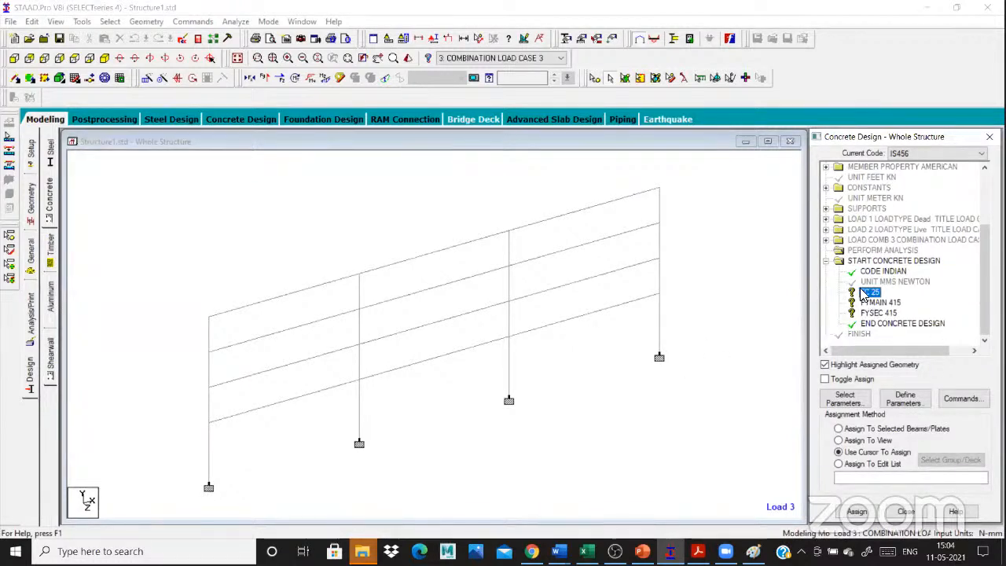
{"action": "left_click", "coordinate": [866, 440]}
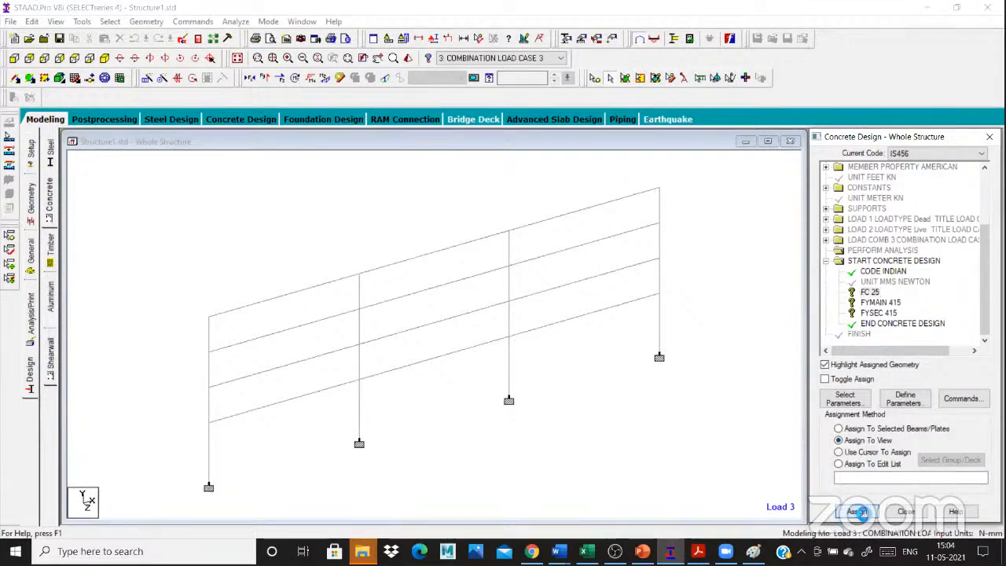
{"action": "left_click", "coordinate": [857, 511]}
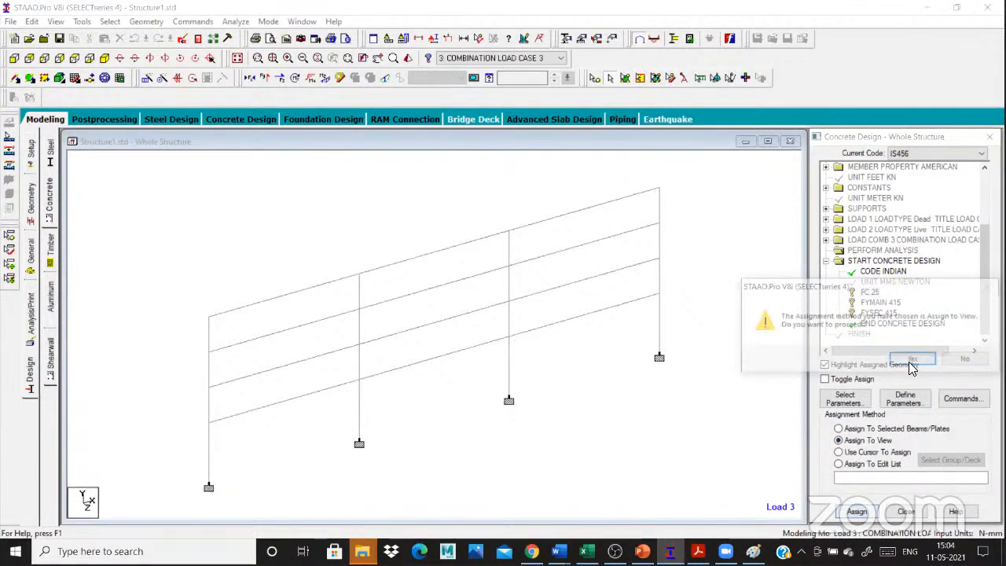
{"action": "left_click", "coordinate": [910, 358]}
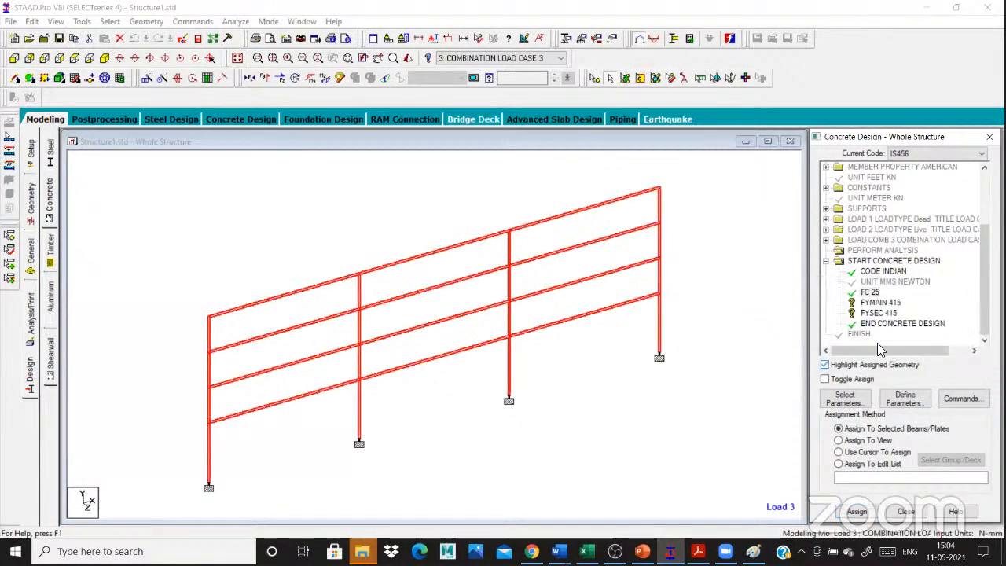
Assign the FYMAIN 415 and FYSEC 415 reinforcement strength parameters to every member in the view and clear the selection.
{"action": "left_click", "coordinate": [868, 513]}
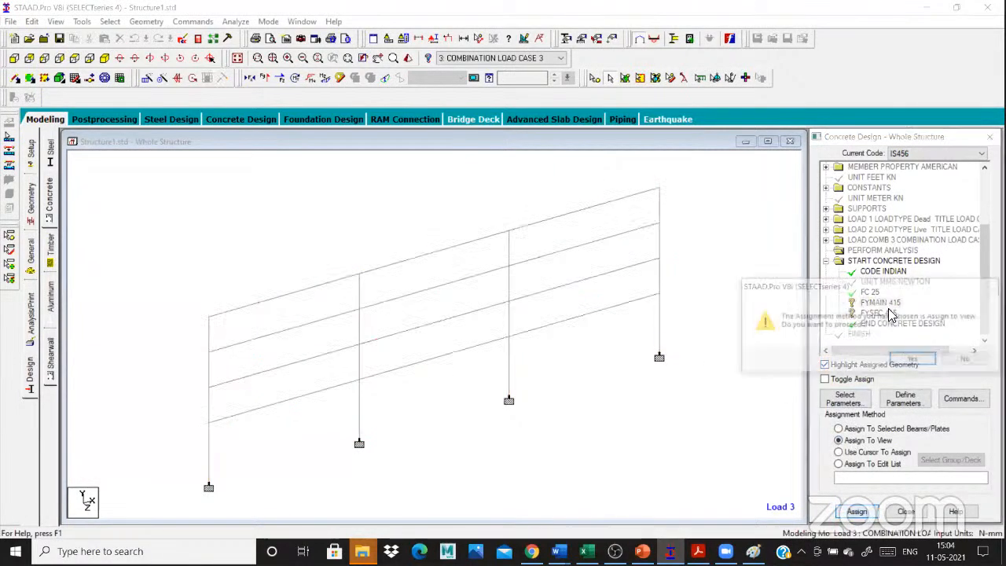
{"action": "left_click", "coordinate": [911, 359]}
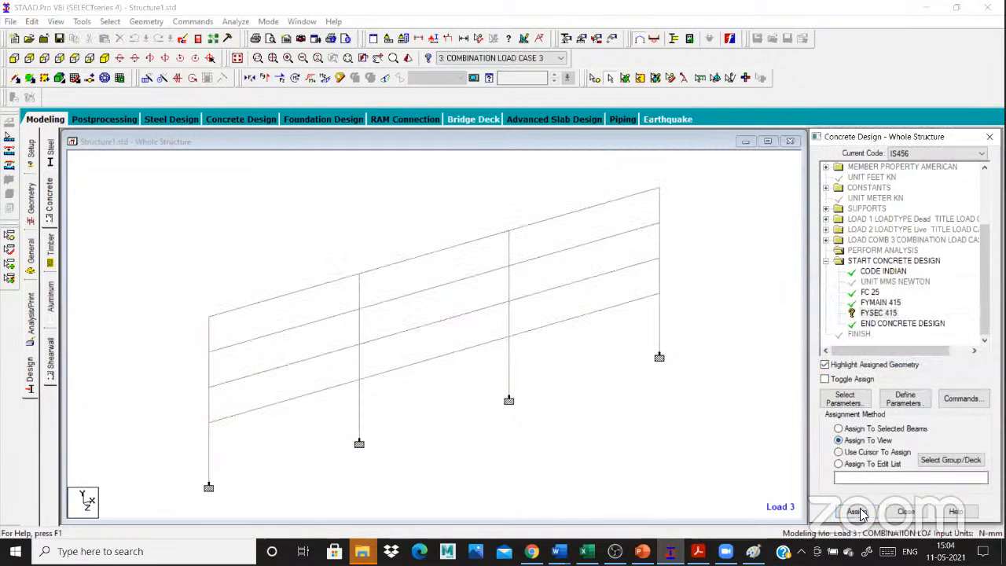
{"action": "left_click", "coordinate": [909, 361]}
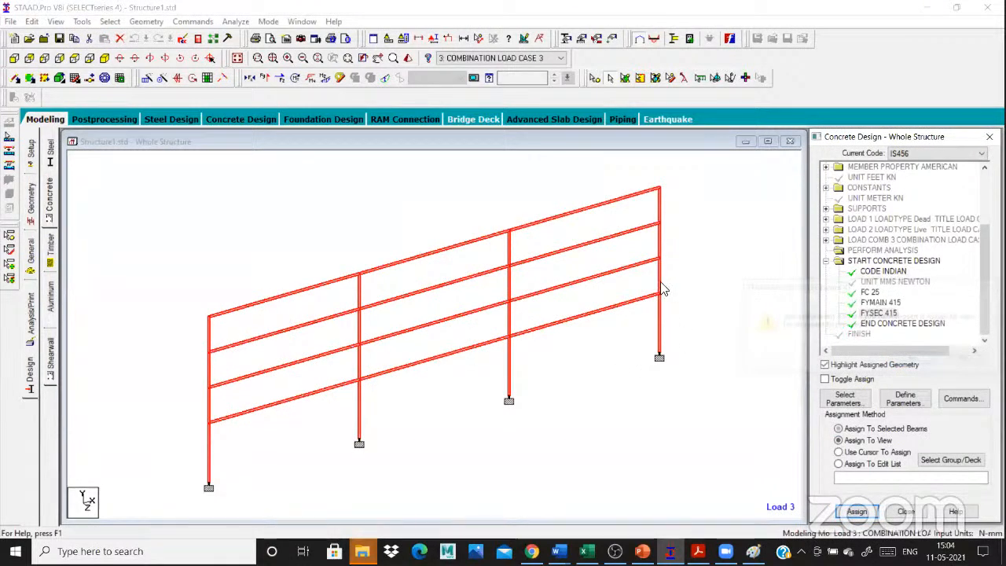
{"action": "left_click", "coordinate": [649, 168]}
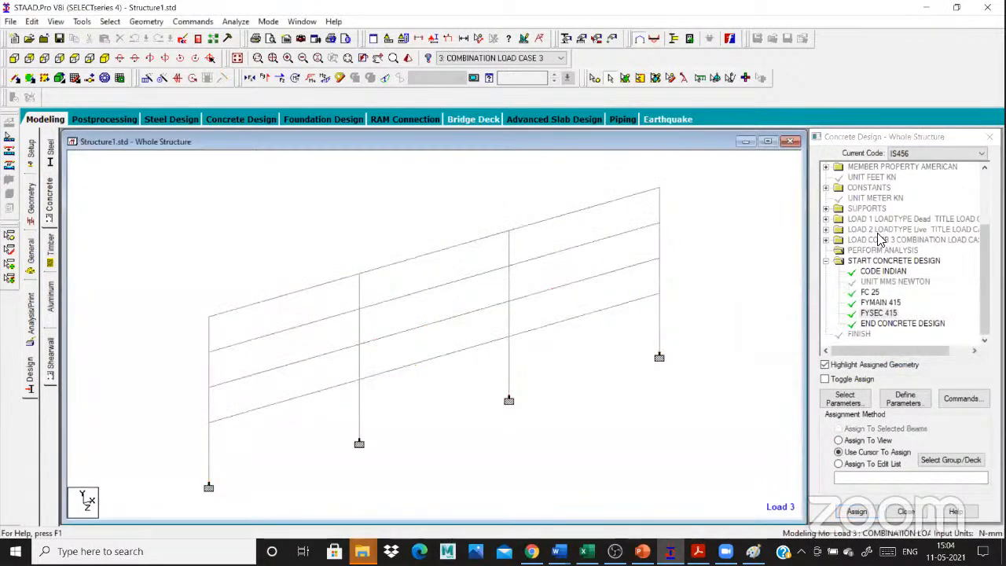
Add the DESIGN BEAM, DESIGN COLUMN and TAKE OFF commands to the concrete design.
{"action": "left_click", "coordinate": [960, 399]}
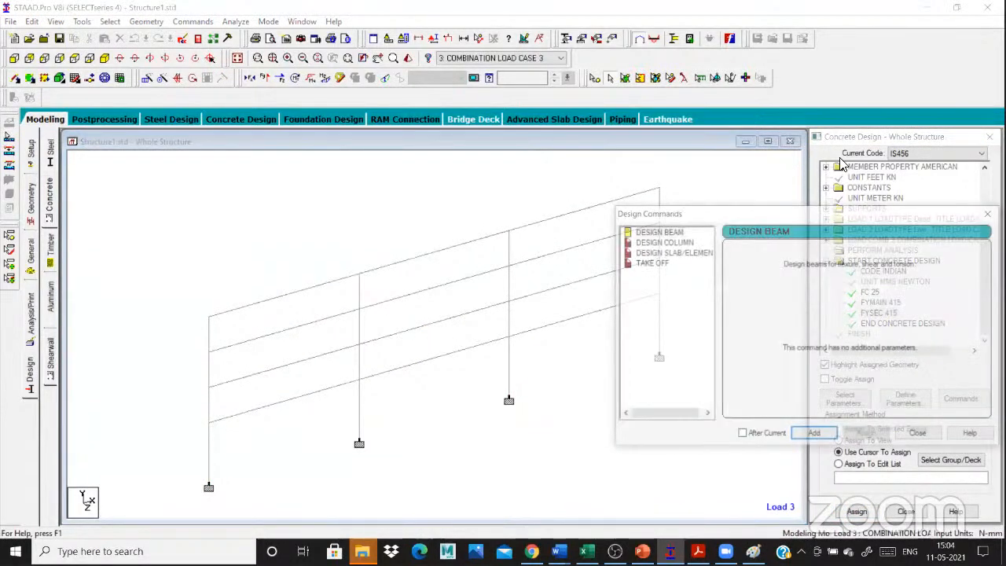
{"action": "left_click_drag", "start_coordinate": [734, 213], "coordinate": [751, 158]}
{"action": "left_click", "coordinate": [683, 174]}
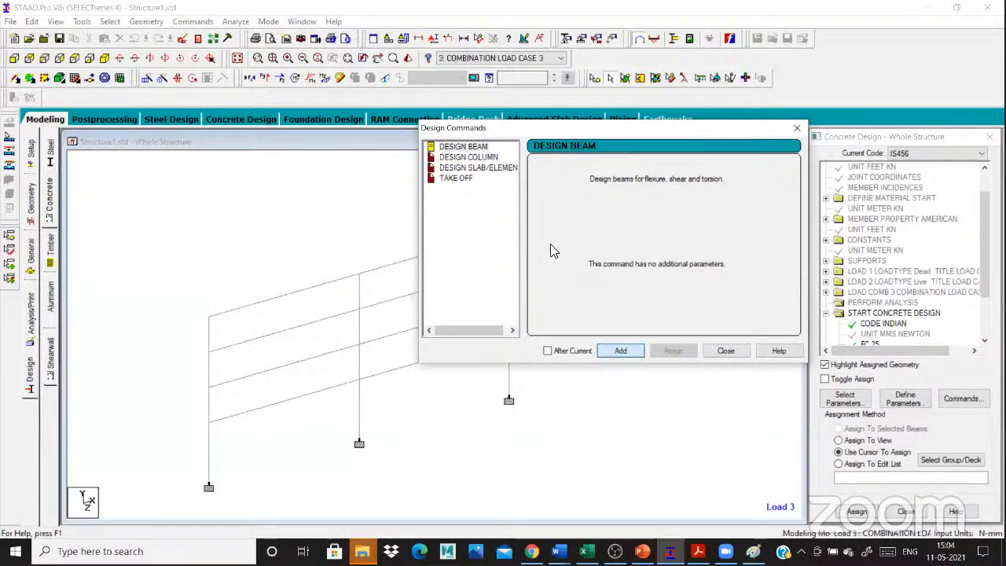
{"action": "left_click", "coordinate": [478, 180]}
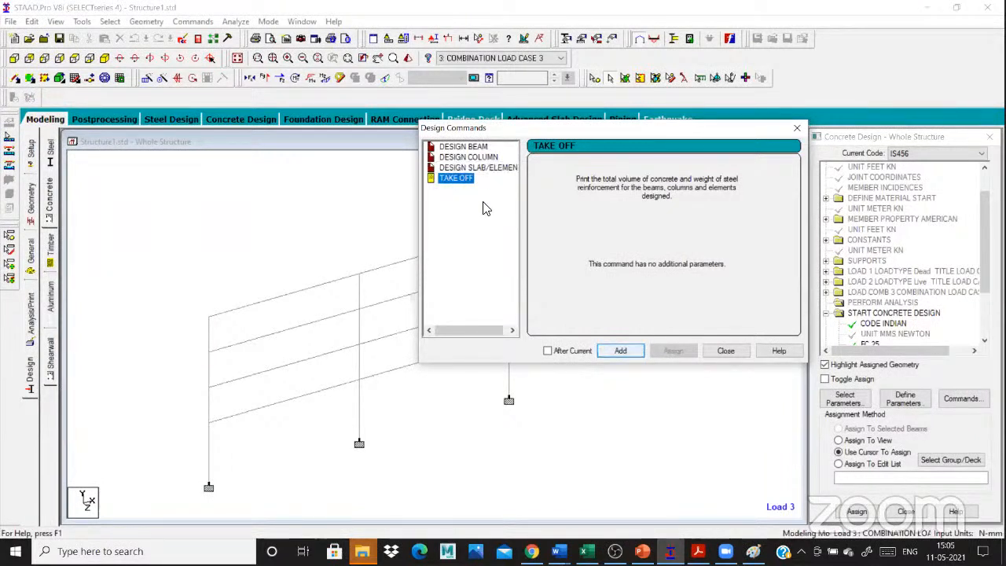
{"action": "left_click", "coordinate": [780, 352]}
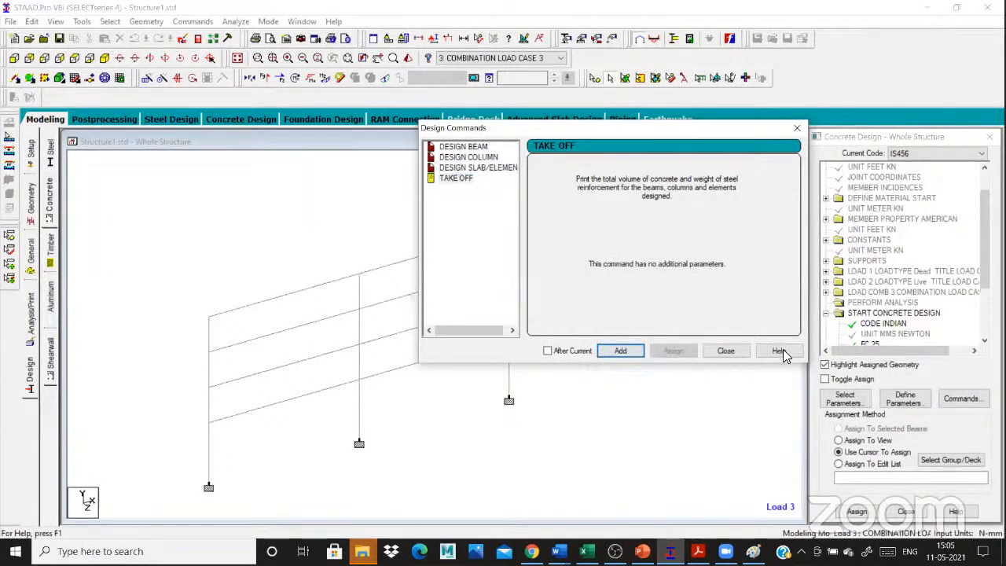
{"action": "left_click", "coordinate": [887, 312]}
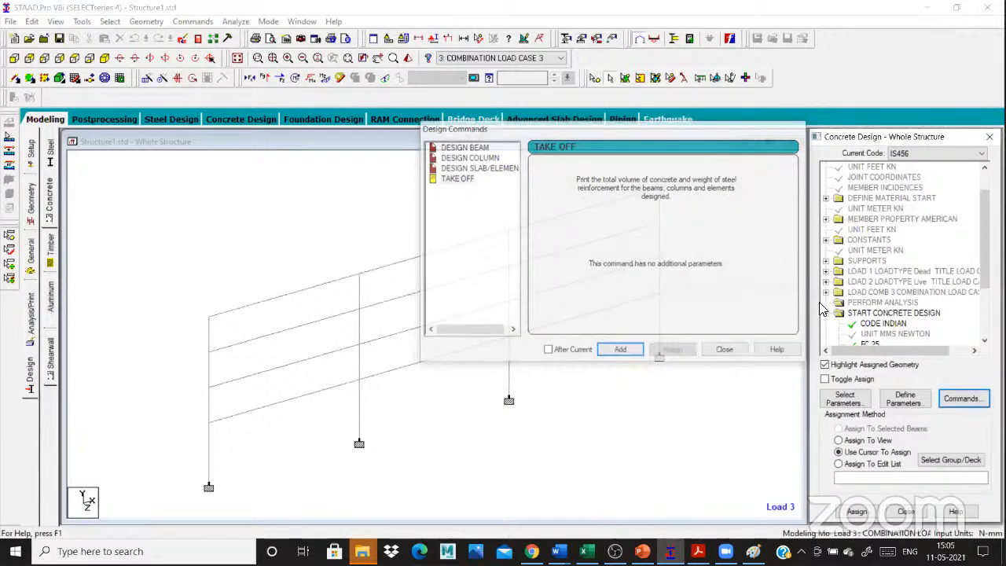
Assign the DESIGN BEAM command to all horizontal beams and the DESIGN COLUMN command to all vertical columns of the frame.
{"action": "key", "text": "Up"}
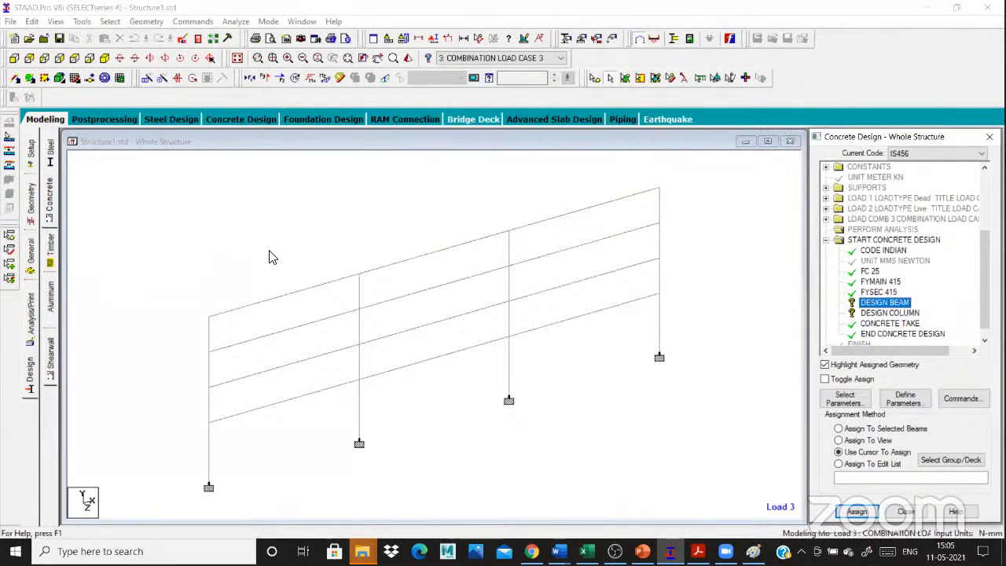
{"action": "left_click", "coordinate": [110, 22]}
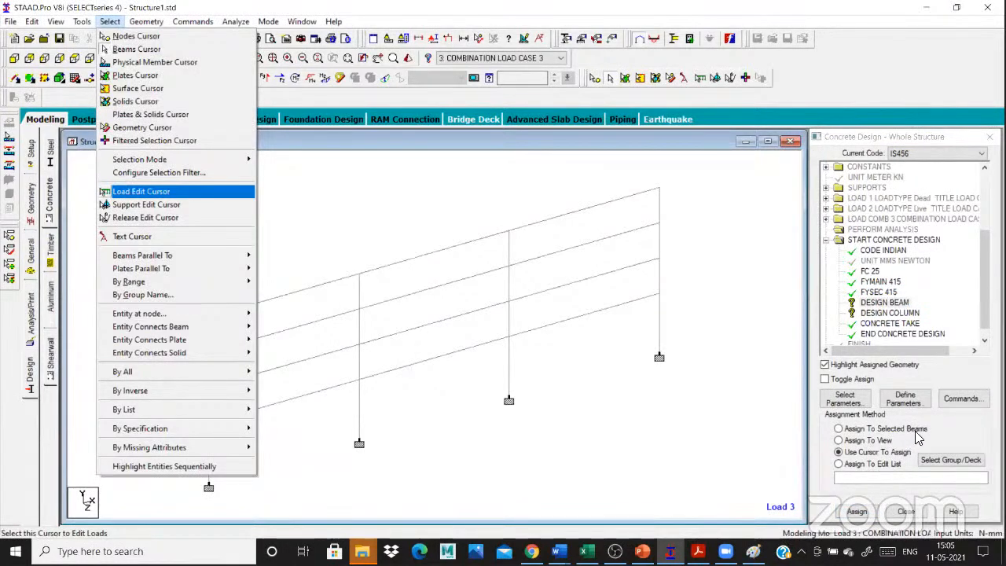
{"action": "left_click", "coordinate": [875, 308]}
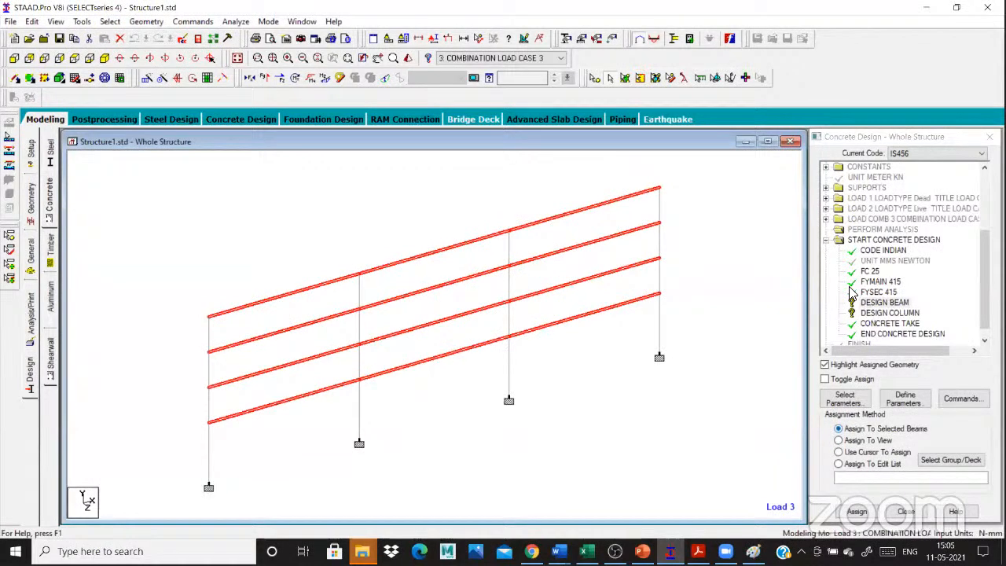
{"action": "left_click", "coordinate": [853, 293]}
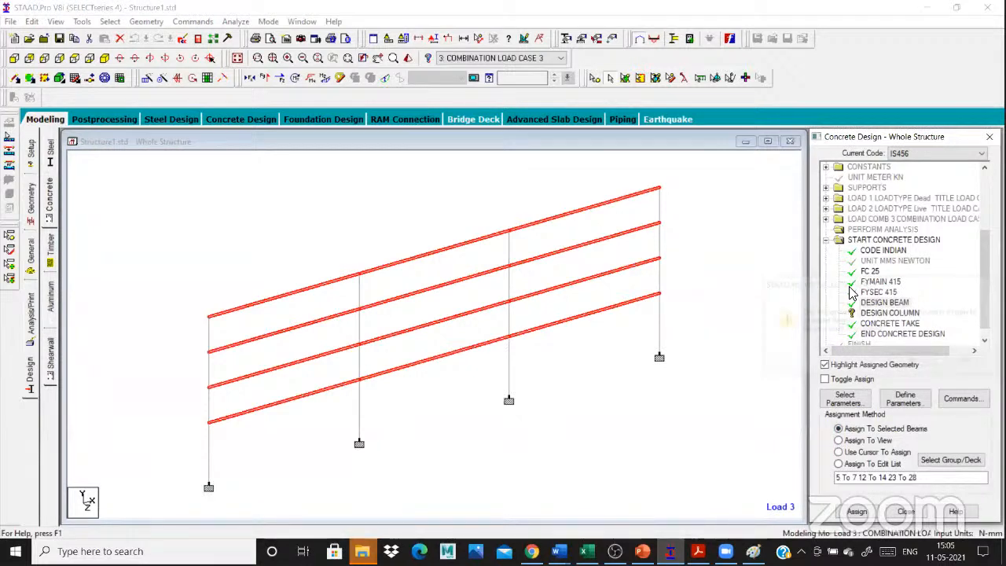
{"action": "left_click", "coordinate": [897, 324]}
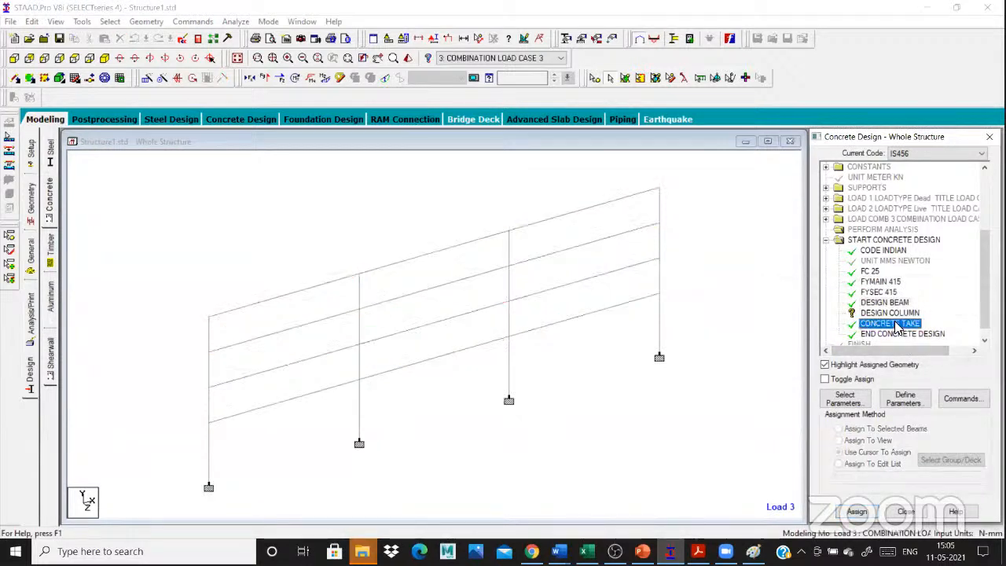
{"action": "left_click", "coordinate": [890, 312]}
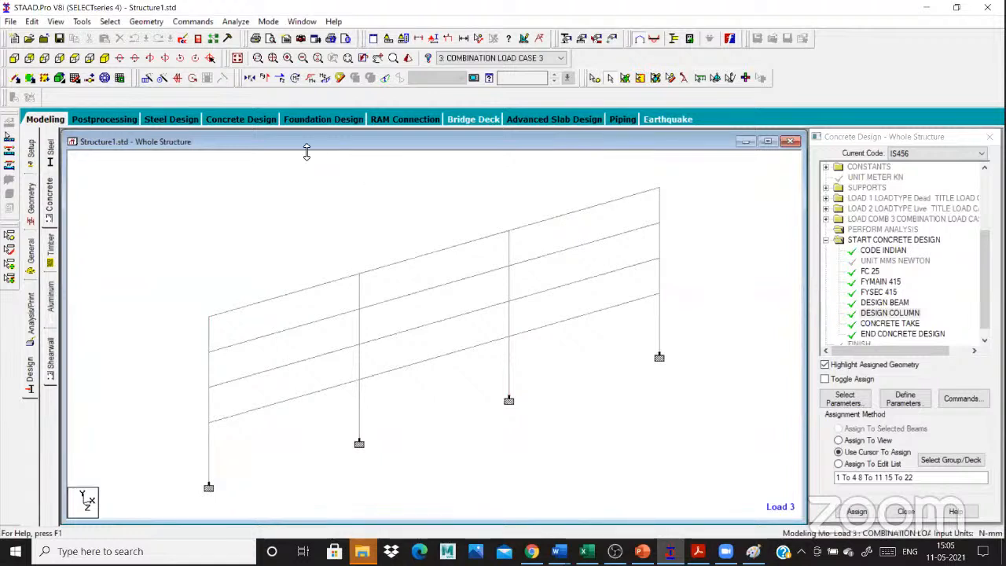
Save the modified structure, run the analysis with the concrete design, and stay in modeling mode when it finishes.
{"action": "left_click", "coordinate": [238, 23]}
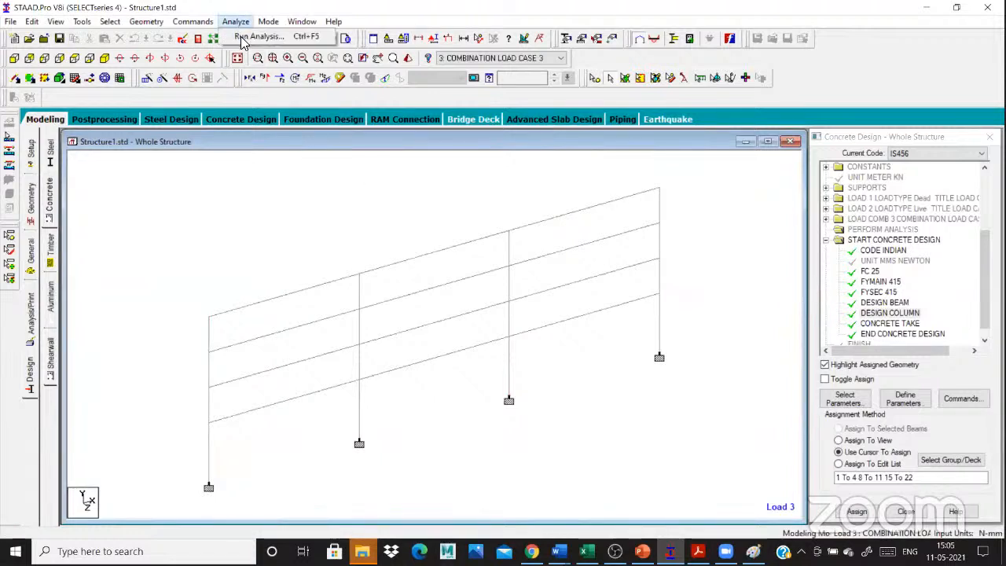
{"action": "left_click", "coordinate": [260, 36]}
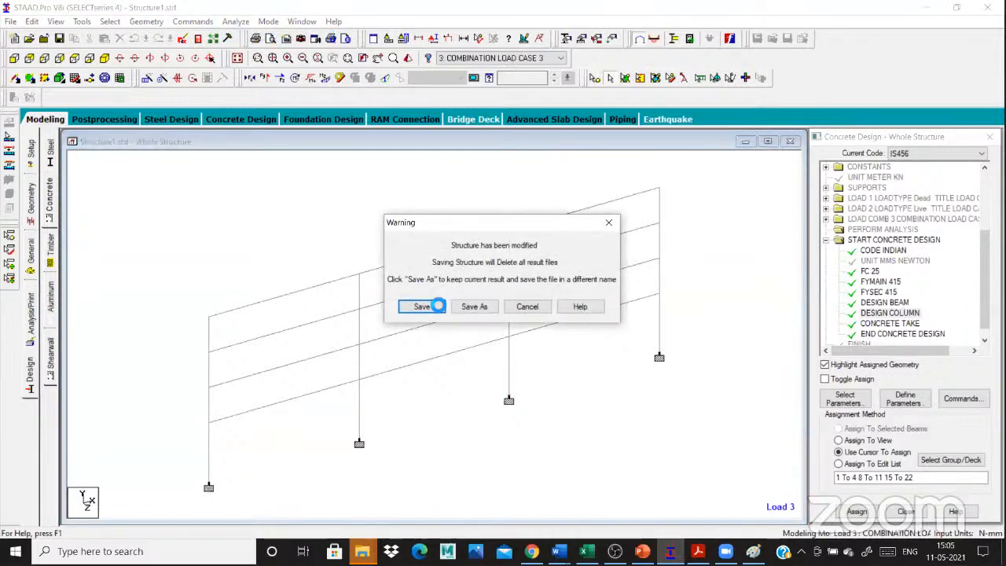
{"action": "left_click", "coordinate": [433, 307]}
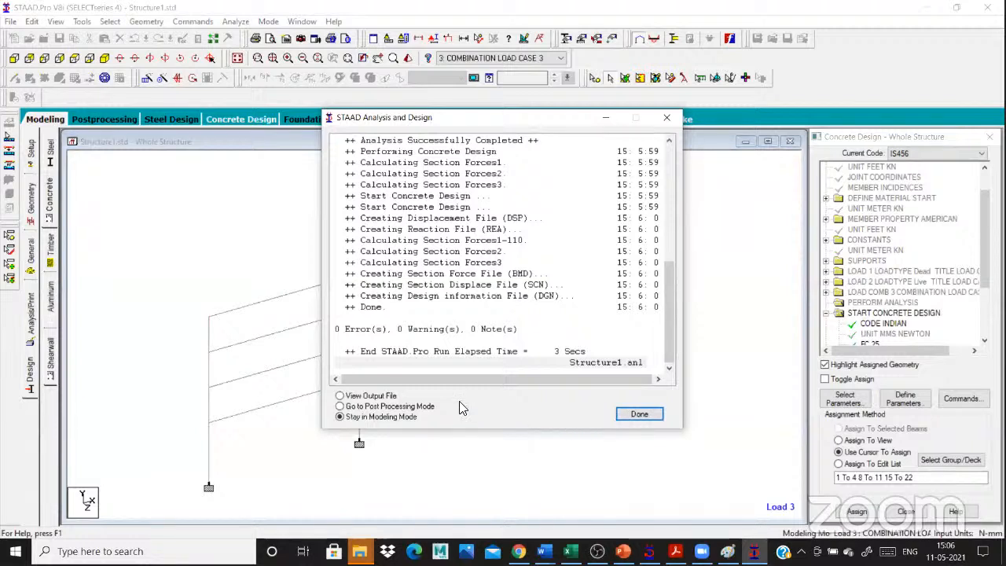
{"action": "key", "text": "Return"}
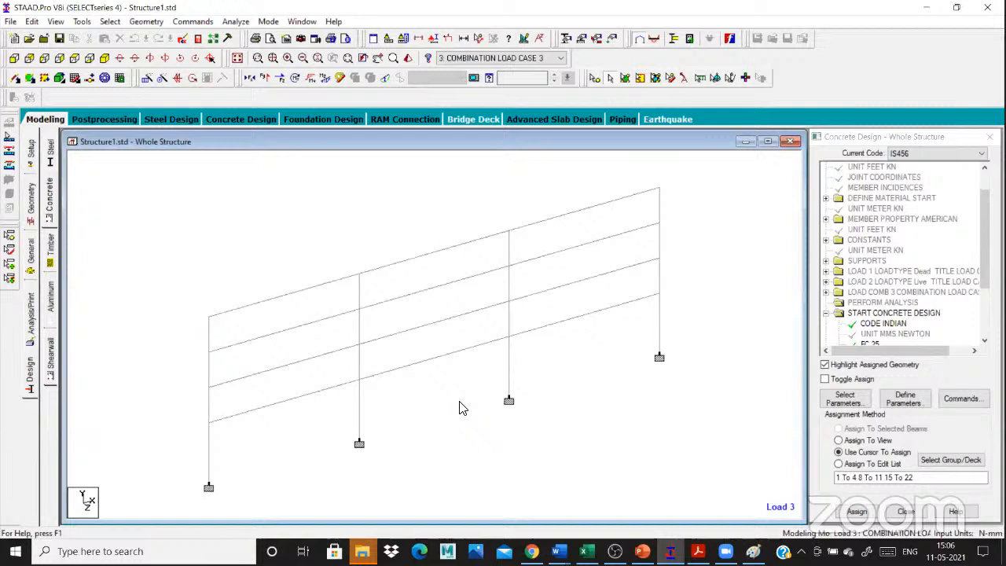
Examine the concrete design results of beam no. 1, the ground-storey column at the frame's origin end.
{"action": "left_click", "coordinate": [209, 453]}
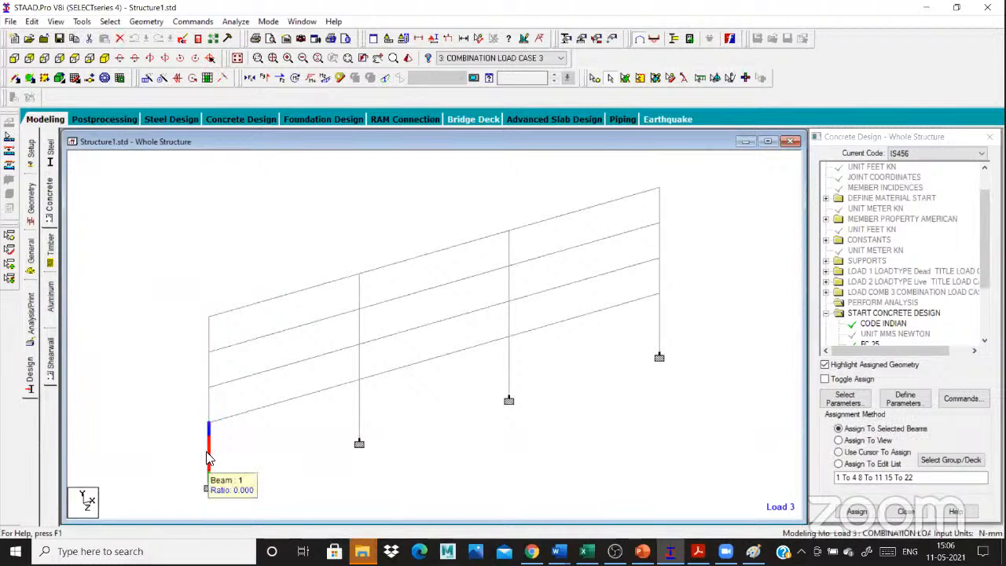
{"action": "double_click", "coordinate": [209, 459]}
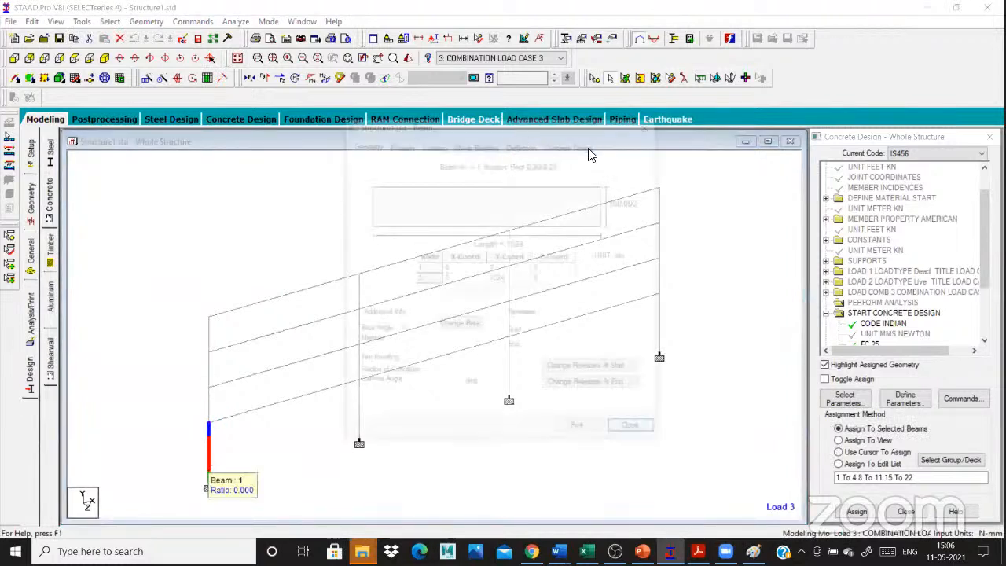
{"action": "left_click", "coordinate": [585, 147]}
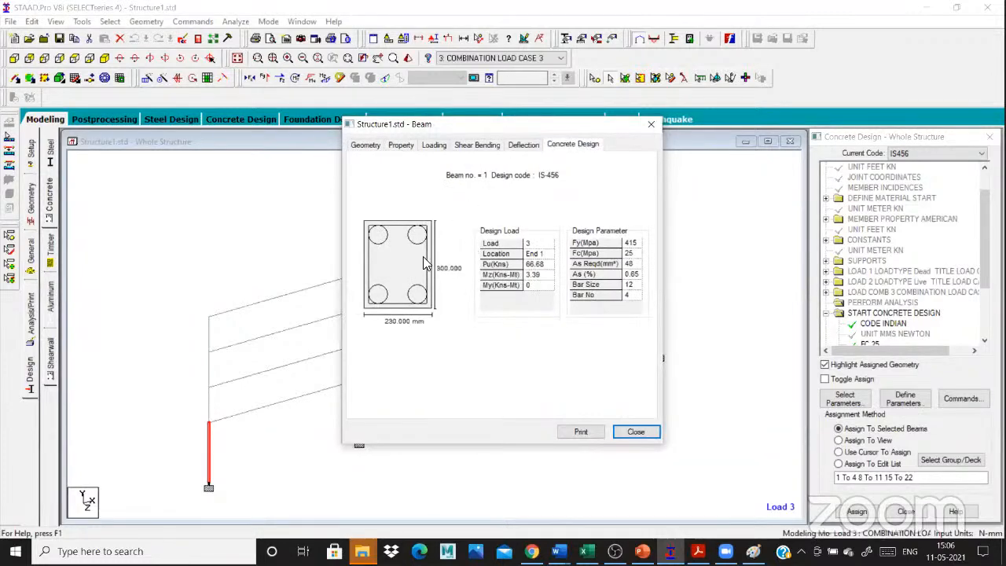
{"action": "left_click_drag", "start_coordinate": [464, 124], "coordinate": [365, 109]}
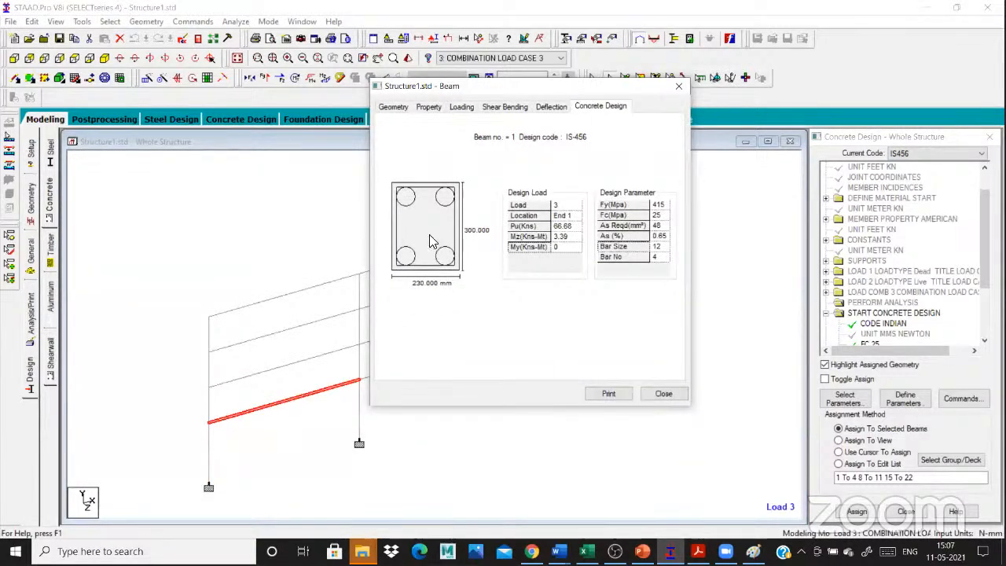
{"action": "left_click_drag", "start_coordinate": [571, 93], "coordinate": [353, 85]}
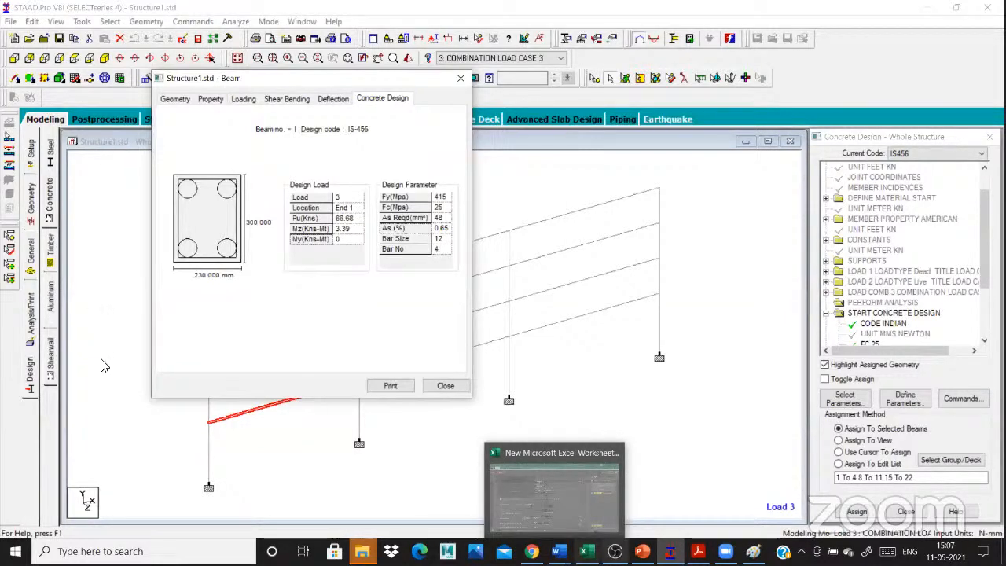
{"action": "key", "text": "alt+Tab"}
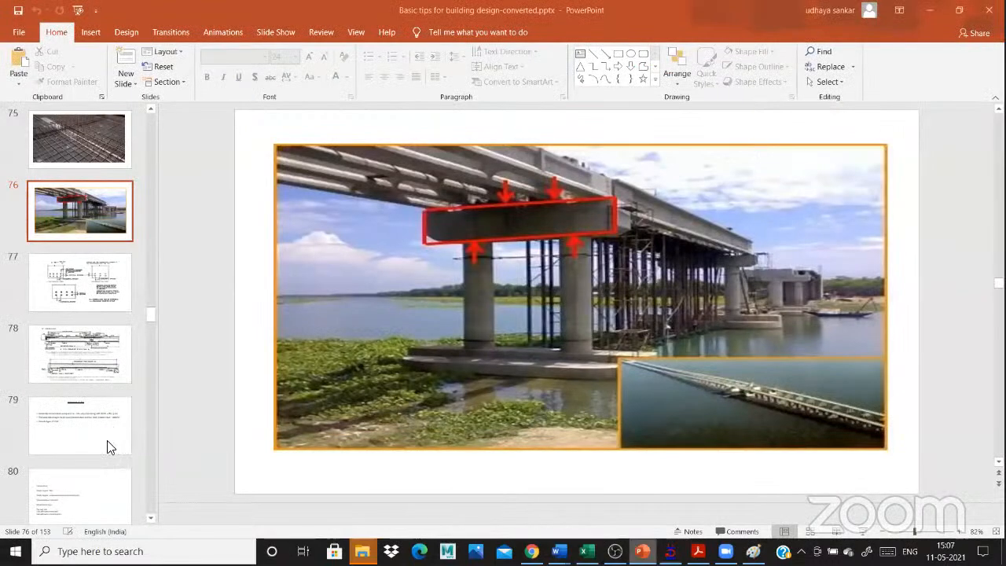
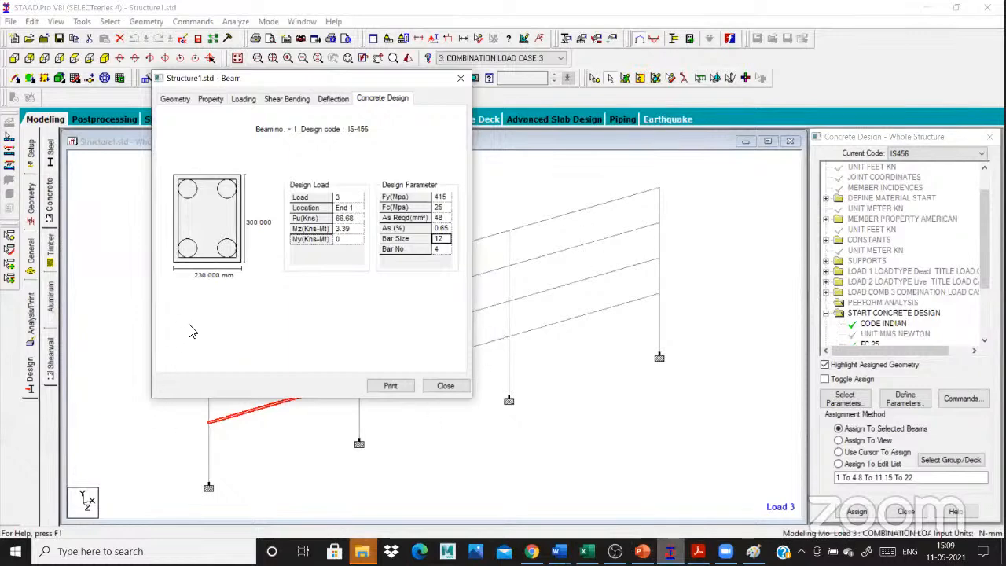
Examine the concrete design results of the end column's top storey (beam no. 16) and the adjacent ground-storey column (beam no. 2).
{"action": "left_click", "coordinate": [210, 335]}
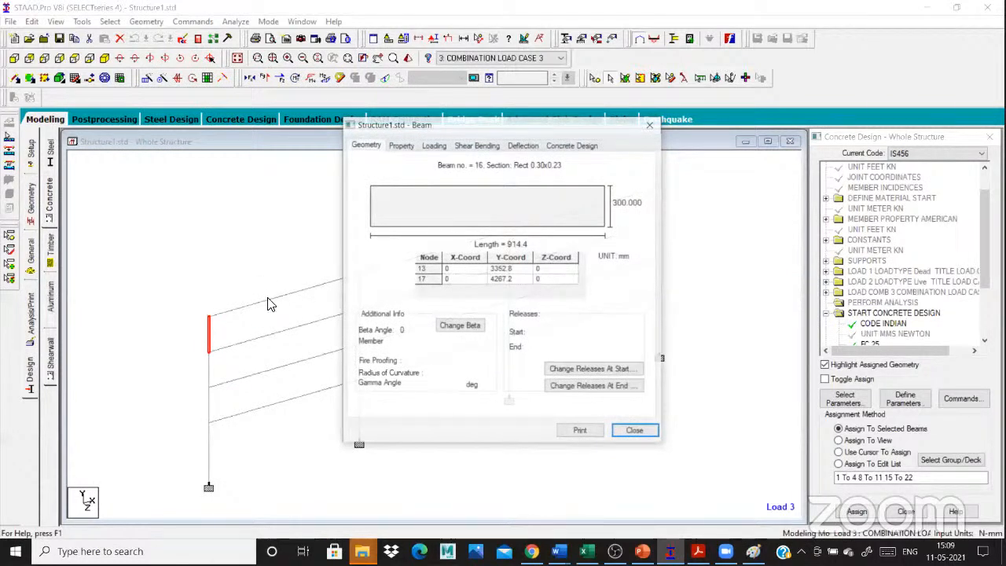
{"action": "double_click", "coordinate": [209, 346]}
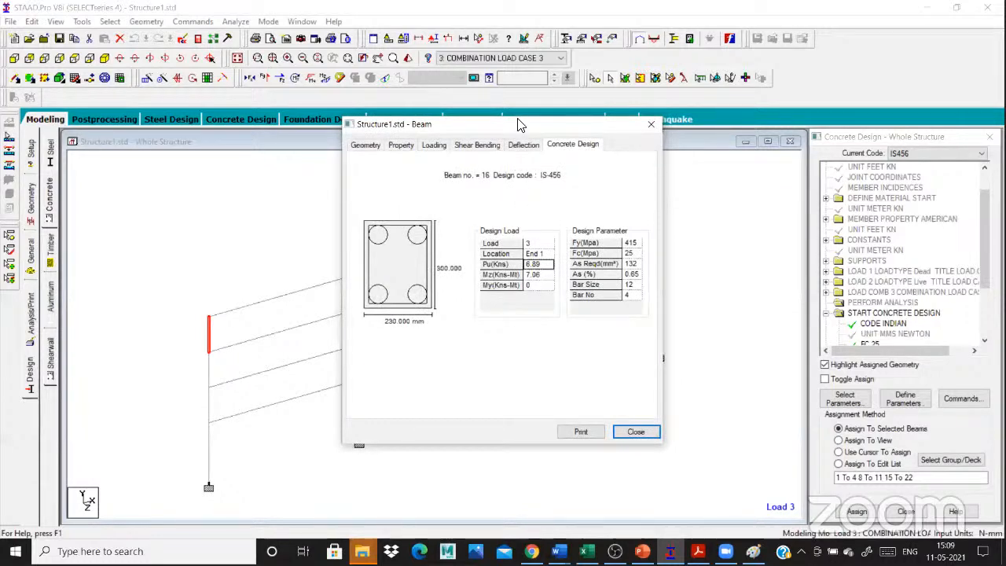
{"action": "left_click", "coordinate": [651, 124]}
{"action": "double_click", "coordinate": [359, 413]}
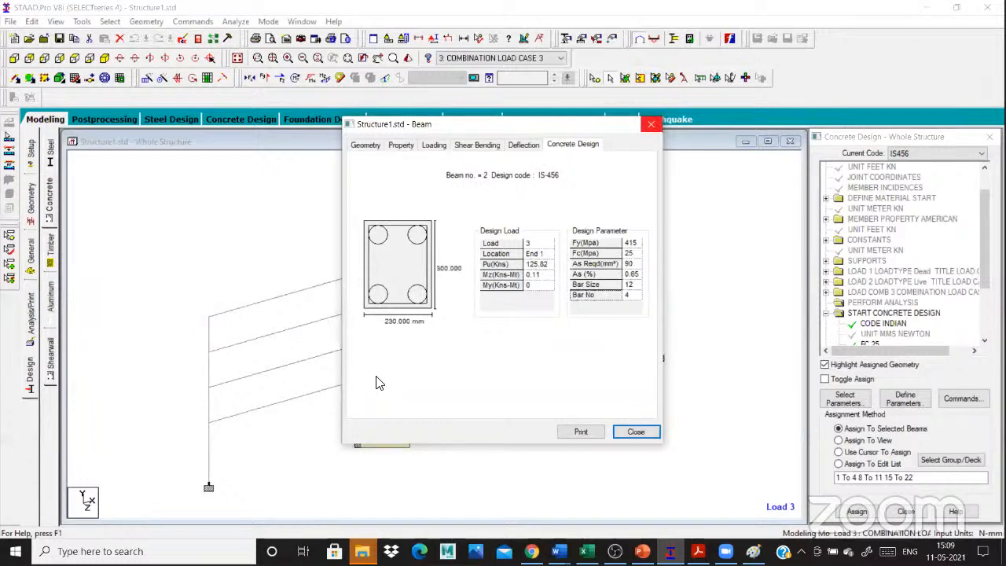
{"action": "left_click", "coordinate": [332, 385]}
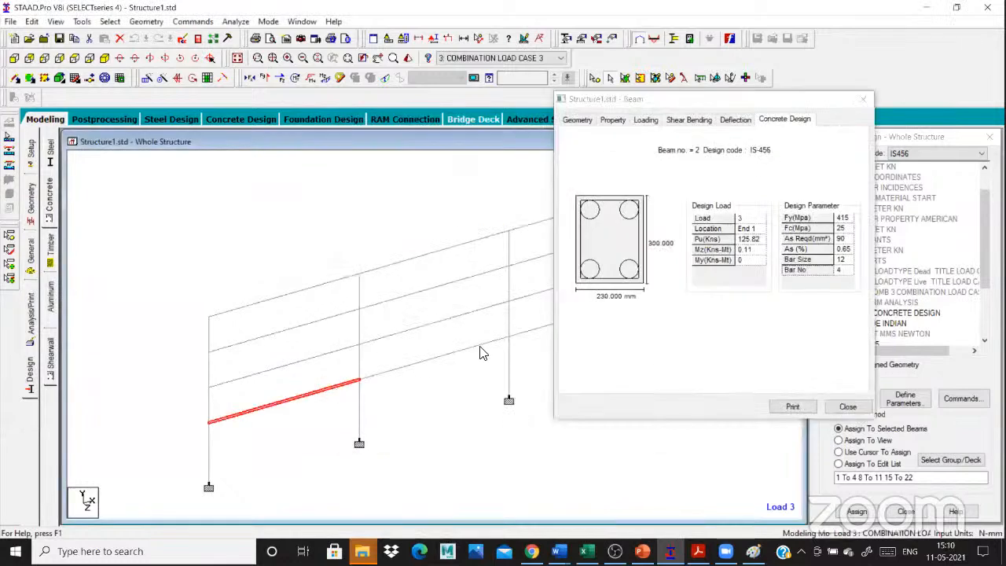
Examine the concrete design results of the ground-storey column beam no. 2, including its axial design load, with the results window moved aside.
{"action": "scroll", "coordinate": [308, 372], "scroll_direction": "down", "scroll_amount": 2}
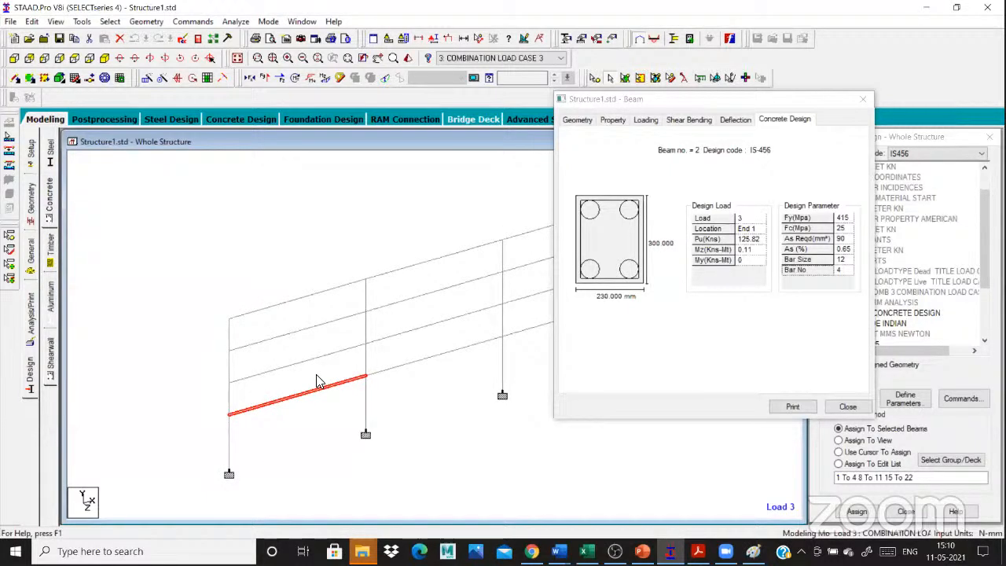
{"action": "scroll", "coordinate": [202, 337], "scroll_direction": "up", "scroll_amount": 1}
{"action": "scroll", "coordinate": [199, 452], "scroll_direction": "up", "scroll_amount": 1}
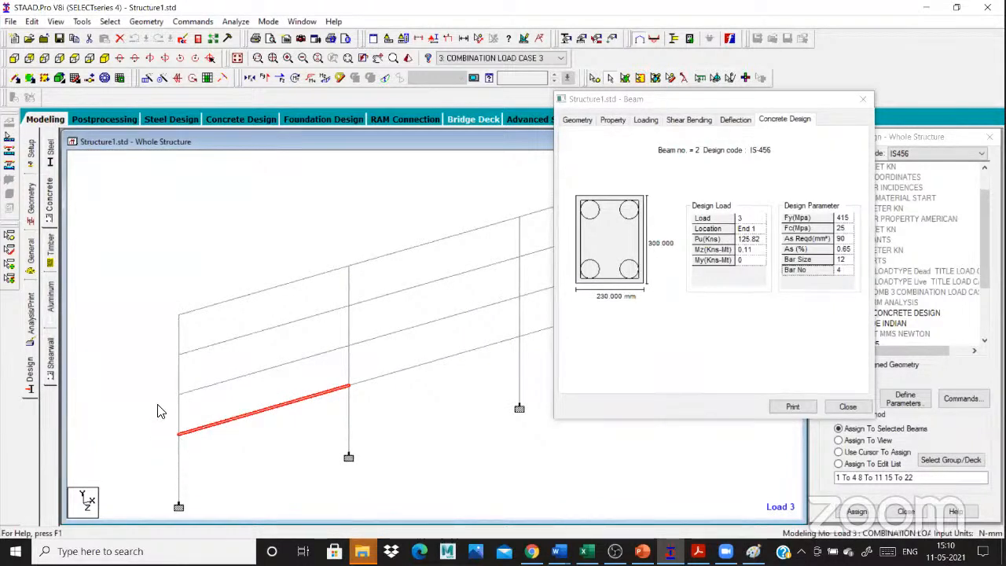
{"action": "scroll", "coordinate": [393, 378], "scroll_direction": "down", "scroll_amount": 1}
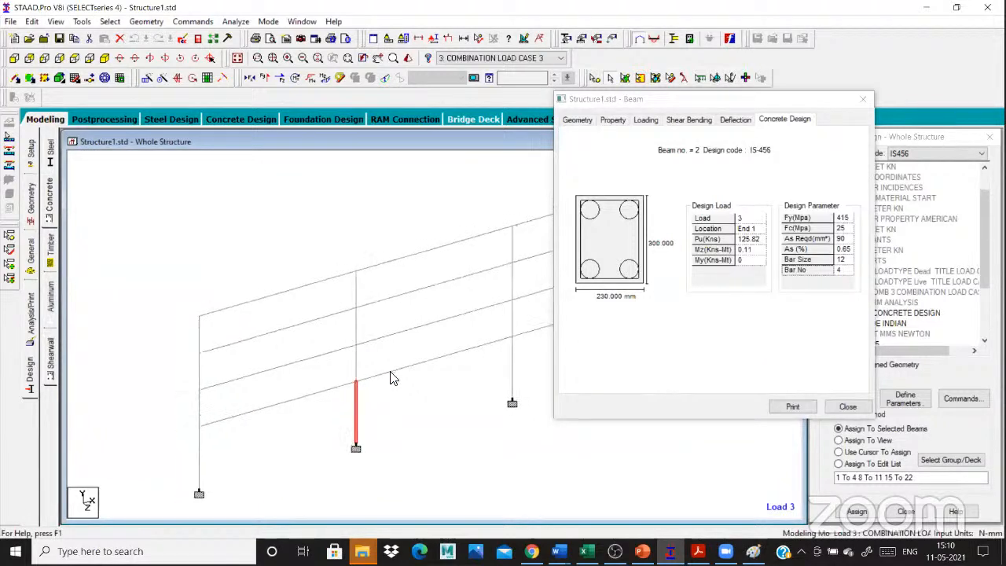
{"action": "left_click", "coordinate": [386, 374]}
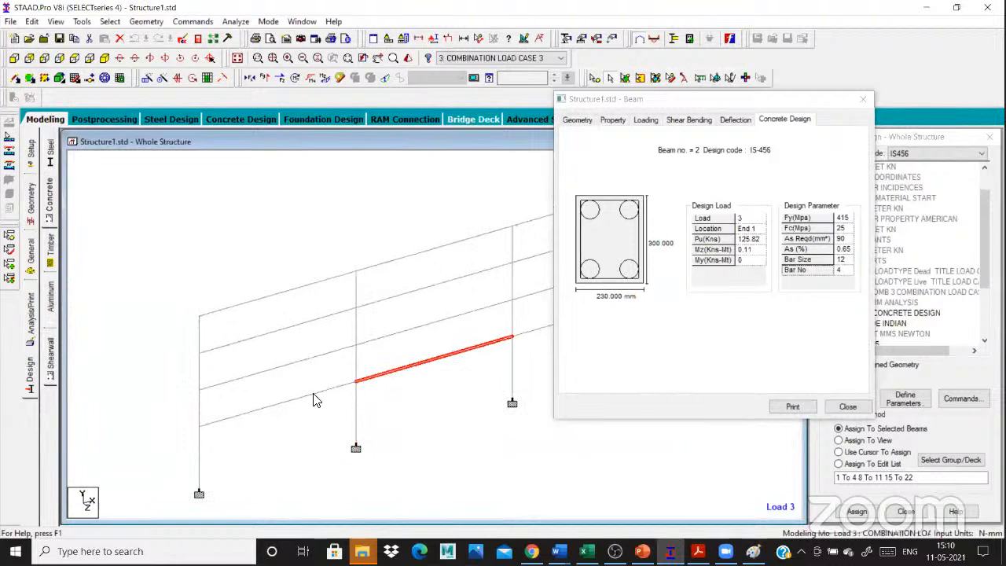
{"action": "left_click", "coordinate": [745, 101]}
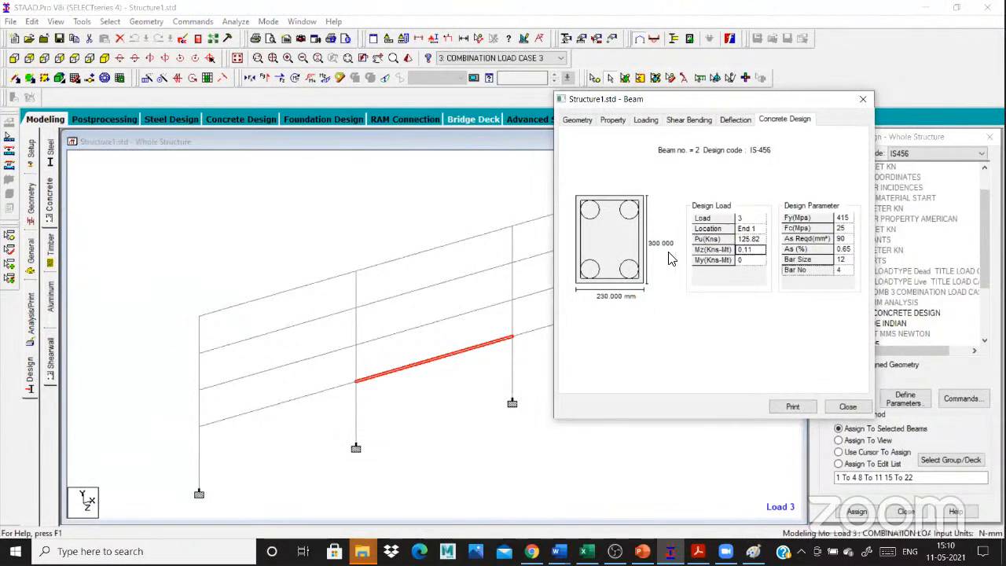
{"action": "left_click_drag", "start_coordinate": [727, 100], "coordinate": [649, 101]}
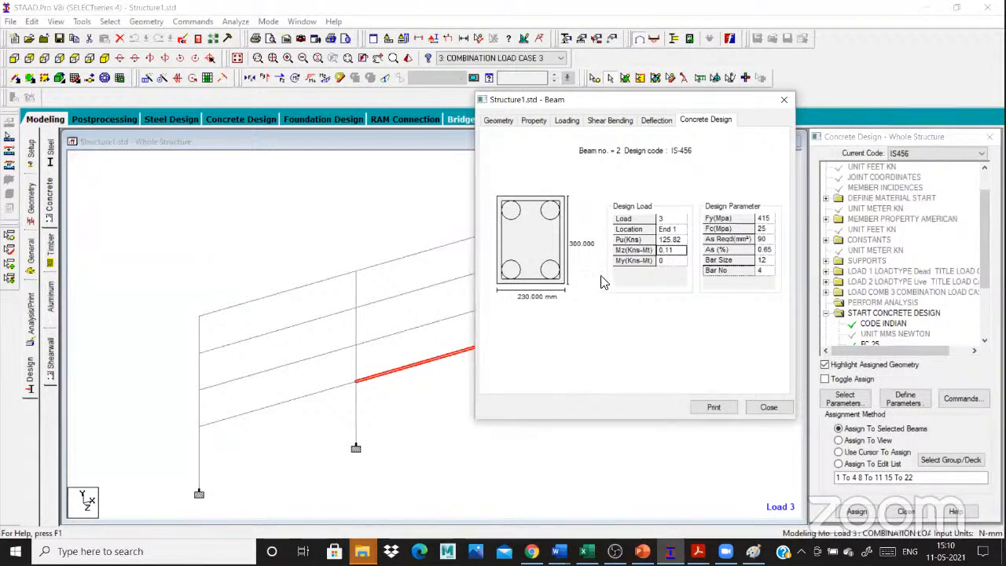
{"action": "double_click", "coordinate": [671, 240]}
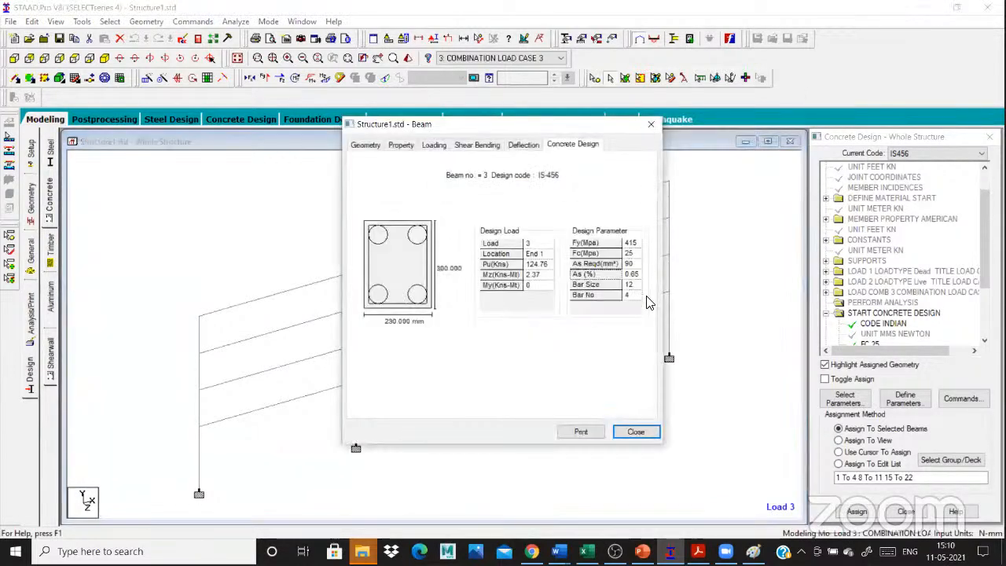
Examine the concrete design results of ground-storey columns no. 3 and 4 and of the top-floor end beam no. 26.
{"action": "left_click", "coordinate": [651, 124]}
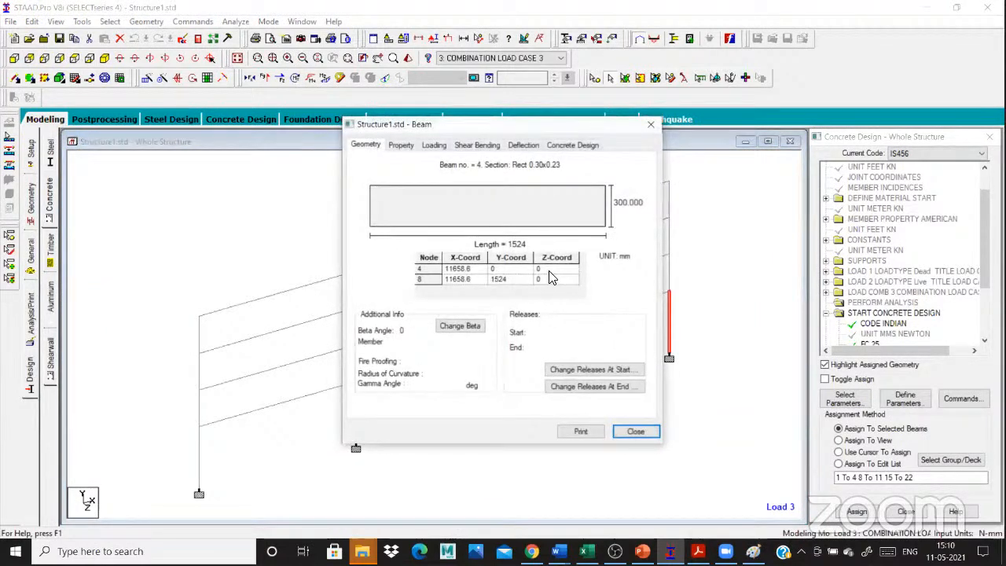
{"action": "left_click", "coordinate": [573, 146]}
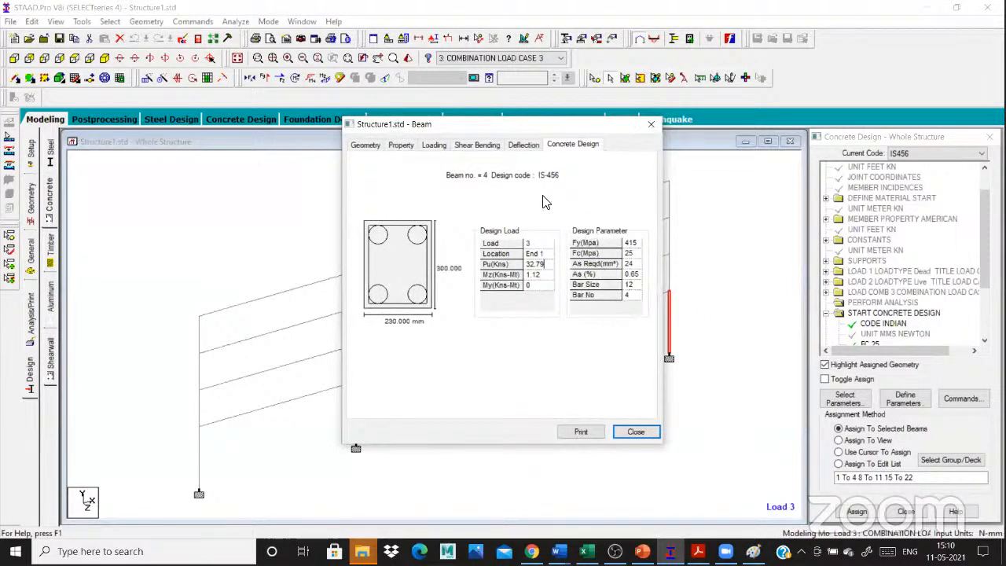
{"action": "left_click", "coordinate": [288, 292]}
{"action": "double_click", "coordinate": [285, 290]}
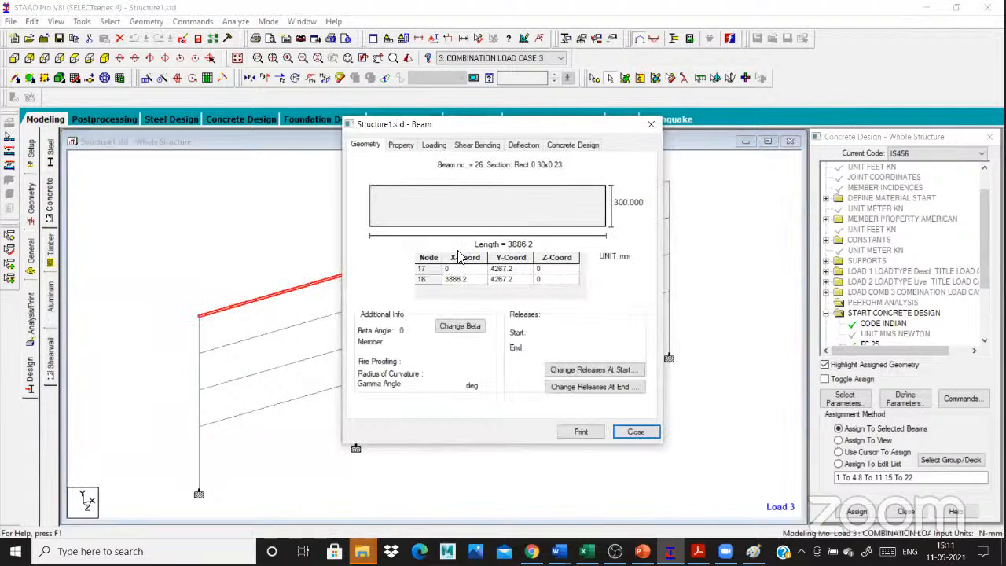
{"action": "left_click", "coordinate": [569, 145]}
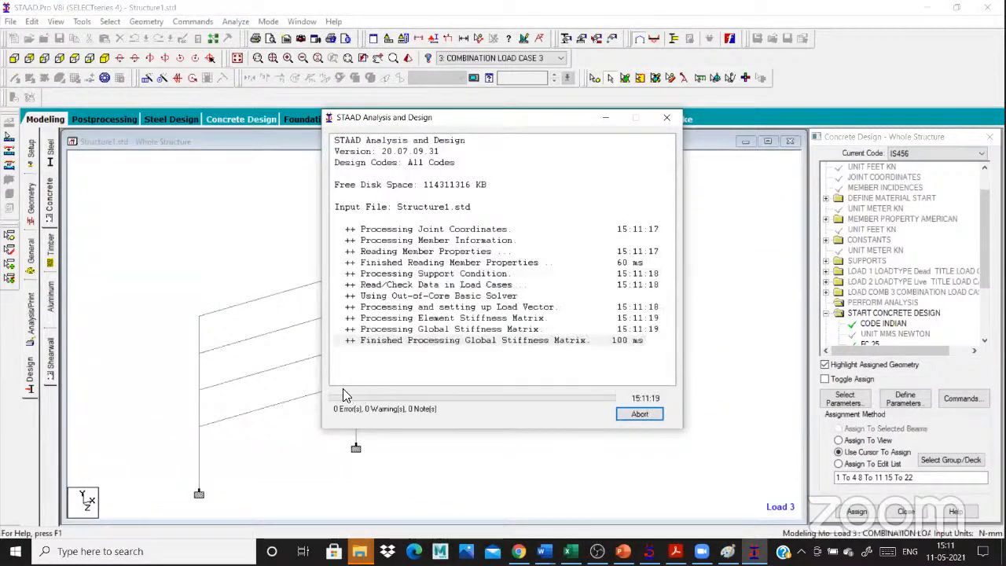
Open the output file of the finished analysis and examine beam no. 5's material grades and required top and bottom reinforcement areas.
{"action": "left_click", "coordinate": [640, 411]}
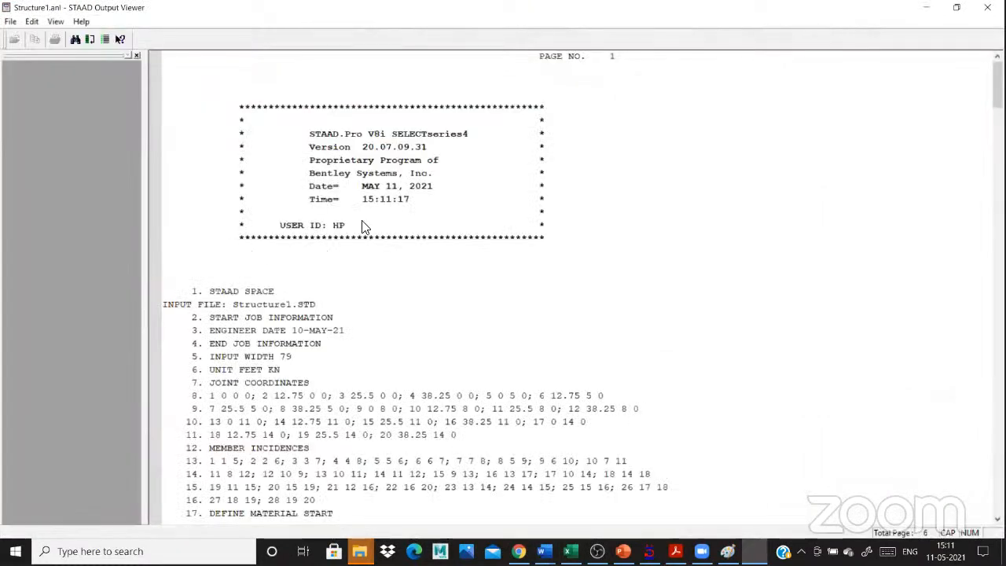
{"action": "scroll", "coordinate": [326, 182], "scroll_direction": "down", "scroll_amount": 20}
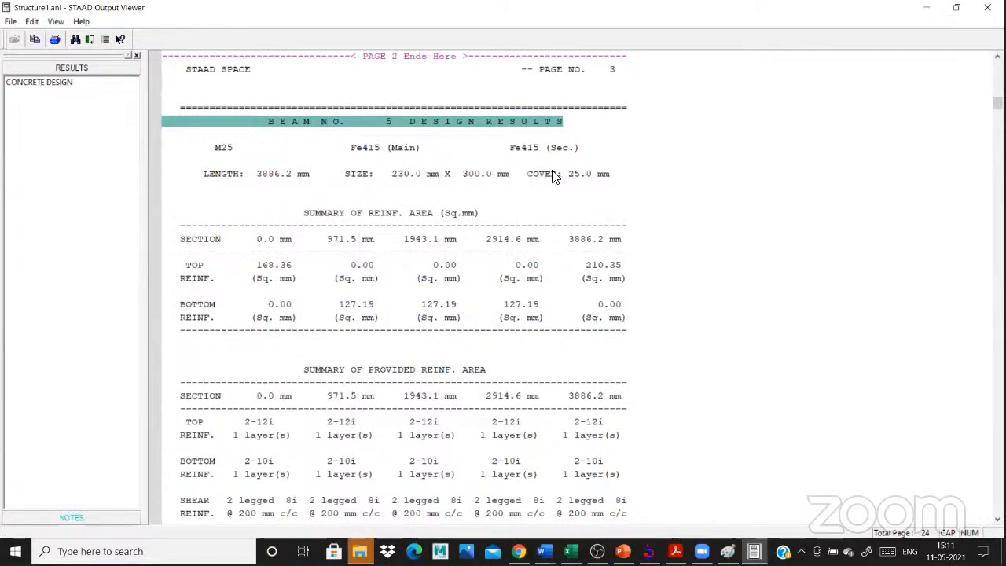
{"action": "left_click", "coordinate": [402, 149]}
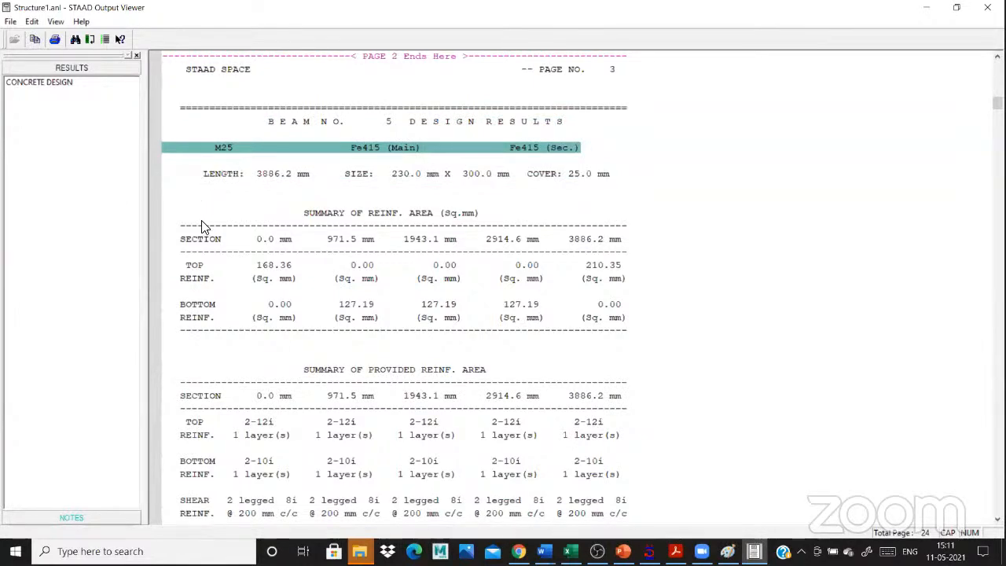
{"action": "scroll", "coordinate": [280, 198], "scroll_direction": "down", "scroll_amount": 2}
{"action": "left_click", "coordinate": [280, 192]}
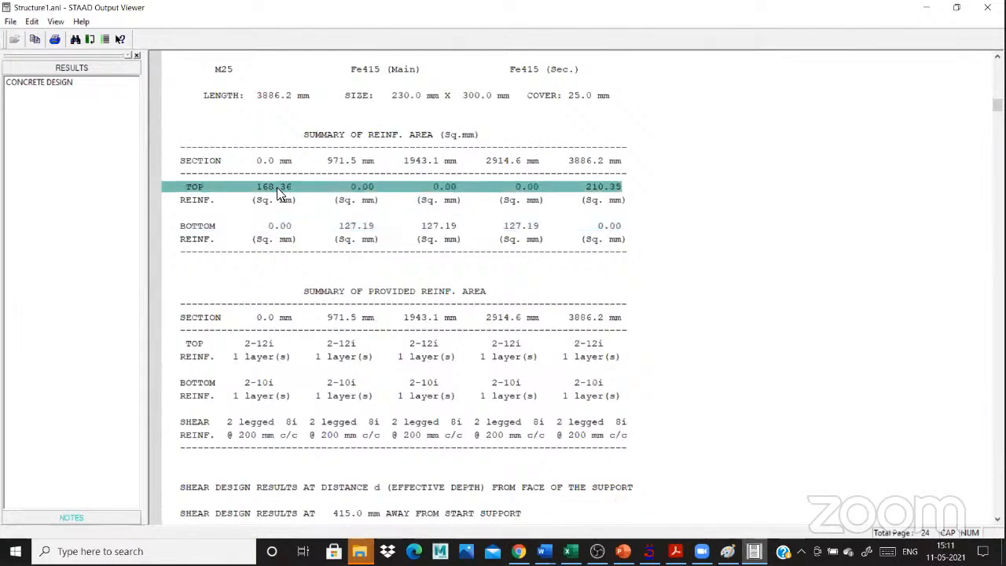
{"action": "left_click", "coordinate": [427, 230]}
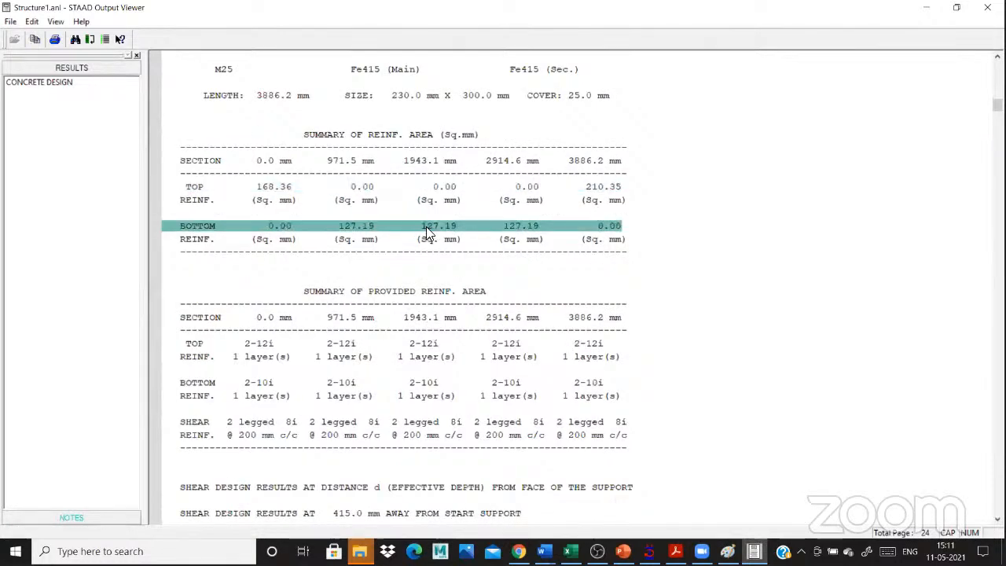
{"action": "left_click", "coordinate": [580, 193]}
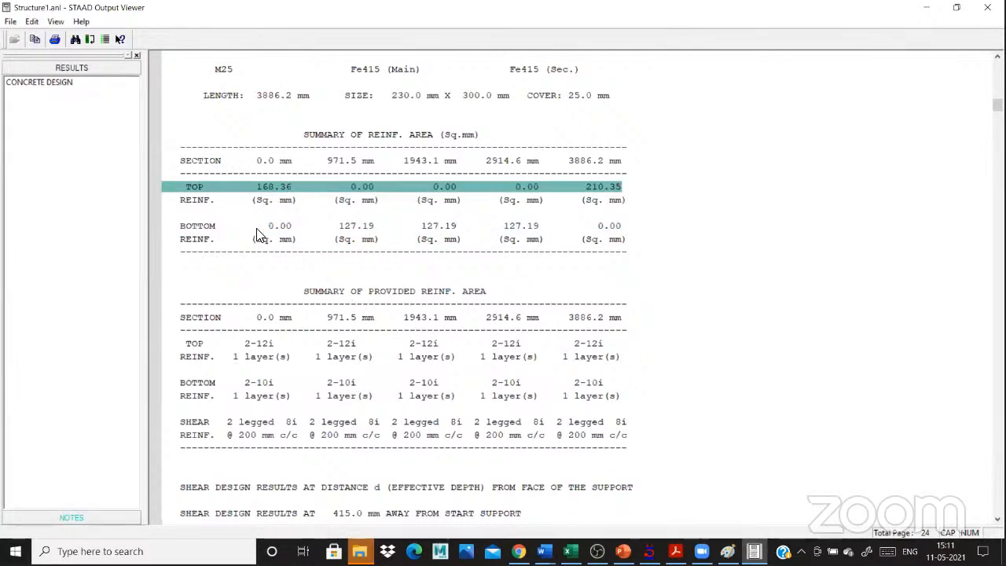
Examine the provided top, bottom and shear reinforcement of beam no. 5 in the output file.
{"action": "scroll", "coordinate": [256, 234], "scroll_direction": "down", "scroll_amount": 3}
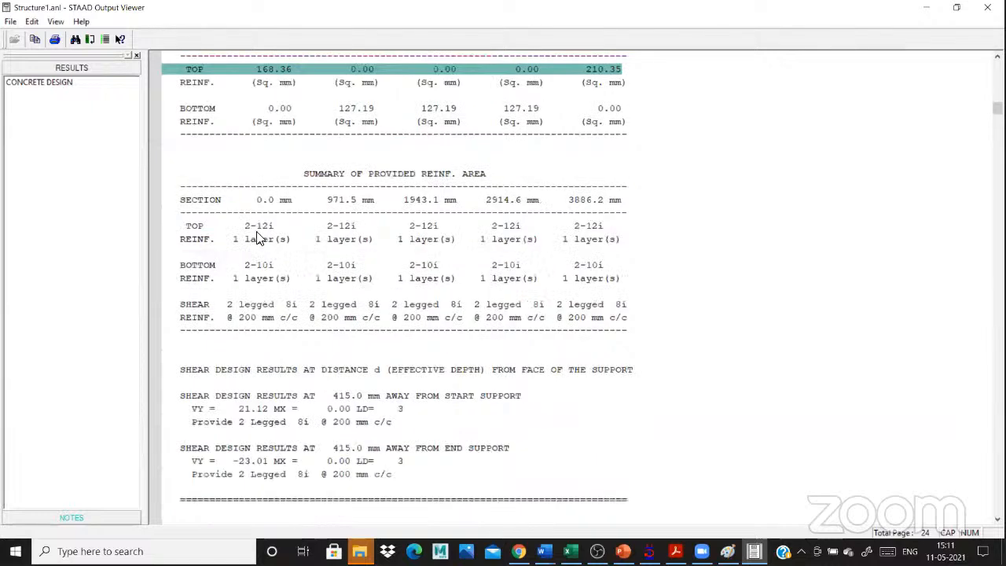
{"action": "left_click", "coordinate": [412, 263]}
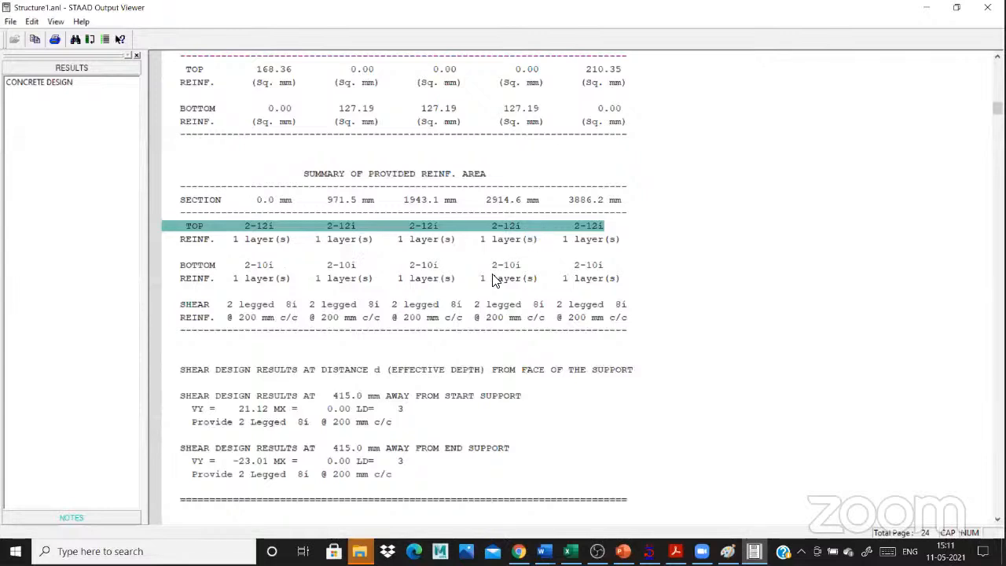
{"action": "scroll", "coordinate": [409, 314], "scroll_direction": "down", "scroll_amount": 2}
{"action": "left_click", "coordinate": [357, 239]}
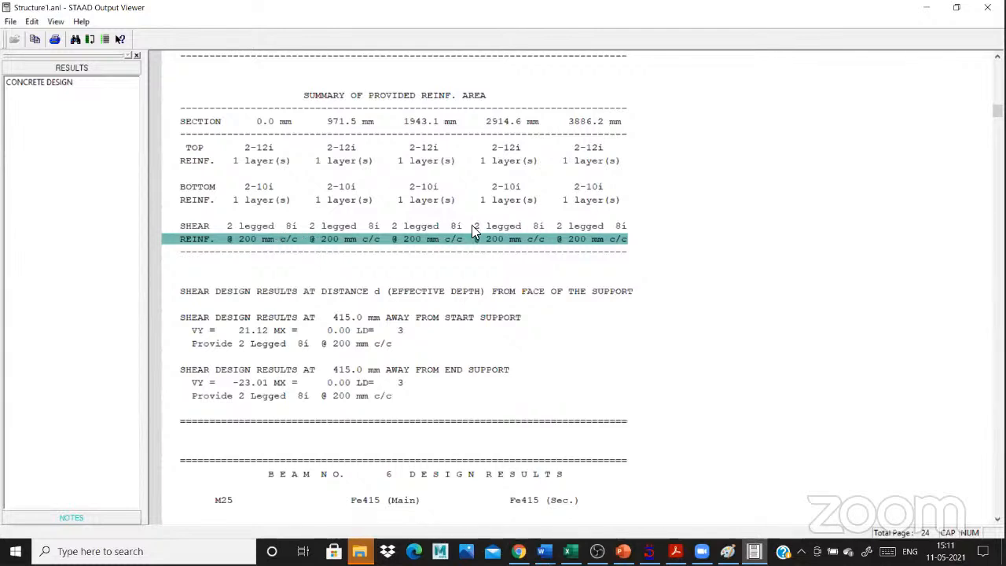
Examine the required top and bottom reinforcement of beam no. 6 and continue to the results of beam no. 7.
{"action": "scroll", "coordinate": [468, 252], "scroll_direction": "down", "scroll_amount": 6}
{"action": "scroll", "coordinate": [449, 272], "scroll_direction": "down", "scroll_amount": 3}
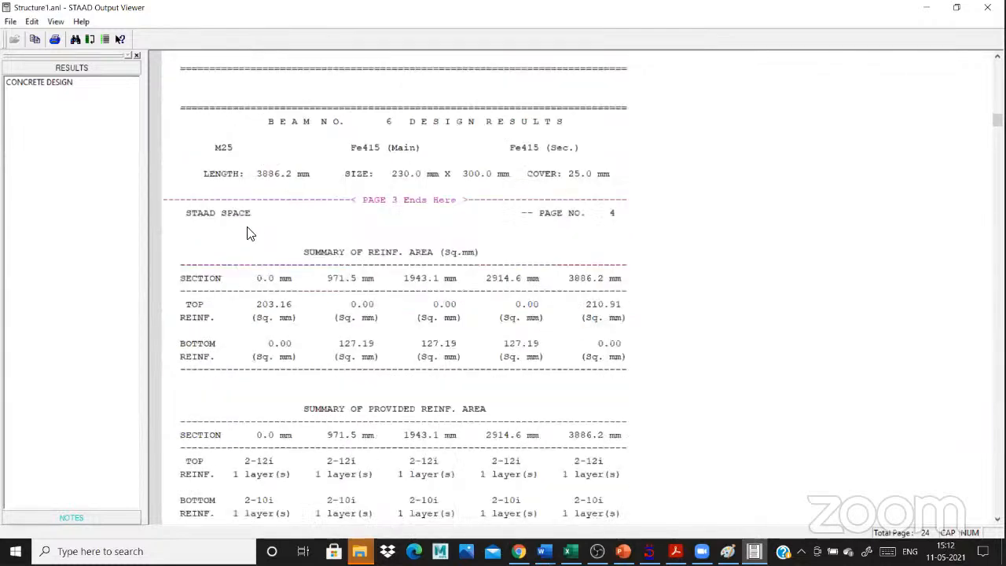
{"action": "left_click", "coordinate": [448, 304]}
{"action": "scroll", "coordinate": [454, 311], "scroll_direction": "down", "scroll_amount": 2}
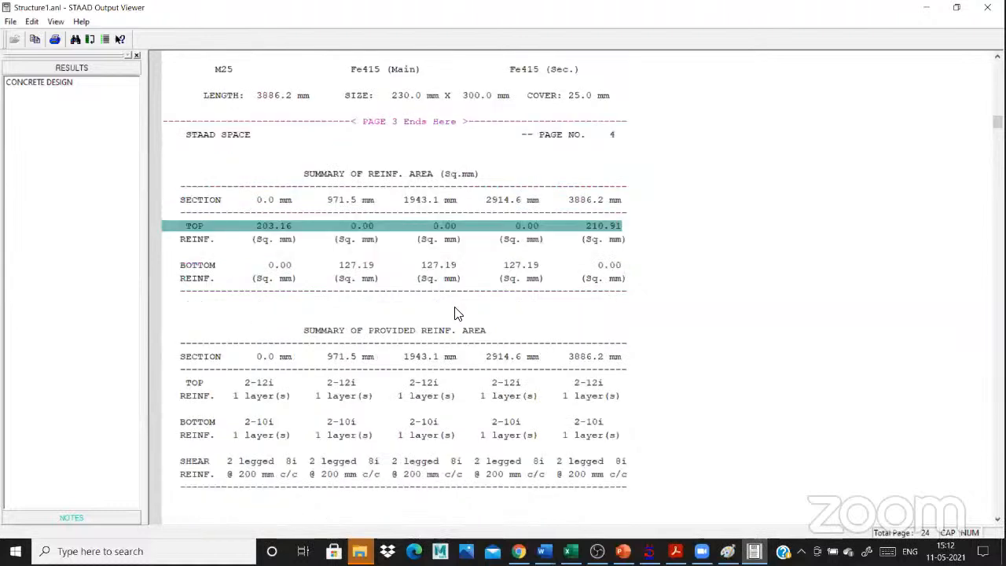
{"action": "left_click", "coordinate": [468, 265]}
{"action": "scroll", "coordinate": [468, 265], "scroll_direction": "down", "scroll_amount": 2}
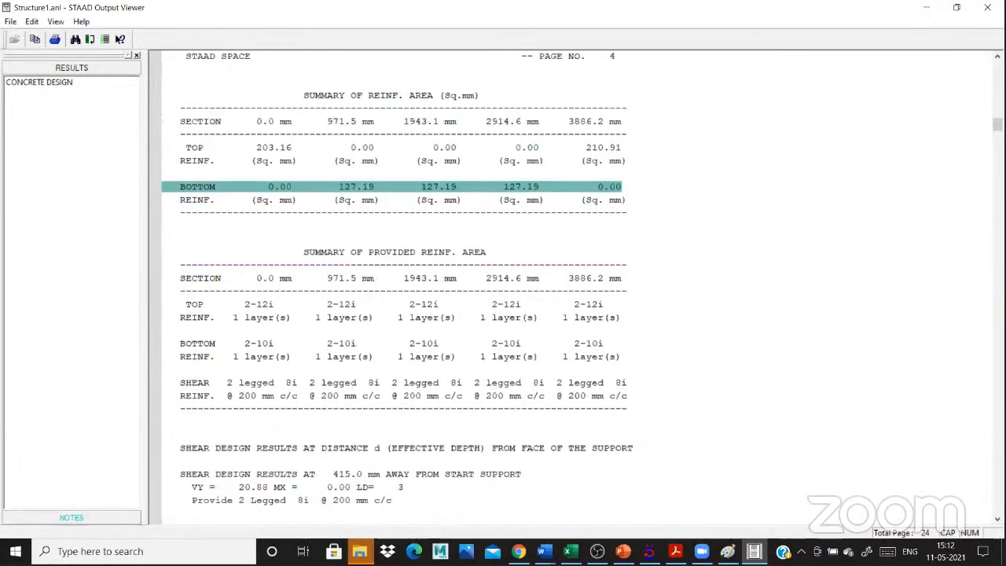
{"action": "scroll", "coordinate": [574, 287], "scroll_direction": "down", "scroll_amount": 9}
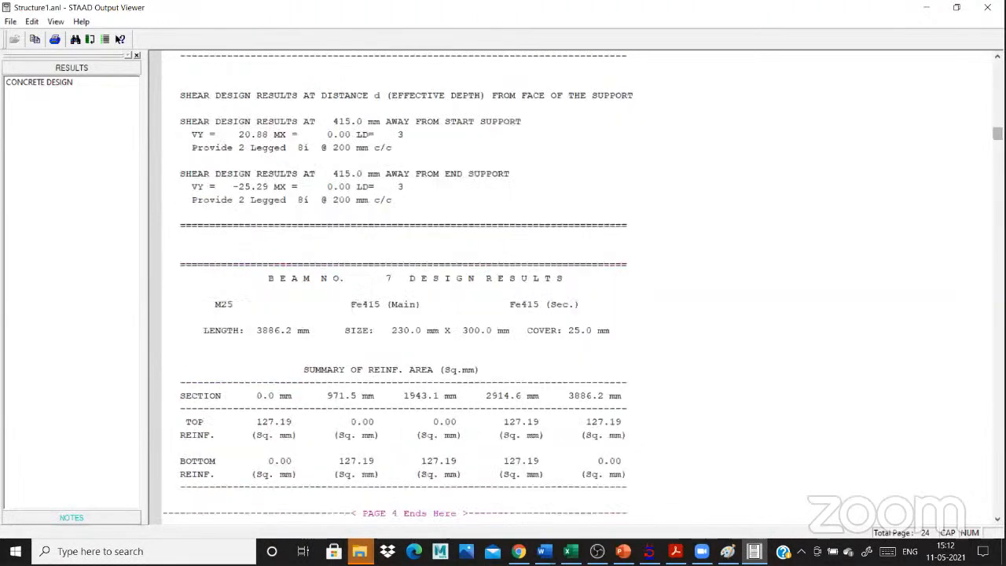
Examine column no. 2's required steel and concrete areas and its main reinforcement in the column design results.
{"action": "left_click_drag", "start_coordinate": [997, 134], "coordinate": [997, 307]}
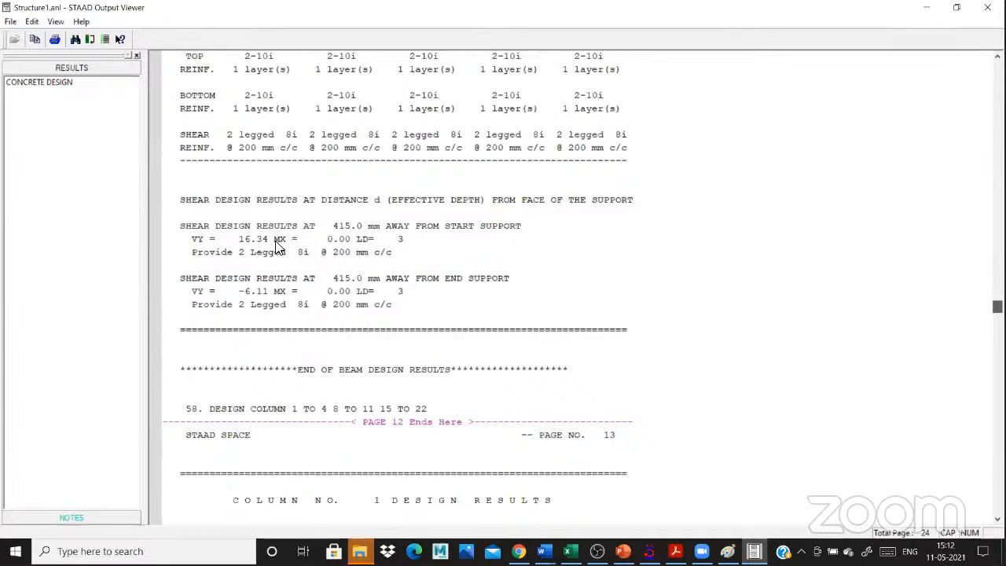
{"action": "scroll", "coordinate": [267, 259], "scroll_direction": "down", "scroll_amount": 5}
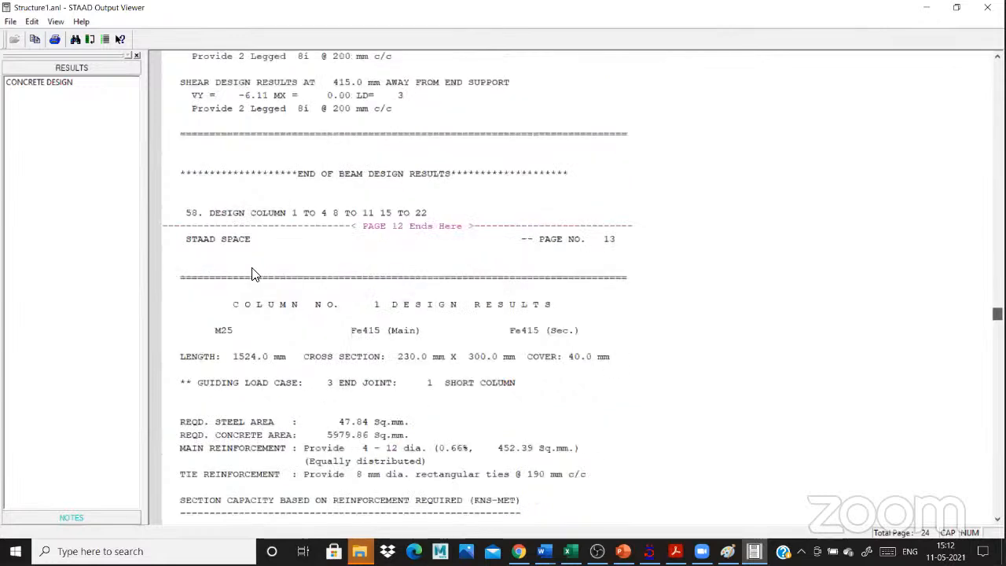
{"action": "scroll", "coordinate": [252, 274], "scroll_direction": "down", "scroll_amount": 15}
{"action": "left_click", "coordinate": [263, 267]}
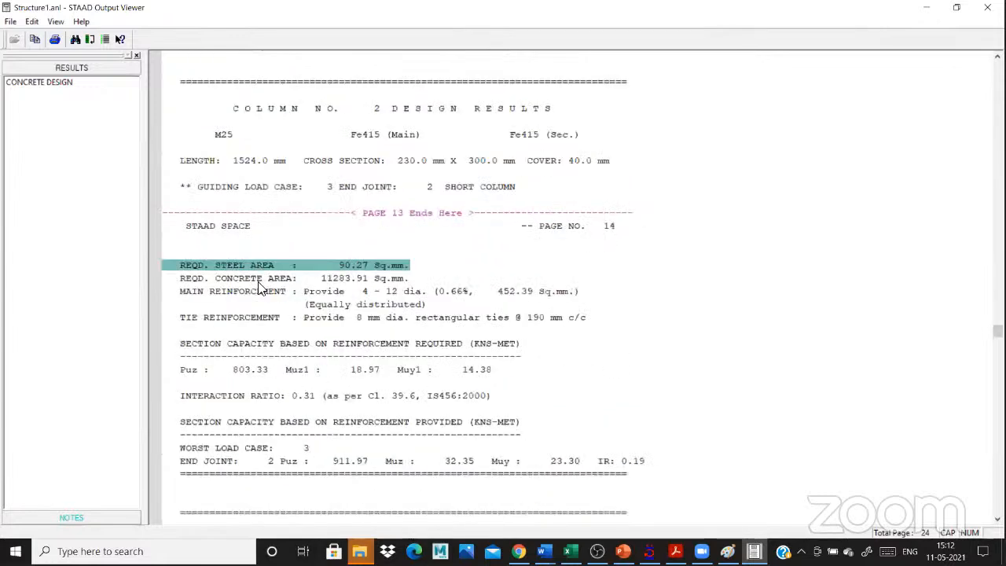
{"action": "key", "text": "Down"}
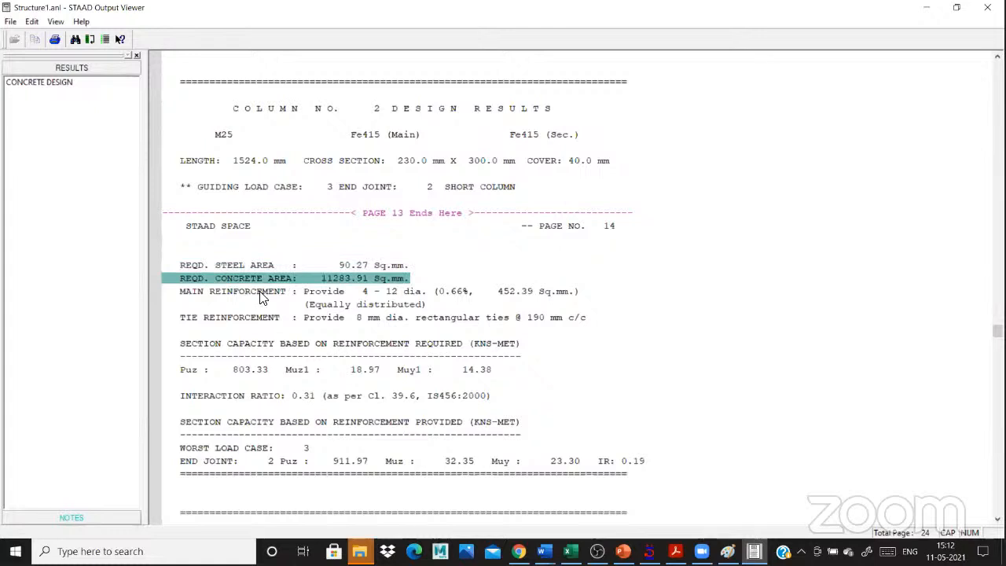
{"action": "left_click", "coordinate": [292, 297]}
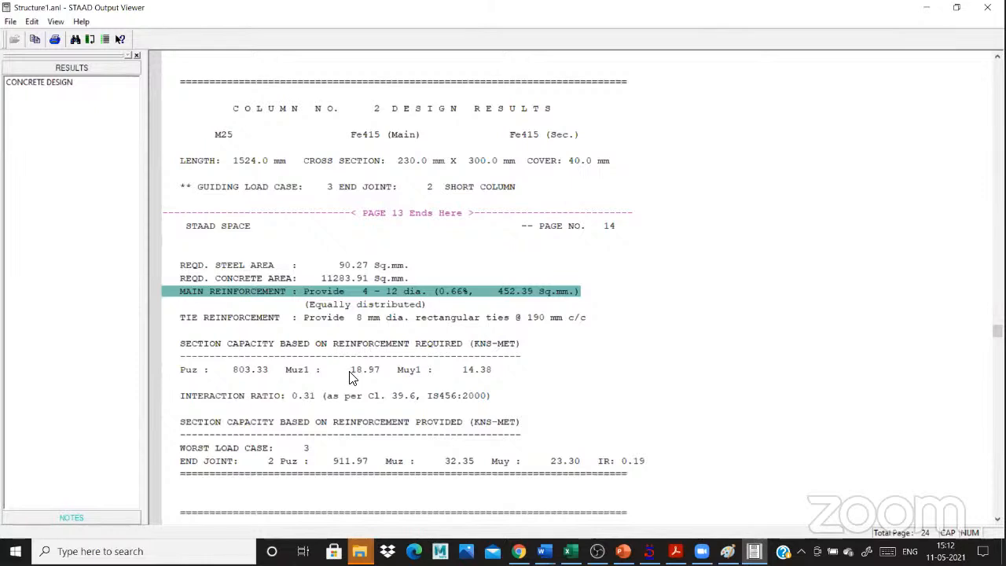
Examine column no. 2's section capacities for required and provided reinforcement, look through the following columns, and close the output file.
{"action": "key", "text": "Down"}
{"action": "left_click", "coordinate": [328, 375]}
{"action": "scroll", "coordinate": [405, 362], "scroll_direction": "down", "scroll_amount": 1}
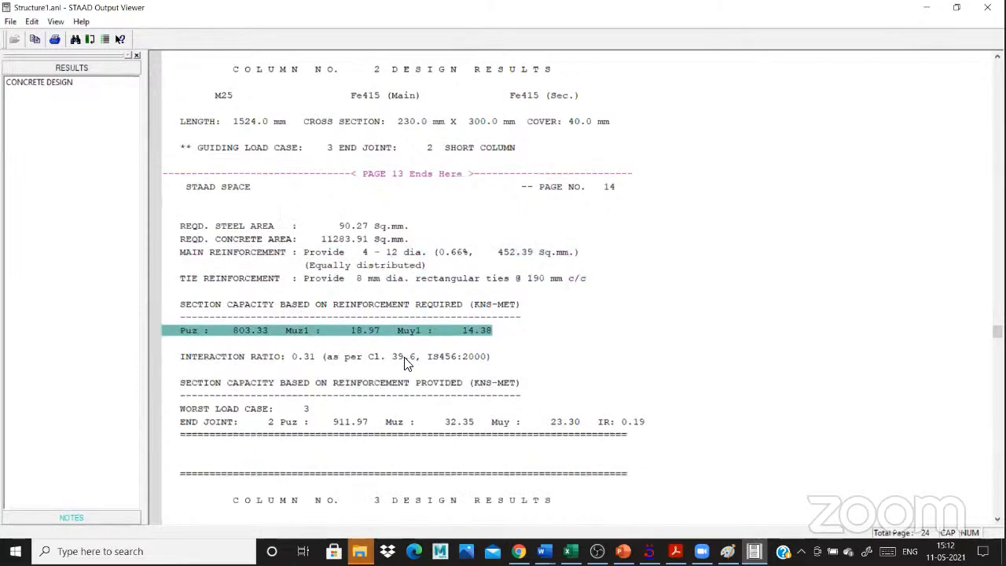
{"action": "key", "text": "Down"}
{"action": "key", "text": "Down"}
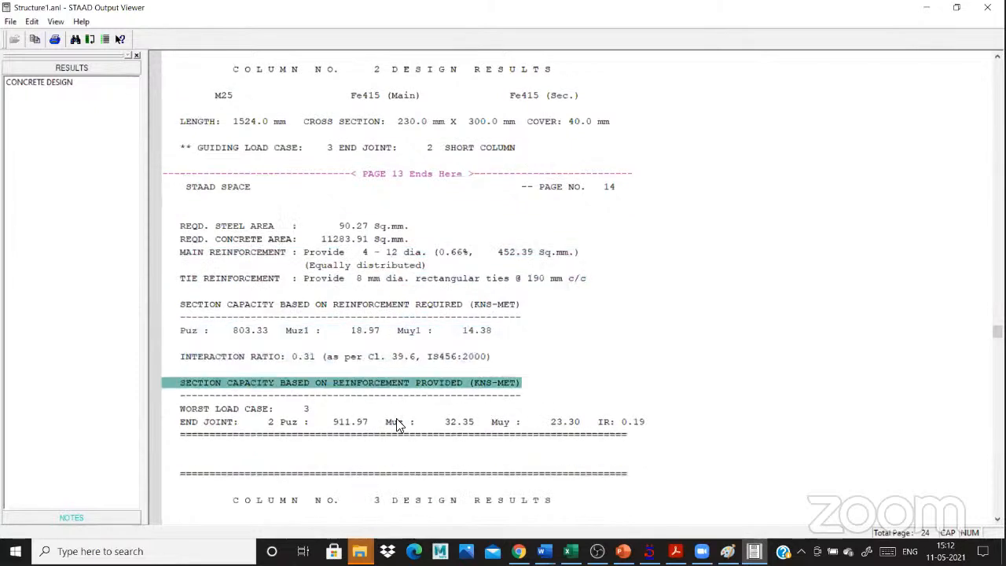
{"action": "left_click", "coordinate": [397, 423]}
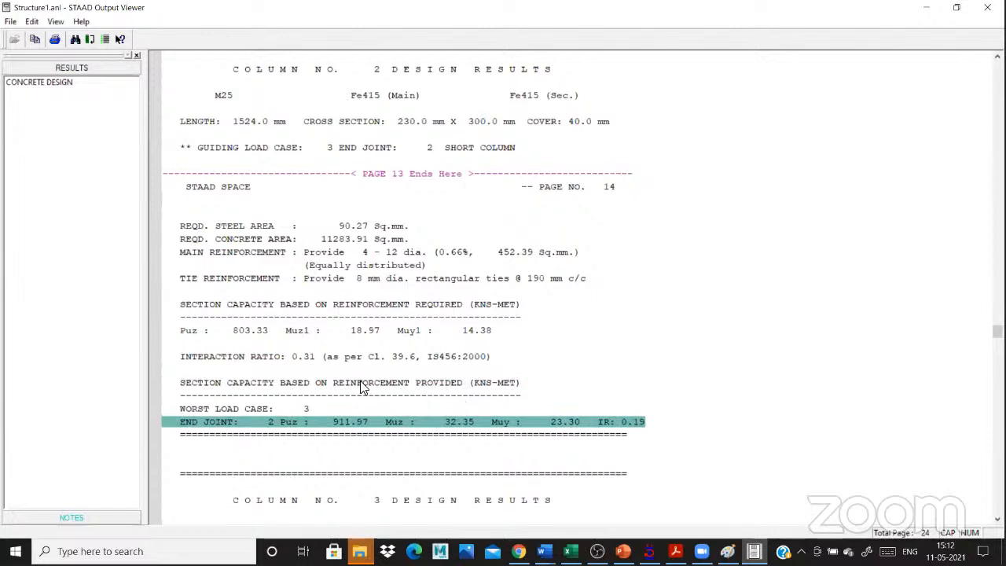
{"action": "scroll", "coordinate": [358, 382], "scroll_direction": "down", "scroll_amount": 20}
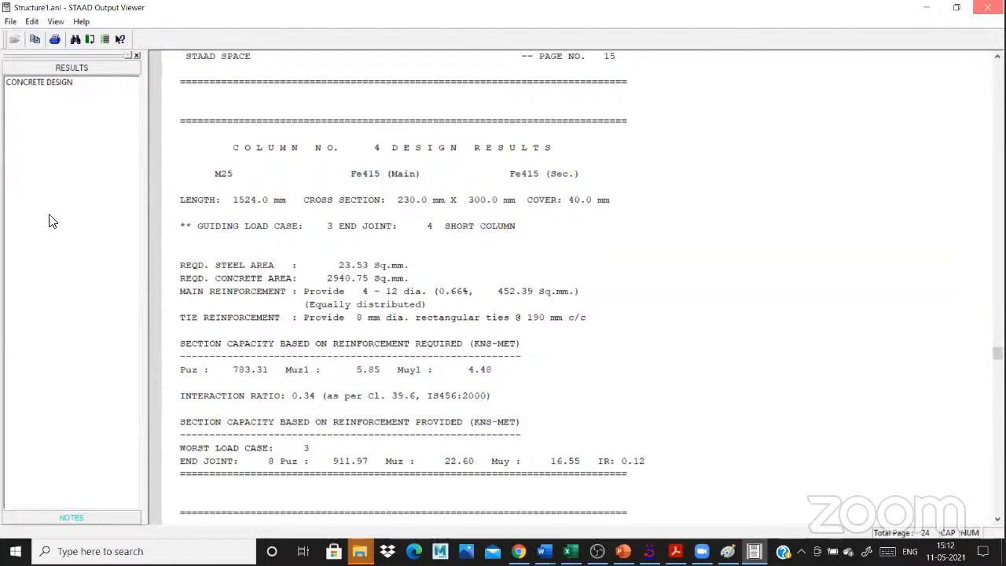
{"action": "key", "text": "alt+F4"}
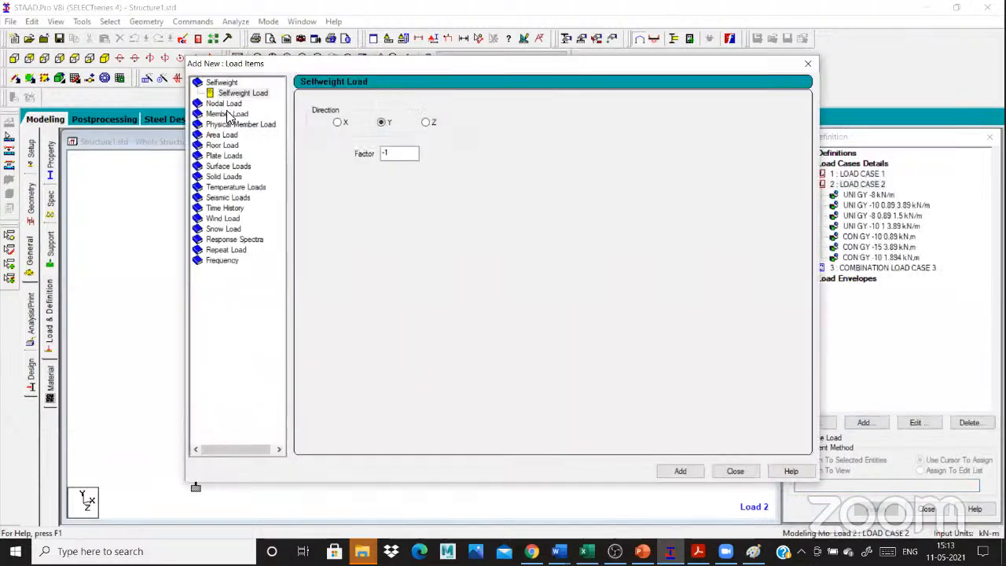
Add a uniform member force of -30 kN/m in the GY direction to load case 2.
{"action": "left_click", "coordinate": [226, 114]}
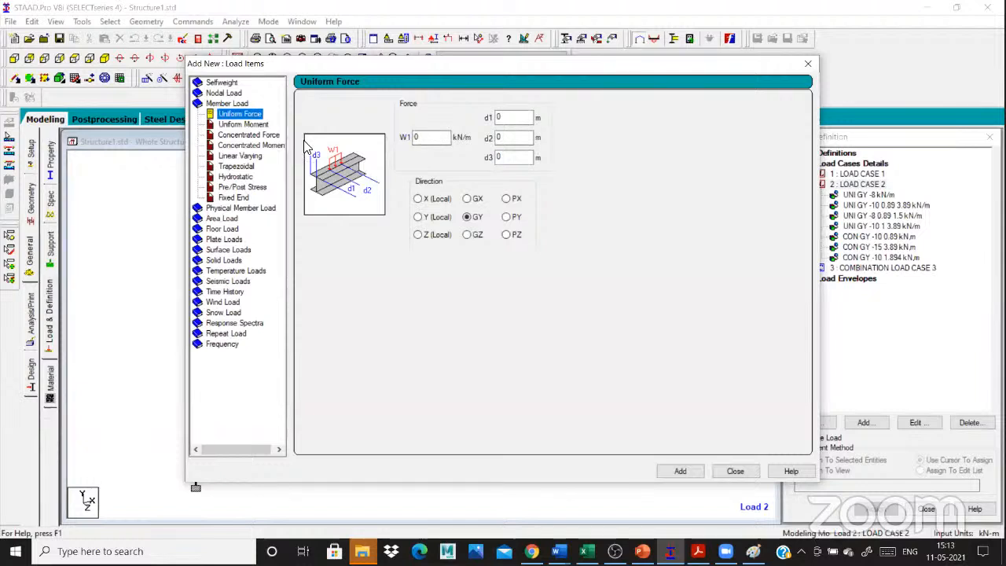
{"action": "left_click", "coordinate": [432, 138]}
{"action": "type", "text": "-30"}
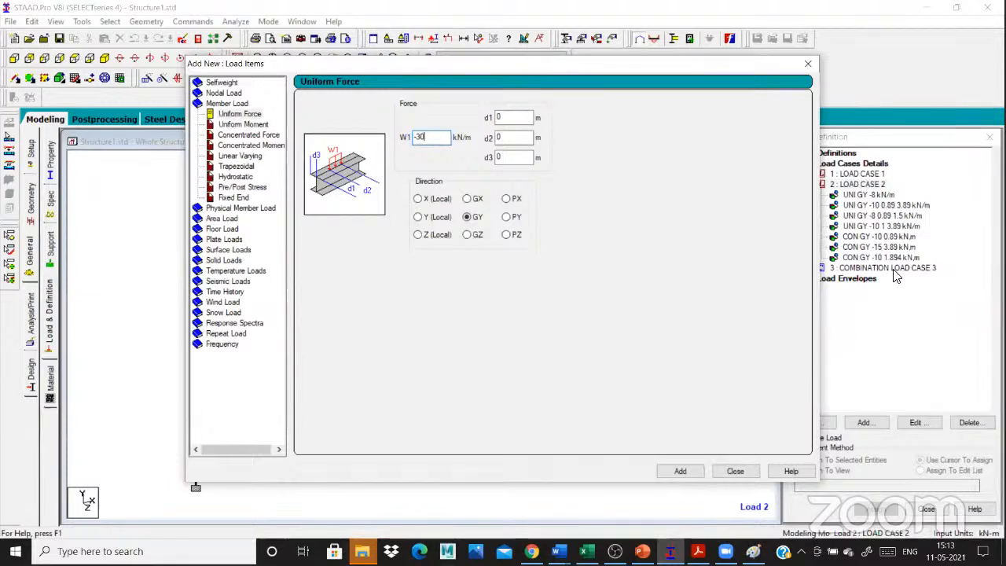
{"action": "key", "text": "Return"}
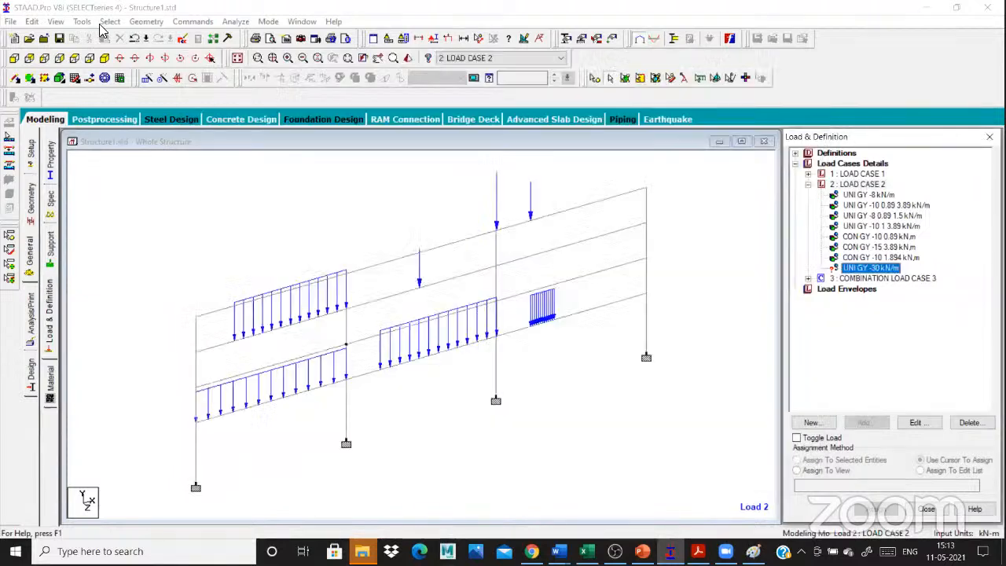
Select all beams parallel to X and assign the -30 kN/m uniform load to them.
{"action": "key", "text": "alt+s"}
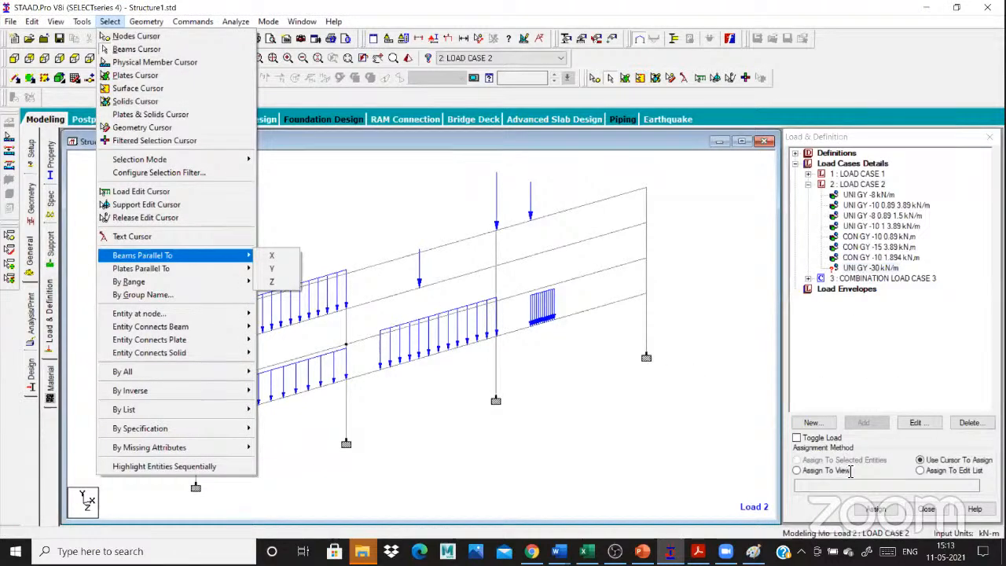
{"action": "left_click", "coordinate": [869, 511]}
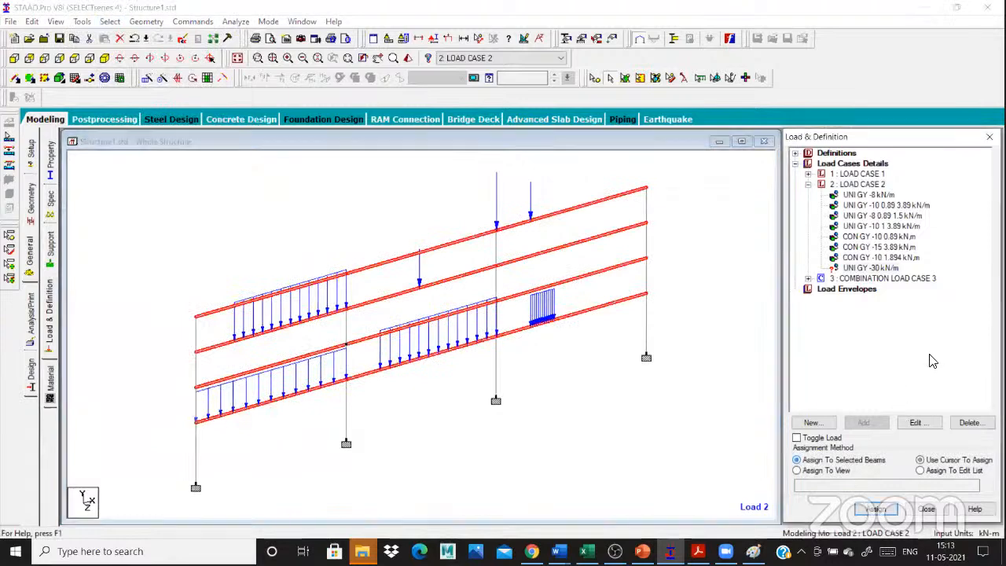
{"action": "key", "text": "Return"}
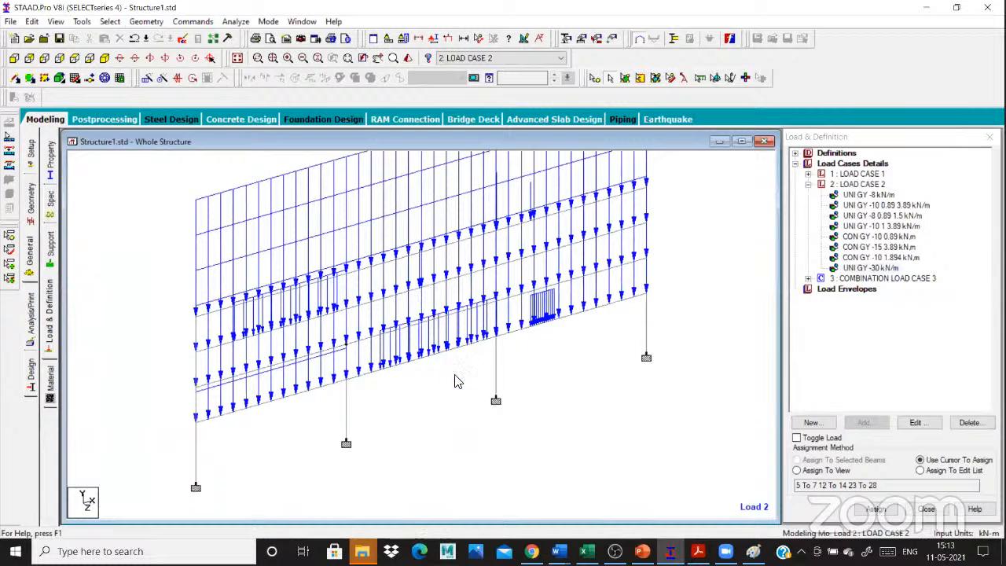
Run the analysis and show the bending moment diagram for combination load case 3 in postprocessing.
{"action": "key", "text": "Down"}
{"action": "key", "text": "alt+a"}
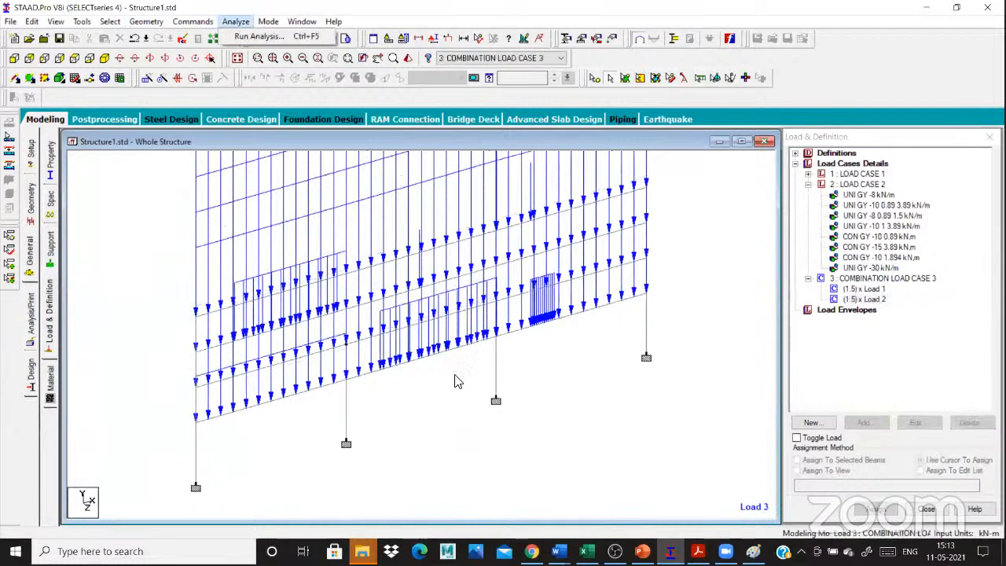
{"action": "key", "text": "Return"}
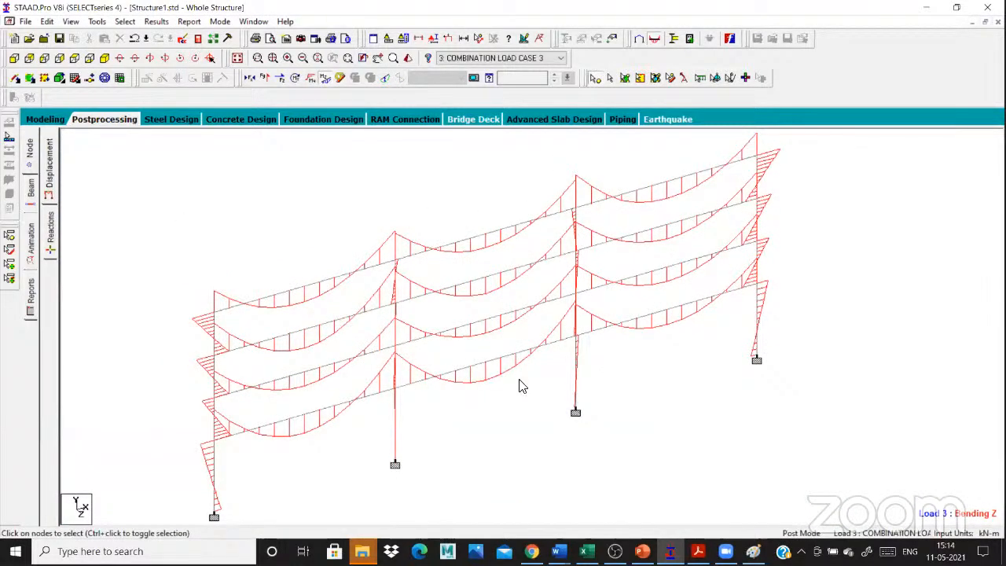
Annotate the frame's bending moment diagram with its moment values and examine them along the beams and columns.
{"action": "scroll", "coordinate": [210, 317], "scroll_direction": "up", "scroll_amount": 1}
{"action": "left_click", "coordinate": [156, 22]}
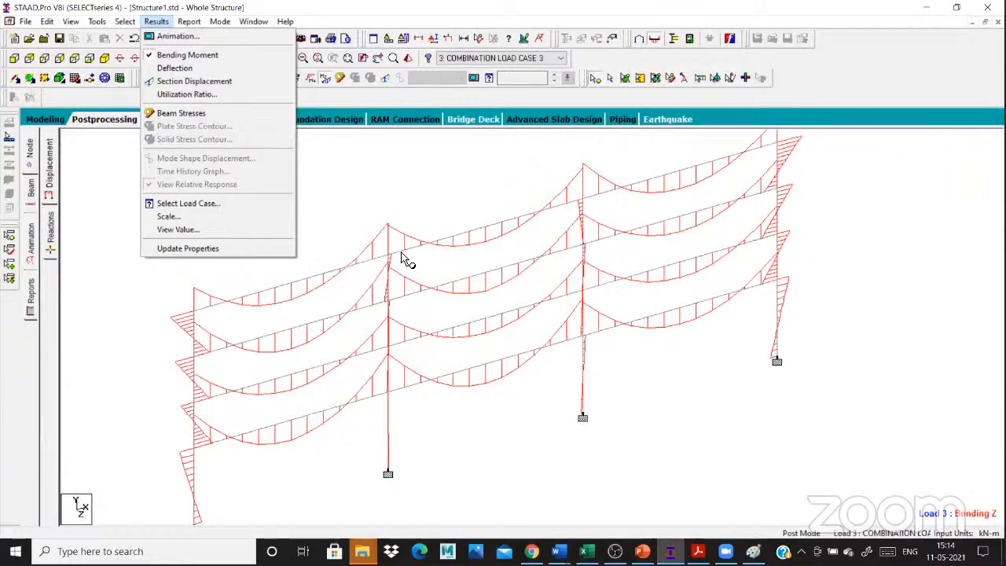
{"action": "left_click", "coordinate": [507, 444]}
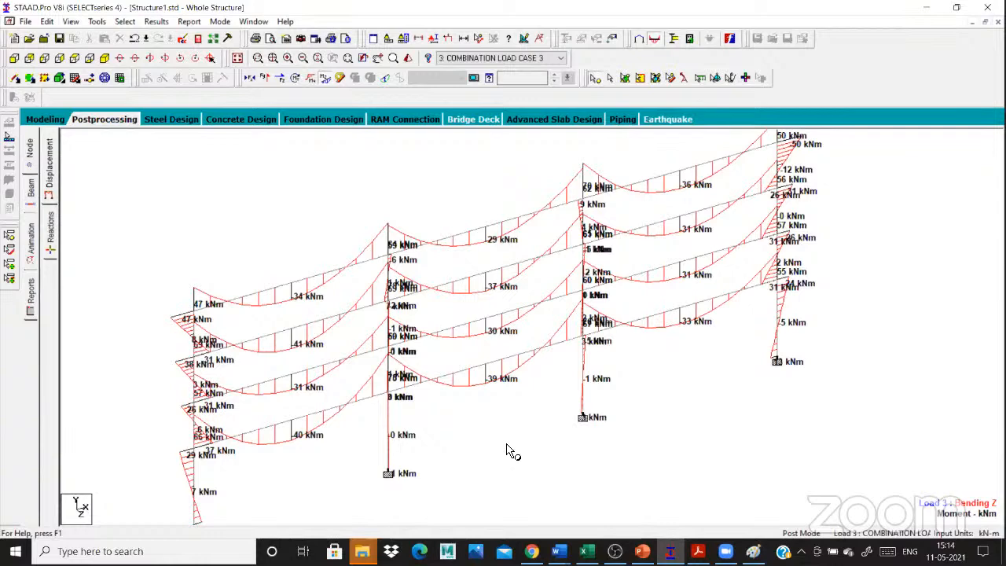
{"action": "scroll", "coordinate": [507, 452], "scroll_direction": "down", "scroll_amount": 1}
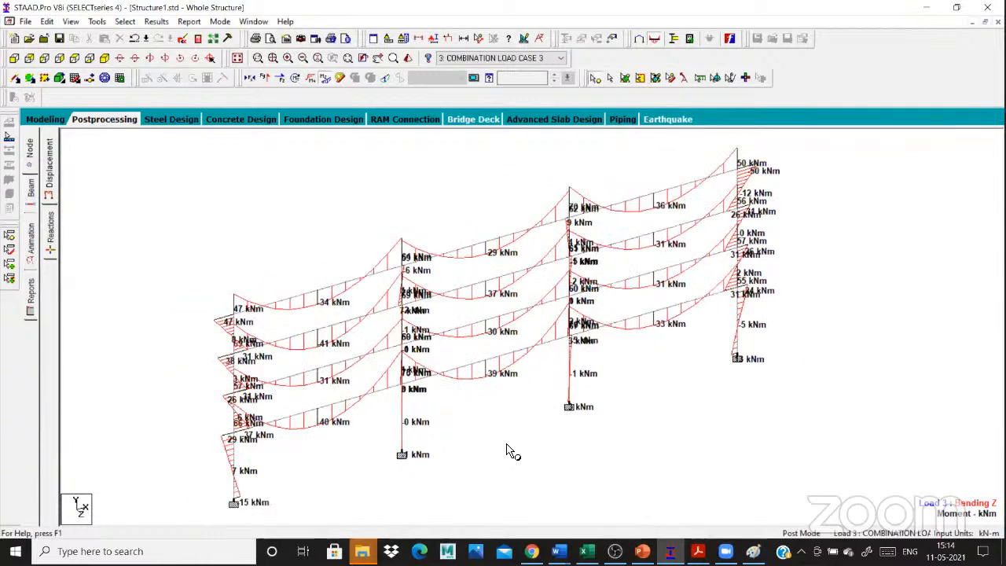
{"action": "scroll", "coordinate": [507, 452], "scroll_direction": "up", "scroll_amount": 1}
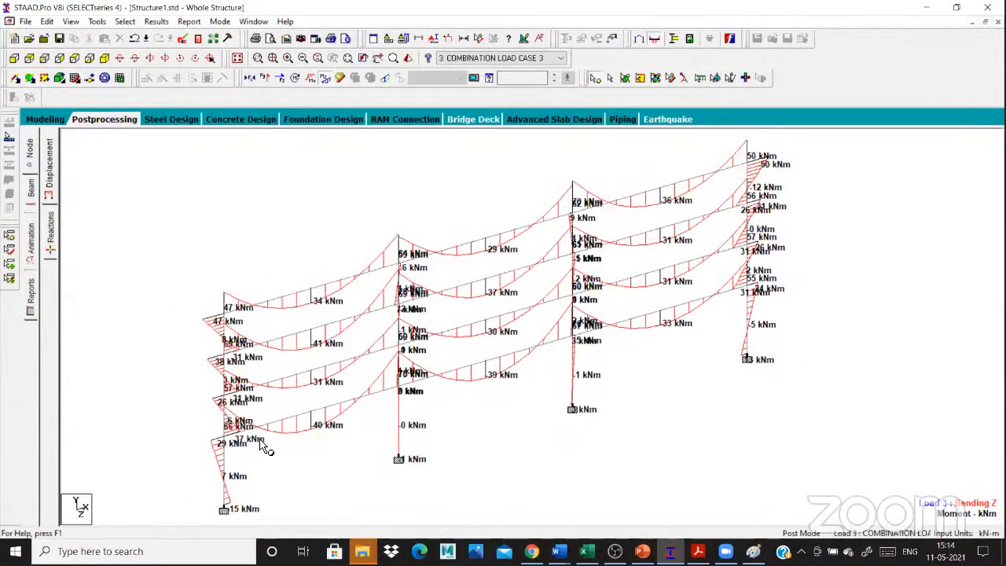
{"action": "scroll", "coordinate": [259, 445], "scroll_direction": "up", "scroll_amount": 1}
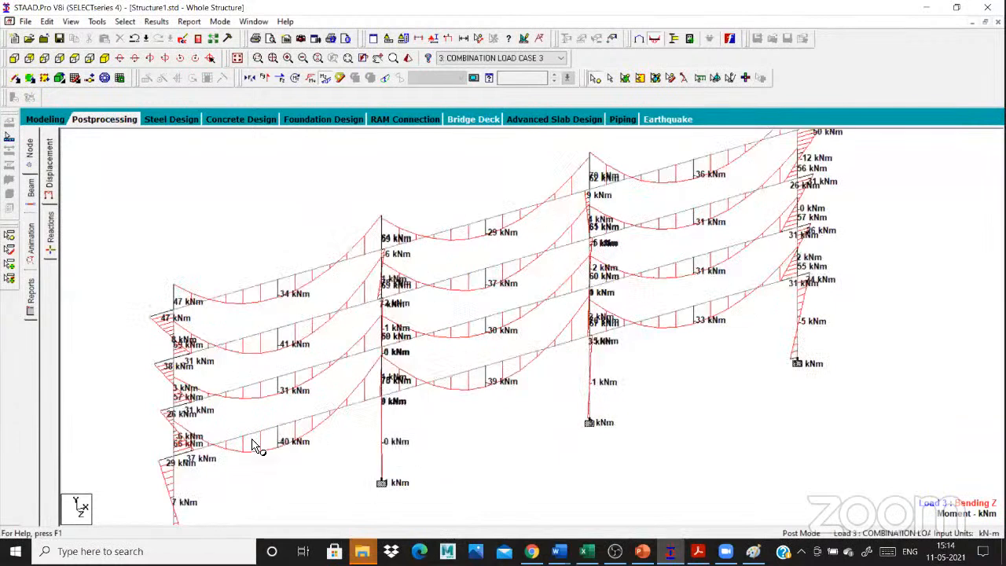
Return to modeling and examine the design loads and required steel of column no. 1 in its concrete design results.
{"action": "left_click", "coordinate": [43, 119]}
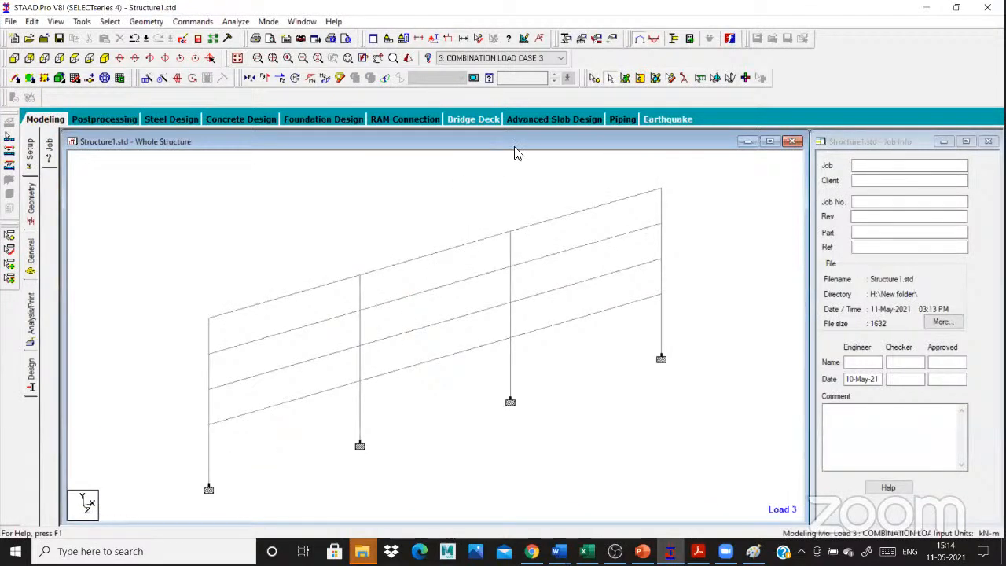
{"action": "double_click", "coordinate": [520, 301]}
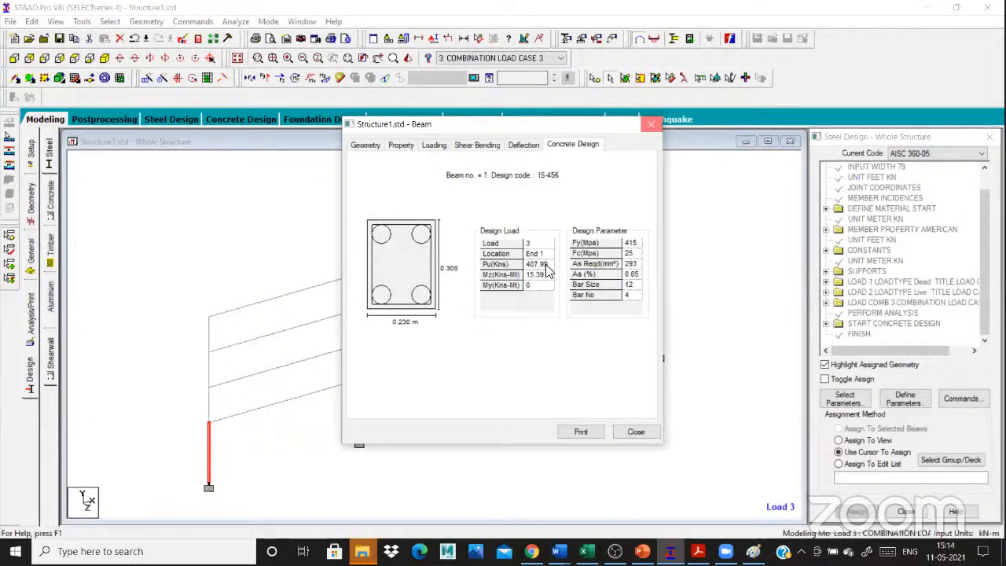
{"action": "key", "text": "Escape"}
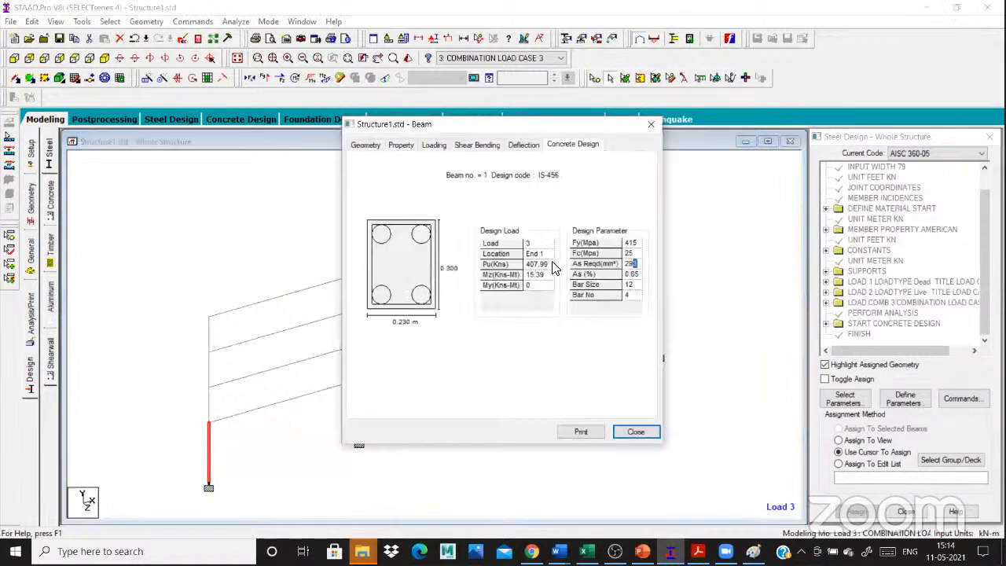
{"action": "left_click_drag", "start_coordinate": [552, 266], "coordinate": [508, 275]}
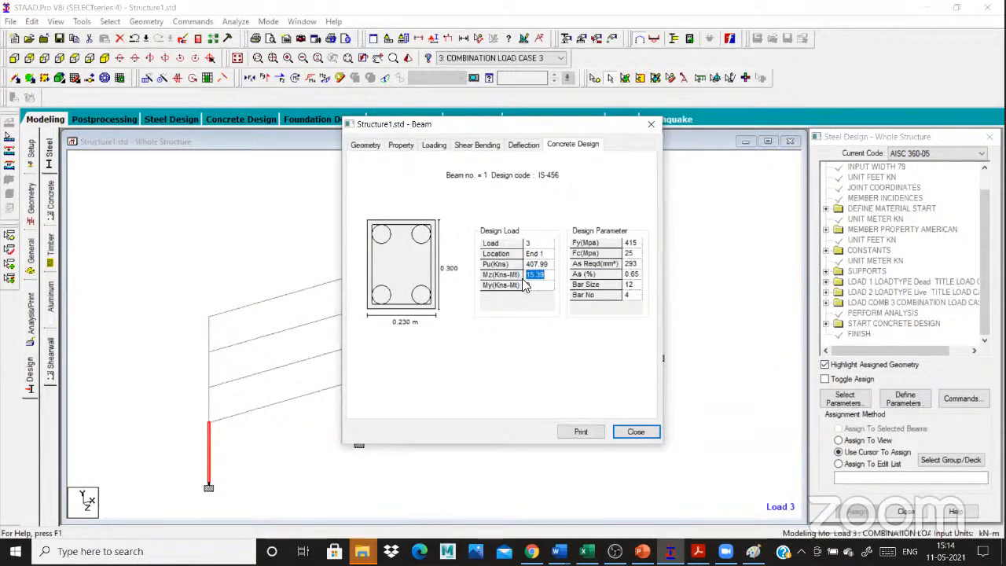
{"action": "left_click", "coordinate": [364, 419]}
{"action": "left_click", "coordinate": [651, 124]}
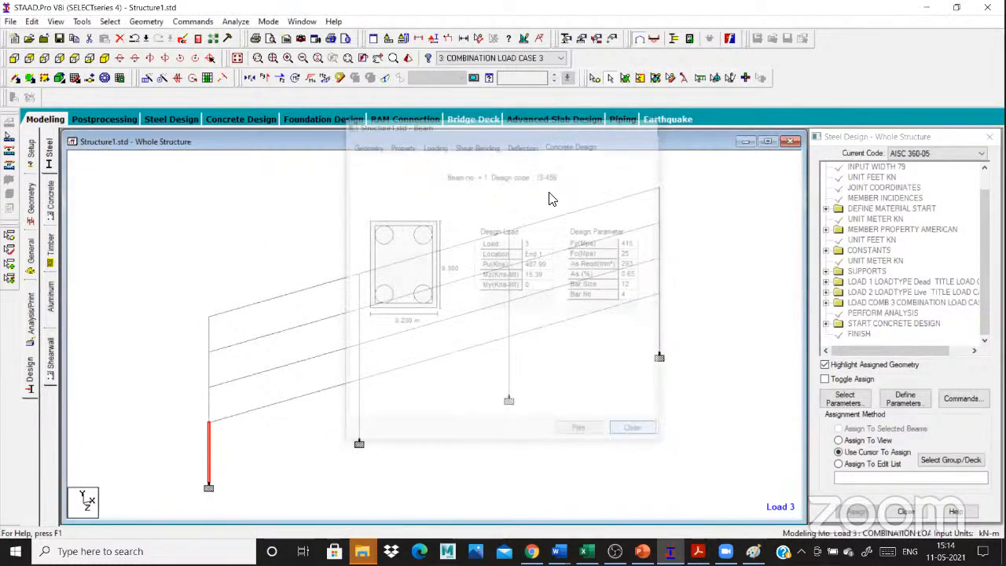
Examine the design loads, required steel area, bar size and bar number of columns no. 2, 3 and 4.
{"action": "double_click", "coordinate": [638, 282]}
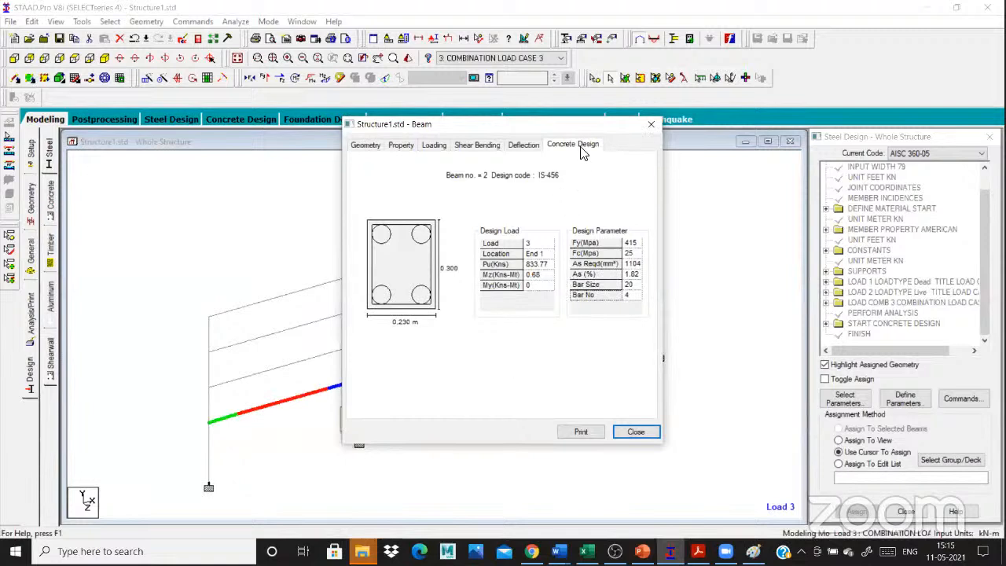
{"action": "left_click", "coordinate": [517, 275]}
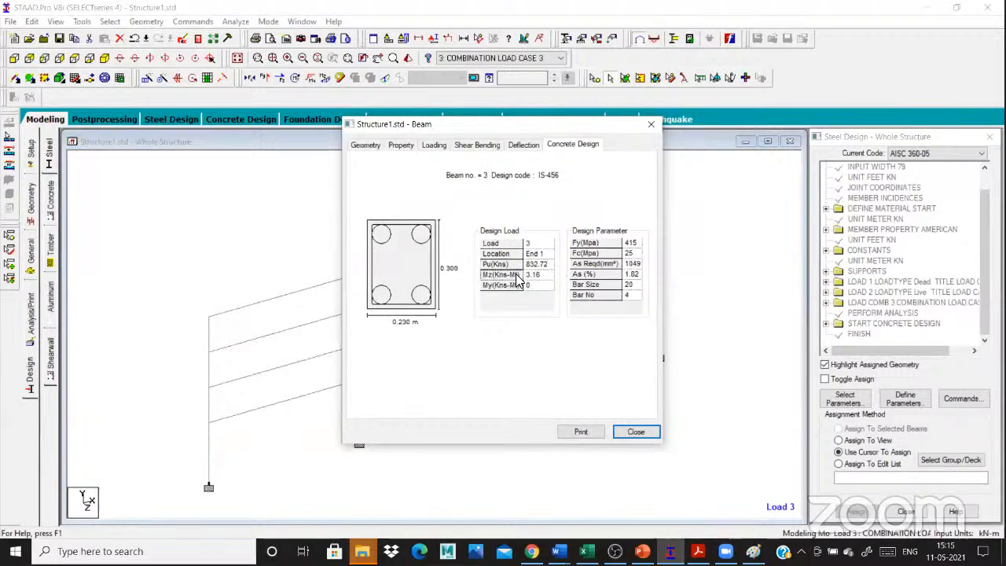
{"action": "left_click", "coordinate": [602, 258]}
{"action": "left_click", "coordinate": [602, 268]}
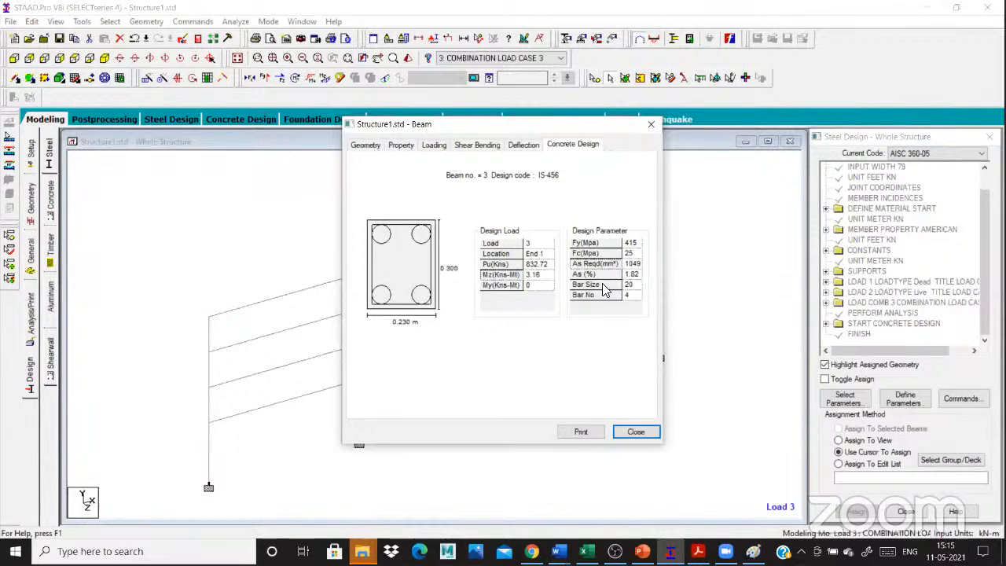
{"action": "left_click", "coordinate": [602, 296]}
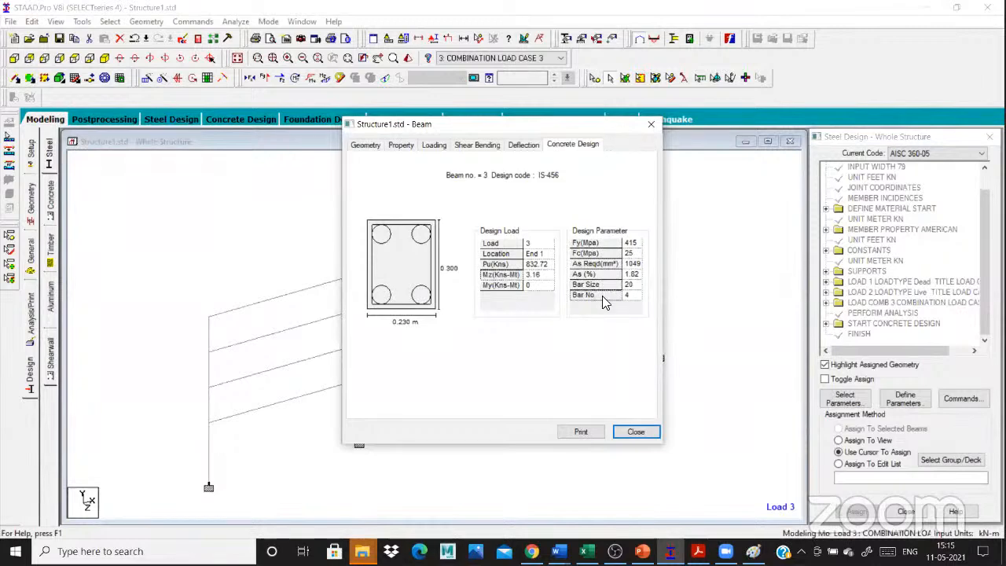
{"action": "left_click", "coordinate": [651, 124]}
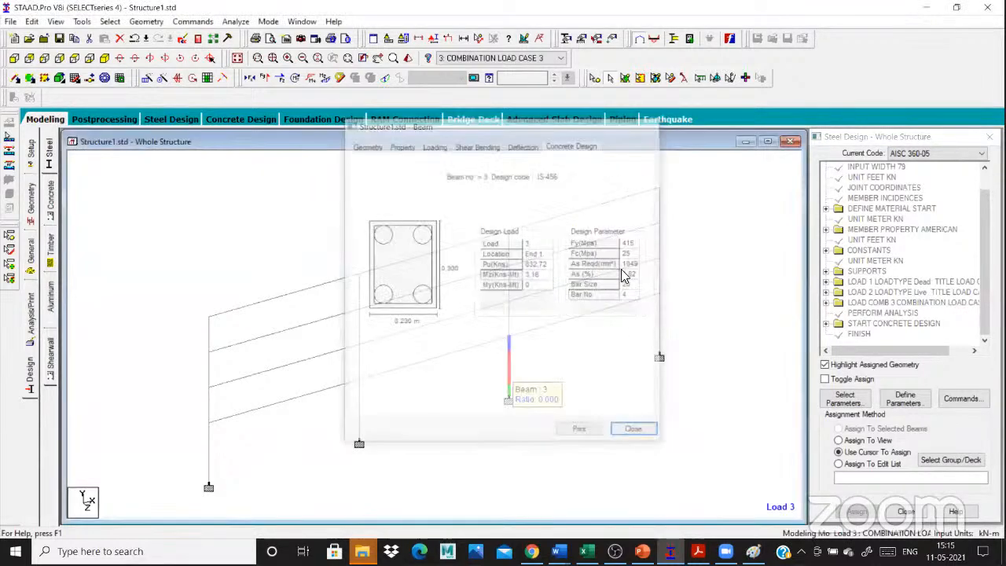
{"action": "left_click", "coordinate": [656, 261]}
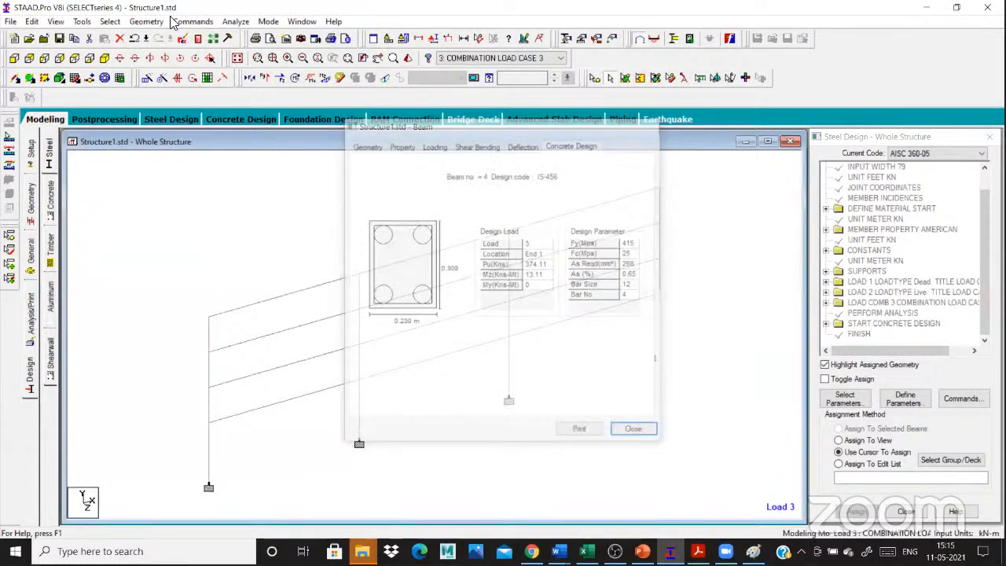
Rerun the analysis and open the output file at the concrete design results of beam no. 5.
{"action": "left_click", "coordinate": [235, 21]}
{"action": "left_click", "coordinate": [259, 31]}
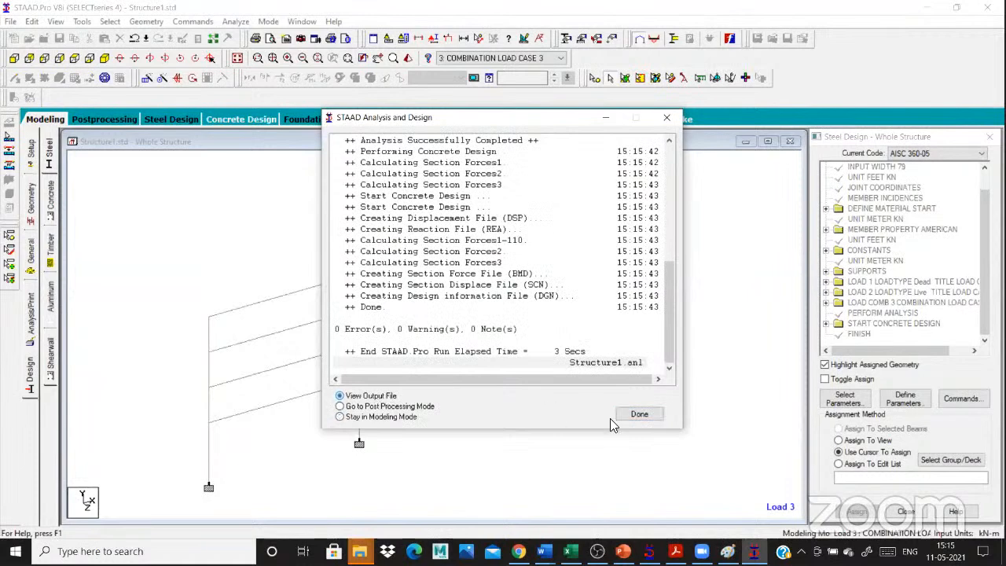
{"action": "left_click", "coordinate": [637, 415]}
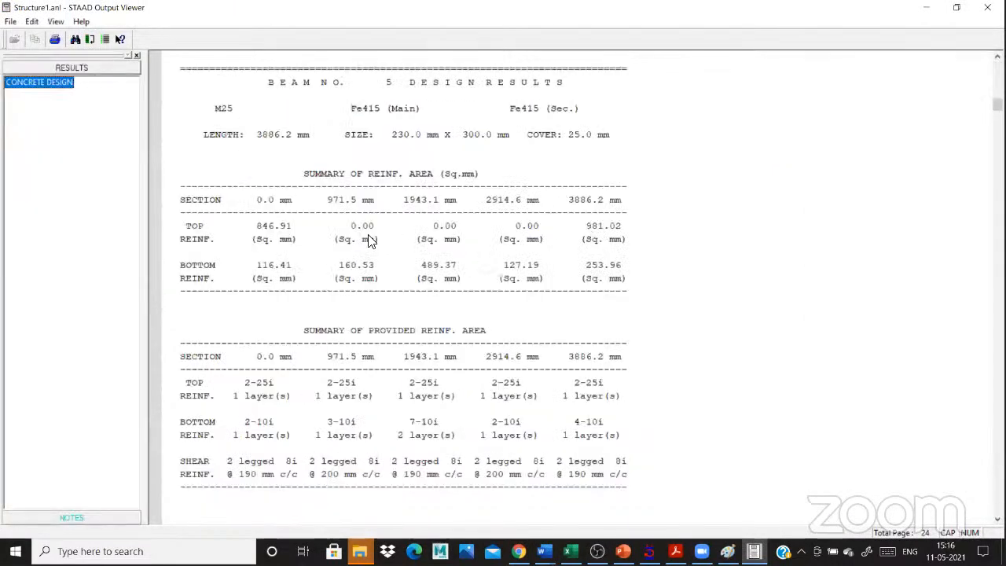
Examine the required and provided top and bottom reinforcement of beam no. 5 in the output file.
{"action": "scroll", "coordinate": [360, 245], "scroll_direction": "down", "scroll_amount": 1}
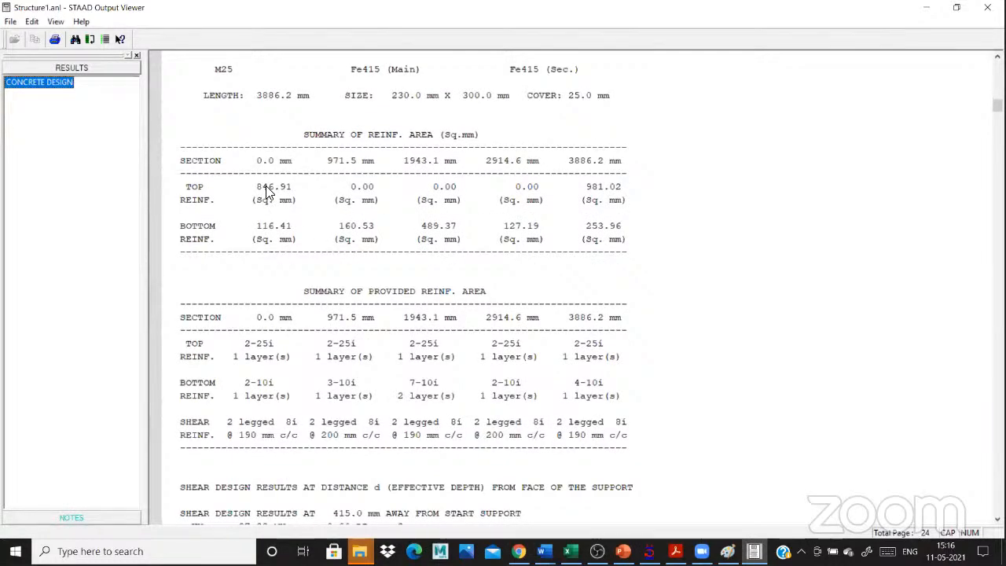
{"action": "scroll", "coordinate": [283, 240], "scroll_direction": "down", "scroll_amount": 1}
{"action": "scroll", "coordinate": [267, 217], "scroll_direction": "up", "scroll_amount": 1}
{"action": "left_click", "coordinate": [728, 552]}
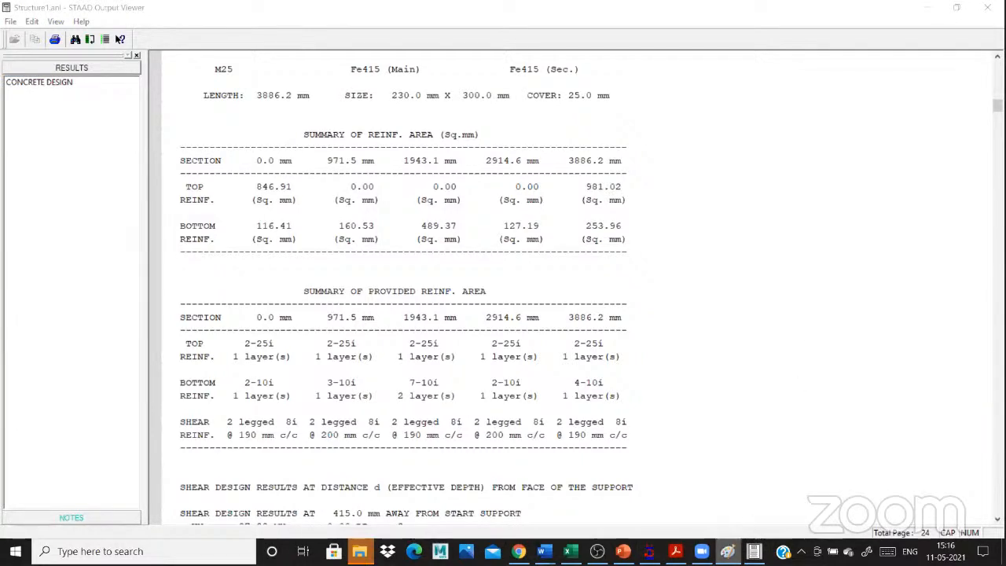
{"action": "left_click", "coordinate": [922, 4]}
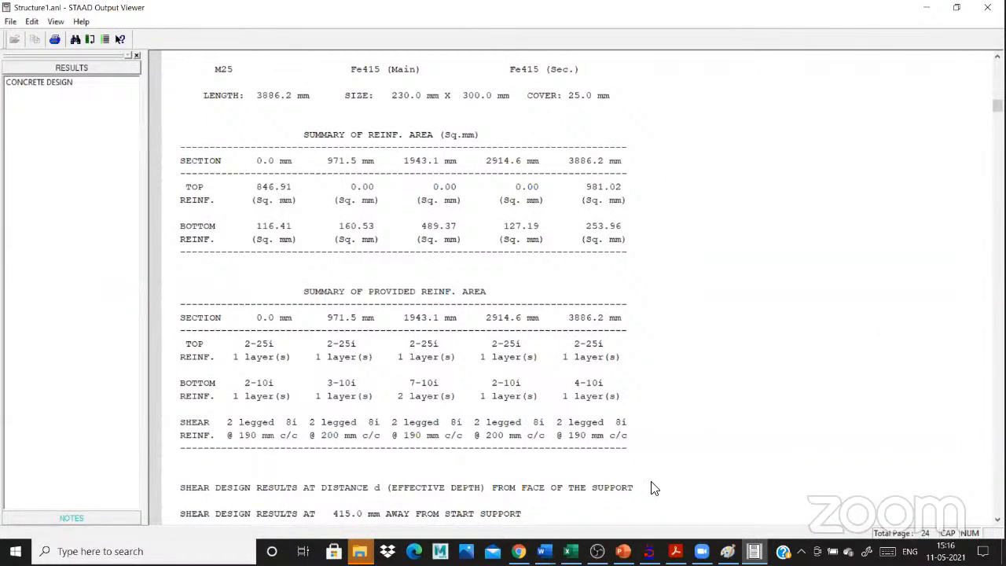
Switch to Paint and sketch a beam's bending moment curve with three rectangular cross-sections below it.
{"action": "left_click", "coordinate": [723, 545]}
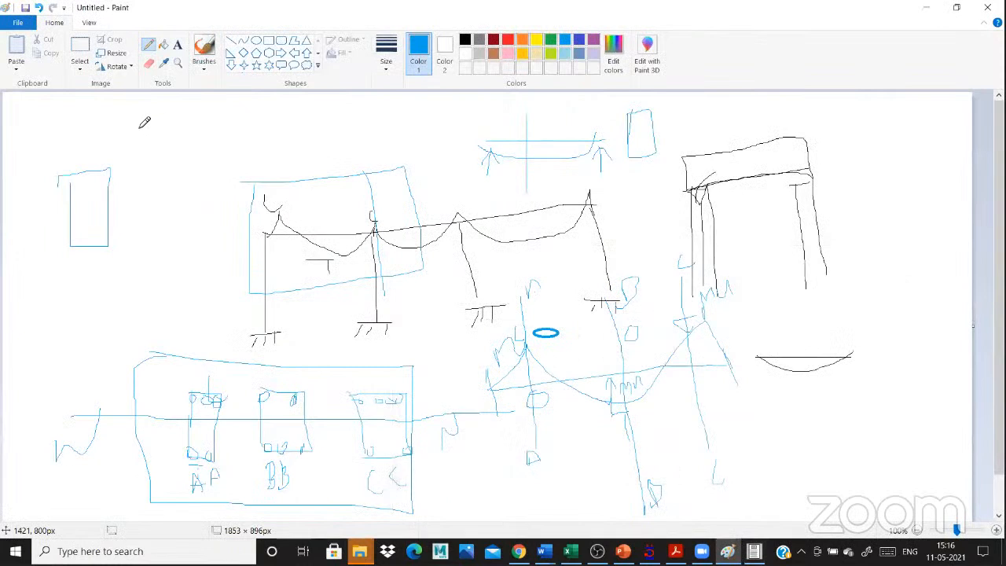
{"action": "mouse_move", "coordinate": [142, 123]}
{"action": "left_mouse_down"}
{"action": "mouse_move", "coordinate": [236, 110]}
{"action": "mouse_move", "coordinate": [145, 119]}
{"action": "mouse_move", "coordinate": [133, 135]}
{"action": "left_mouse_up"}
{"action": "left_click_drag", "start_coordinate": [265, 118], "coordinate": [266, 136]}
{"action": "mouse_move", "coordinate": [141, 149]}
{"action": "left_mouse_down"}
{"action": "mouse_move", "coordinate": [142, 198]}
{"action": "mouse_move", "coordinate": [168, 199]}
{"action": "mouse_move", "coordinate": [166, 147]}
{"action": "mouse_move", "coordinate": [143, 144]}
{"action": "left_mouse_up"}
{"action": "mouse_move", "coordinate": [205, 153]}
{"action": "left_mouse_down"}
{"action": "mouse_move", "coordinate": [206, 196]}
{"action": "mouse_move", "coordinate": [233, 190]}
{"action": "mouse_move", "coordinate": [231, 140]}
{"action": "left_mouse_up"}
{"action": "mouse_move", "coordinate": [203, 142]}
{"action": "left_mouse_down"}
{"action": "mouse_move", "coordinate": [231, 139]}
{"action": "mouse_move", "coordinate": [272, 198]}
{"action": "mouse_move", "coordinate": [304, 142]}
{"action": "left_mouse_up"}
{"action": "left_click_drag", "start_coordinate": [244, 141], "coordinate": [304, 141]}
{"action": "left_click", "coordinate": [756, 545]}
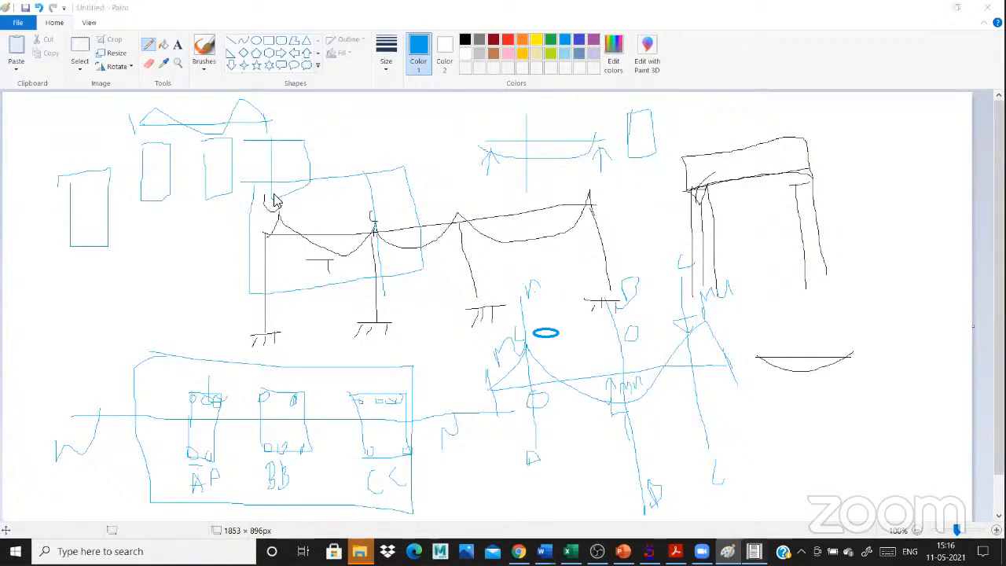
Compare the Paint cross-section sketch with beam no. 5's reinforcement summary and highlight the required bottom reinforcement row.
{"action": "left_click", "coordinate": [739, 542]}
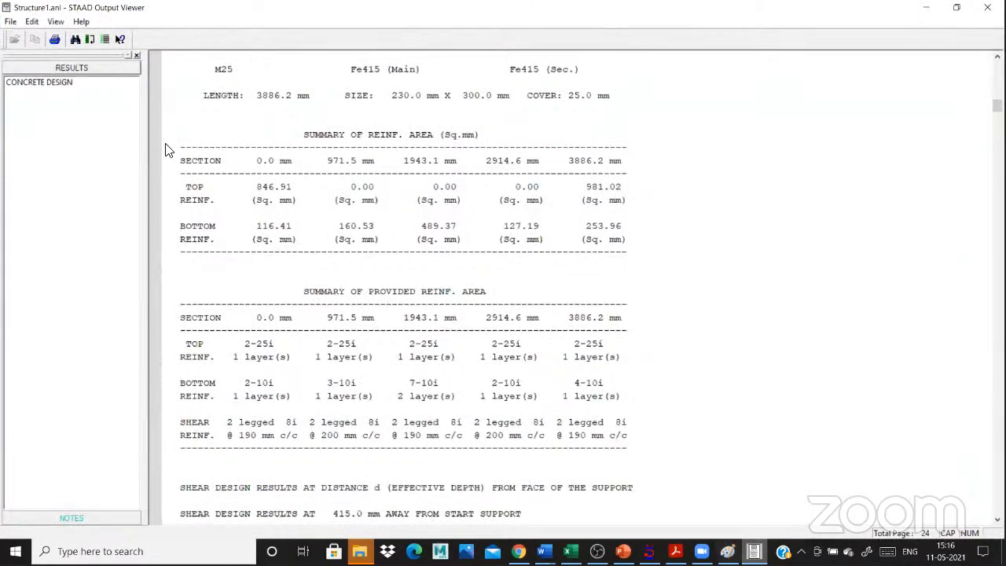
{"action": "key", "text": "alt+Tab"}
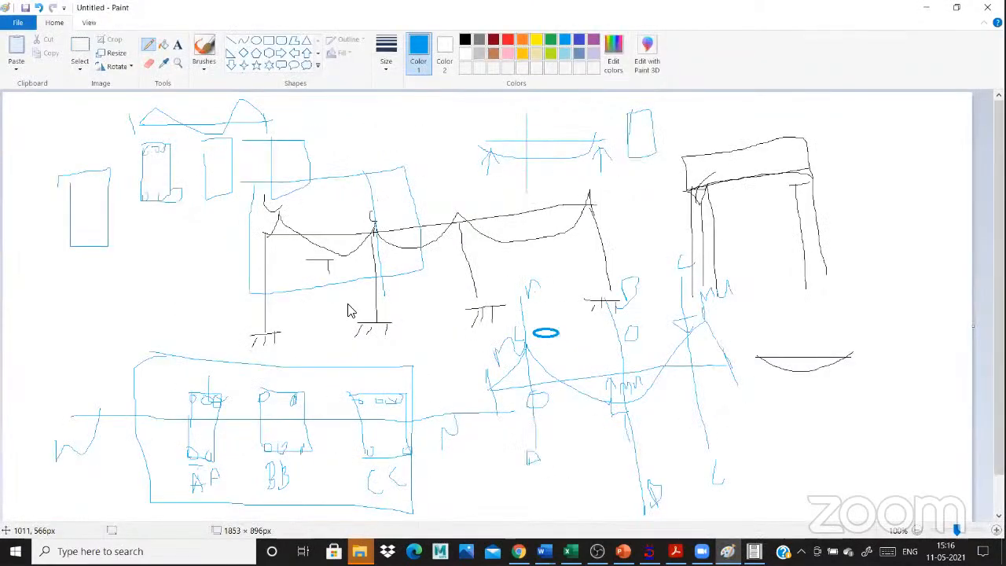
{"action": "key", "text": "alt+Tab"}
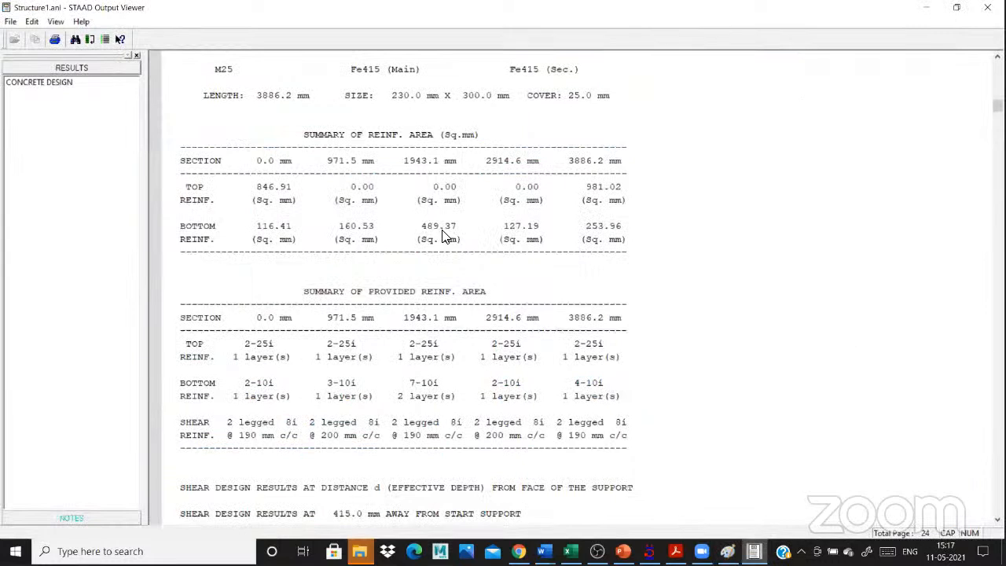
{"action": "left_click", "coordinate": [444, 229]}
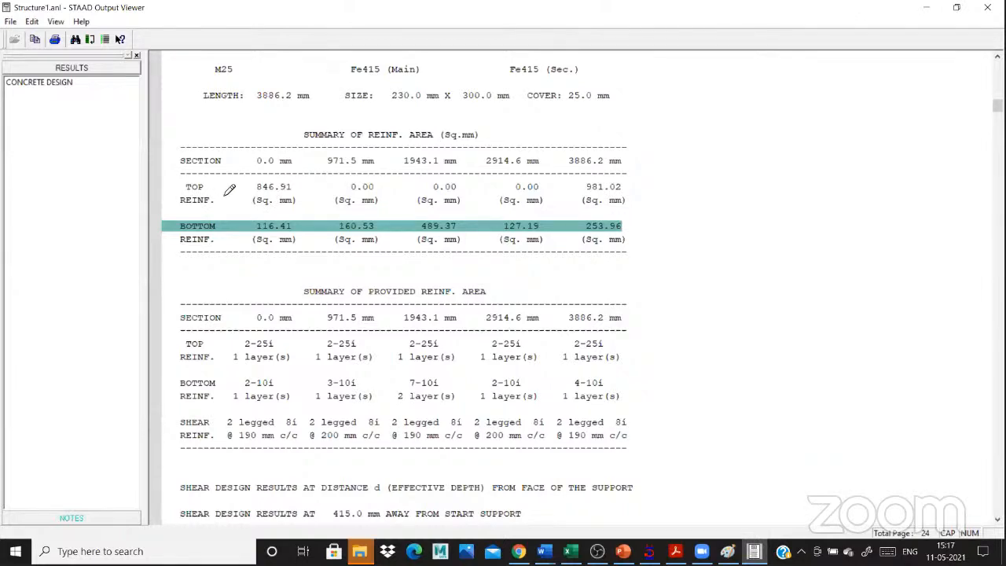
Switch to Paint and mark the top and bottom bars in the third beam cross-section under the moment curve.
{"action": "key", "text": "alt+Tab"}
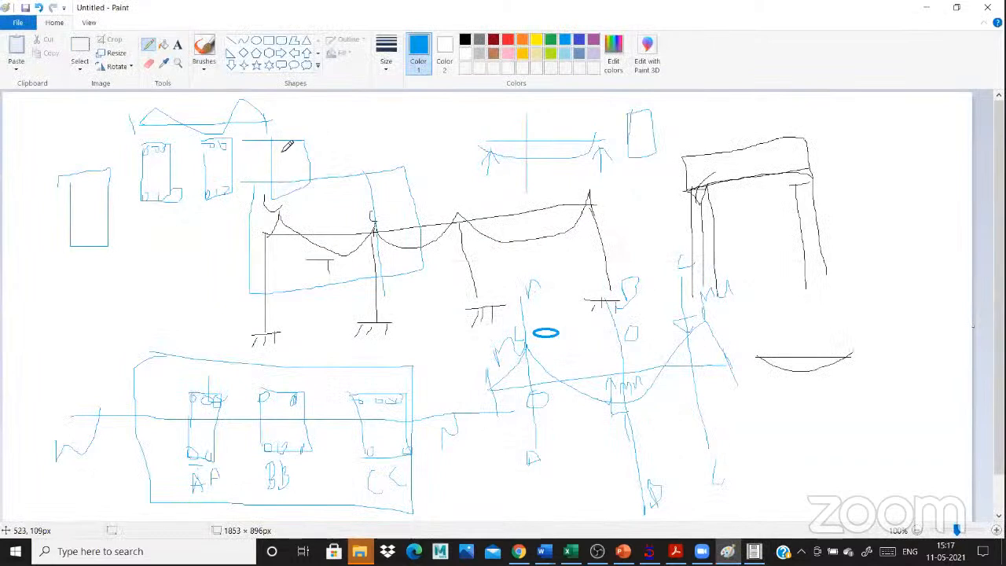
{"action": "left_click", "coordinate": [755, 551]}
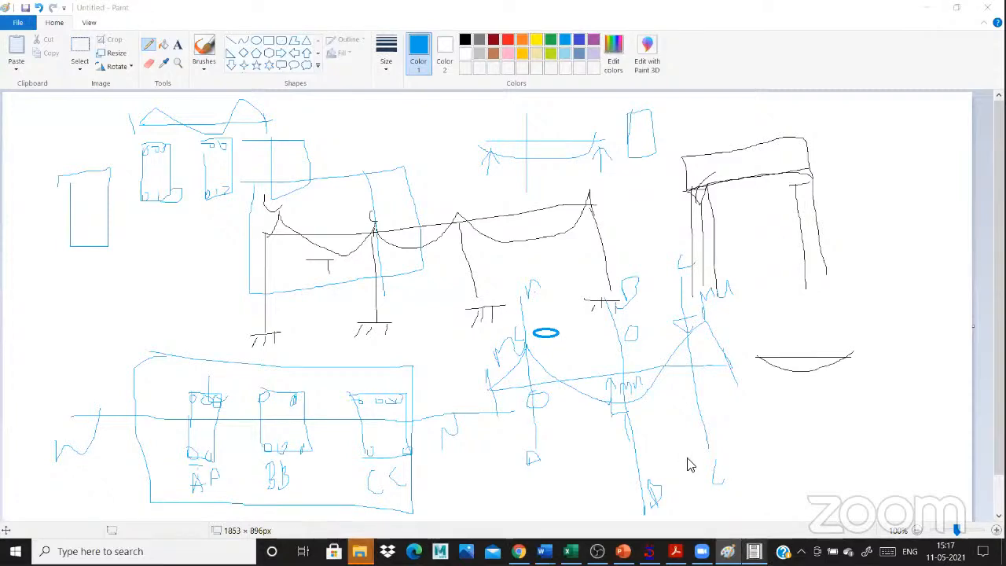
{"action": "left_click", "coordinate": [755, 552]}
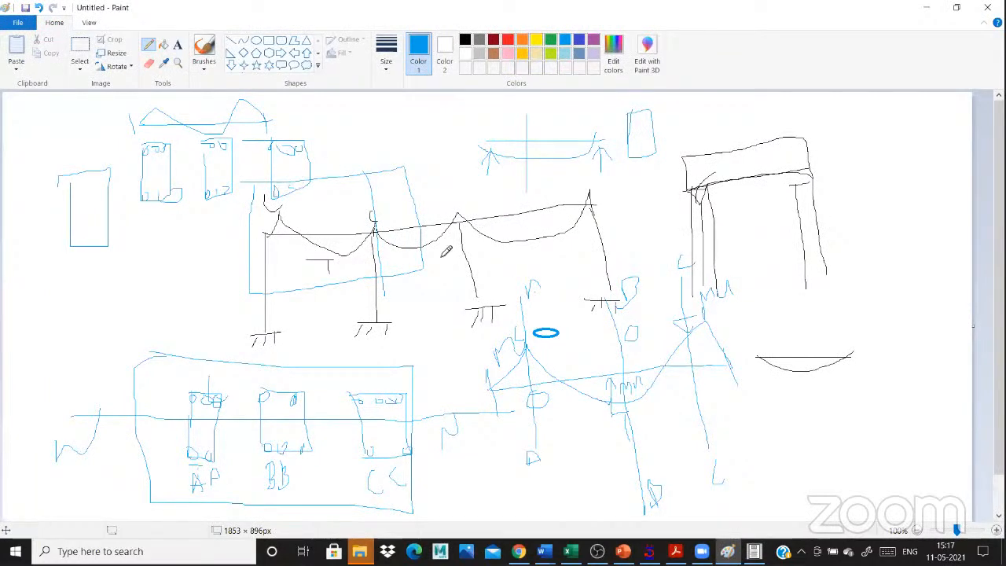
Return to the STAAD output viewer and examine beam no. 5's provided top and bottom reinforcement rows, highlighting each.
{"action": "left_click", "coordinate": [755, 552]}
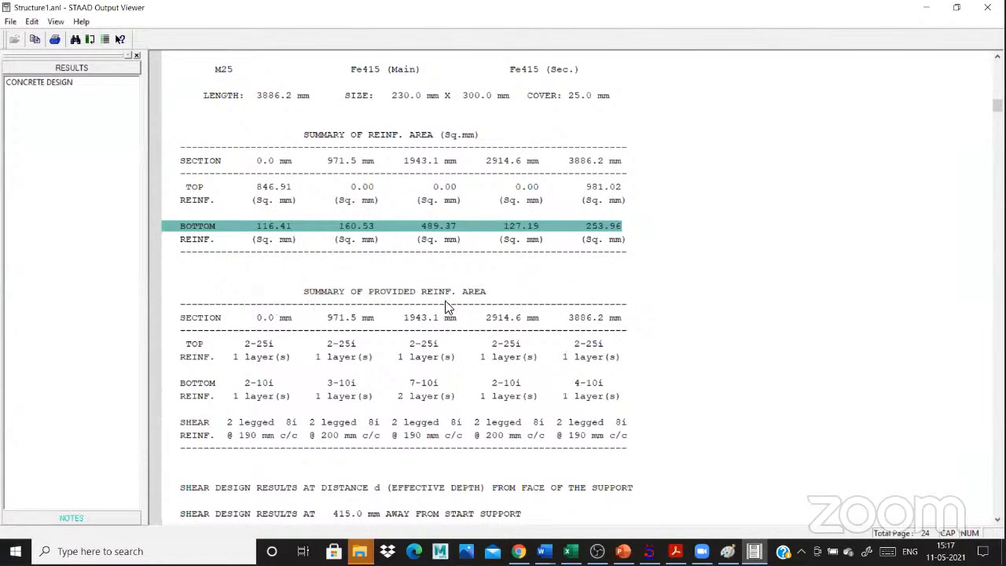
{"action": "left_click", "coordinate": [440, 344]}
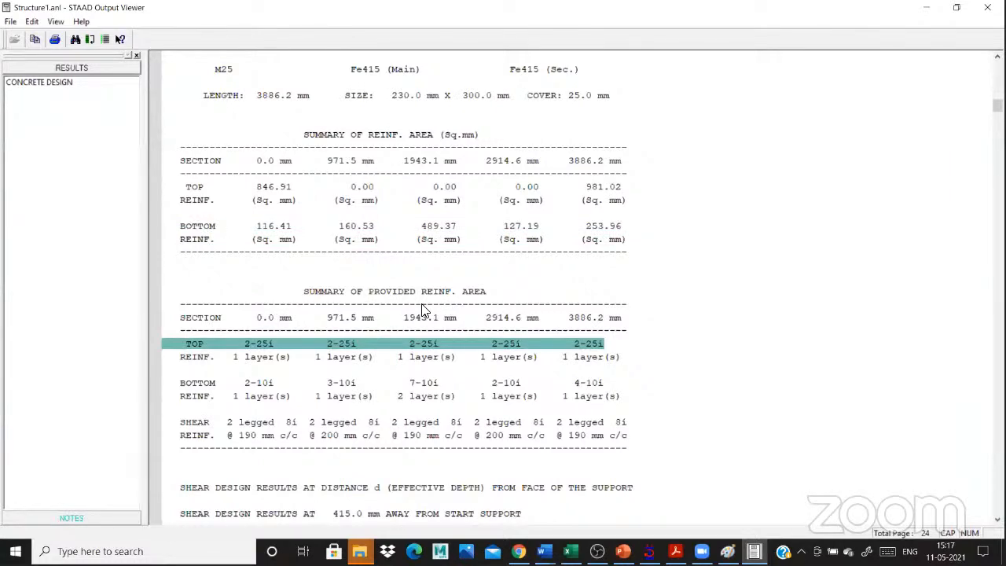
{"action": "scroll", "coordinate": [422, 309], "scroll_direction": "down", "scroll_amount": 2}
{"action": "left_click", "coordinate": [421, 305]}
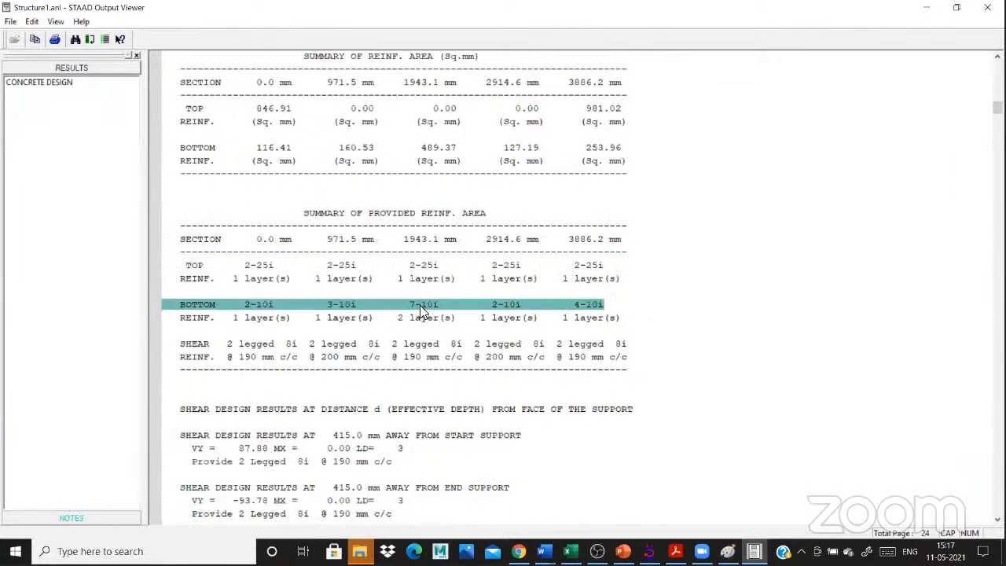
{"action": "scroll", "coordinate": [339, 357], "scroll_direction": "up", "scroll_amount": 1}
{"action": "scroll", "coordinate": [330, 360], "scroll_direction": "down", "scroll_amount": 1}
Review beam no. 5's shear design results near the start support and highlight its provided shear reinforcement spacing row.
{"action": "scroll", "coordinate": [293, 388], "scroll_direction": "down", "scroll_amount": 2}
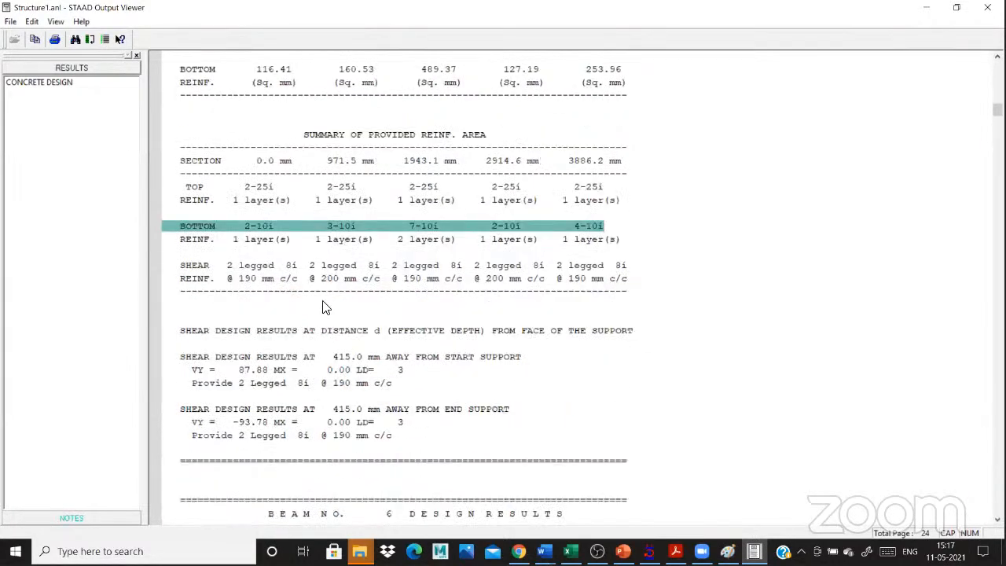
{"action": "left_click", "coordinate": [318, 358]}
{"action": "left_click", "coordinate": [298, 370]}
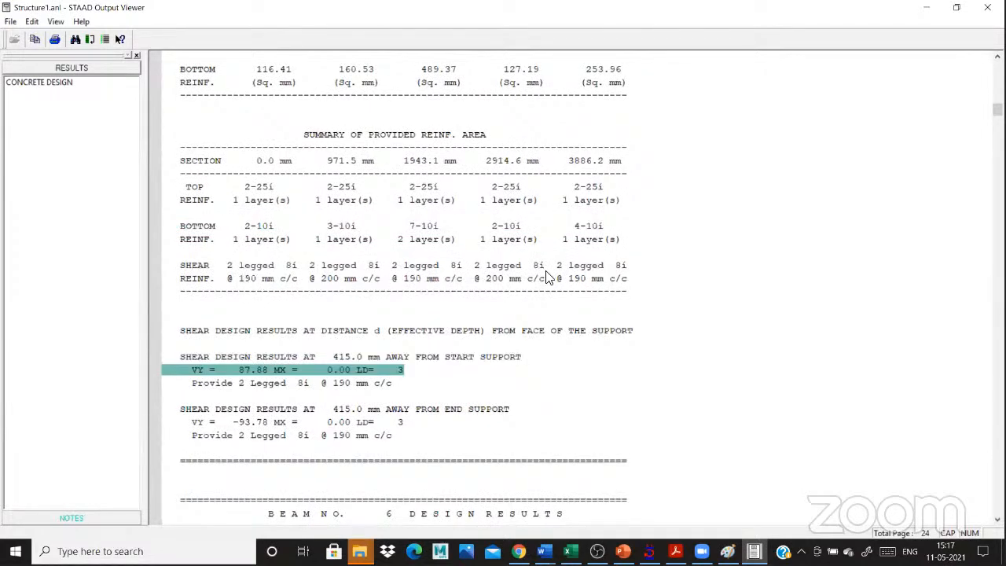
{"action": "left_click", "coordinate": [448, 279]}
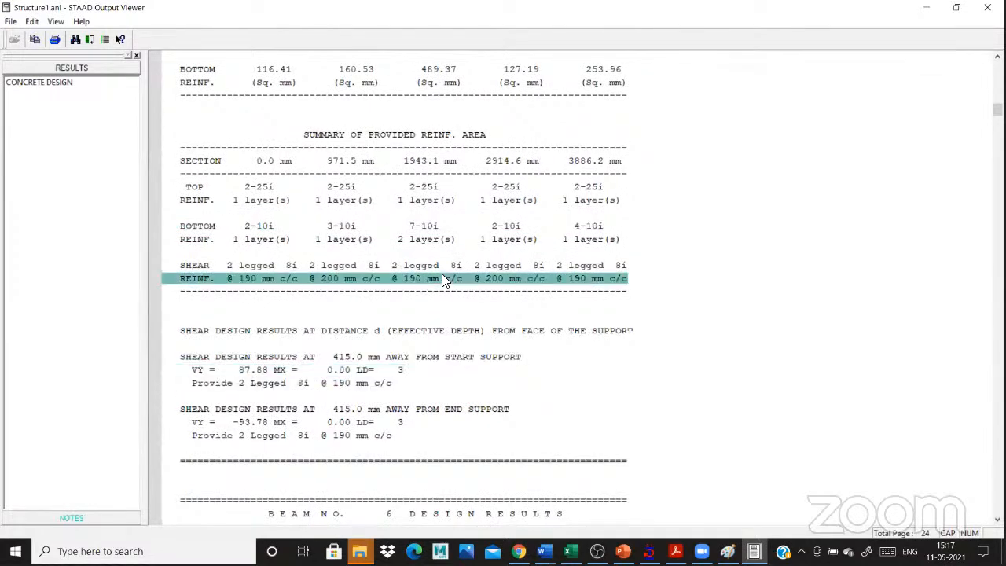
{"action": "scroll", "coordinate": [442, 280], "scroll_direction": "down", "scroll_amount": 1}
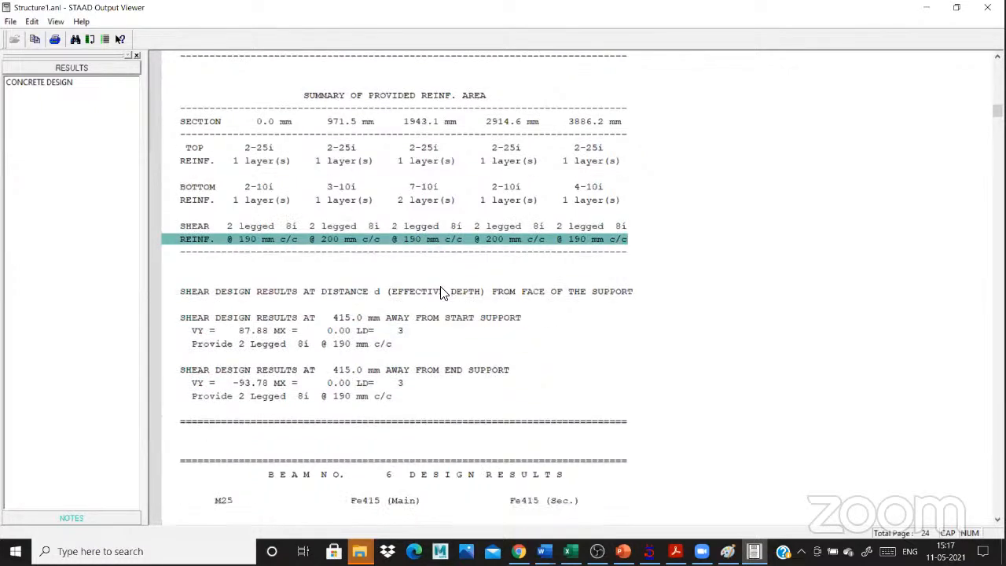
Look through the design results of the remaining beams, from beam no. 6 to beam no. 28.
{"action": "scroll", "coordinate": [442, 293], "scroll_direction": "down", "scroll_amount": 7}
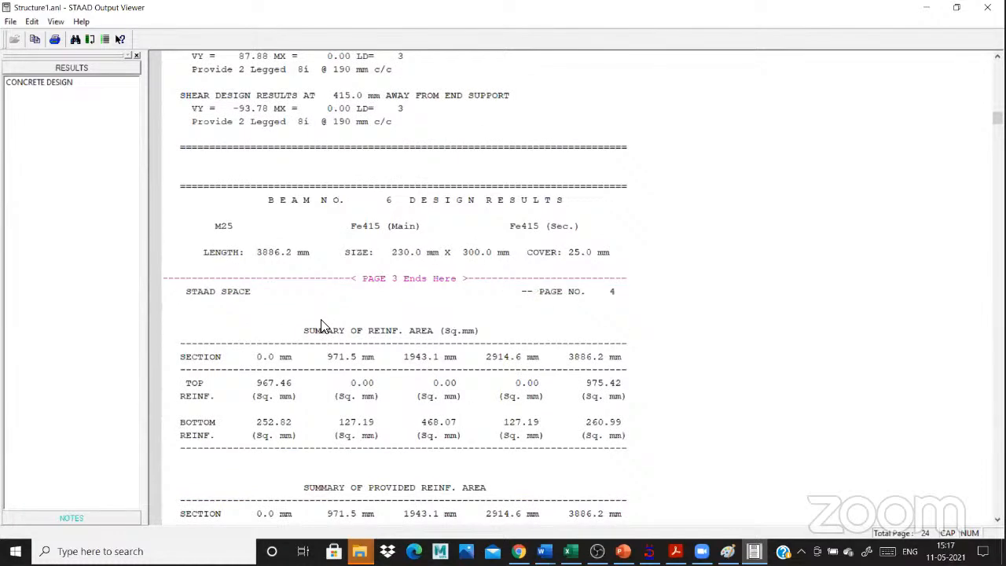
{"action": "scroll", "coordinate": [321, 326], "scroll_direction": "down", "scroll_amount": 15}
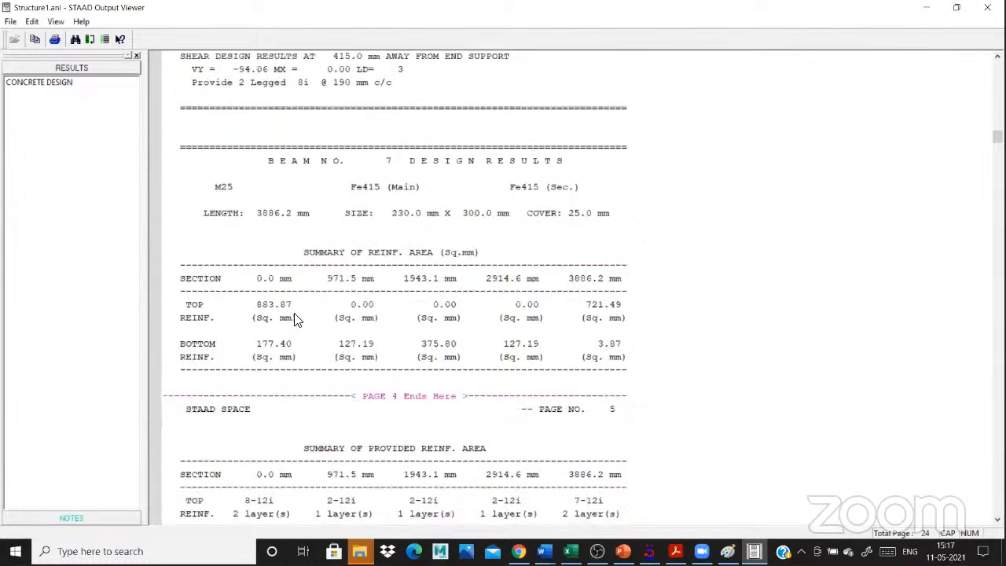
{"action": "scroll", "coordinate": [297, 318], "scroll_direction": "down", "scroll_amount": 20}
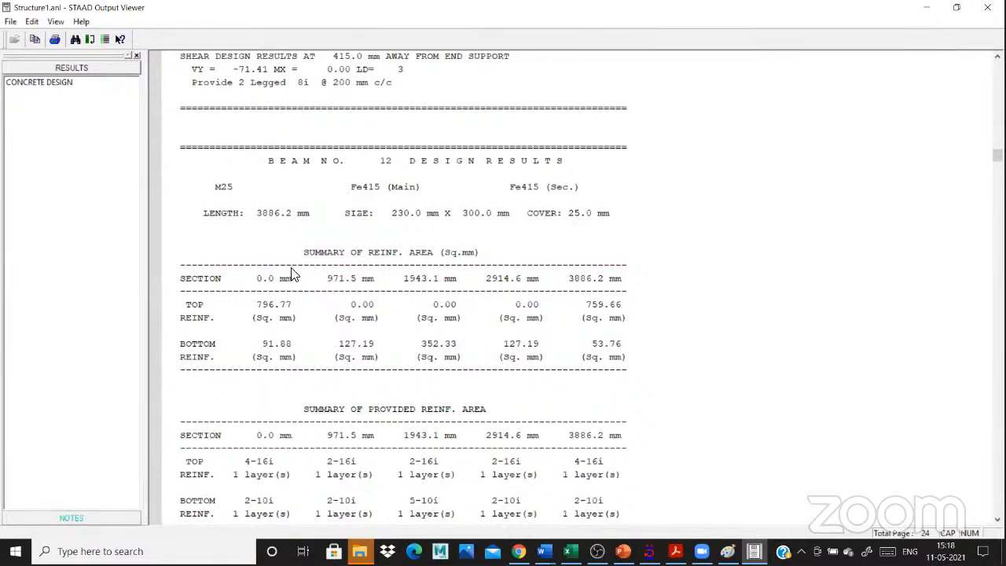
{"action": "scroll", "coordinate": [292, 275], "scroll_direction": "down", "scroll_amount": 5}
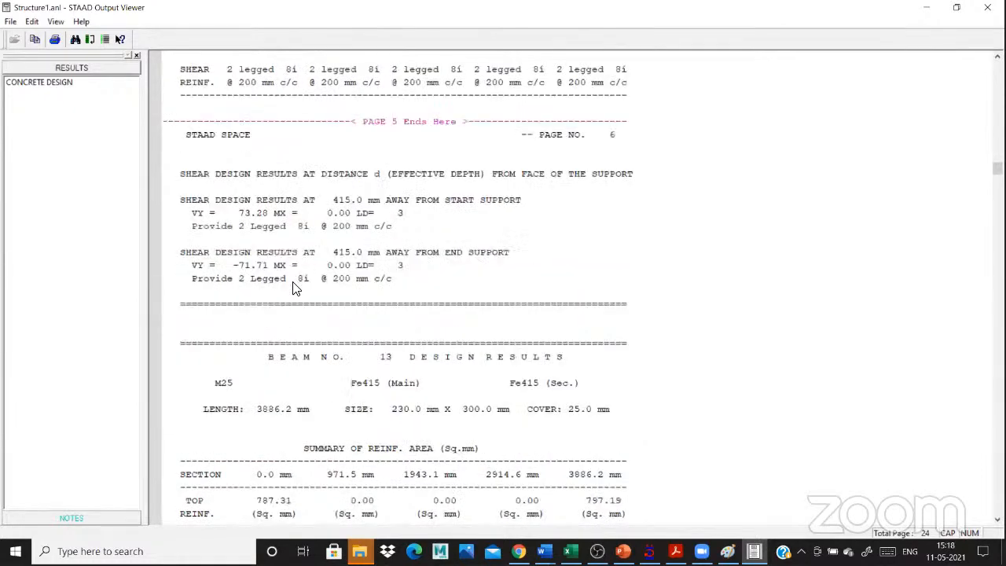
{"action": "scroll", "coordinate": [292, 294], "scroll_direction": "down", "scroll_amount": 8}
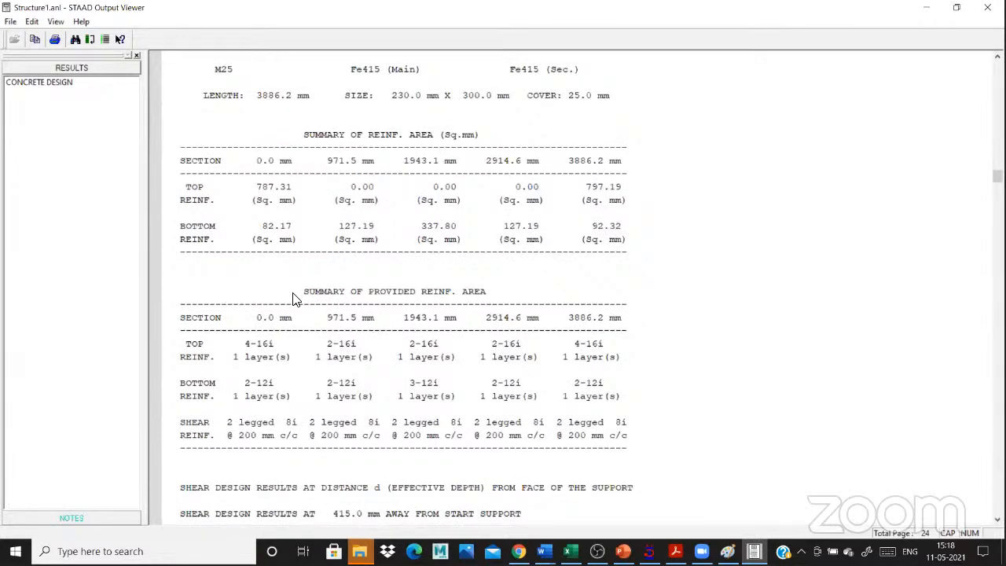
{"action": "scroll", "coordinate": [277, 385], "scroll_direction": "down", "scroll_amount": 2}
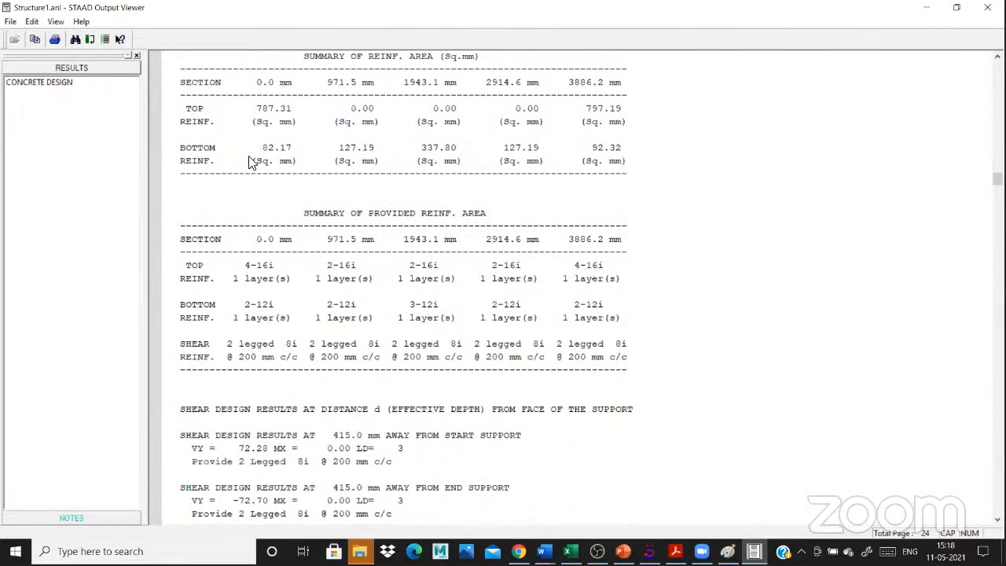
{"action": "scroll", "coordinate": [264, 181], "scroll_direction": "down", "scroll_amount": 20}
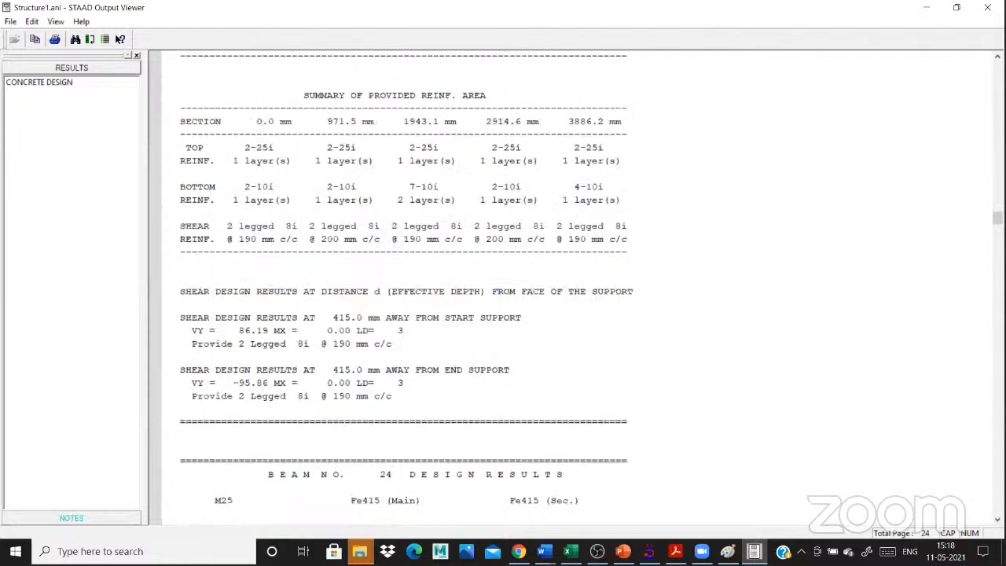
{"action": "scroll", "coordinate": [504, 283], "scroll_direction": "down", "scroll_amount": 20}
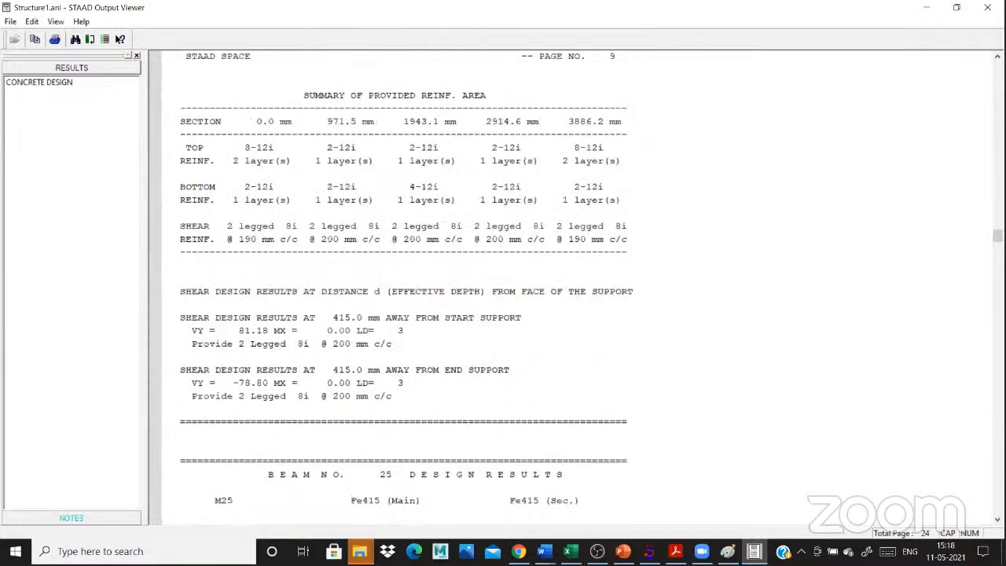
{"action": "scroll", "coordinate": [398, 283], "scroll_direction": "down", "scroll_amount": 20}
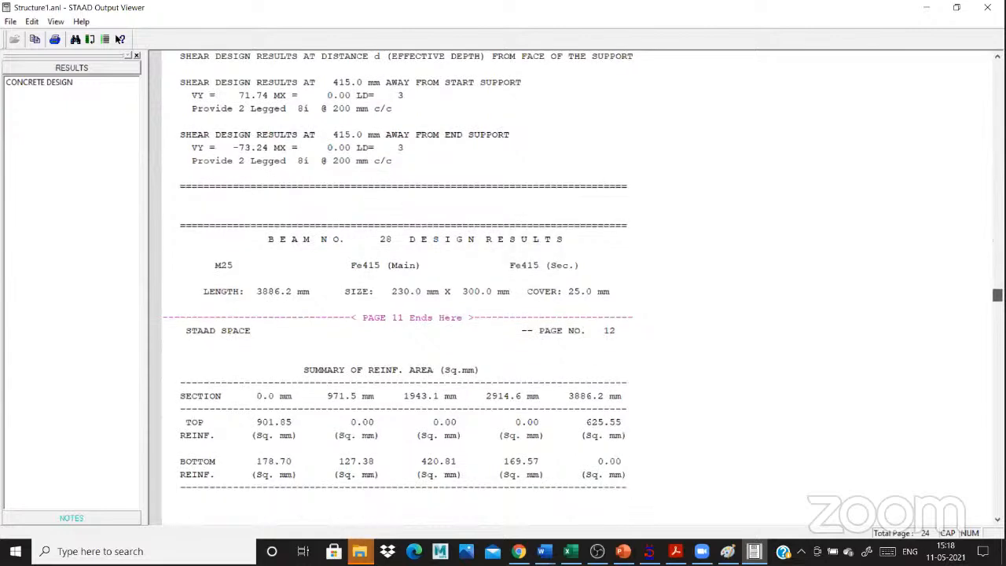
Examine column no. 4's main reinforcement, tie reinforcement and section capacity in the column design results.
{"action": "scroll", "coordinate": [353, 196], "scroll_direction": "down", "scroll_amount": 20}
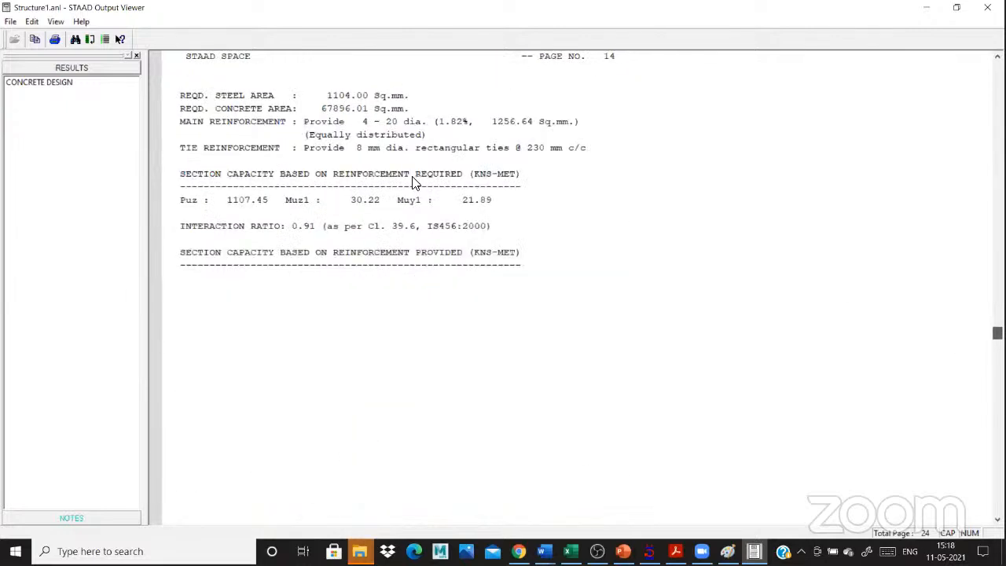
{"action": "scroll", "coordinate": [445, 174], "scroll_direction": "down", "scroll_amount": 4}
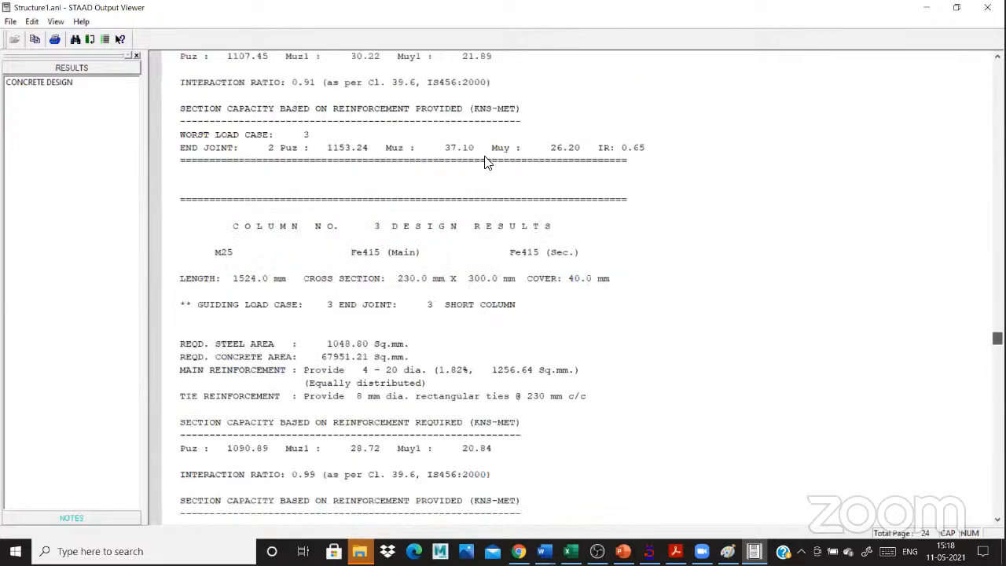
{"action": "scroll", "coordinate": [392, 126], "scroll_direction": "down", "scroll_amount": 14}
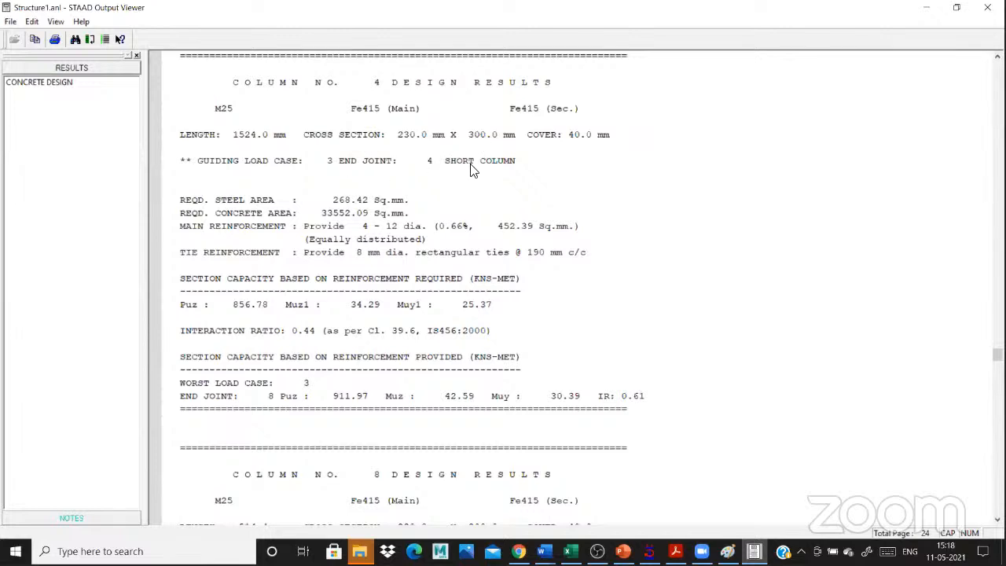
{"action": "left_click", "coordinate": [275, 226]}
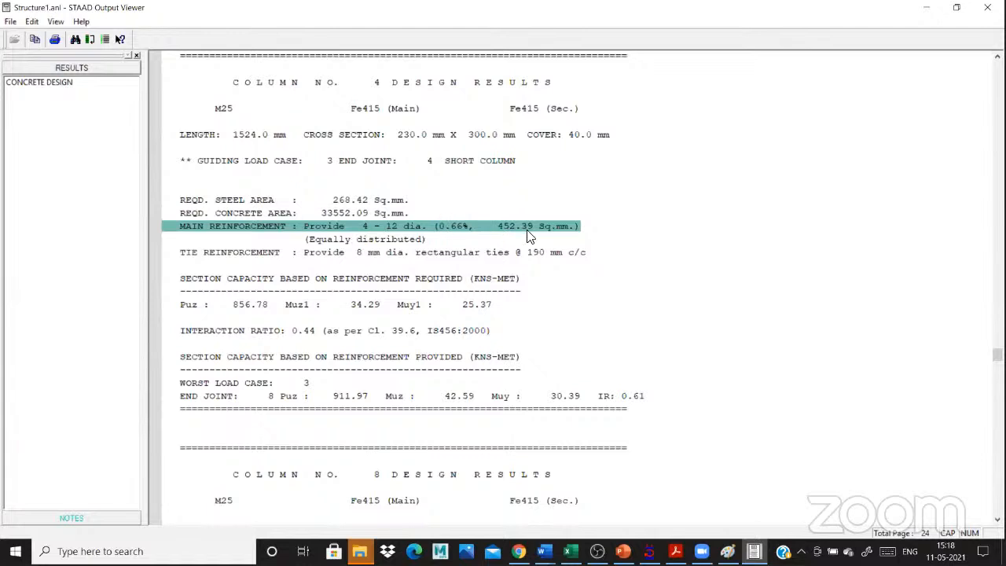
{"action": "left_click", "coordinate": [327, 240]}
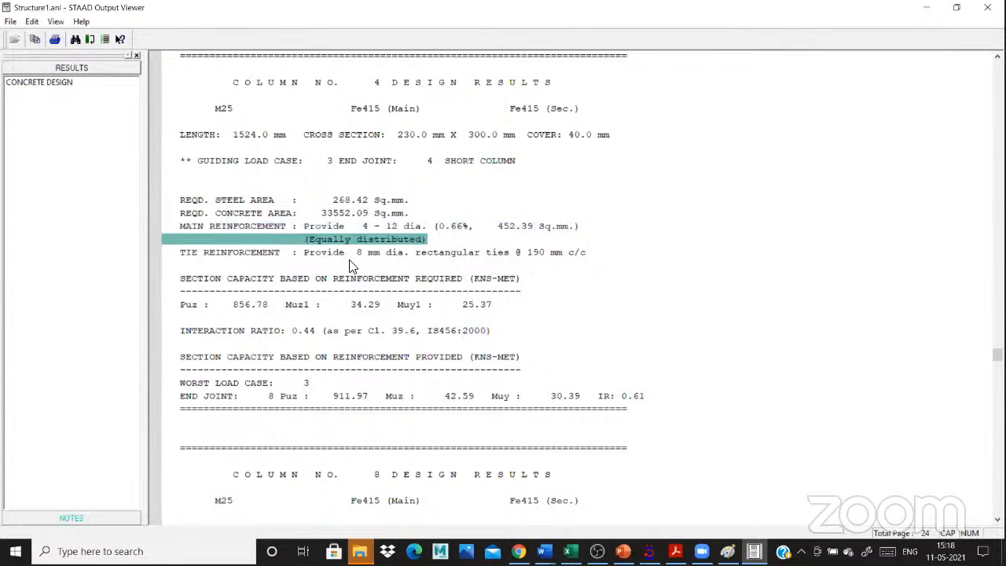
{"action": "left_click", "coordinate": [430, 253]}
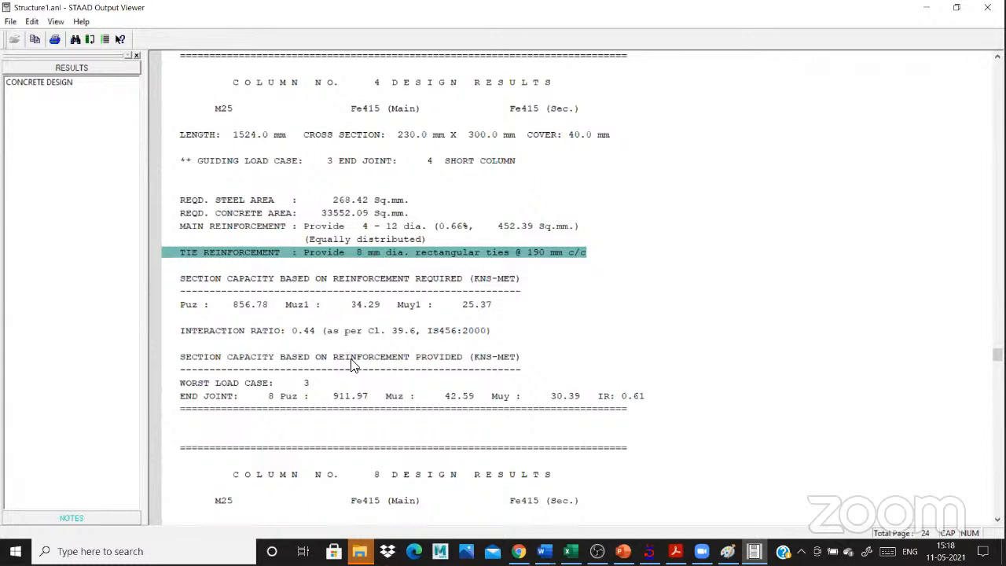
{"action": "left_click", "coordinate": [375, 413]}
{"action": "left_click", "coordinate": [412, 396]}
Find the concrete take-off at the end of the output file and highlight the total volume of concrete.
{"action": "scroll", "coordinate": [412, 314], "scroll_direction": "down", "scroll_amount": 3}
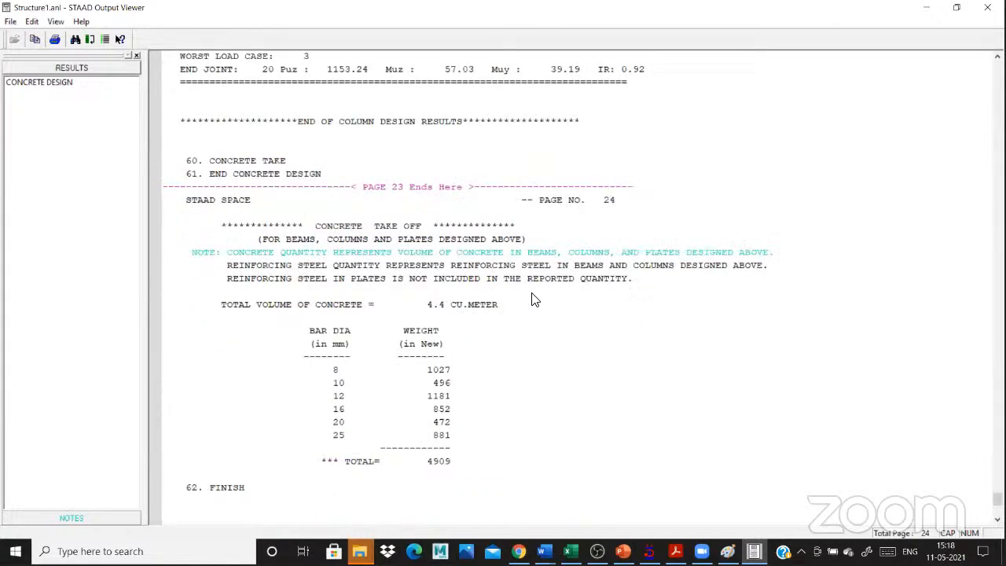
{"action": "scroll", "coordinate": [470, 239], "scroll_direction": "down", "scroll_amount": 1}
{"action": "left_click", "coordinate": [470, 263]}
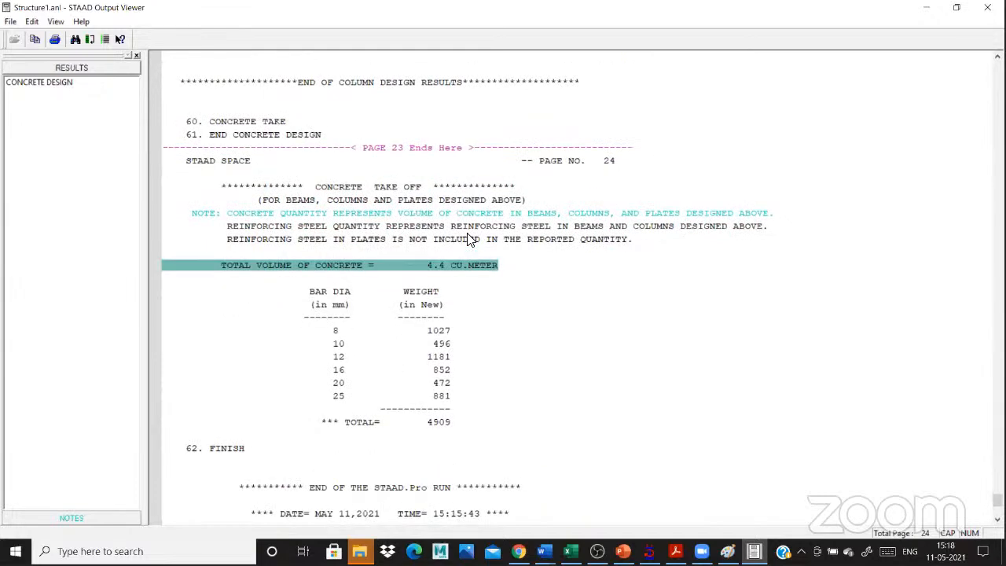
{"action": "scroll", "coordinate": [470, 239], "scroll_direction": "down", "scroll_amount": 1}
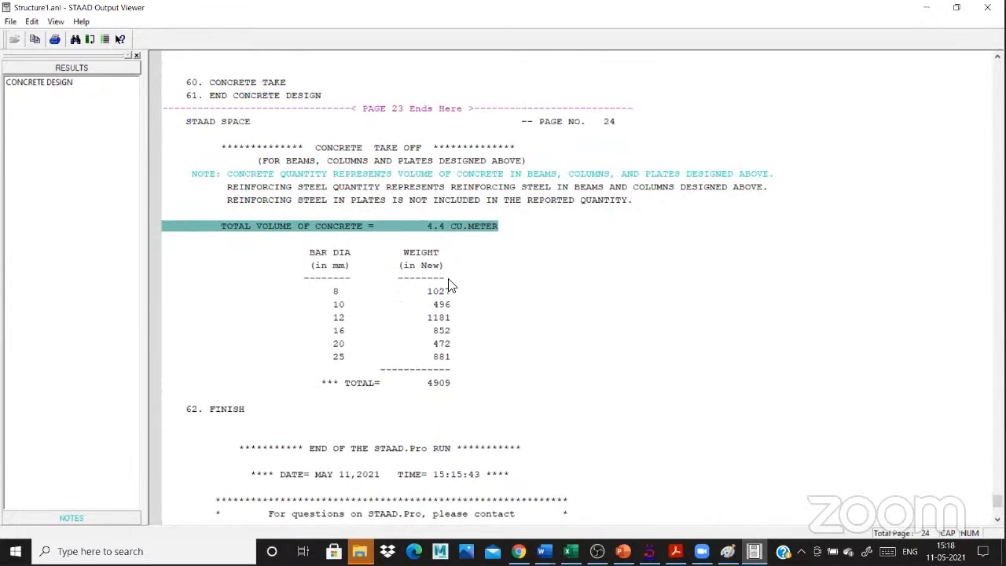
{"action": "scroll", "coordinate": [455, 307], "scroll_direction": "down", "scroll_amount": 2}
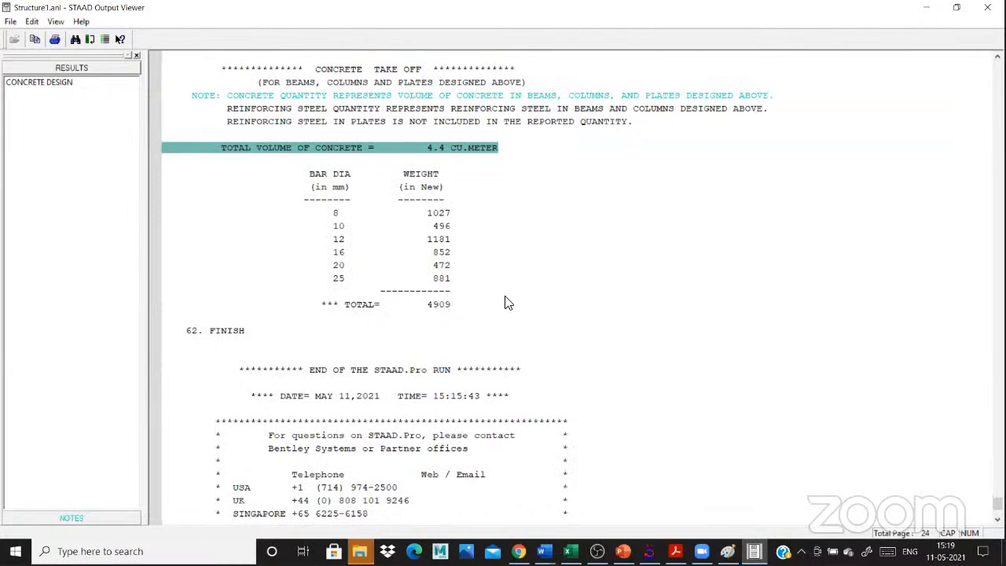
Examine the take-off's reinforcing steel weights, highlighting the total and the 8, 10, 12 and 16 mm bar rows.
{"action": "key", "text": "Down"}
{"action": "key", "text": "Down"}
{"action": "key", "text": "Down"}
{"action": "key", "text": "Down"}
{"action": "key", "text": "Down"}
{"action": "key", "text": "Down"}
{"action": "key", "text": "Down"}
{"action": "key", "text": "Down"}
{"action": "key", "text": "Down"}
{"action": "key", "text": "Down"}
{"action": "key", "text": "Down"}
{"action": "key", "text": "Down"}
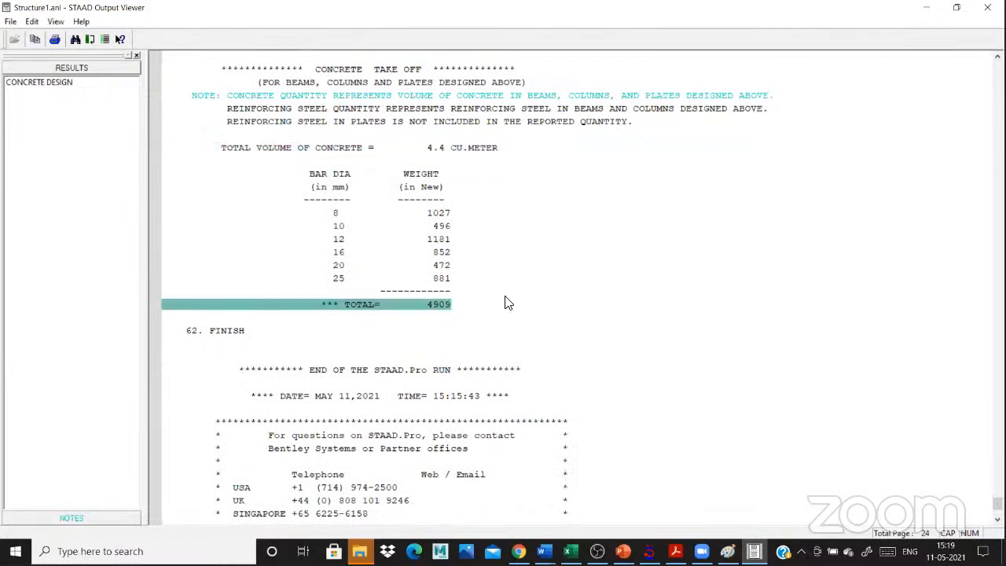
{"action": "left_click", "coordinate": [335, 214]}
{"action": "left_click", "coordinate": [337, 226]}
{"action": "left_click", "coordinate": [341, 239]}
{"action": "left_click", "coordinate": [344, 252]}
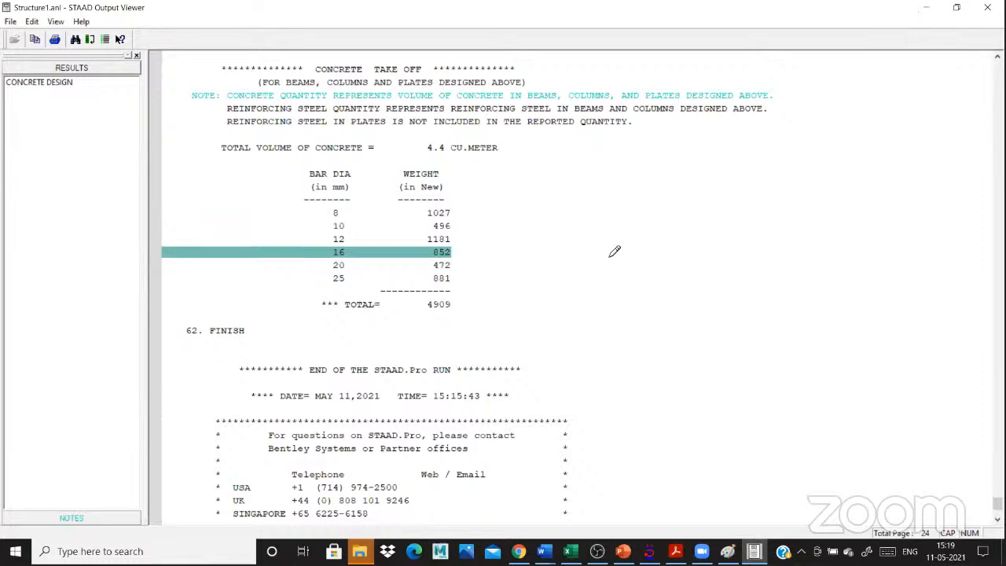
Switch to the STAAD.Pro model, inspect the concrete design of column member 2, and open the details of member 9.
{"action": "scroll", "coordinate": [611, 248], "scroll_direction": "up", "scroll_amount": 7}
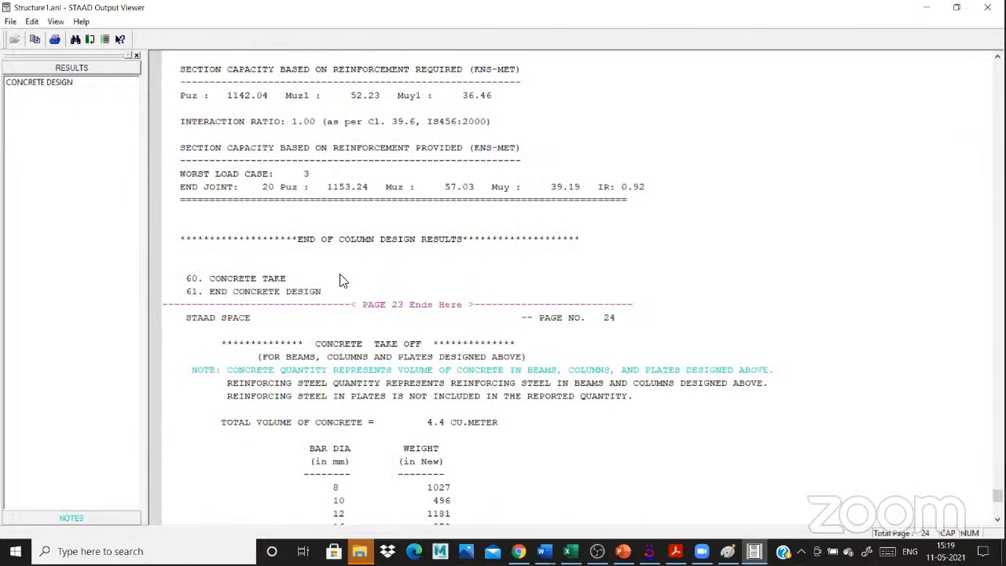
{"action": "key", "text": "alt+Tab"}
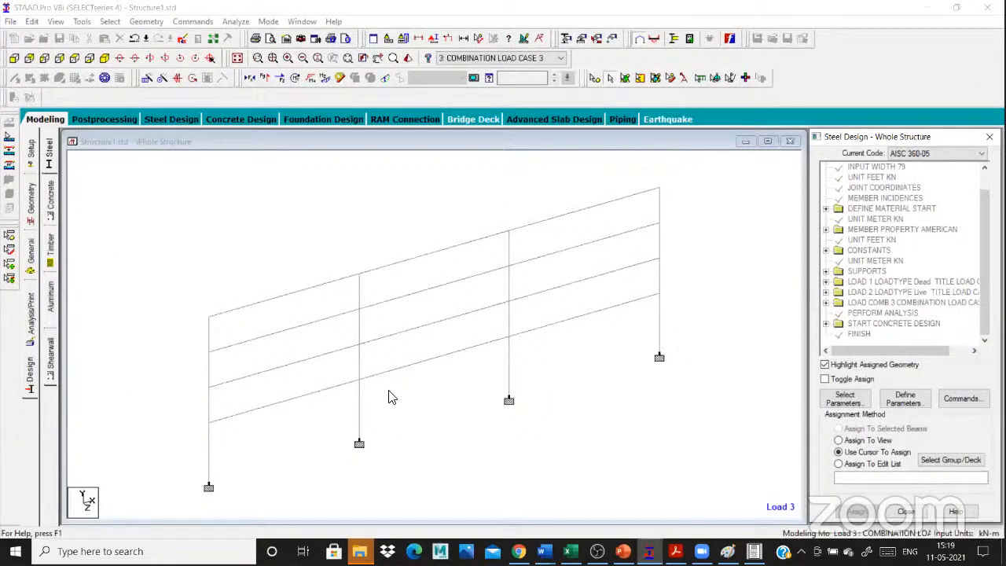
{"action": "double_click", "coordinate": [360, 372]}
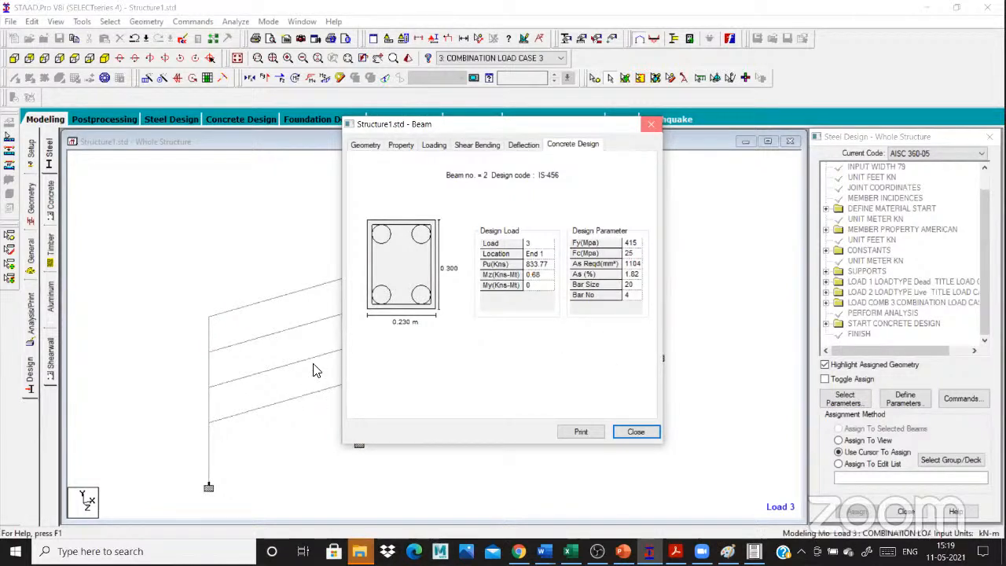
{"action": "left_click", "coordinate": [358, 369]}
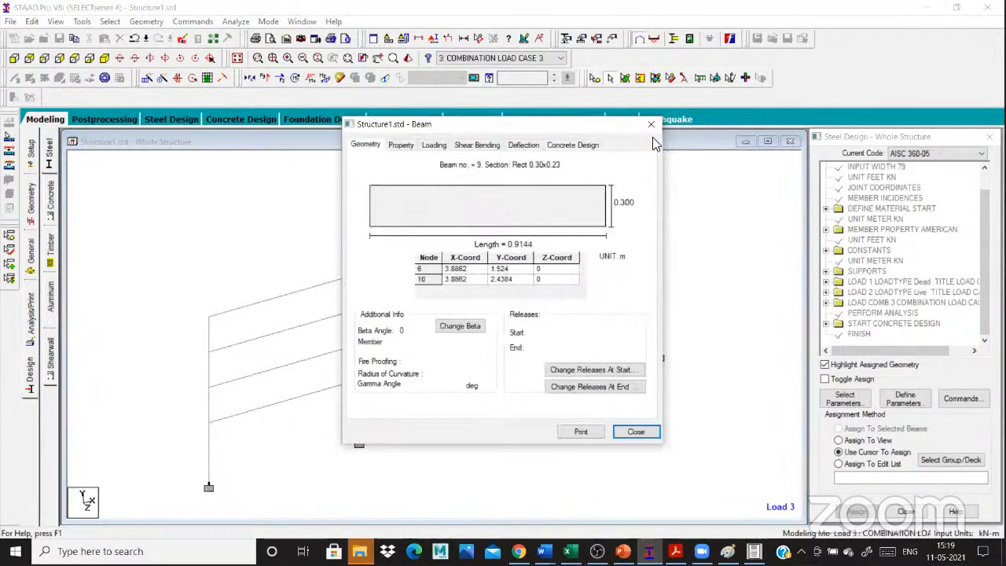
Close member 9's details and inspect the concrete design of the two upper members on the second column line, including member 18.
{"action": "left_click", "coordinate": [651, 124]}
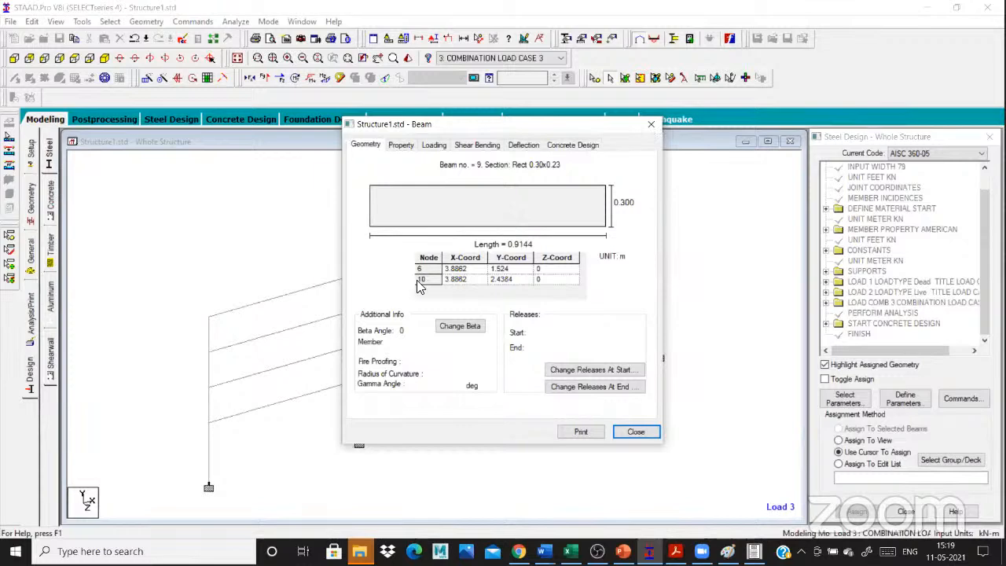
{"action": "double_click", "coordinate": [359, 327]}
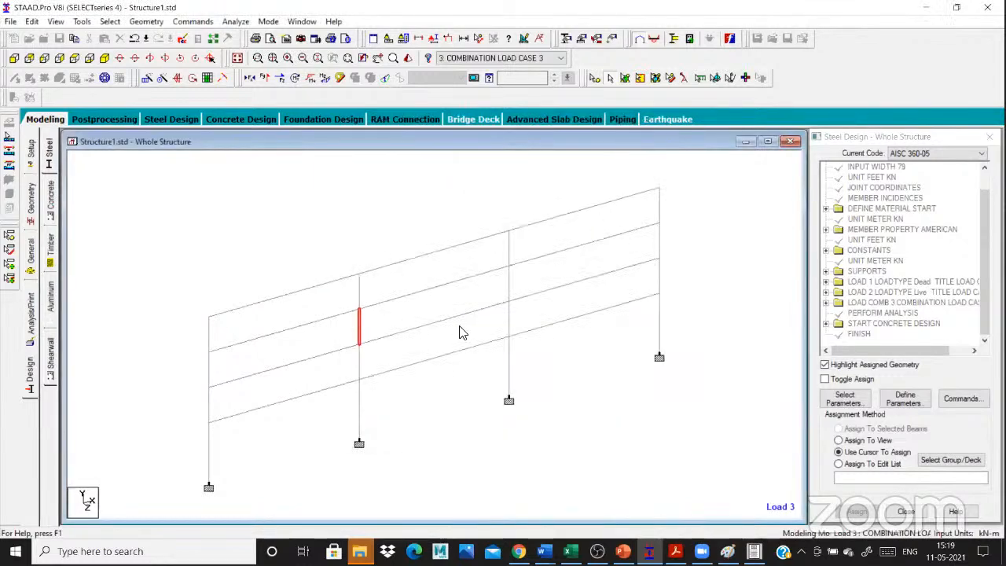
{"action": "left_click", "coordinate": [573, 145]}
{"action": "double_click", "coordinate": [358, 293]}
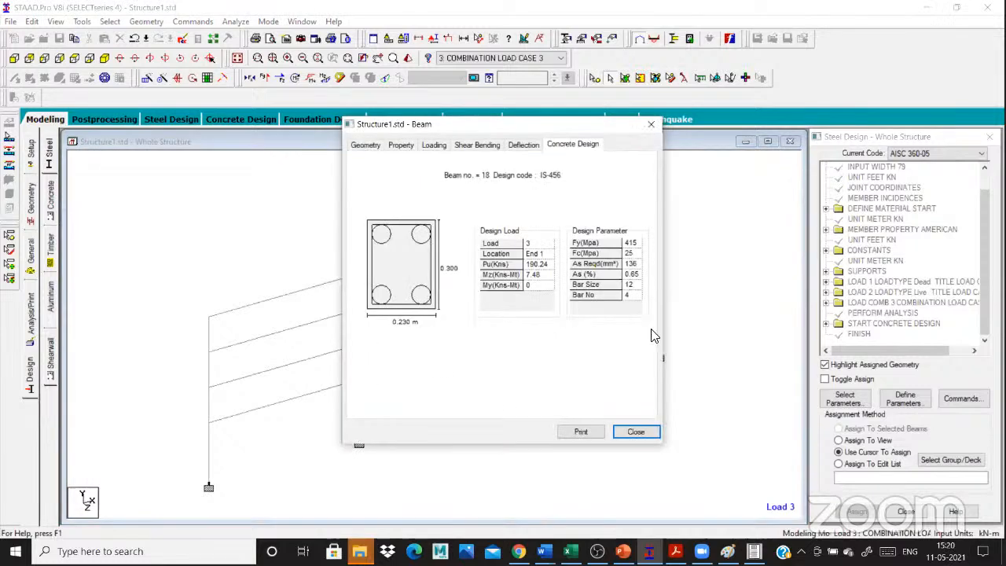
{"action": "key", "text": "Escape"}
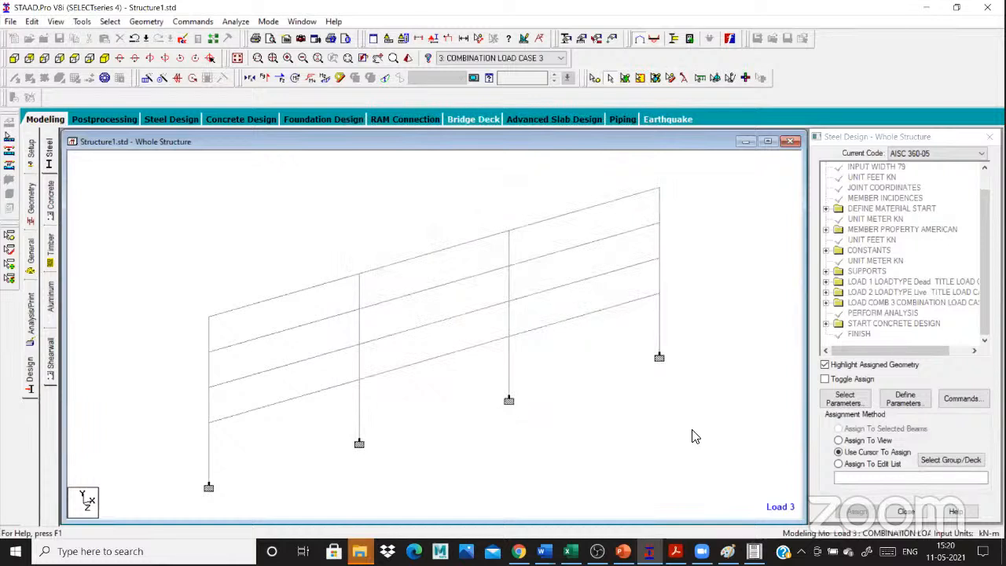
Inspect the concrete design of members 3 and 10 on the third column line.
{"action": "double_click", "coordinate": [509, 382]}
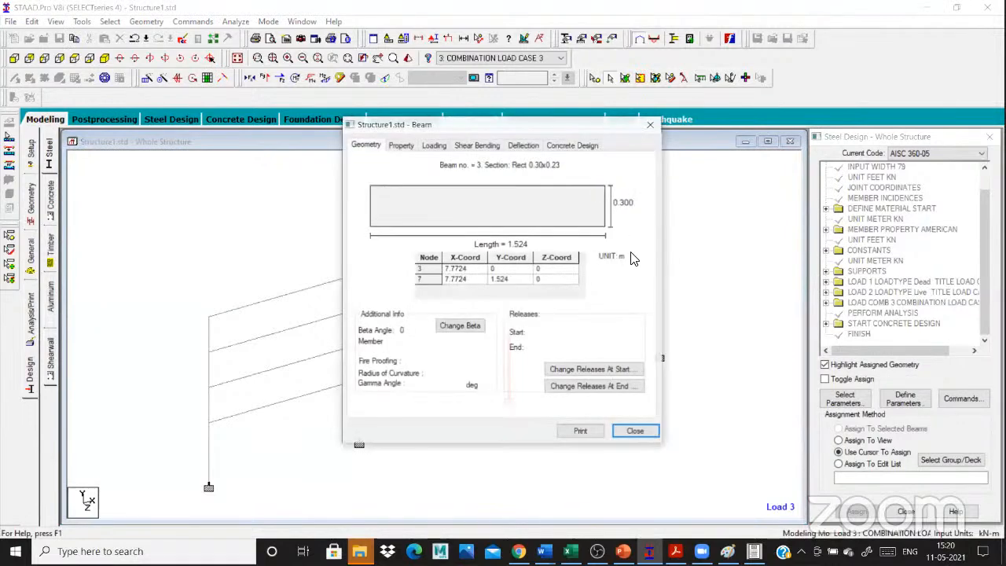
{"action": "left_click", "coordinate": [573, 145]}
{"action": "key", "text": "Escape"}
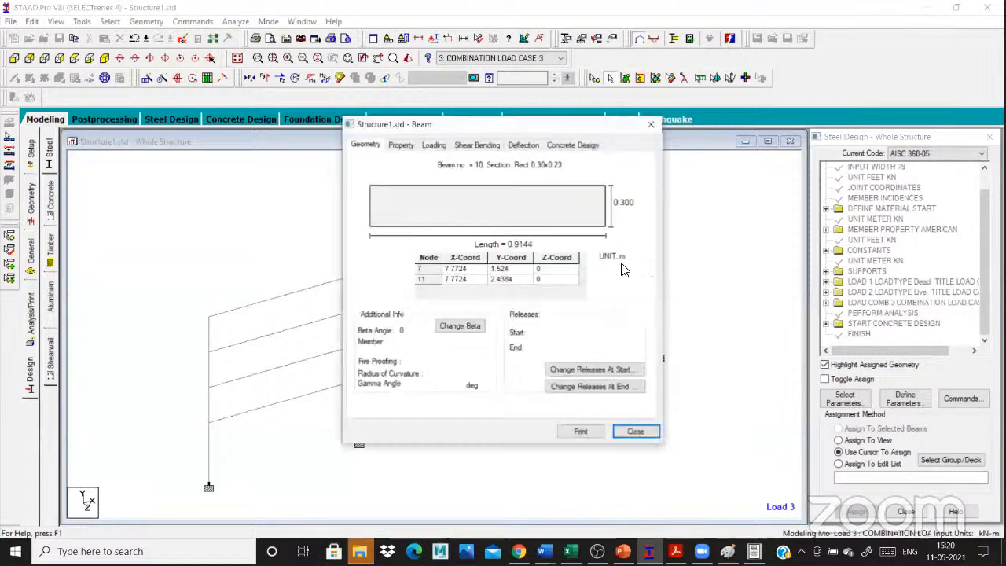
{"action": "left_click", "coordinate": [573, 145]}
{"action": "key", "text": "Escape"}
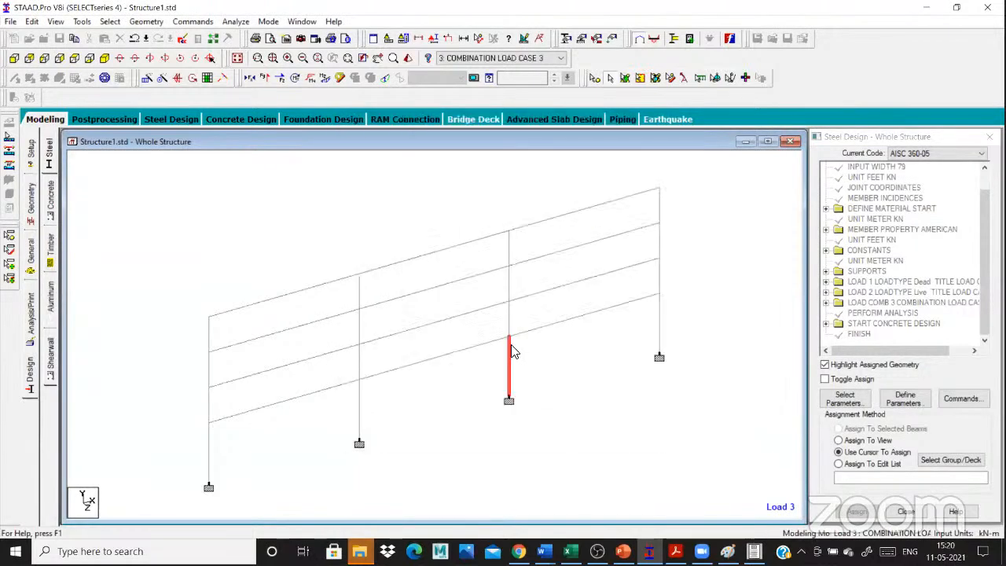
Select all the members of the third column line together.
{"action": "left_click", "coordinate": [510, 313]}
{"action": "left_click", "coordinate": [510, 266]}
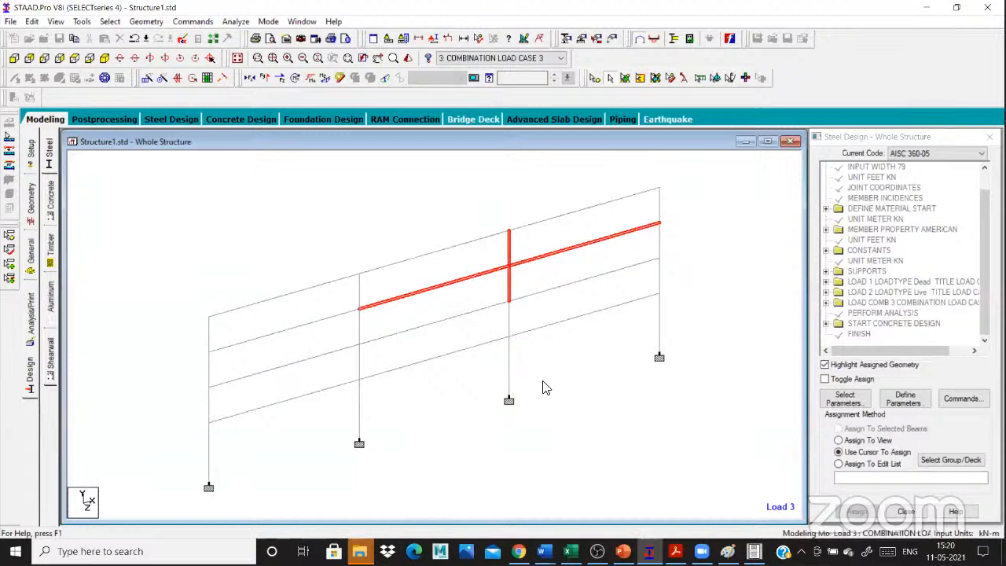
{"action": "left_click_drag", "start_coordinate": [481, 209], "coordinate": [542, 382]}
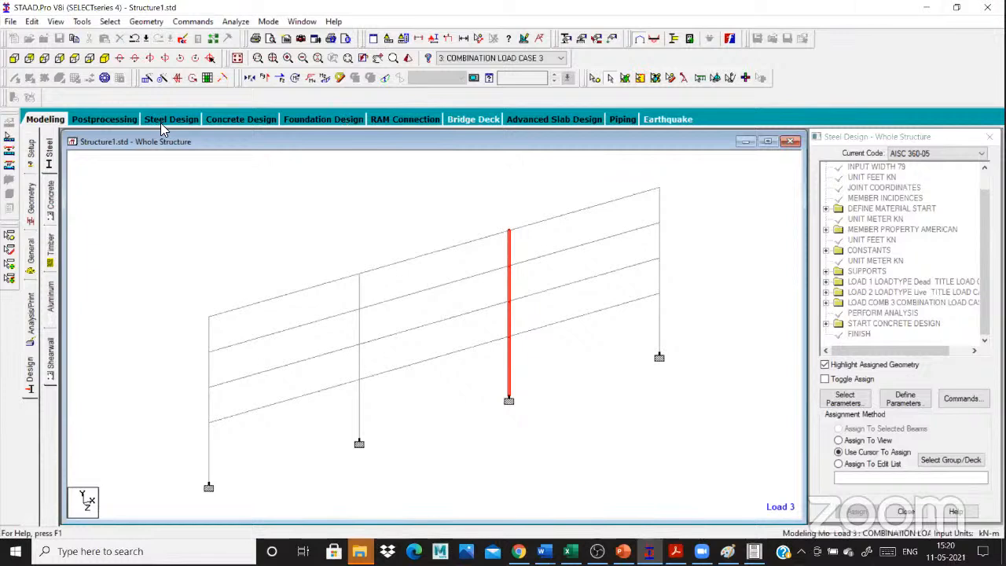
Open the details of member 16 at the top of the first column line, close them and clear the selection.
{"action": "double_click", "coordinate": [209, 329]}
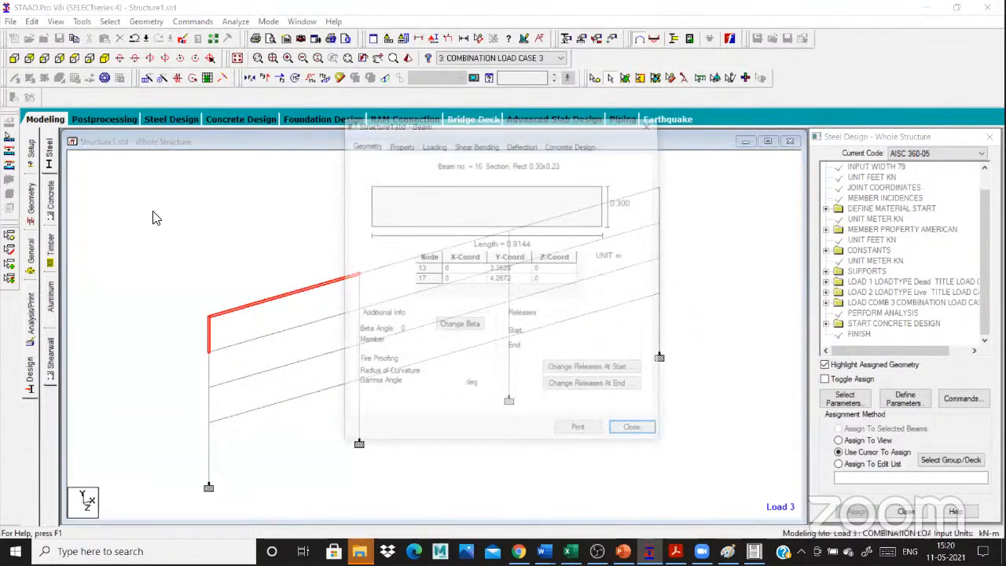
{"action": "key", "text": "Escape"}
{"action": "left_click", "coordinate": [199, 205]}
{"action": "scroll", "coordinate": [199, 204], "scroll_direction": "down", "scroll_amount": 3}
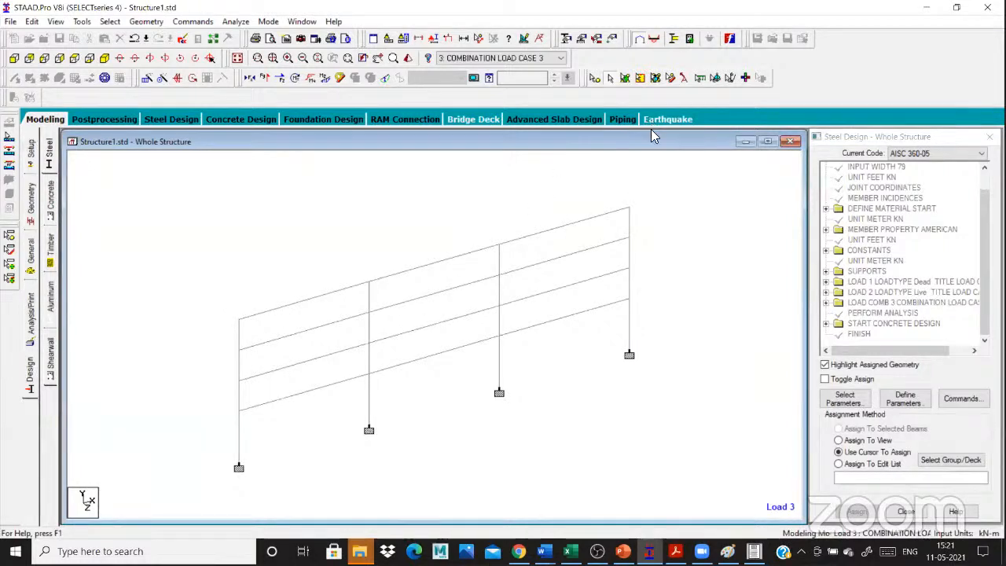
{"action": "double_click", "coordinate": [496, 357]}
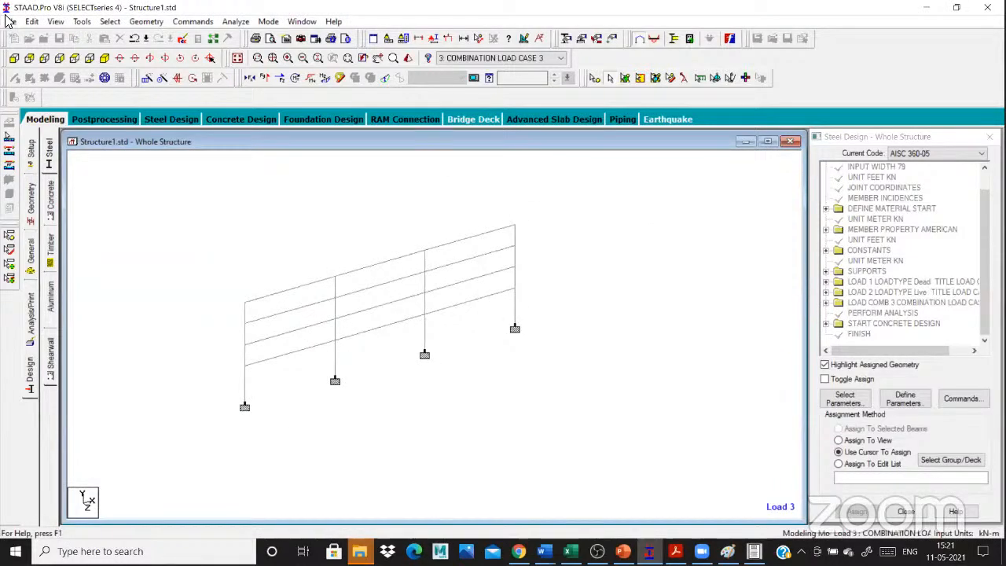
Switch to Paint and draw a 379 × 330 px rectangular floor plan divided into a three-by-three grid by freehand lines.
{"action": "left_click", "coordinate": [10, 21]}
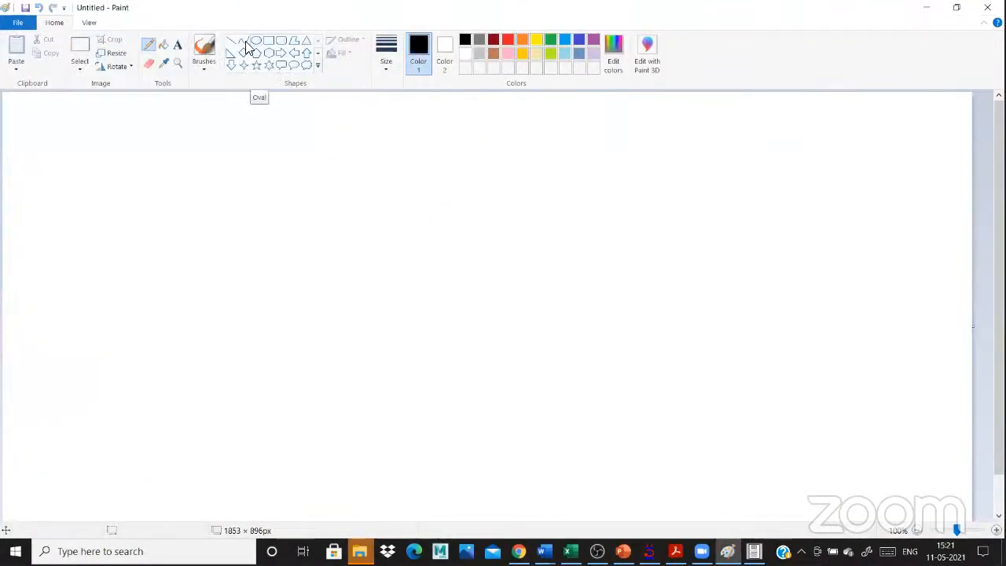
{"action": "left_click_drag", "start_coordinate": [265, 160], "coordinate": [463, 331]}
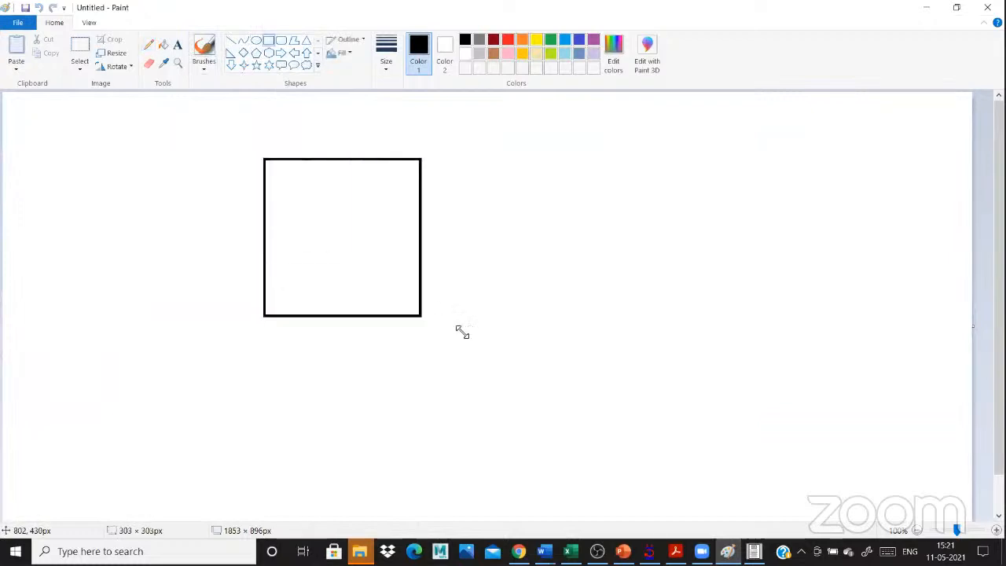
{"action": "left_click", "coordinate": [149, 45]}
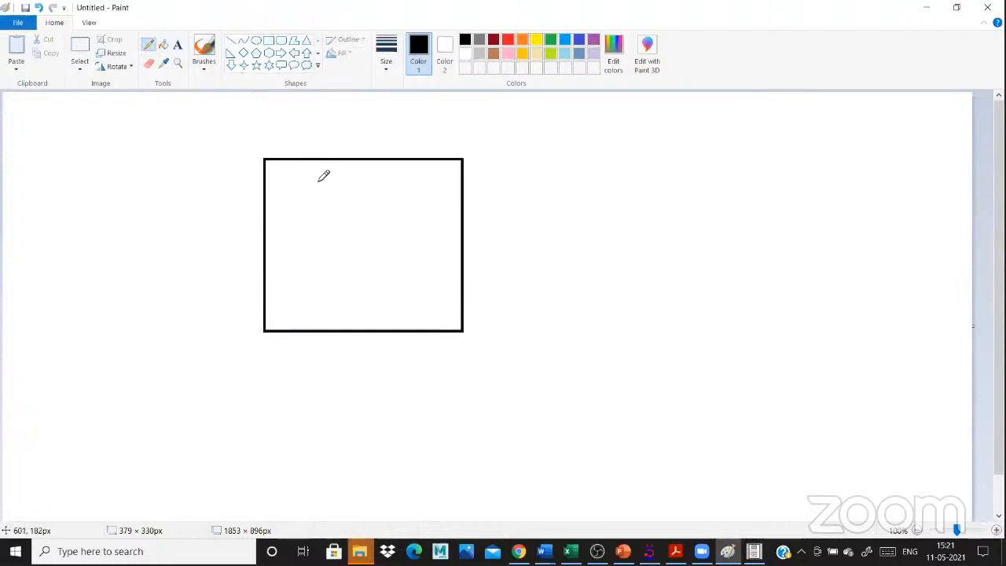
{"action": "left_click_drag", "start_coordinate": [320, 161], "coordinate": [318, 330]}
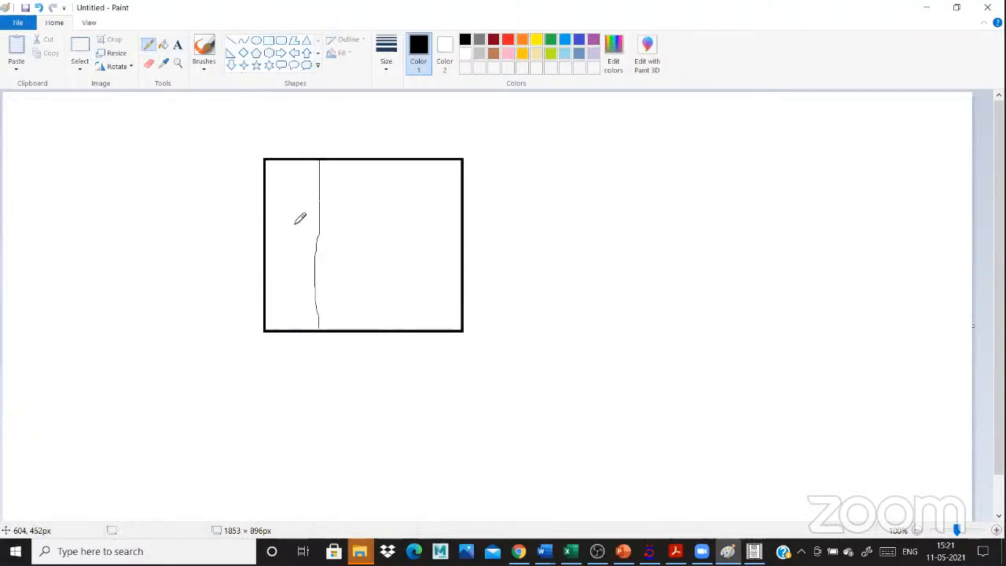
{"action": "left_click_drag", "start_coordinate": [385, 161], "coordinate": [394, 327]}
{"action": "left_click_drag", "start_coordinate": [266, 213], "coordinate": [461, 215]}
{"action": "left_click_drag", "start_coordinate": [263, 268], "coordinate": [443, 277]}
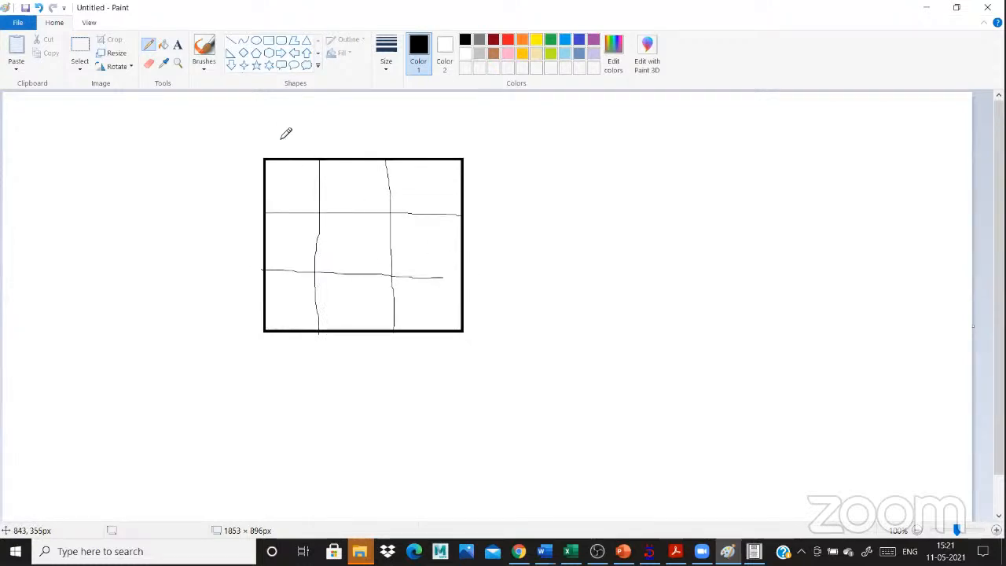
Handwrite the bay sizes 3, 4 and 5 above the plan and 3, 4 and 4 down its left side.
{"action": "left_click_drag", "start_coordinate": [280, 136], "coordinate": [288, 139]}
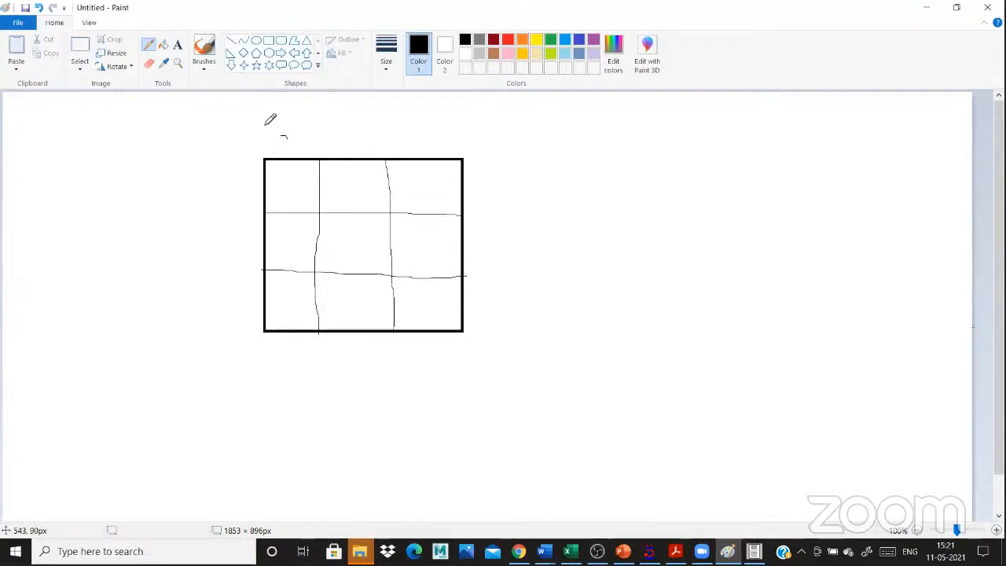
{"action": "left_click_drag", "start_coordinate": [349, 137], "coordinate": [348, 154]}
{"action": "mouse_move", "coordinate": [416, 140]}
{"action": "left_mouse_down"}
{"action": "mouse_move", "coordinate": [414, 153]}
{"action": "mouse_move", "coordinate": [424, 138]}
{"action": "left_mouse_up"}
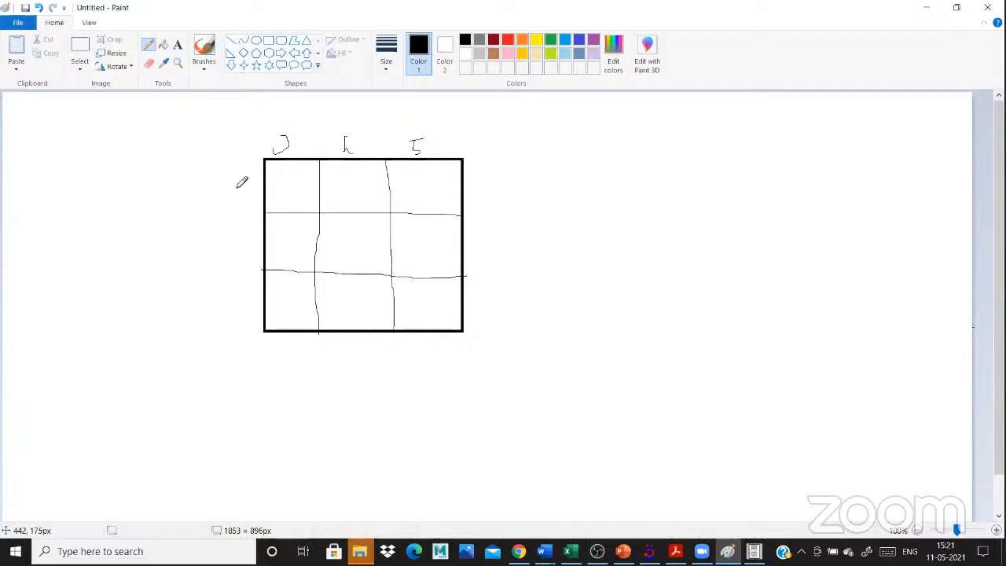
{"action": "left_click_drag", "start_coordinate": [235, 183], "coordinate": [233, 195]}
{"action": "left_click_drag", "start_coordinate": [241, 229], "coordinate": [250, 249]}
{"action": "left_click_drag", "start_coordinate": [244, 284], "coordinate": [254, 311]}
Write G+4 beside the plan and mark the x direction above its bay sizes.
{"action": "left_click_drag", "start_coordinate": [547, 235], "coordinate": [554, 274]}
{"action": "left_click_drag", "start_coordinate": [559, 254], "coordinate": [560, 263]}
{"action": "left_click_drag", "start_coordinate": [556, 262], "coordinate": [600, 261]}
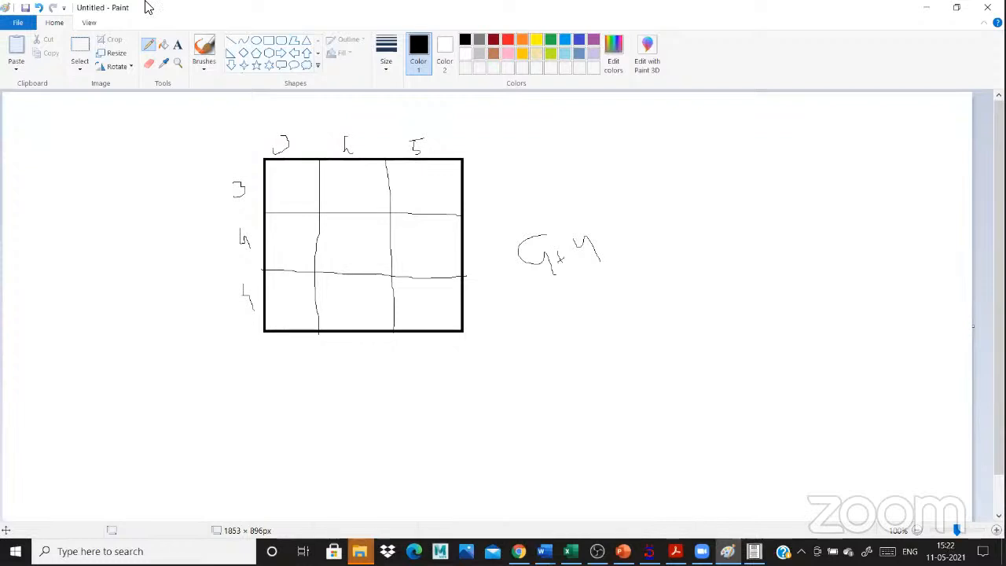
{"action": "left_click_drag", "start_coordinate": [322, 110], "coordinate": [355, 118]}
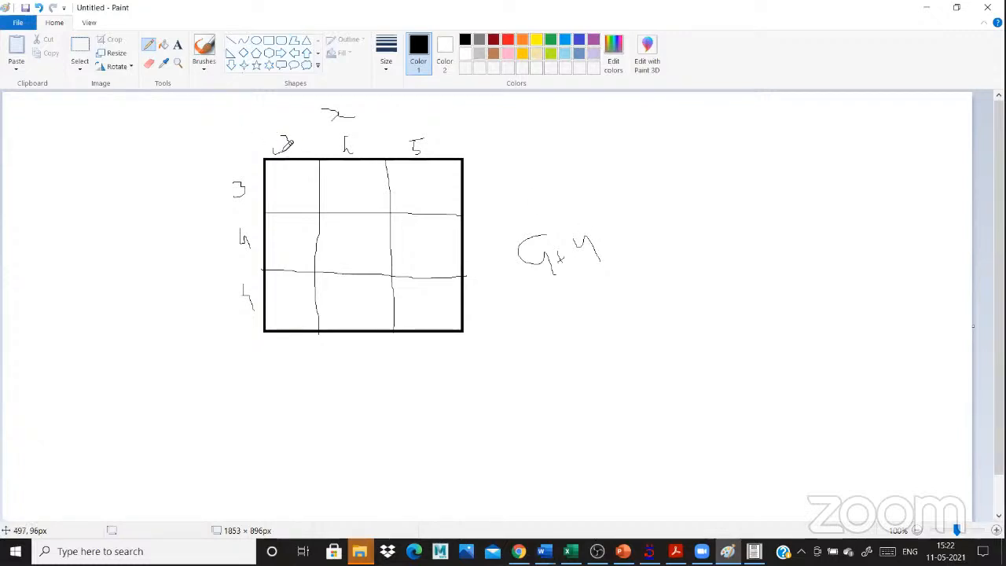
Switch to STAAD.Pro and create a new Space structure named Structure555 in H:\New folder with metre and kilonewton units.
{"action": "left_click", "coordinate": [651, 552]}
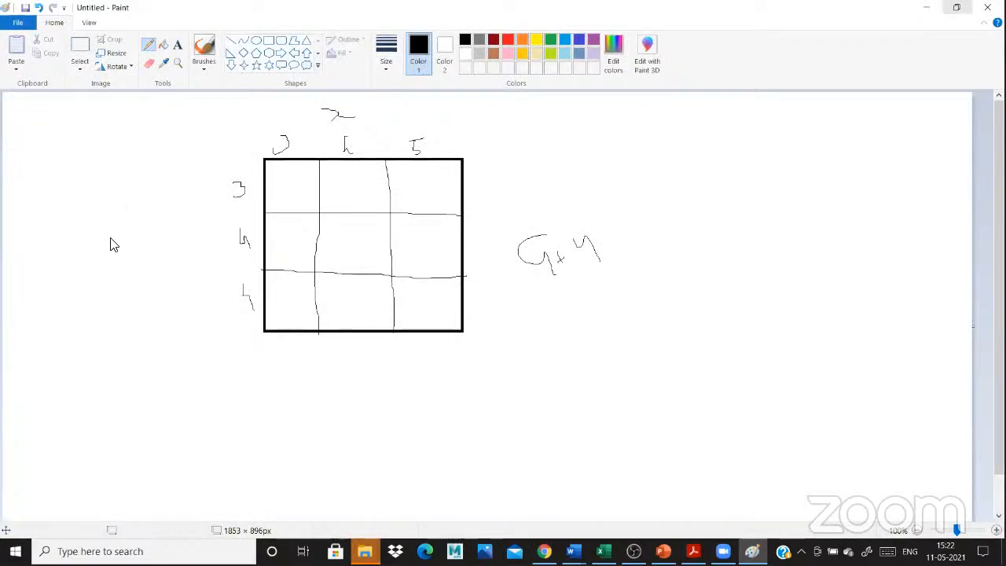
{"action": "key", "text": "alt+Tab"}
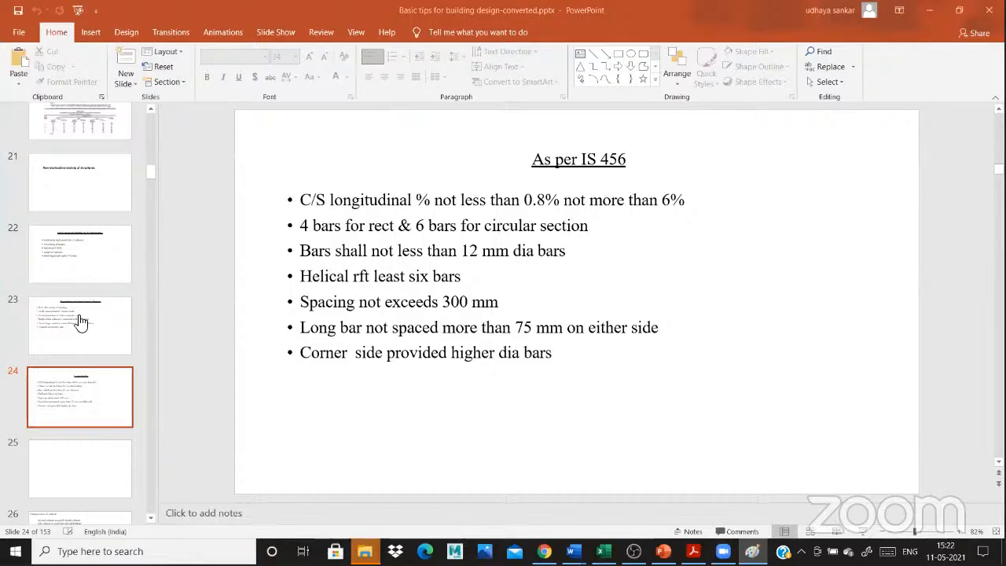
{"action": "key", "text": "super+d"}
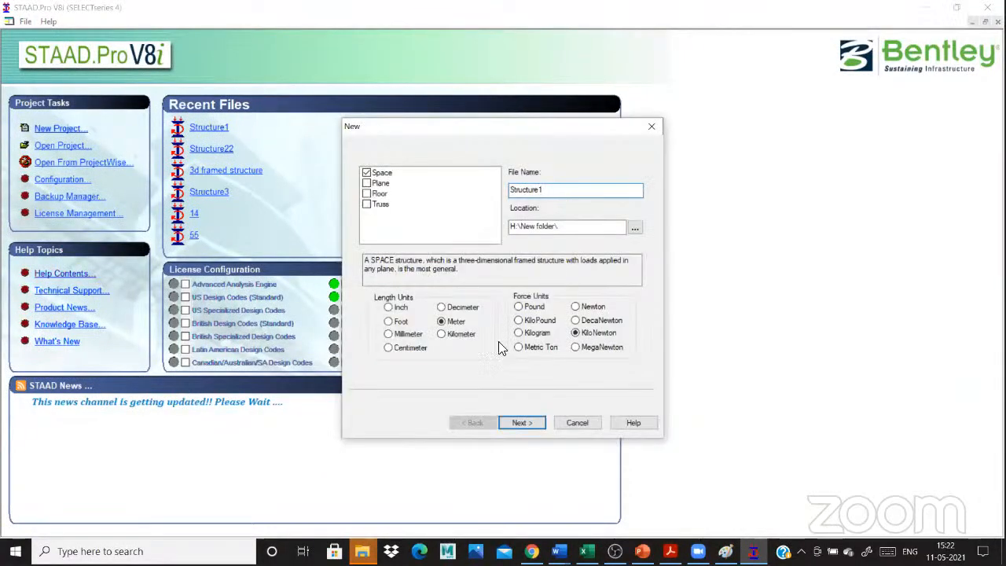
{"action": "key", "text": "BackSpace"}
{"action": "type", "text": "555"}
{"action": "left_click", "coordinate": [523, 424]}
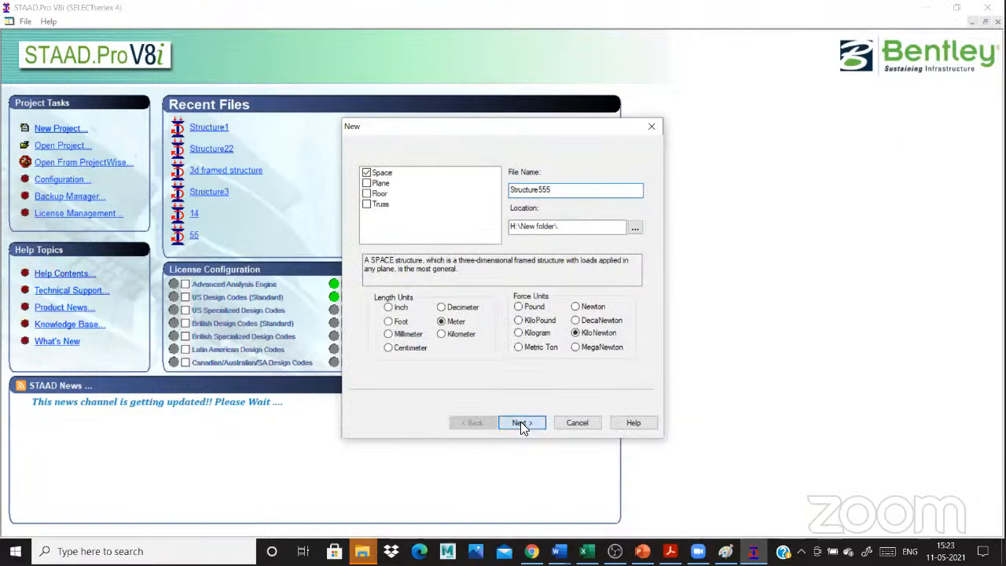
{"action": "left_click", "coordinate": [522, 424]}
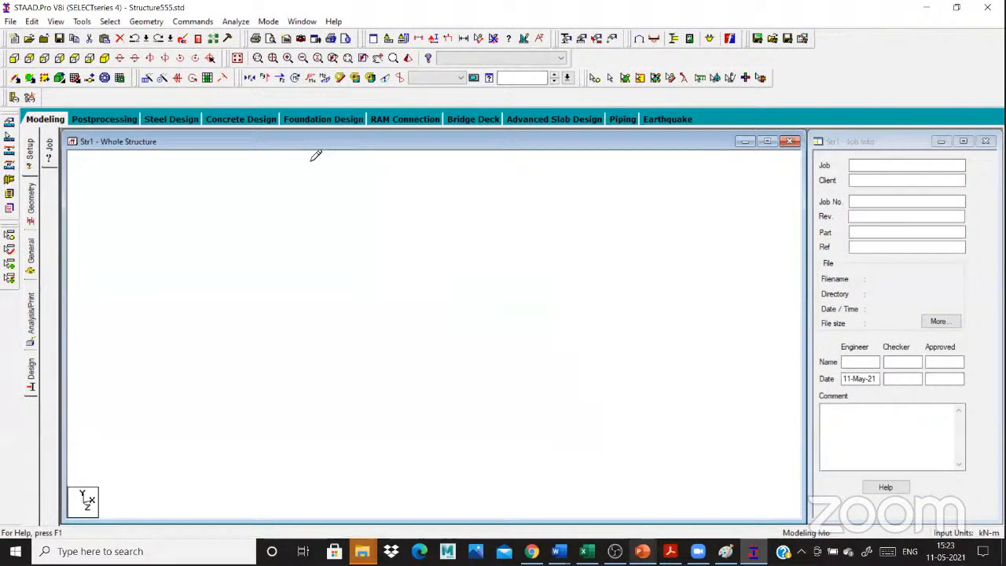
Switch to the Paint sketch, draw crossing axes with plus and minus signs beside the plan, and mark a circled plus in its top-middle bay.
{"action": "key", "text": "alt+Tab"}
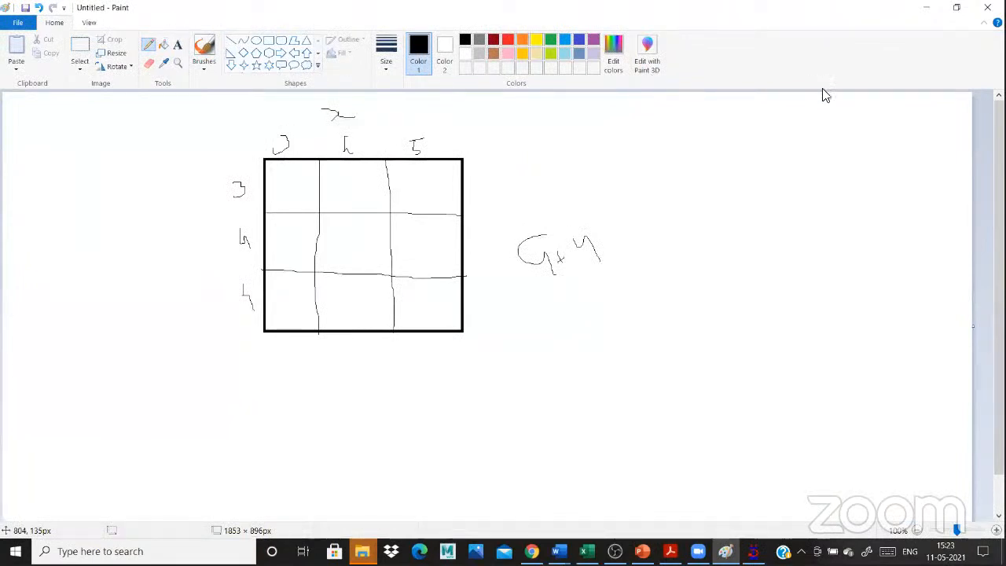
{"action": "key", "text": "alt+Tab"}
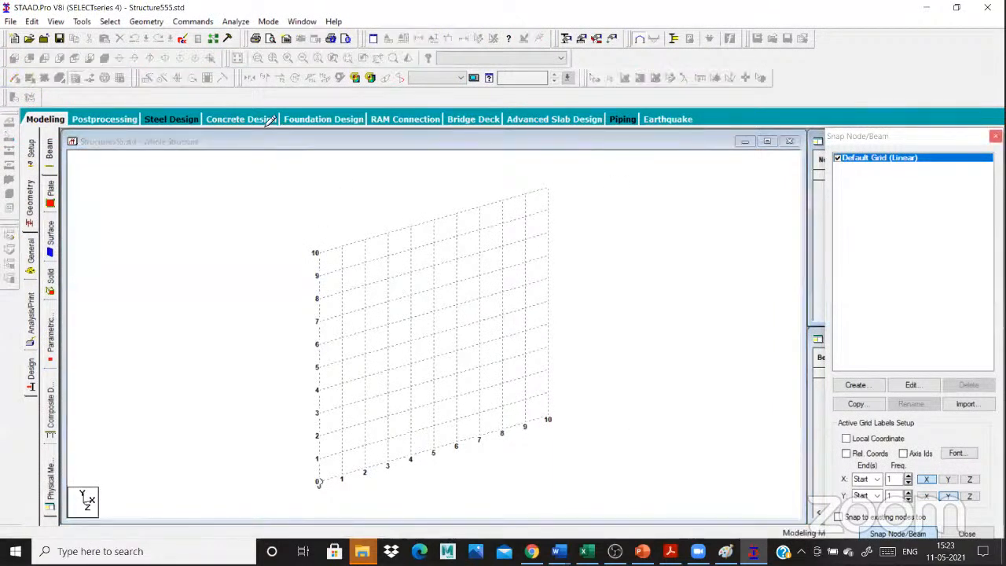
{"action": "key", "text": "alt+Tab"}
{"action": "left_click_drag", "start_coordinate": [110, 135], "coordinate": [83, 274]}
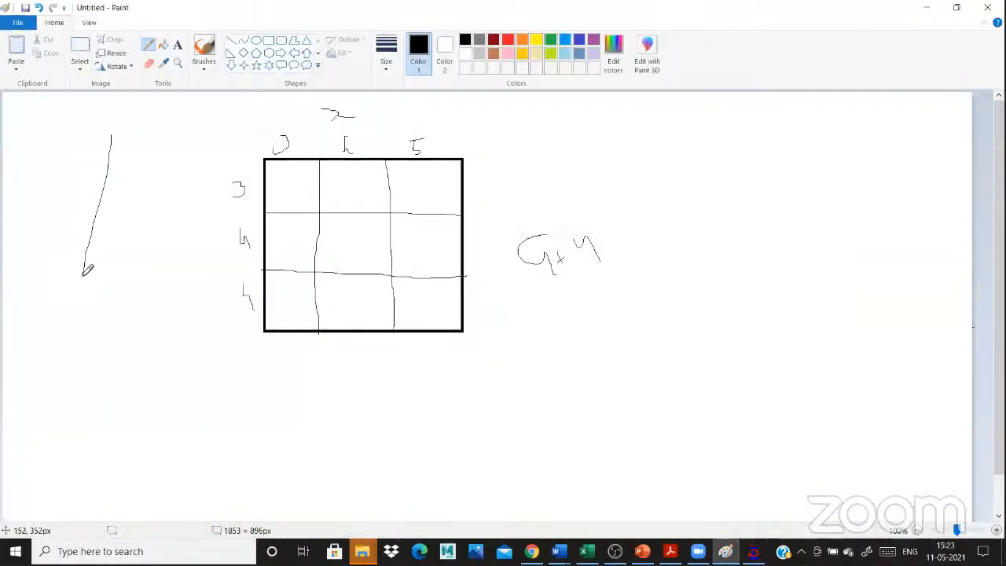
{"action": "mouse_move", "coordinate": [51, 184]}
{"action": "left_mouse_down"}
{"action": "mouse_move", "coordinate": [150, 198]}
{"action": "mouse_move", "coordinate": [137, 214]}
{"action": "left_mouse_up"}
{"action": "left_click_drag", "start_coordinate": [53, 196], "coordinate": [64, 196]}
{"action": "mouse_move", "coordinate": [109, 220]}
{"action": "left_mouse_down"}
{"action": "mouse_move", "coordinate": [109, 235]}
{"action": "mouse_move", "coordinate": [120, 228]}
{"action": "left_mouse_up"}
{"action": "left_click_drag", "start_coordinate": [116, 165], "coordinate": [145, 167]}
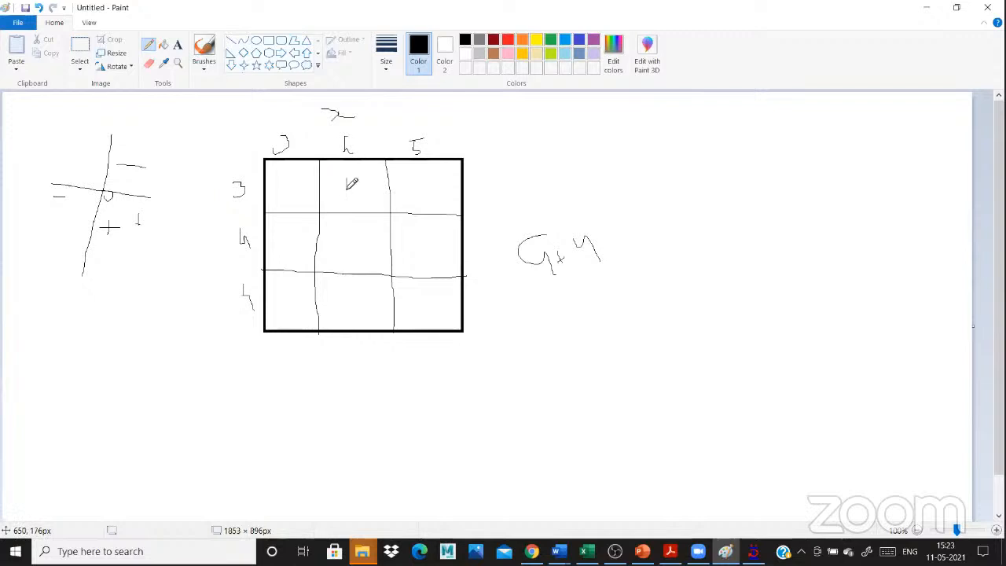
{"action": "left_click_drag", "start_coordinate": [370, 169], "coordinate": [331, 168]}
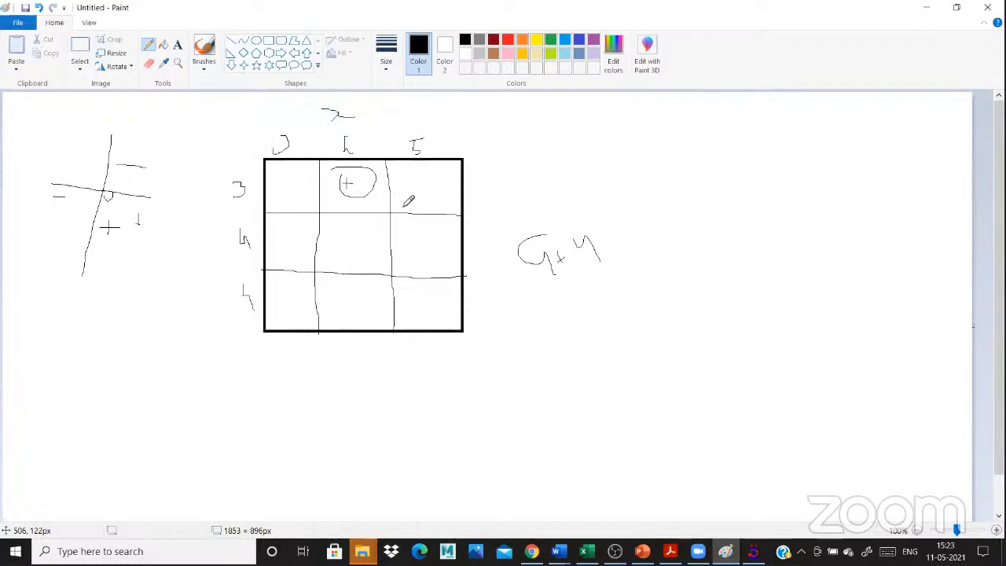
Handwrite the origin coordinates (0,0,0) above the G+4 note beside the plan grid.
{"action": "mouse_move", "coordinate": [610, 130]}
{"action": "left_mouse_down"}
{"action": "mouse_move", "coordinate": [609, 148]}
{"action": "mouse_move", "coordinate": [649, 130]}
{"action": "left_mouse_up"}
{"action": "left_click_drag", "start_coordinate": [657, 117], "coordinate": [663, 133]}
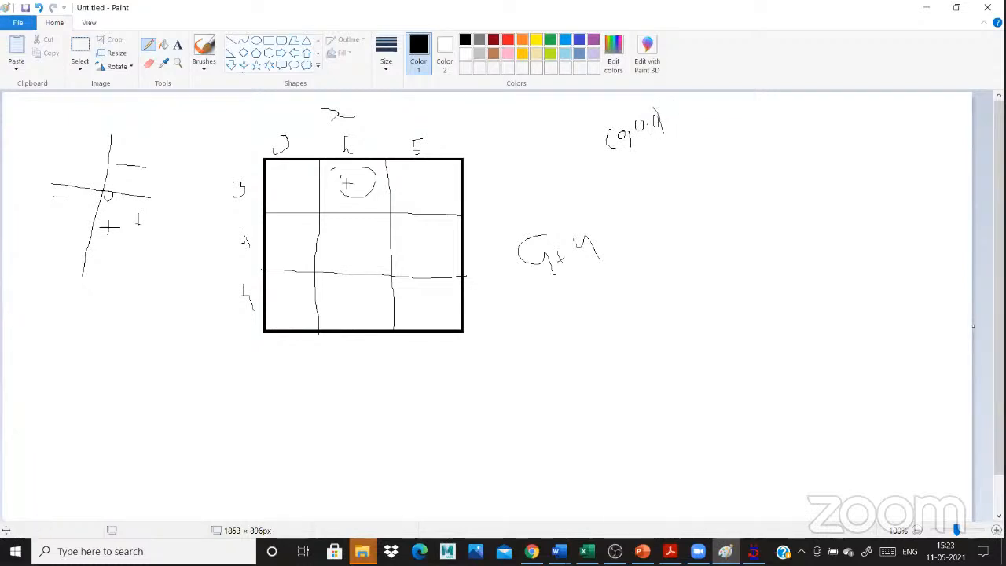
Switch to STAAD.Pro and enter 0 for the coordinates of node 1 in the node table.
{"action": "left_click", "coordinate": [733, 520]}
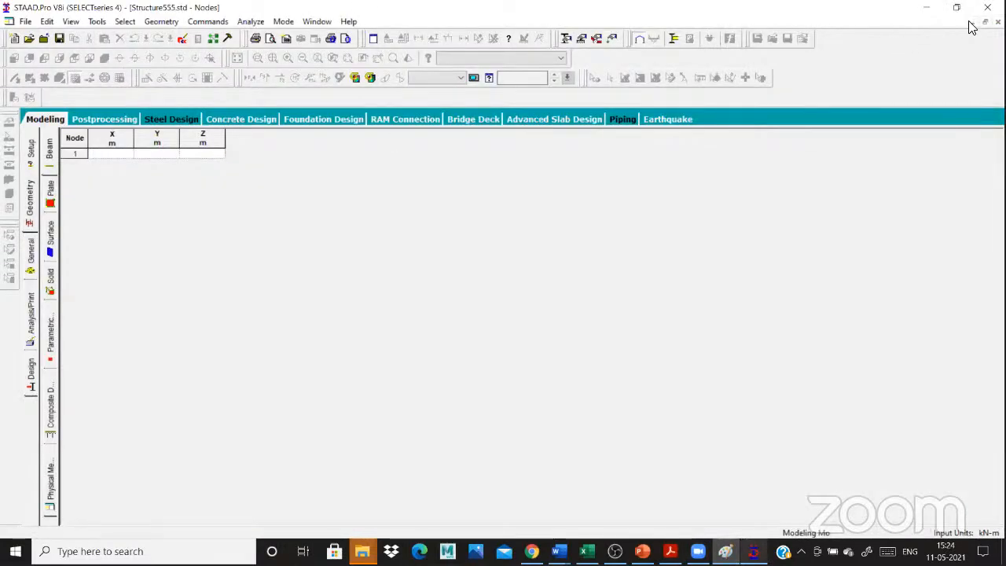
{"action": "type", "text": "0"}
{"action": "key", "text": "Return"}
{"action": "type", "text": "0"}
{"action": "key", "text": "Return"}
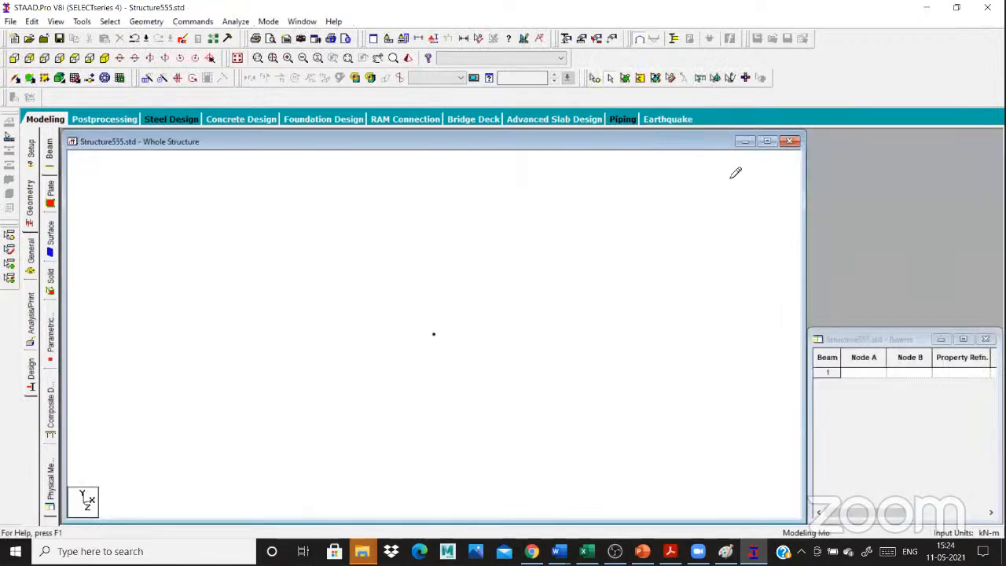
Return to Paint and number the plan grid's first row of nodes 1 to 4 and second row 5 to 8.
{"action": "key", "text": "alt+Tab"}
{"action": "left_click_drag", "start_coordinate": [316, 146], "coordinate": [382, 157]}
{"action": "left_click_drag", "start_coordinate": [462, 150], "coordinate": [463, 159]}
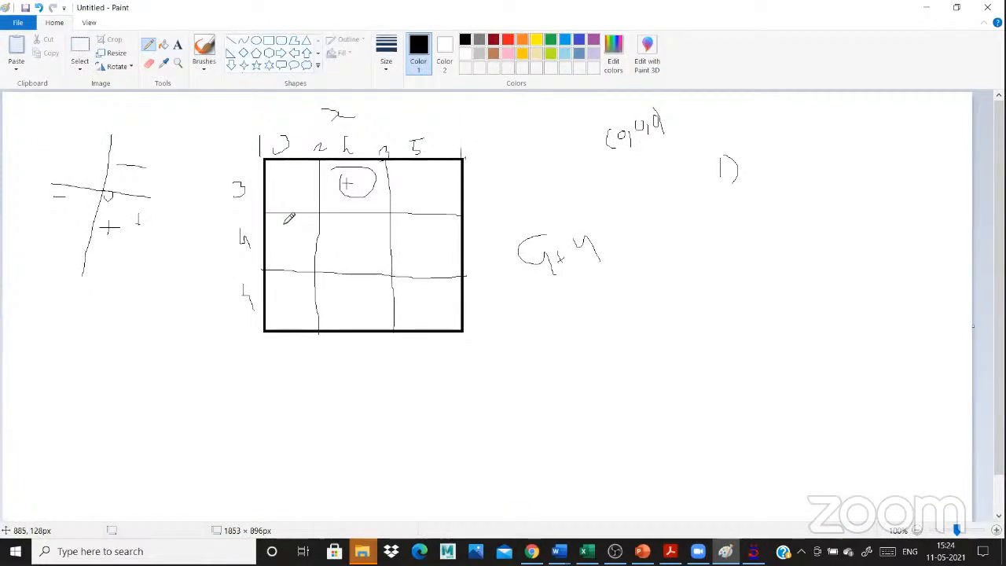
{"action": "left_click_drag", "start_coordinate": [274, 205], "coordinate": [331, 207]}
{"action": "left_click_drag", "start_coordinate": [477, 206], "coordinate": [474, 211]}
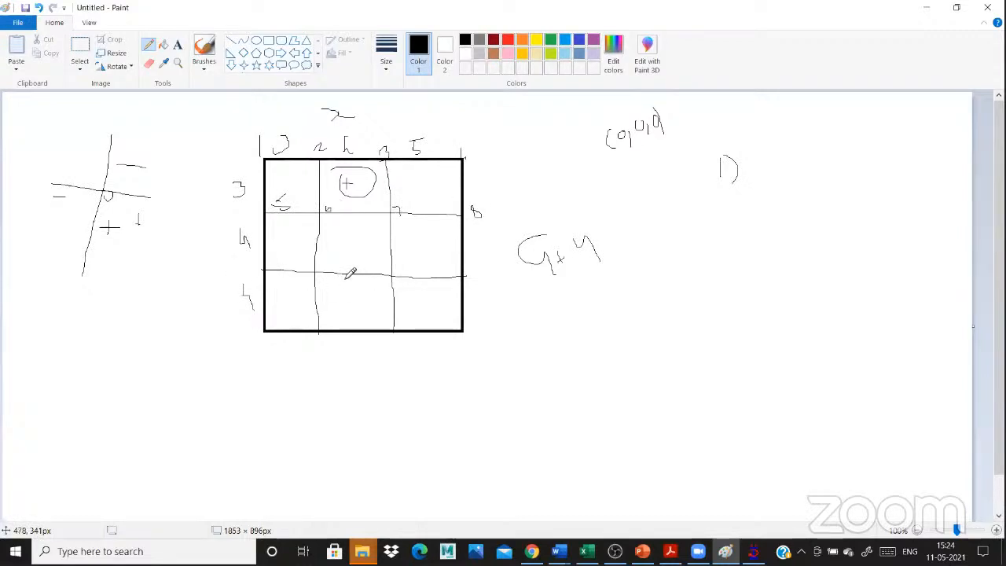
Number the plan grid's third row of nodes 9 to 12 and its last row 13 to 16.
{"action": "left_click_drag", "start_coordinate": [254, 269], "coordinate": [257, 273]}
{"action": "left_click_drag", "start_coordinate": [323, 264], "coordinate": [399, 271]}
{"action": "left_click_drag", "start_coordinate": [470, 272], "coordinate": [469, 281]}
{"action": "left_click_drag", "start_coordinate": [474, 274], "coordinate": [493, 271]}
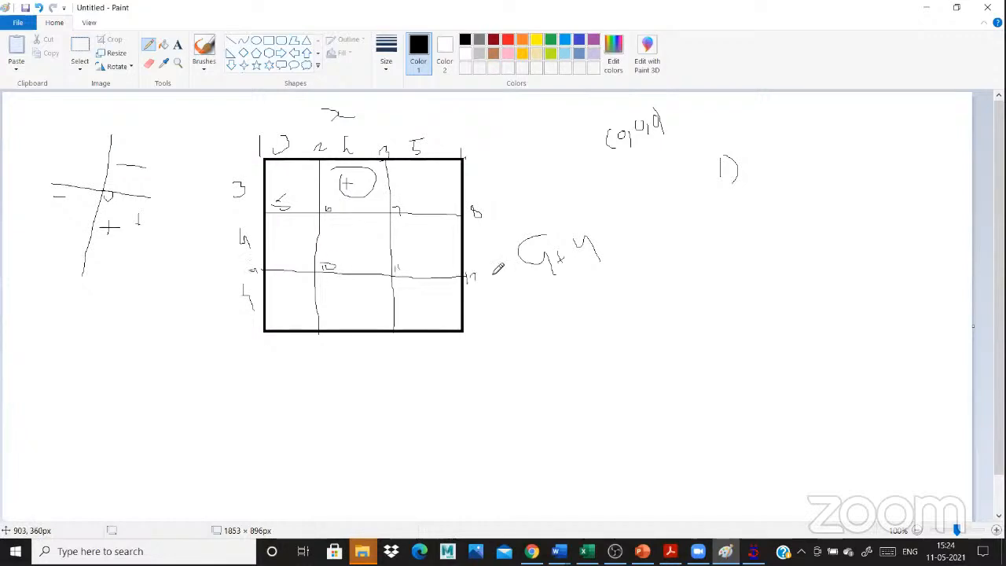
{"action": "mouse_move", "coordinate": [259, 342]}
{"action": "left_mouse_down"}
{"action": "mouse_move", "coordinate": [281, 348]}
{"action": "mouse_move", "coordinate": [272, 352]}
{"action": "left_mouse_up"}
{"action": "left_click_drag", "start_coordinate": [334, 340], "coordinate": [341, 349]}
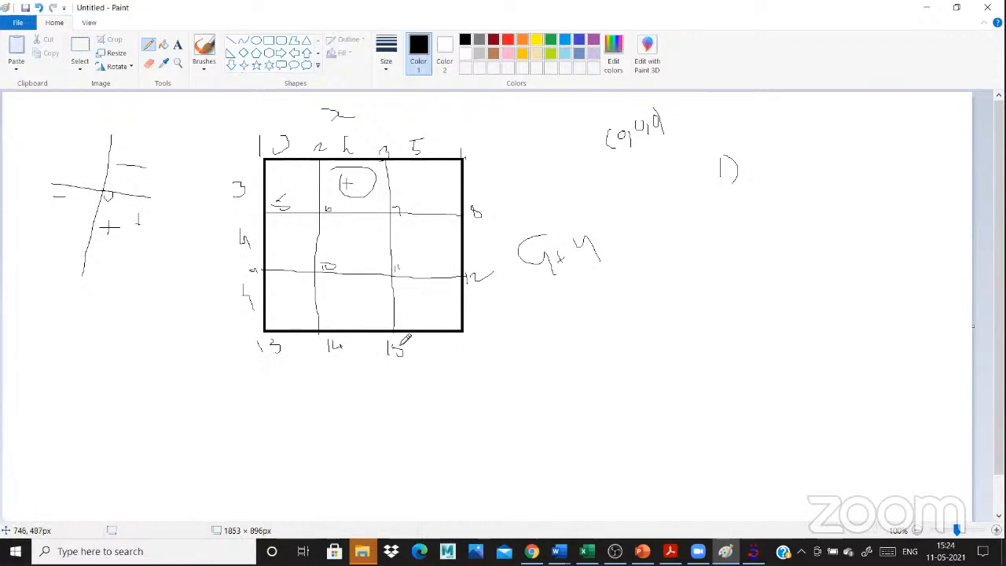
{"action": "left_click_drag", "start_coordinate": [469, 335], "coordinate": [470, 346]}
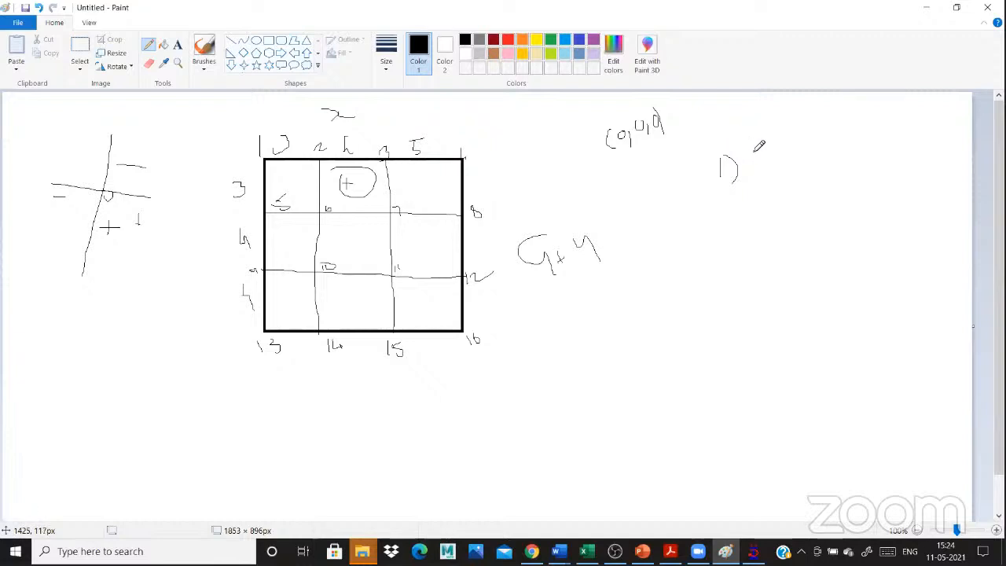
Write the coordinates (0,0,0) for node 1 and list node 2 below it as (3,0,0).
{"action": "mouse_move", "coordinate": [759, 151]}
{"action": "left_mouse_down"}
{"action": "mouse_move", "coordinate": [756, 183]}
{"action": "mouse_move", "coordinate": [765, 168]}
{"action": "mouse_move", "coordinate": [797, 179]}
{"action": "left_mouse_up"}
{"action": "left_click_drag", "start_coordinate": [810, 159], "coordinate": [818, 181]}
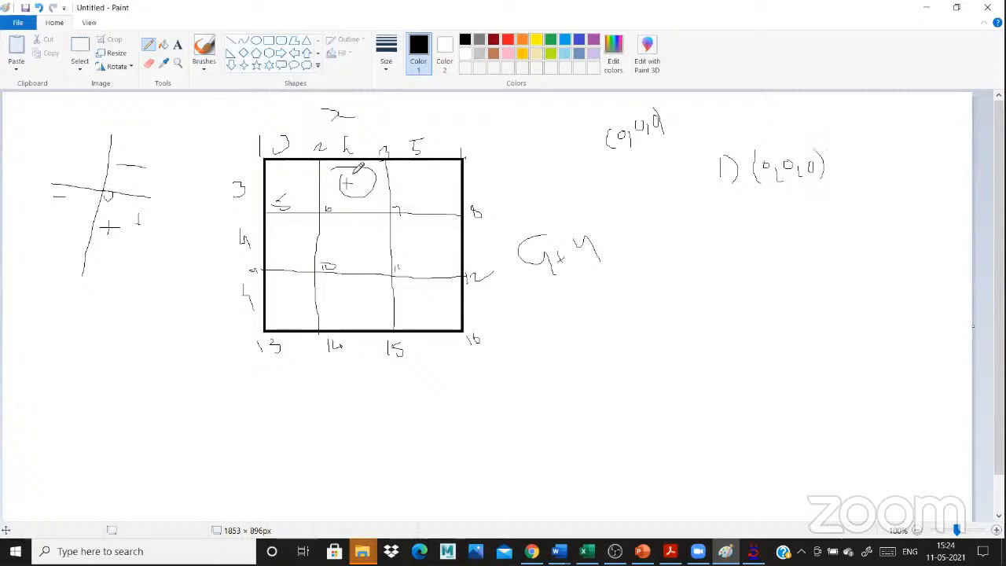
{"action": "left_click_drag", "start_coordinate": [715, 208], "coordinate": [723, 232]}
{"action": "left_click_drag", "start_coordinate": [724, 196], "coordinate": [727, 235]}
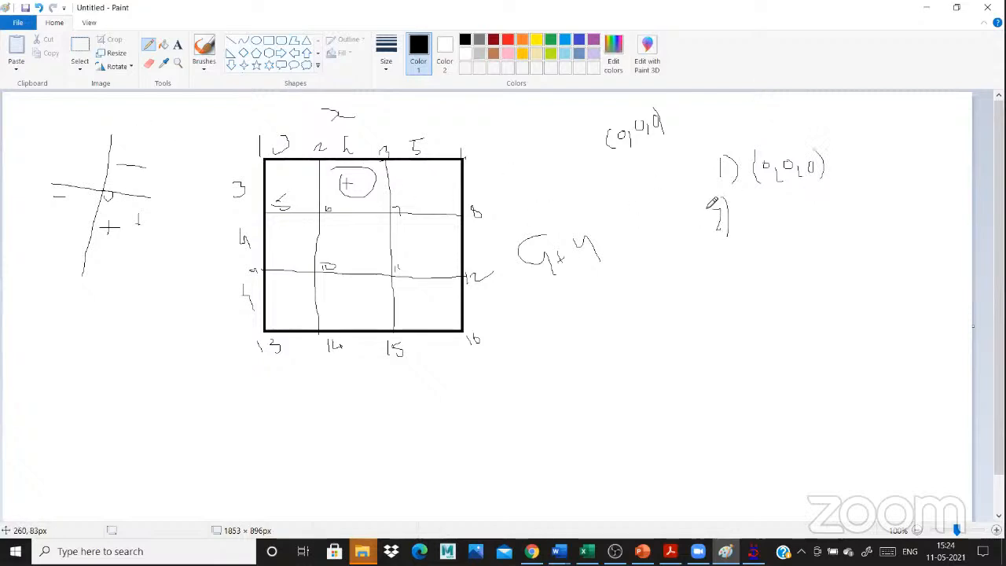
{"action": "left_click_drag", "start_coordinate": [759, 206], "coordinate": [755, 225]}
{"action": "mouse_move", "coordinate": [763, 212]}
{"action": "left_mouse_down"}
{"action": "mouse_move", "coordinate": [786, 229]}
{"action": "mouse_move", "coordinate": [795, 217]}
{"action": "mouse_move", "coordinate": [802, 229]}
{"action": "left_mouse_up"}
{"action": "left_click_drag", "start_coordinate": [815, 213], "coordinate": [838, 229]}
List node 3 as (7,0,0) and node 4 as (12,0,0) in the coordinate list.
{"action": "left_click_drag", "start_coordinate": [722, 261], "coordinate": [749, 304]}
{"action": "left_click_drag", "start_coordinate": [770, 260], "coordinate": [767, 289]}
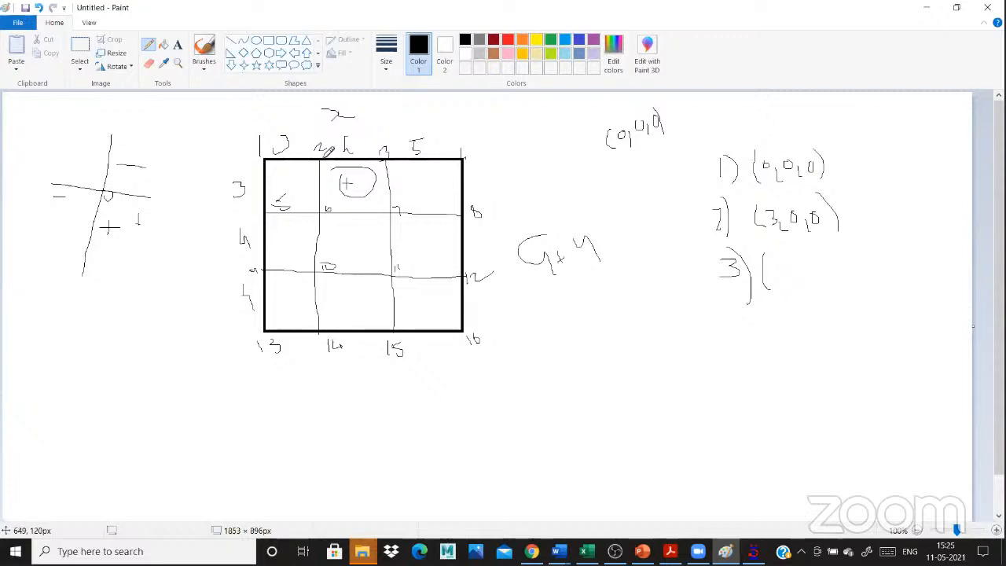
{"action": "mouse_move", "coordinate": [773, 269]}
{"action": "left_mouse_down"}
{"action": "mouse_move", "coordinate": [793, 288]}
{"action": "mouse_move", "coordinate": [802, 265]}
{"action": "mouse_move", "coordinate": [823, 284]}
{"action": "mouse_move", "coordinate": [825, 263]}
{"action": "mouse_move", "coordinate": [849, 276]}
{"action": "left_mouse_up"}
{"action": "left_click_drag", "start_coordinate": [741, 318], "coordinate": [754, 348]}
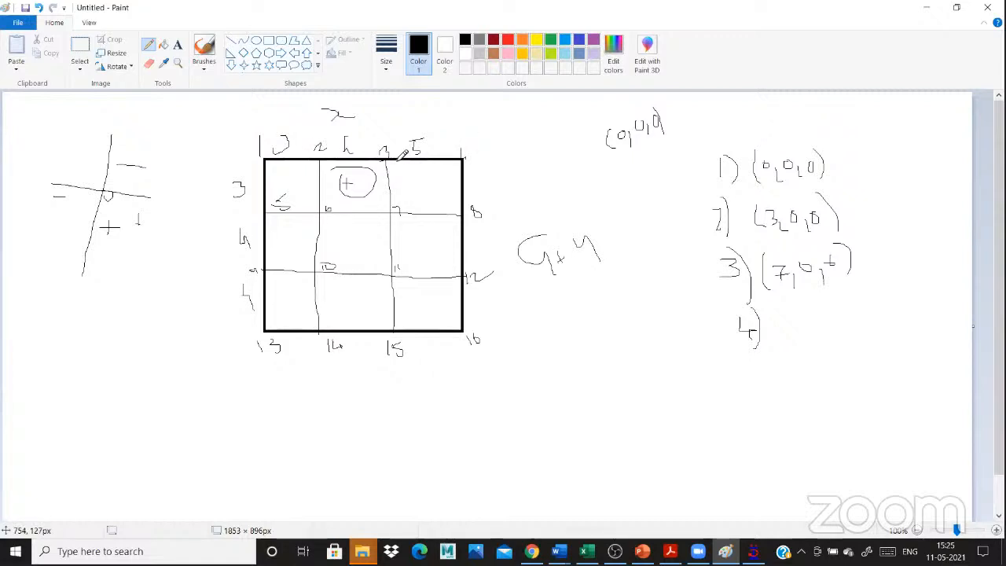
{"action": "mouse_move", "coordinate": [778, 296]}
{"action": "left_mouse_down"}
{"action": "mouse_move", "coordinate": [775, 339]}
{"action": "mouse_move", "coordinate": [783, 324]}
{"action": "mouse_move", "coordinate": [812, 334]}
{"action": "left_mouse_up"}
{"action": "left_click_drag", "start_coordinate": [829, 311], "coordinate": [827, 313]}
{"action": "mouse_move", "coordinate": [841, 318]}
{"action": "left_mouse_down"}
{"action": "mouse_move", "coordinate": [839, 332]}
{"action": "mouse_move", "coordinate": [857, 306]}
{"action": "mouse_move", "coordinate": [870, 326]}
{"action": "left_mouse_up"}
List node 5 as (0,0,3) and sketch a double-headed arrow alongside the plan grid to show the direction.
{"action": "mouse_move", "coordinate": [761, 364]}
{"action": "left_mouse_down"}
{"action": "mouse_move", "coordinate": [750, 389]}
{"action": "mouse_move", "coordinate": [778, 390]}
{"action": "left_mouse_up"}
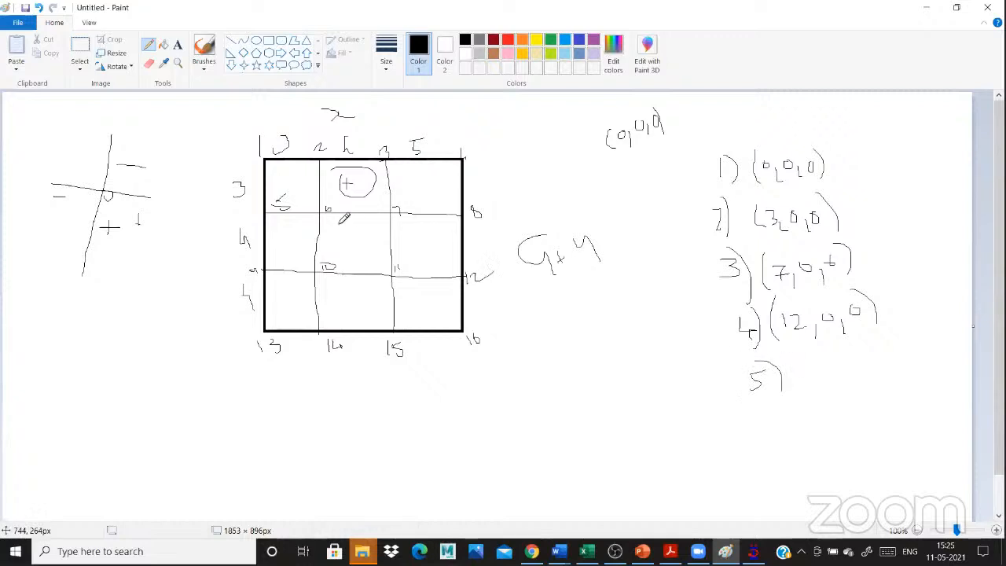
{"action": "mouse_move", "coordinate": [790, 343]}
{"action": "left_mouse_down"}
{"action": "mouse_move", "coordinate": [786, 386]}
{"action": "mouse_move", "coordinate": [799, 361]}
{"action": "mouse_move", "coordinate": [812, 384]}
{"action": "mouse_move", "coordinate": [823, 351]}
{"action": "mouse_move", "coordinate": [846, 389]}
{"action": "left_mouse_up"}
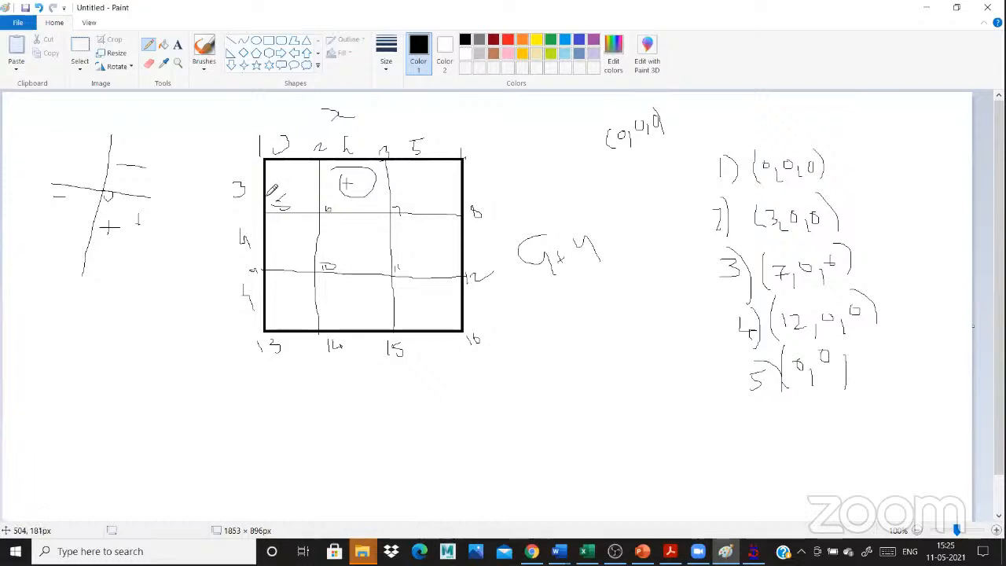
{"action": "mouse_move", "coordinate": [189, 157]}
{"action": "left_mouse_down"}
{"action": "mouse_move", "coordinate": [165, 329]}
{"action": "mouse_move", "coordinate": [167, 321]}
{"action": "left_mouse_up"}
{"action": "left_click_drag", "start_coordinate": [184, 167], "coordinate": [195, 166]}
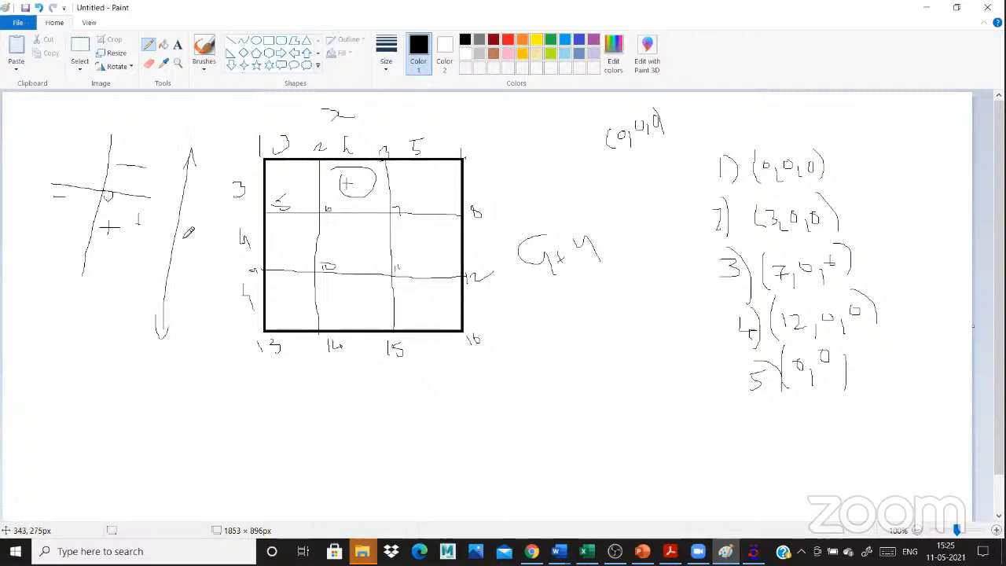
{"action": "left_click_drag", "start_coordinate": [183, 237], "coordinate": [196, 211]}
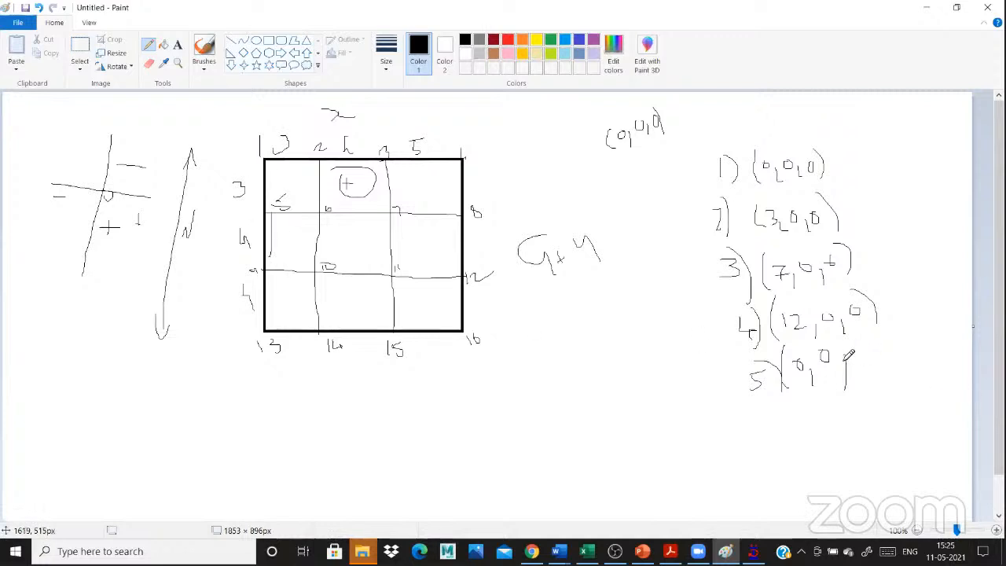
{"action": "mouse_move", "coordinate": [870, 359]}
{"action": "left_mouse_down"}
{"action": "mouse_move", "coordinate": [861, 367]}
{"action": "mouse_move", "coordinate": [884, 362]}
{"action": "left_mouse_up"}
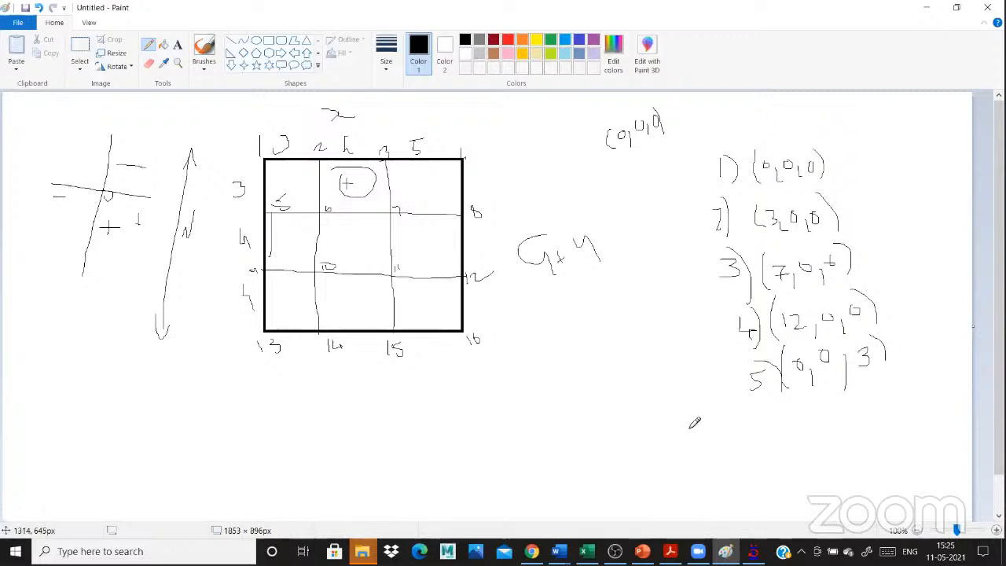
Add node 6 with coordinates (3,0,3) below node 5 in the list.
{"action": "mouse_move", "coordinate": [757, 419]}
{"action": "left_mouse_down"}
{"action": "mouse_move", "coordinate": [756, 438]}
{"action": "mouse_move", "coordinate": [775, 460]}
{"action": "left_mouse_up"}
{"action": "left_click_drag", "start_coordinate": [788, 414], "coordinate": [788, 456]}
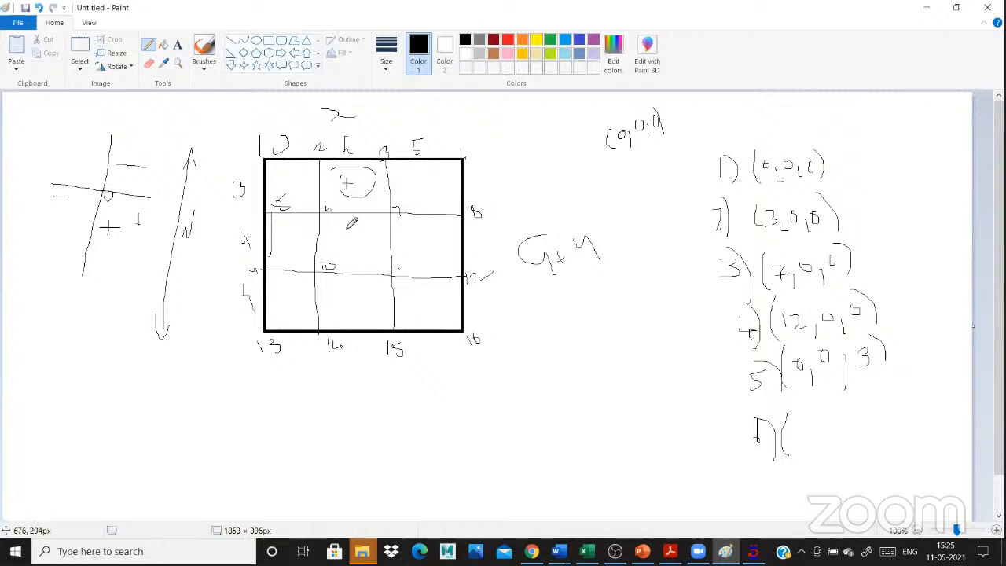
{"action": "mouse_move", "coordinate": [806, 421]}
{"action": "left_mouse_down"}
{"action": "mouse_move", "coordinate": [824, 431]}
{"action": "mouse_move", "coordinate": [807, 437]}
{"action": "left_mouse_up"}
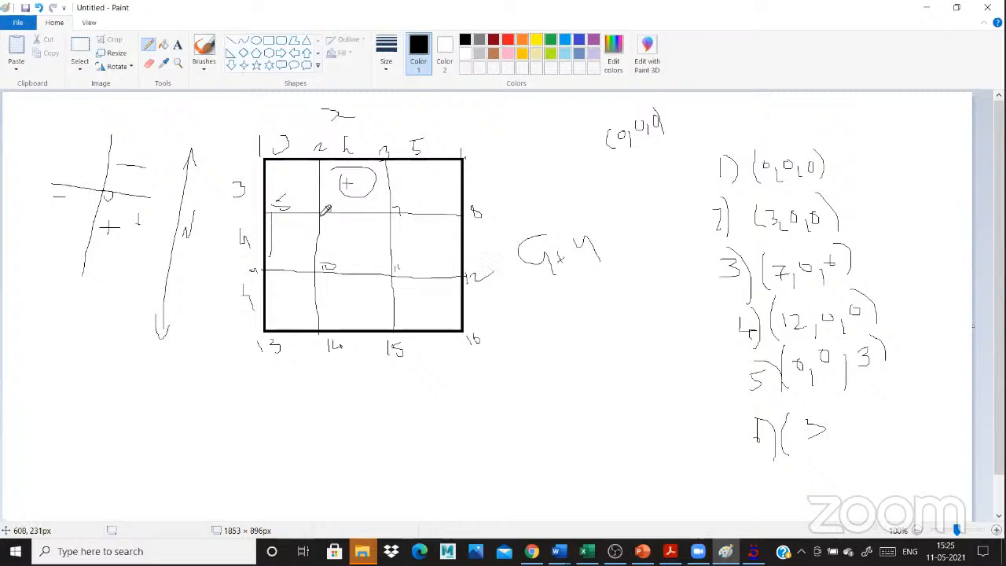
{"action": "mouse_move", "coordinate": [836, 407]}
{"action": "left_mouse_down"}
{"action": "mouse_move", "coordinate": [830, 413]}
{"action": "mouse_move", "coordinate": [838, 407]}
{"action": "mouse_move", "coordinate": [850, 422]}
{"action": "left_mouse_up"}
{"action": "mouse_move", "coordinate": [880, 368]}
{"action": "left_mouse_down"}
{"action": "mouse_move", "coordinate": [912, 401]}
{"action": "mouse_move", "coordinate": [876, 401]}
{"action": "left_mouse_up"}
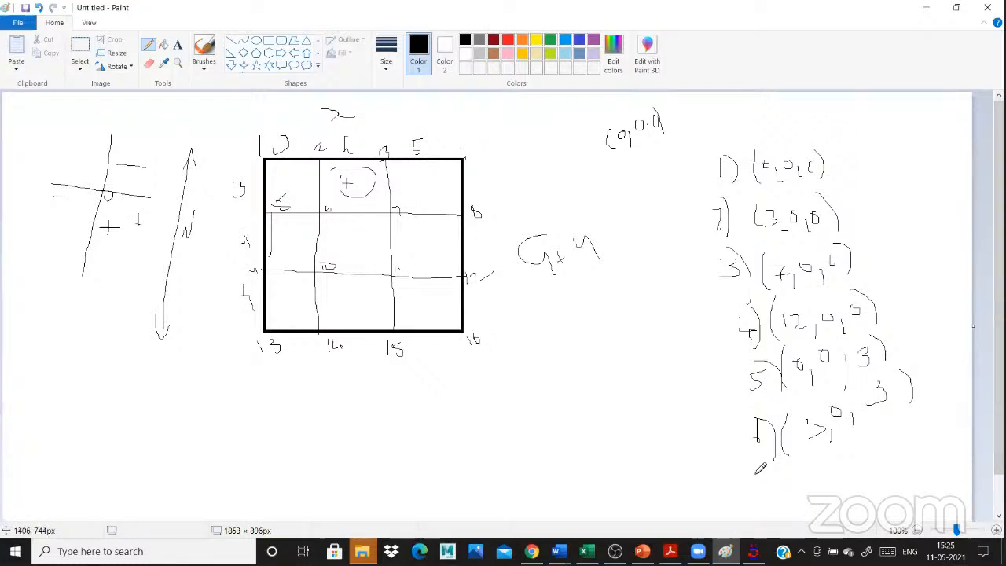
Add node 7 with coordinates (7,0,3) below node 6 in the list.
{"action": "left_click_drag", "start_coordinate": [757, 471], "coordinate": [761, 500]}
{"action": "left_click_drag", "start_coordinate": [774, 458], "coordinate": [776, 502]}
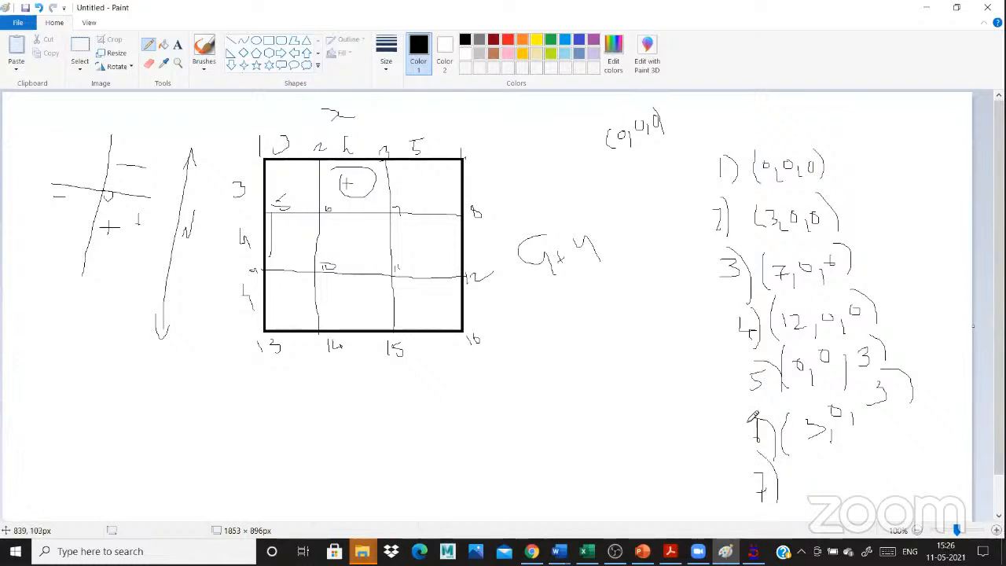
{"action": "mouse_move", "coordinate": [796, 464]}
{"action": "left_mouse_down"}
{"action": "mouse_move", "coordinate": [792, 504]}
{"action": "mouse_move", "coordinate": [816, 472]}
{"action": "mouse_move", "coordinate": [814, 487]}
{"action": "left_mouse_up"}
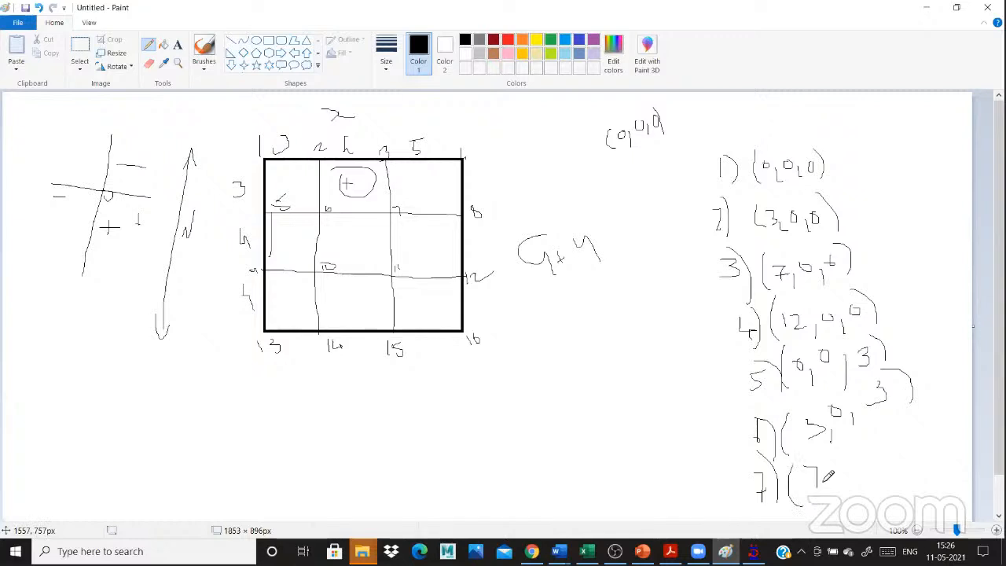
{"action": "left_click_drag", "start_coordinate": [834, 479], "coordinate": [834, 491]}
{"action": "left_click_drag", "start_coordinate": [839, 463], "coordinate": [841, 464]}
{"action": "left_click_drag", "start_coordinate": [857, 467], "coordinate": [862, 491]}
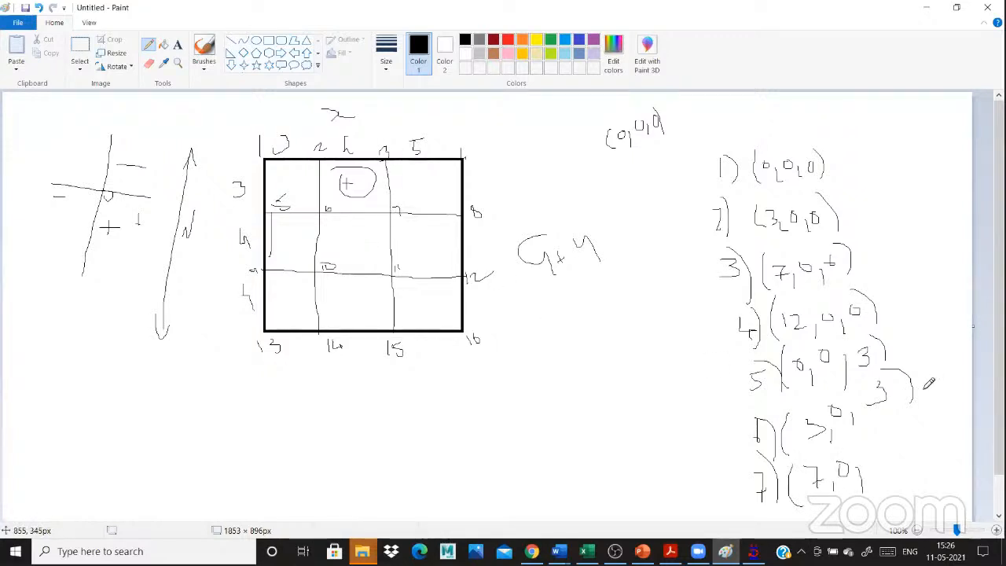
{"action": "mouse_move", "coordinate": [861, 459]}
{"action": "left_mouse_down"}
{"action": "mouse_move", "coordinate": [874, 466]}
{"action": "mouse_move", "coordinate": [864, 476]}
{"action": "left_mouse_up"}
{"action": "left_click_drag", "start_coordinate": [869, 435], "coordinate": [886, 483]}
Start a second coordinate column below the plan grid with node 8 as (12,0,3).
{"action": "mouse_move", "coordinate": [434, 388]}
{"action": "left_mouse_down"}
{"action": "mouse_move", "coordinate": [437, 412]}
{"action": "mouse_move", "coordinate": [435, 389]}
{"action": "mouse_move", "coordinate": [465, 429]}
{"action": "left_mouse_up"}
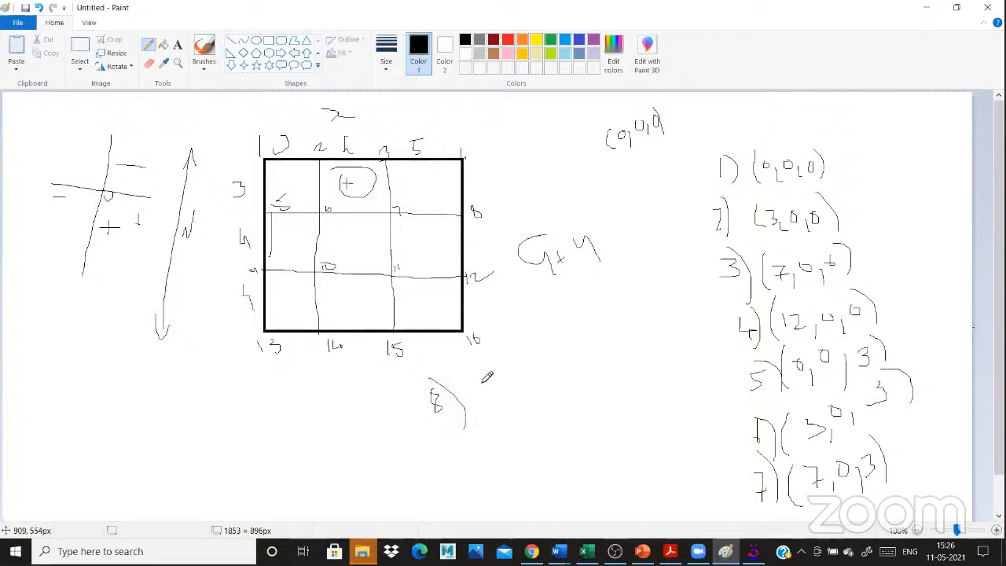
{"action": "left_click_drag", "start_coordinate": [484, 374], "coordinate": [485, 423]}
{"action": "mouse_move", "coordinate": [488, 395]}
{"action": "left_mouse_down"}
{"action": "mouse_move", "coordinate": [488, 408]}
{"action": "mouse_move", "coordinate": [504, 412]}
{"action": "mouse_move", "coordinate": [523, 398]}
{"action": "left_mouse_up"}
{"action": "left_click_drag", "start_coordinate": [541, 391], "coordinate": [542, 410]}
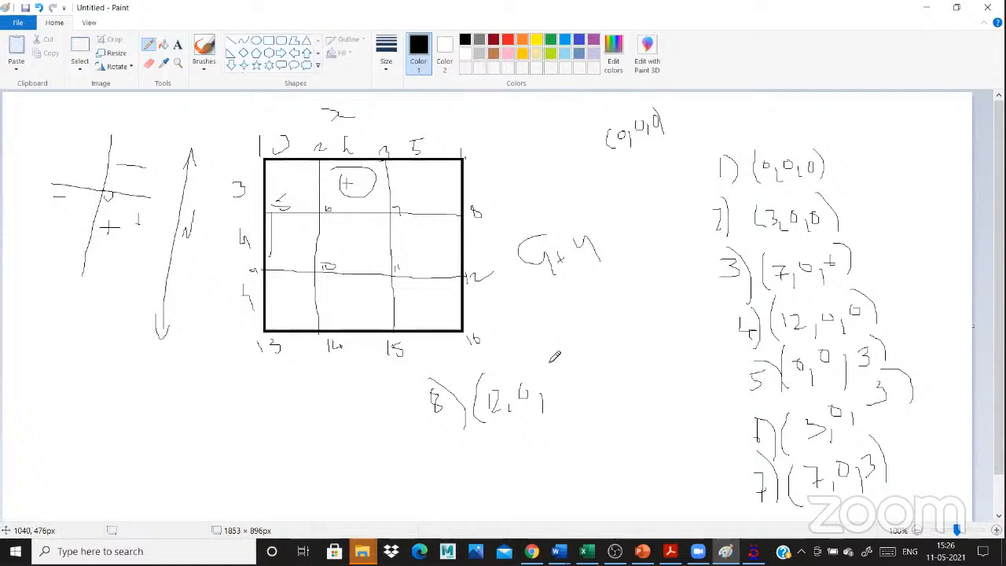
{"action": "left_click_drag", "start_coordinate": [550, 376], "coordinate": [552, 387]}
{"action": "left_click_drag", "start_coordinate": [571, 346], "coordinate": [588, 385]}
Write node 9 with coordinates (0,0,7) below node 8.
{"action": "left_click_drag", "start_coordinate": [443, 441], "coordinate": [449, 469]}
{"action": "left_click_drag", "start_coordinate": [455, 430], "coordinate": [465, 494]}
{"action": "left_click_drag", "start_coordinate": [497, 429], "coordinate": [500, 472]}
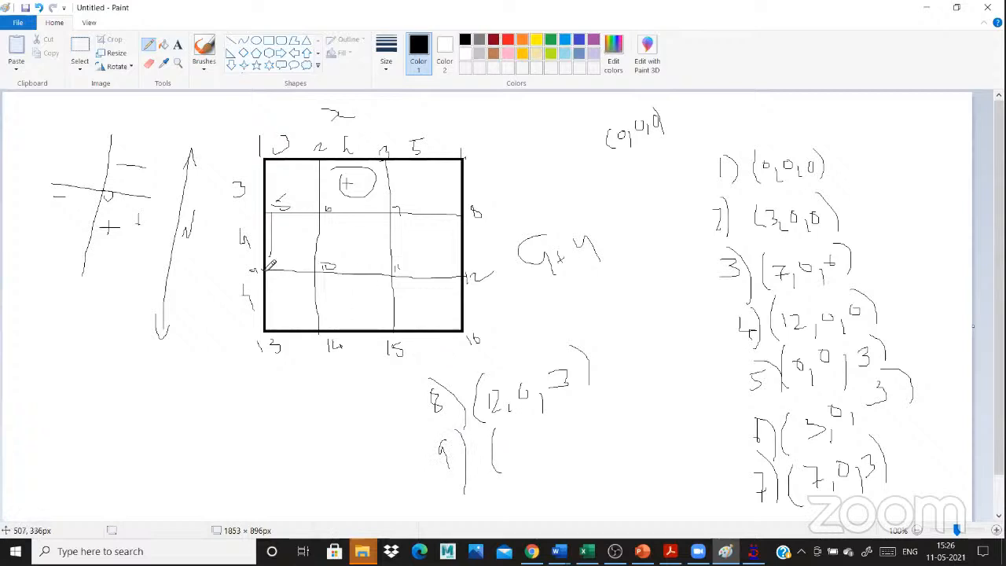
{"action": "mouse_move", "coordinate": [503, 448]}
{"action": "left_mouse_down"}
{"action": "mouse_move", "coordinate": [520, 469]}
{"action": "mouse_move", "coordinate": [529, 439]}
{"action": "left_mouse_up"}
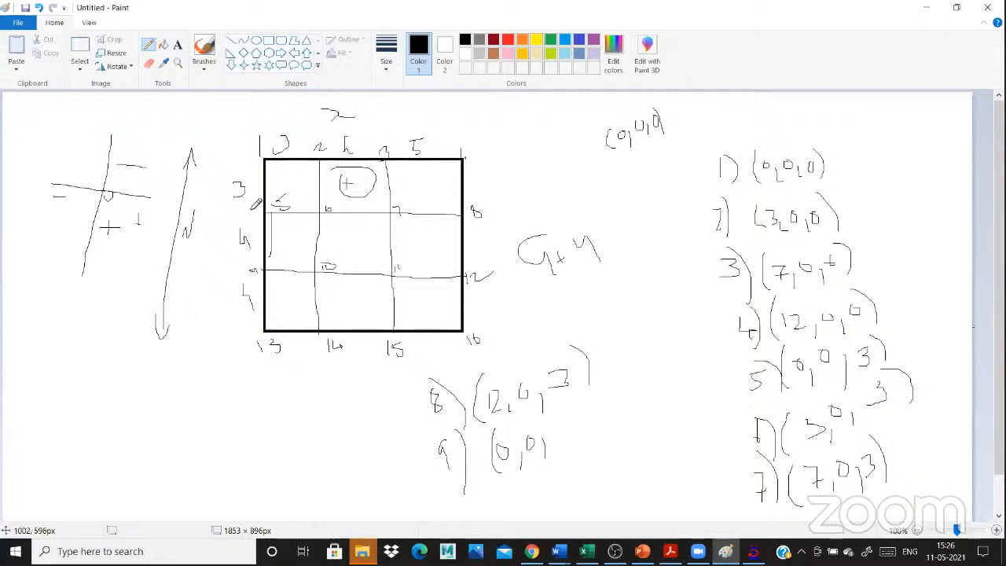
{"action": "mouse_move", "coordinate": [557, 410]}
{"action": "left_mouse_down"}
{"action": "mouse_move", "coordinate": [568, 435]}
{"action": "mouse_move", "coordinate": [598, 412]}
{"action": "left_mouse_up"}
Write node 10 with coordinates (3,0,7) below node 9 and add the number 11 beside it.
{"action": "mouse_move", "coordinate": [488, 495]}
{"action": "left_mouse_down"}
{"action": "mouse_move", "coordinate": [487, 512]}
{"action": "mouse_move", "coordinate": [508, 483]}
{"action": "mouse_move", "coordinate": [529, 503]}
{"action": "mouse_move", "coordinate": [541, 492]}
{"action": "mouse_move", "coordinate": [548, 500]}
{"action": "left_mouse_up"}
{"action": "left_click_drag", "start_coordinate": [555, 465], "coordinate": [568, 489]}
{"action": "left_click_drag", "start_coordinate": [583, 446], "coordinate": [588, 464]}
{"action": "mouse_move", "coordinate": [595, 427]}
{"action": "left_mouse_down"}
{"action": "mouse_move", "coordinate": [595, 498]}
{"action": "mouse_move", "coordinate": [614, 502]}
{"action": "left_mouse_up"}
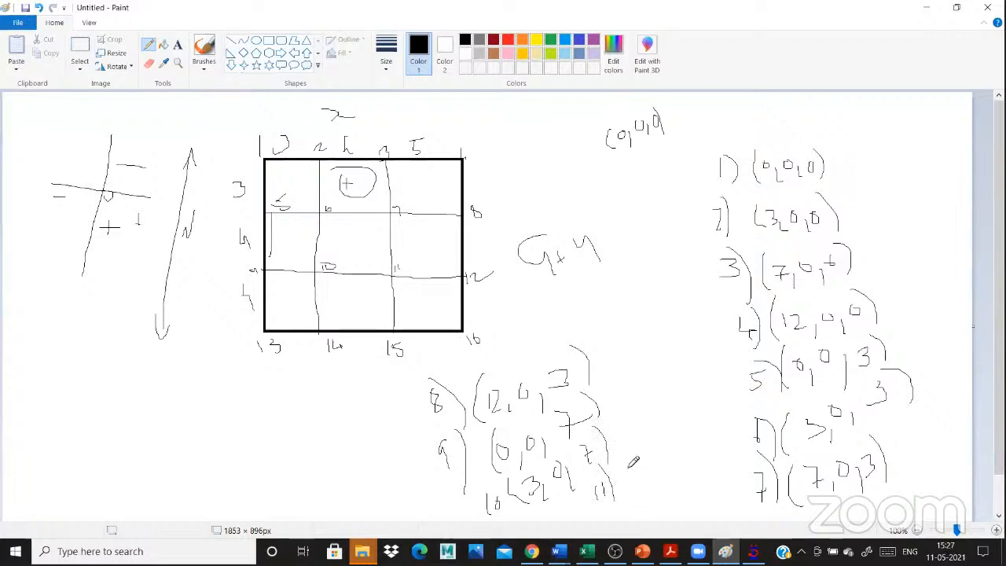
Write the coordinates (7,0,7) for node 11.
{"action": "left_click_drag", "start_coordinate": [616, 463], "coordinate": [622, 493]}
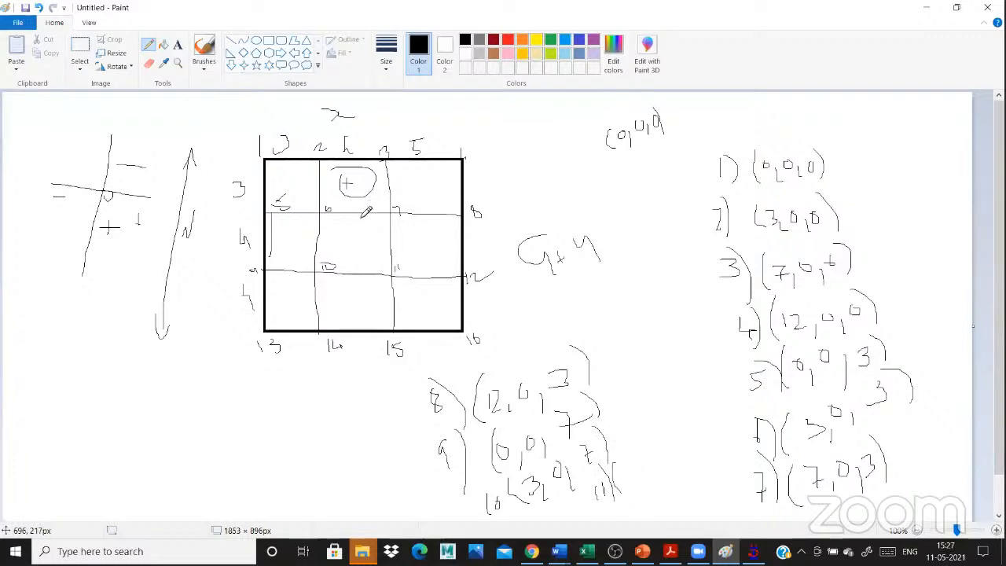
{"action": "left_click_drag", "start_coordinate": [617, 463], "coordinate": [628, 475]}
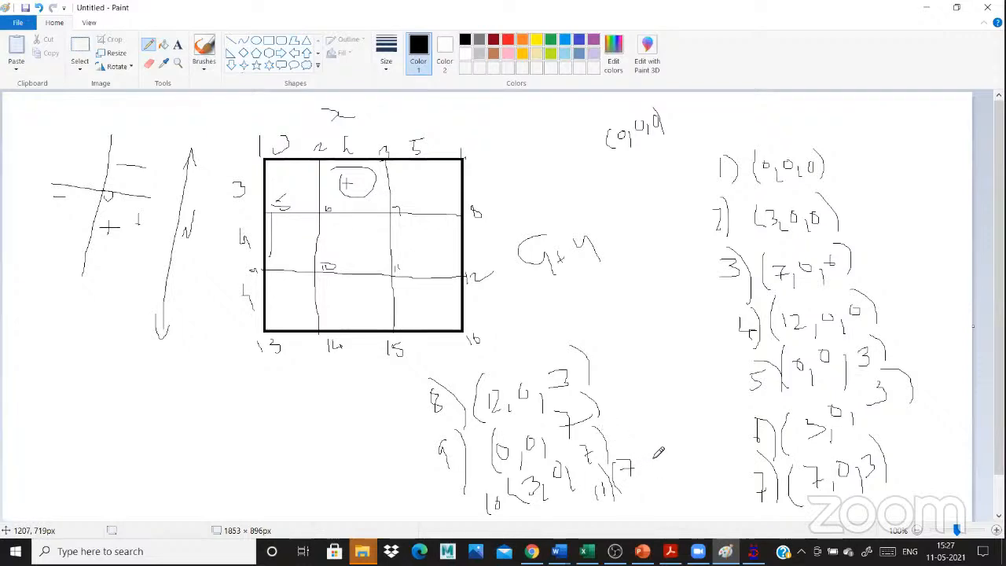
{"action": "left_click_drag", "start_coordinate": [644, 471], "coordinate": [643, 479]}
{"action": "left_click_drag", "start_coordinate": [651, 449], "coordinate": [651, 451]}
{"action": "left_click_drag", "start_coordinate": [663, 459], "coordinate": [661, 475]}
{"action": "left_click_drag", "start_coordinate": [670, 440], "coordinate": [682, 453]}
{"action": "left_click_drag", "start_coordinate": [689, 422], "coordinate": [711, 445]}
Write node 12 with coordinates (12,0,7) below node 11.
{"action": "mouse_move", "coordinate": [621, 495]}
{"action": "left_mouse_down"}
{"action": "mouse_move", "coordinate": [633, 514]}
{"action": "mouse_move", "coordinate": [660, 505]}
{"action": "left_mouse_up"}
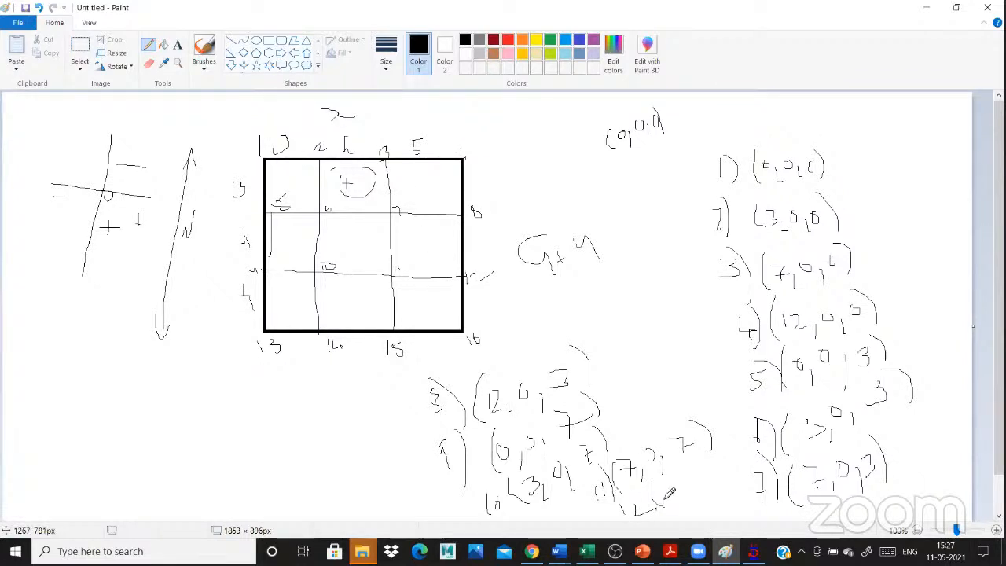
{"action": "mouse_move", "coordinate": [673, 499]}
{"action": "left_mouse_down"}
{"action": "mouse_move", "coordinate": [680, 481]}
{"action": "mouse_move", "coordinate": [718, 482]}
{"action": "left_mouse_up"}
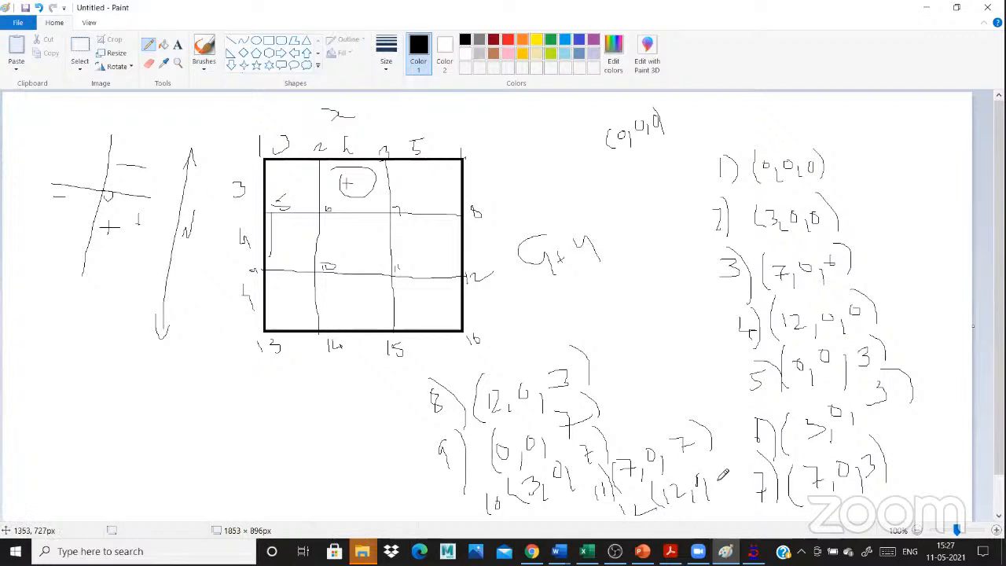
{"action": "left_click_drag", "start_coordinate": [727, 441], "coordinate": [741, 469]}
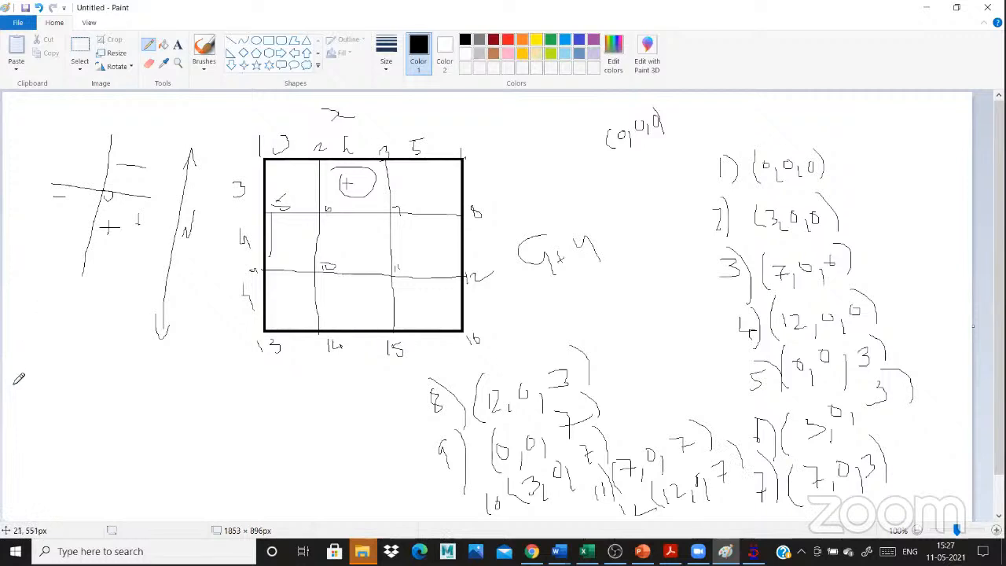
Write node 13 with coordinates (0,0,11) below the plan grid.
{"action": "left_click_drag", "start_coordinate": [11, 383], "coordinate": [12, 401]}
{"action": "mouse_move", "coordinate": [16, 385]}
{"action": "left_mouse_down"}
{"action": "mouse_move", "coordinate": [35, 393]}
{"action": "mouse_move", "coordinate": [45, 418]}
{"action": "left_mouse_up"}
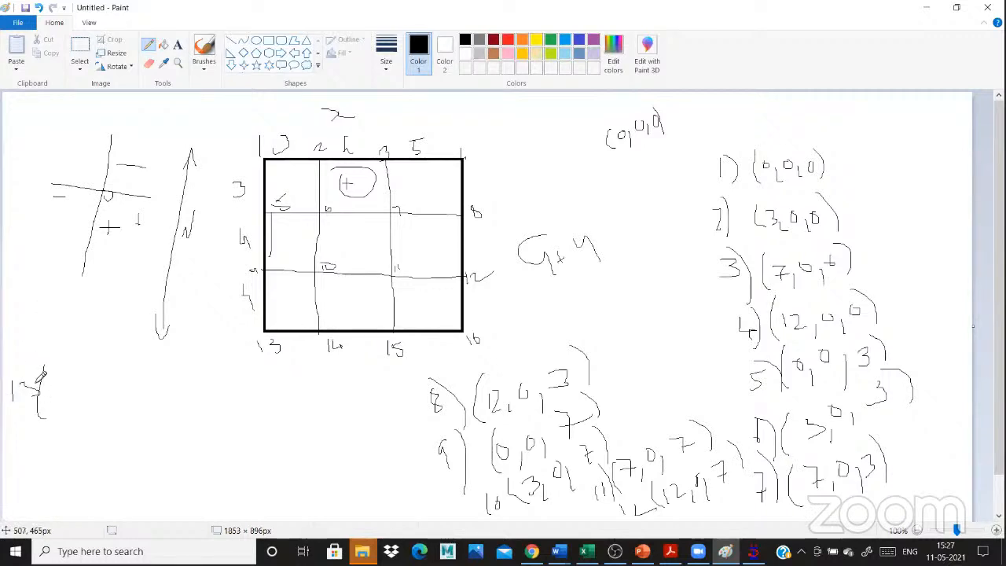
{"action": "mouse_move", "coordinate": [60, 382]}
{"action": "left_mouse_down"}
{"action": "mouse_move", "coordinate": [57, 402]}
{"action": "mouse_move", "coordinate": [68, 382]}
{"action": "mouse_move", "coordinate": [77, 419]}
{"action": "left_mouse_up"}
{"action": "left_click_drag", "start_coordinate": [91, 393], "coordinate": [92, 395]}
{"action": "left_click_drag", "start_coordinate": [102, 404], "coordinate": [101, 429]}
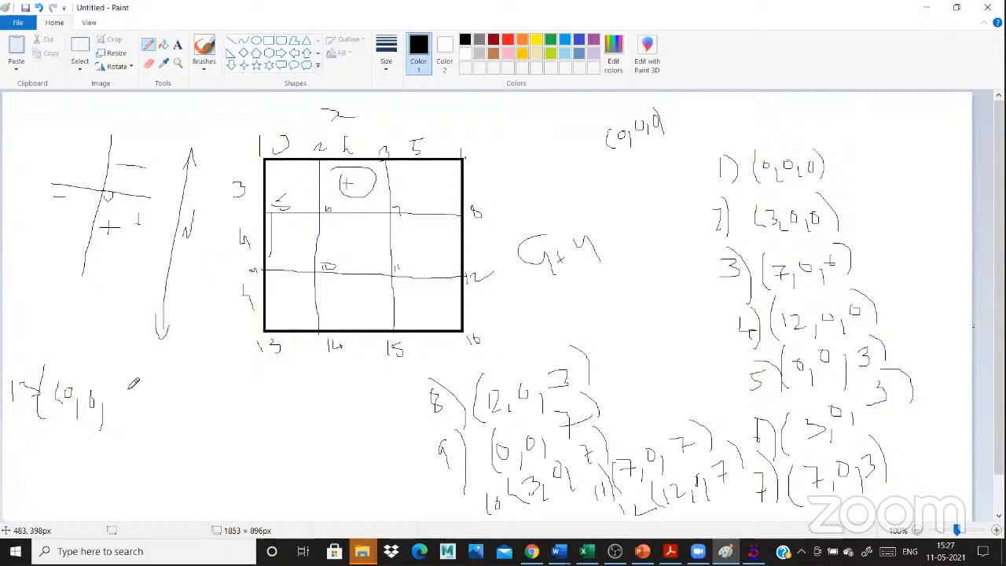
{"action": "left_click_drag", "start_coordinate": [130, 393], "coordinate": [129, 407]}
{"action": "left_click_drag", "start_coordinate": [133, 368], "coordinate": [146, 416]}
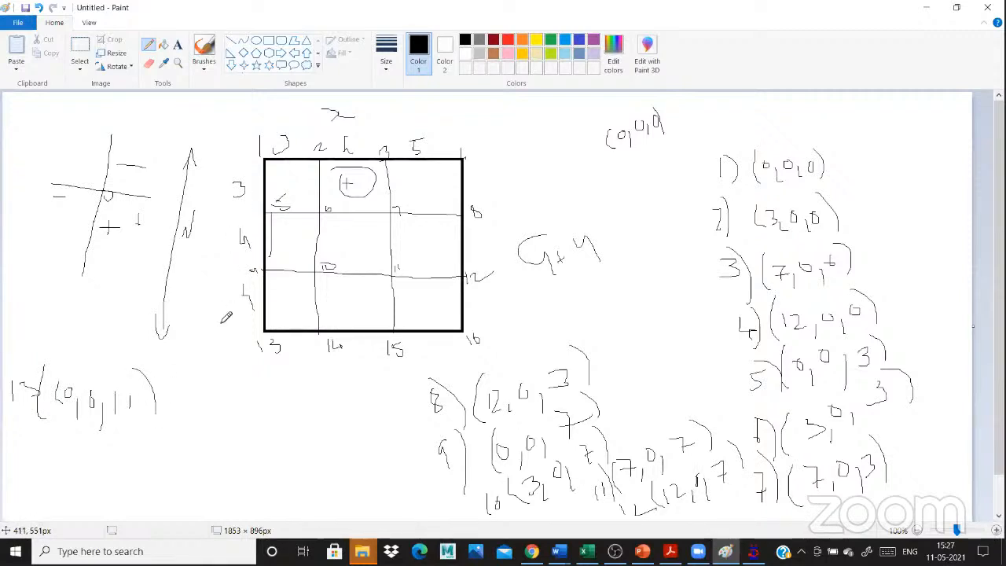
Write node 14 with coordinates (3,0,11) below node 13.
{"action": "mouse_move", "coordinate": [27, 442]}
{"action": "left_mouse_down"}
{"action": "mouse_move", "coordinate": [28, 474]}
{"action": "mouse_move", "coordinate": [53, 446]}
{"action": "mouse_move", "coordinate": [79, 472]}
{"action": "left_mouse_up"}
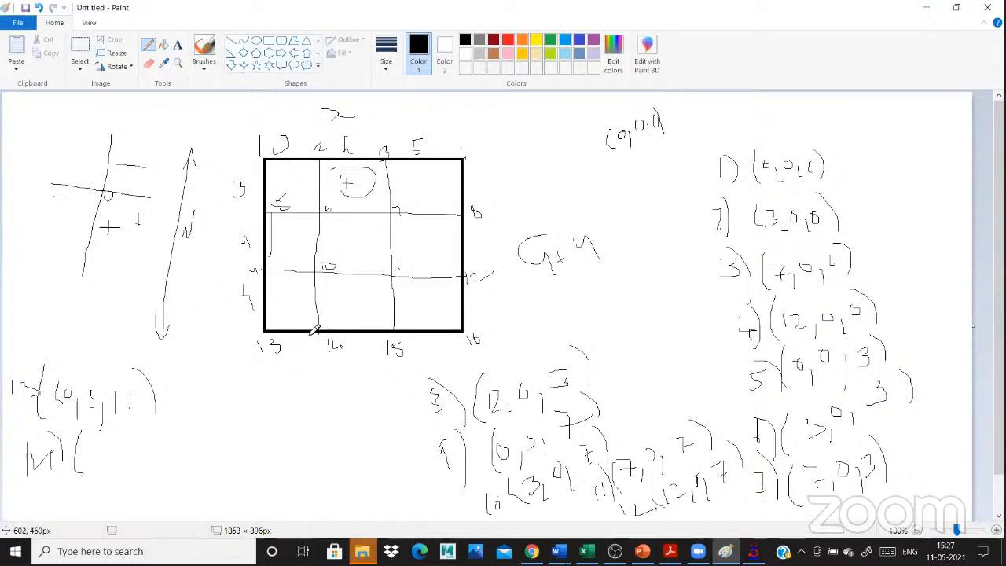
{"action": "mouse_move", "coordinate": [94, 443]}
{"action": "left_mouse_down"}
{"action": "mouse_move", "coordinate": [106, 446]}
{"action": "mouse_move", "coordinate": [89, 467]}
{"action": "mouse_move", "coordinate": [110, 470]}
{"action": "mouse_move", "coordinate": [119, 448]}
{"action": "mouse_move", "coordinate": [127, 471]}
{"action": "left_mouse_up"}
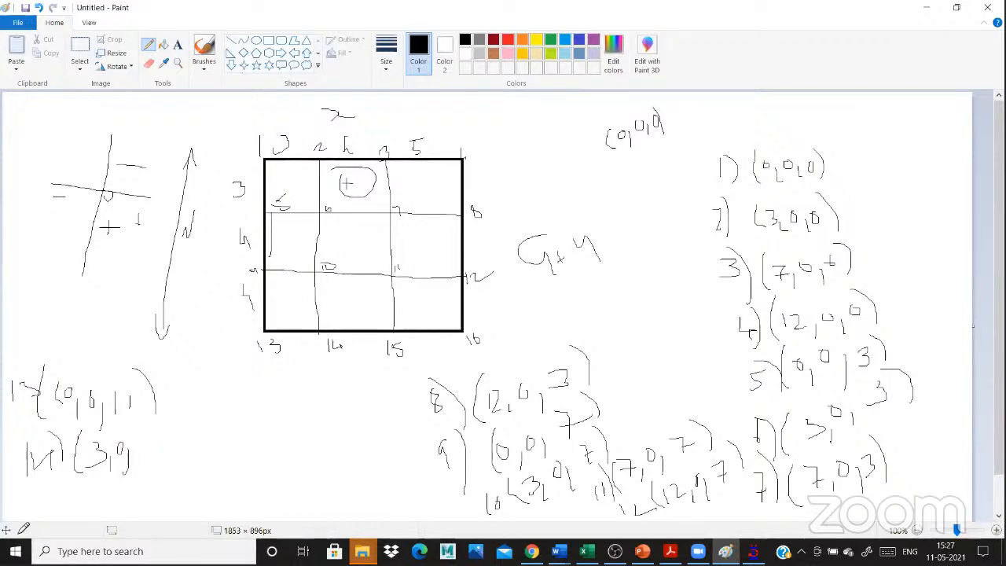
{"action": "left_click_drag", "start_coordinate": [140, 437], "coordinate": [164, 456]}
Write node 15 with coordinates (7,0,11) beside node 14.
{"action": "left_click_drag", "start_coordinate": [115, 481], "coordinate": [119, 500]}
{"action": "left_click_drag", "start_coordinate": [126, 486], "coordinate": [124, 501]}
{"action": "left_click_drag", "start_coordinate": [126, 485], "coordinate": [160, 498]}
{"action": "left_click_drag", "start_coordinate": [182, 460], "coordinate": [191, 499]}
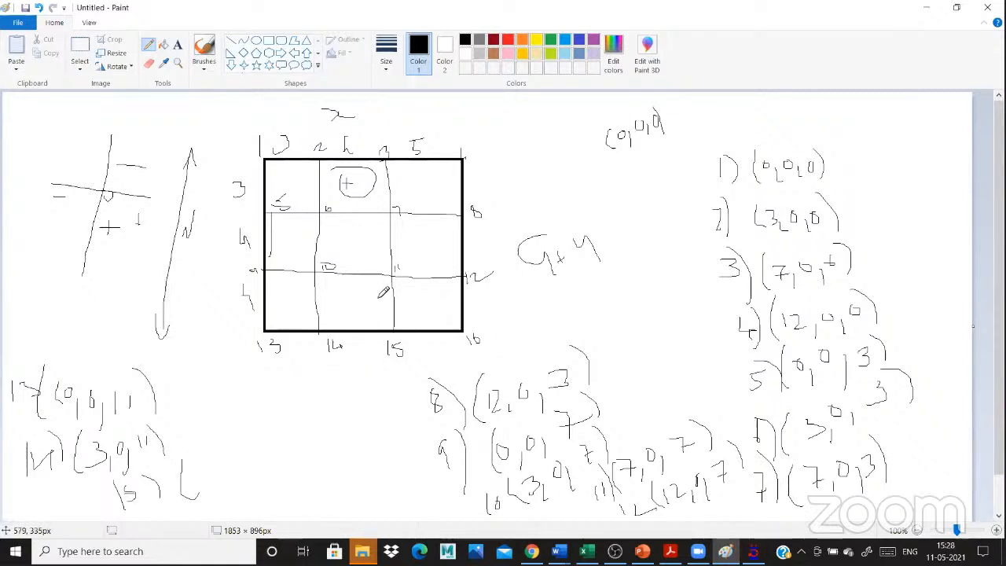
{"action": "mouse_move", "coordinate": [203, 471]}
{"action": "left_mouse_down"}
{"action": "mouse_move", "coordinate": [198, 497]}
{"action": "mouse_move", "coordinate": [218, 471]}
{"action": "mouse_move", "coordinate": [224, 492]}
{"action": "left_mouse_up"}
{"action": "mouse_move", "coordinate": [231, 454]}
{"action": "left_mouse_down"}
{"action": "mouse_move", "coordinate": [244, 476]}
{"action": "mouse_move", "coordinate": [254, 461]}
{"action": "mouse_move", "coordinate": [288, 458]}
{"action": "left_mouse_up"}
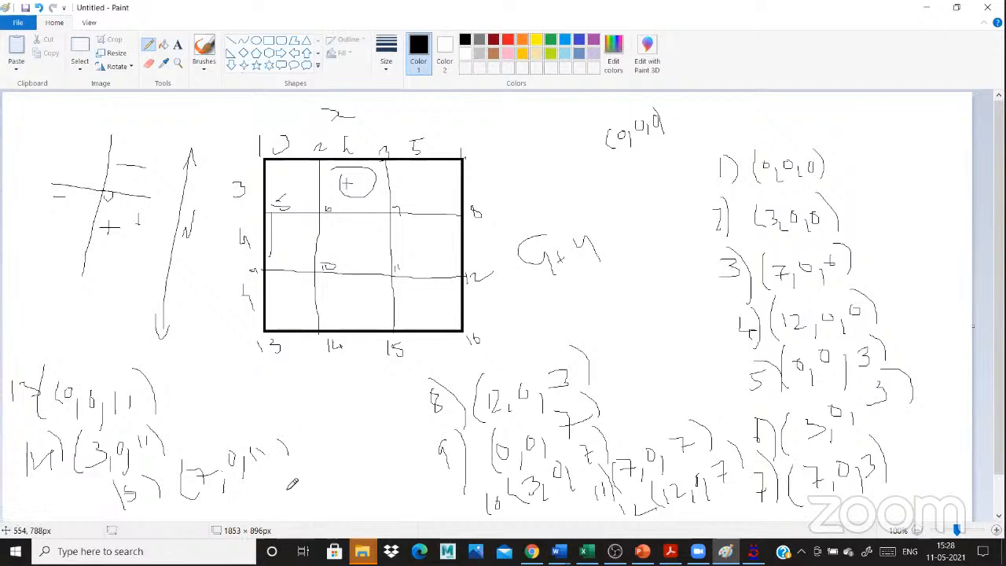
Write node 16 with coordinates (12,0,11) beside node 15.
{"action": "mouse_move", "coordinate": [283, 475]}
{"action": "left_mouse_down"}
{"action": "mouse_move", "coordinate": [280, 504]}
{"action": "mouse_move", "coordinate": [316, 504]}
{"action": "left_mouse_up"}
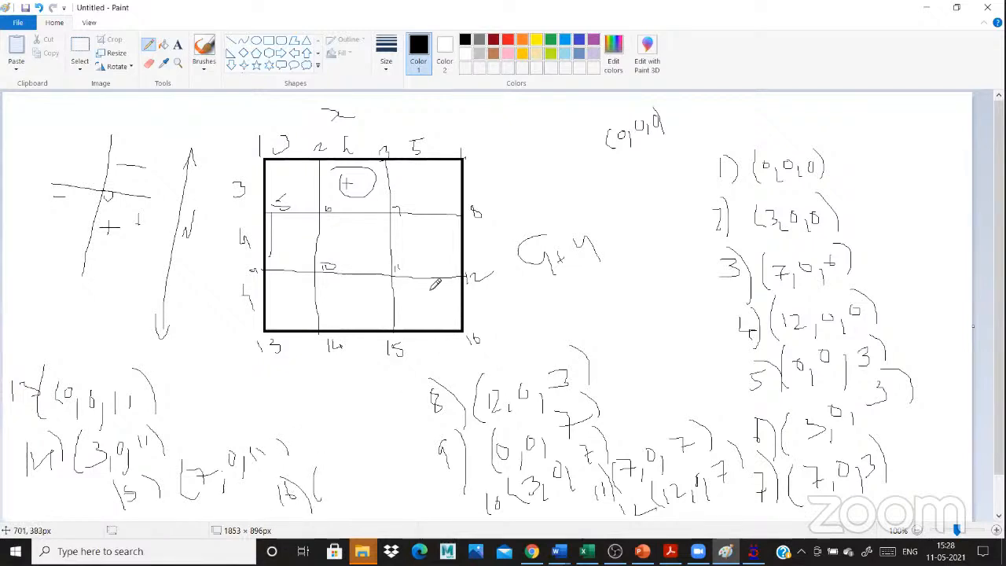
{"action": "mouse_move", "coordinate": [324, 473]}
{"action": "left_mouse_down"}
{"action": "mouse_move", "coordinate": [323, 492]}
{"action": "mouse_move", "coordinate": [355, 469]}
{"action": "left_mouse_up"}
{"action": "left_click_drag", "start_coordinate": [367, 472], "coordinate": [367, 490]}
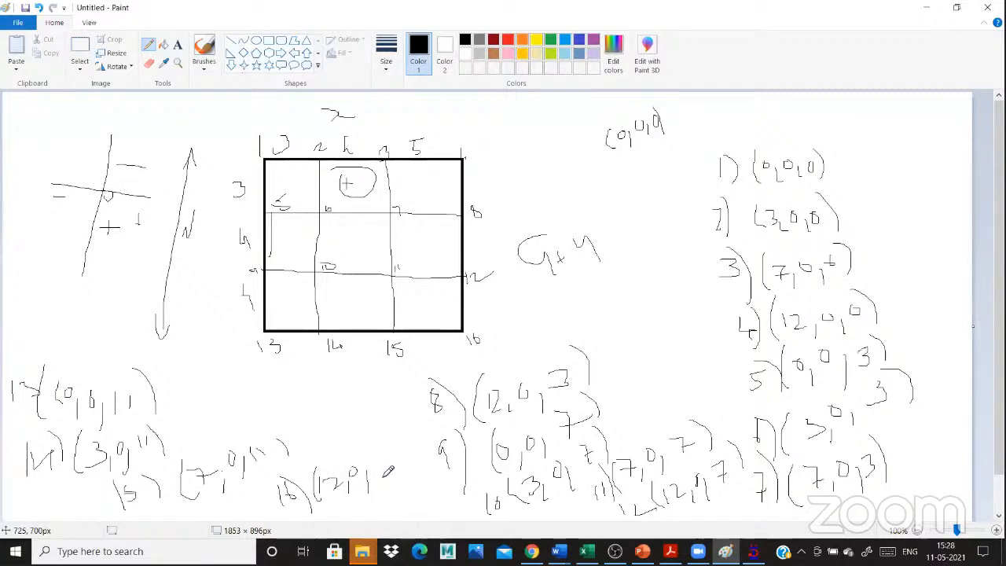
{"action": "mouse_move", "coordinate": [378, 461]}
{"action": "left_mouse_down"}
{"action": "mouse_move", "coordinate": [383, 473]}
{"action": "mouse_move", "coordinate": [391, 465]}
{"action": "mouse_move", "coordinate": [418, 481]}
{"action": "left_mouse_up"}
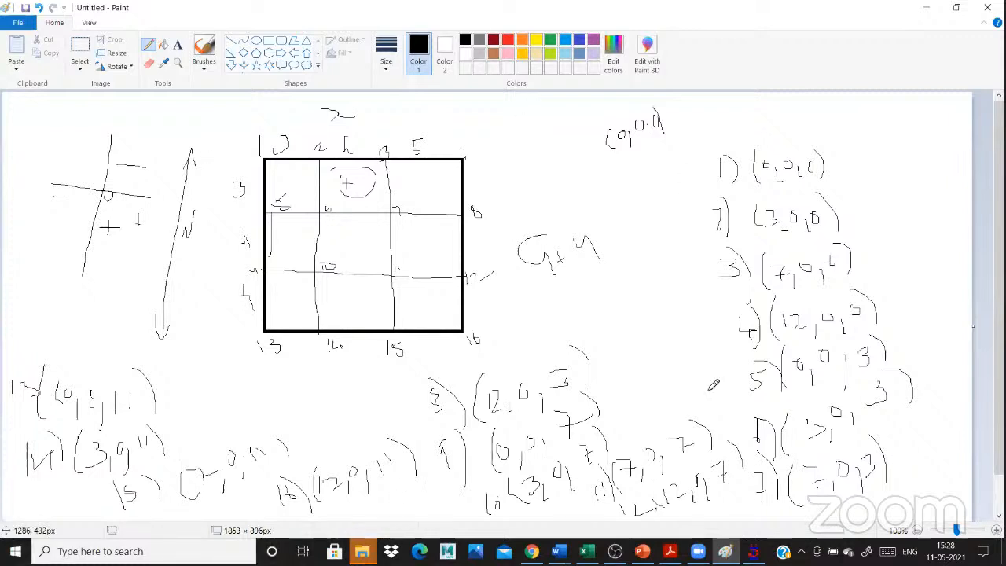
Switch to STAAD.Pro, accept the auto save, and enter nodes 2 to 4 at (3,0,0), (7,0,0) and (12,0,0) in the node table.
{"action": "left_click", "coordinate": [753, 552]}
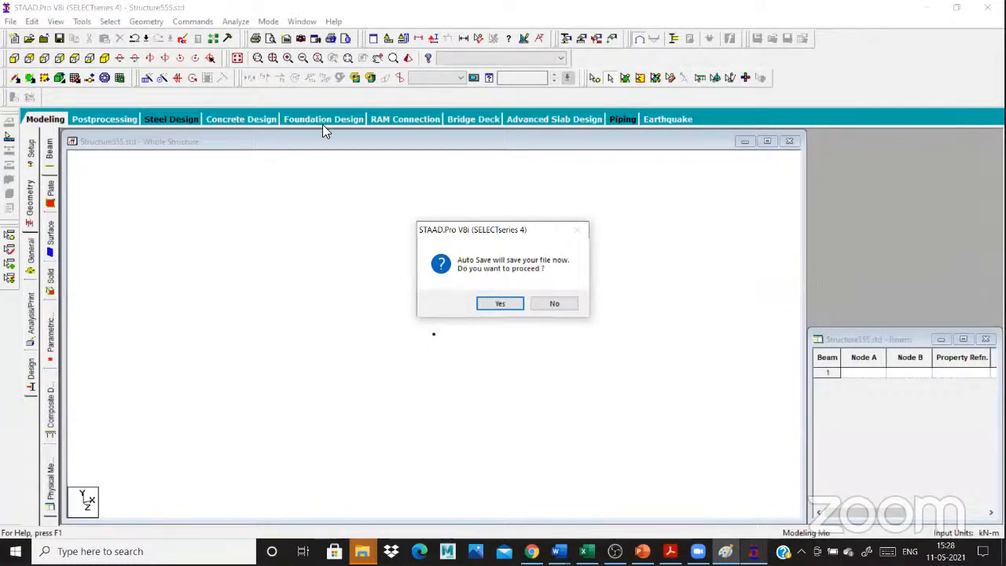
{"action": "key", "text": "Return"}
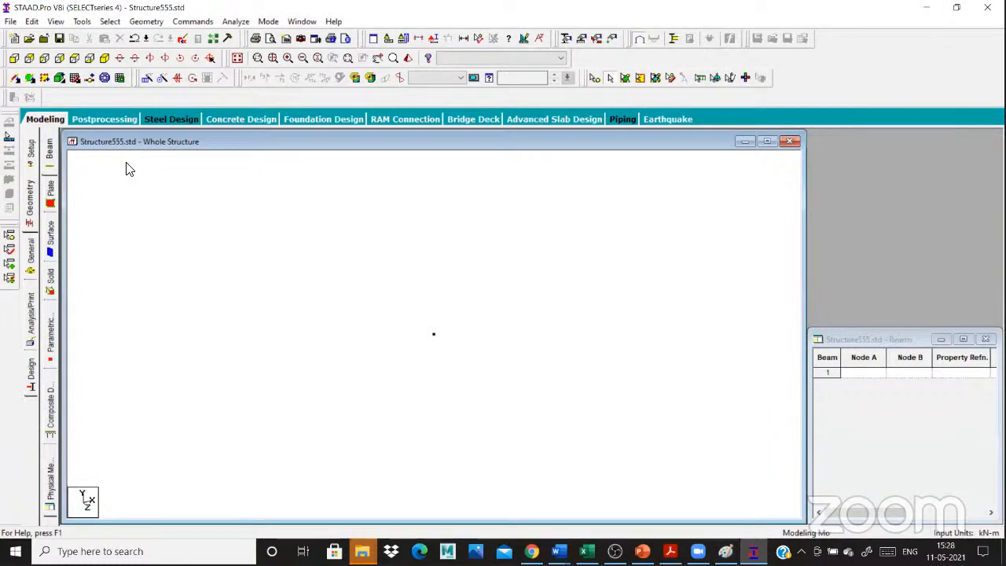
{"action": "type", "text": "7"}
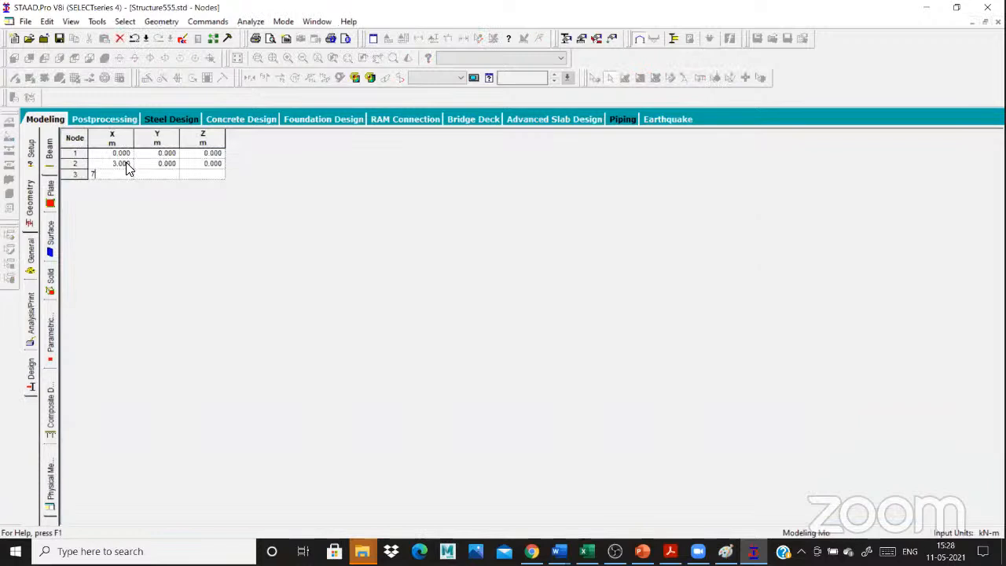
{"action": "key", "text": "Return"}
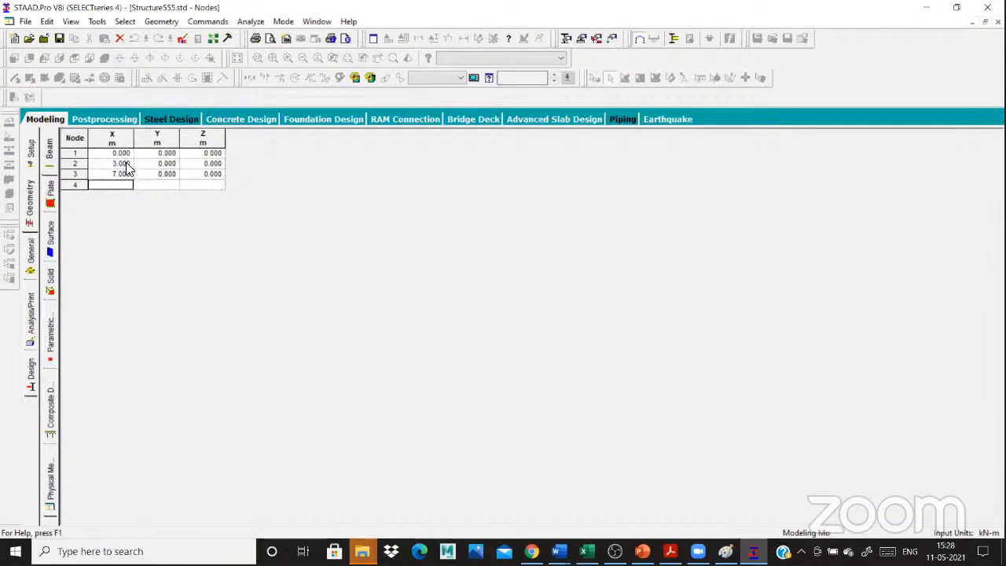
{"action": "type", "text": "12"}
{"action": "key", "text": "Tab"}
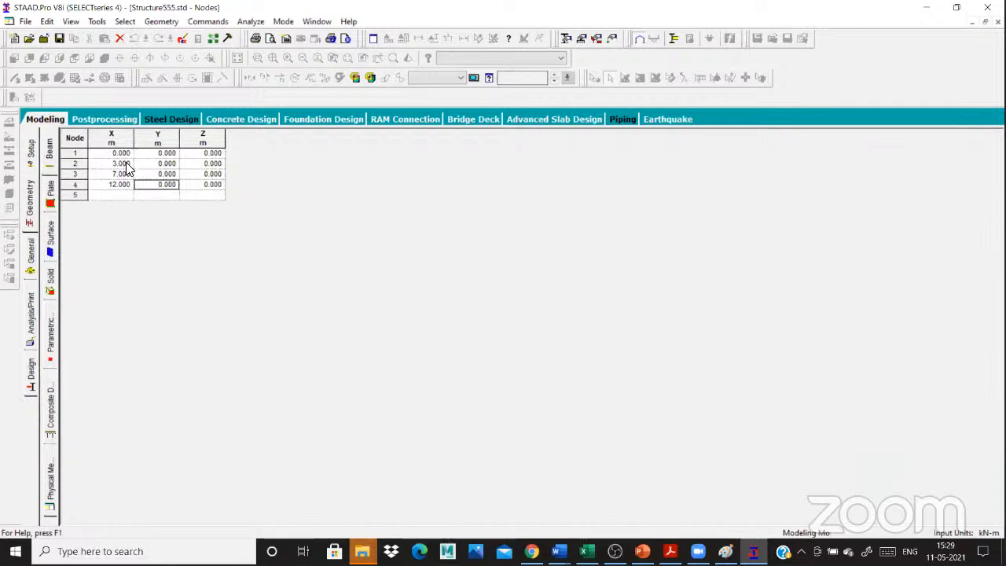
Enter nodes 5 to 8 at (0,0,3), (3,0,3), (7,0,3) and (12,0,3), consulting the Paint sketch.
{"action": "left_click", "coordinate": [202, 195]}
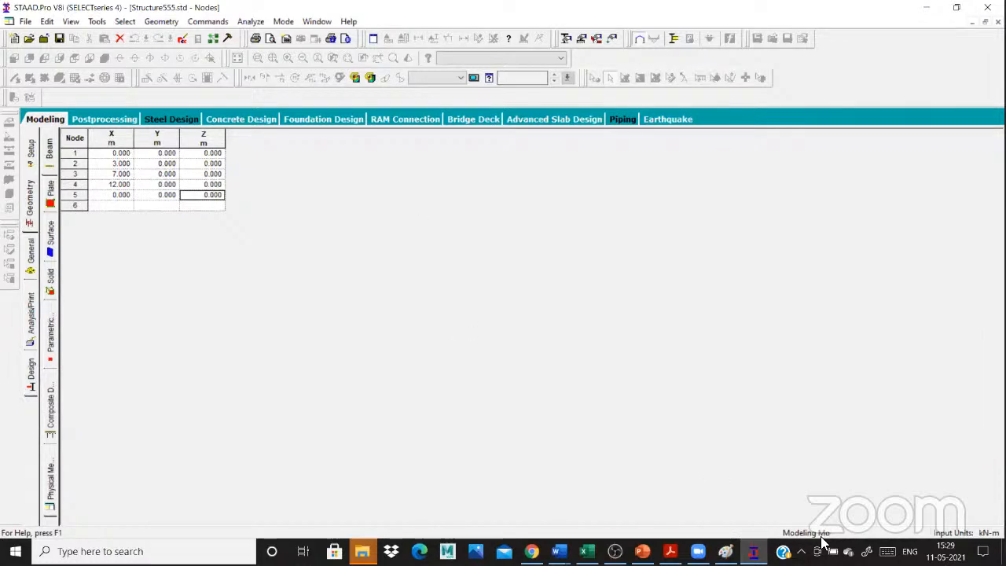
{"action": "left_click", "coordinate": [757, 547]}
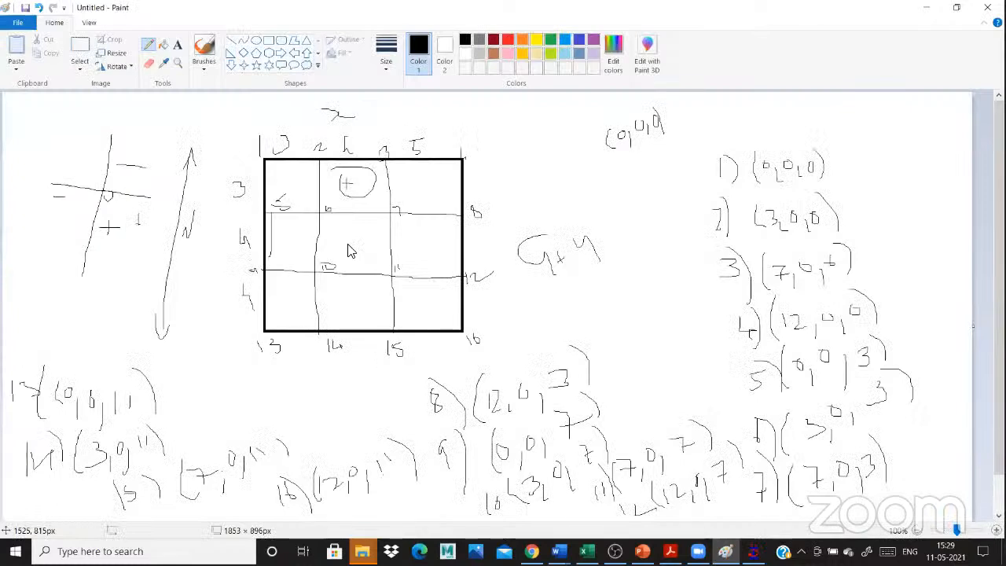
{"action": "key", "text": "alt+Tab"}
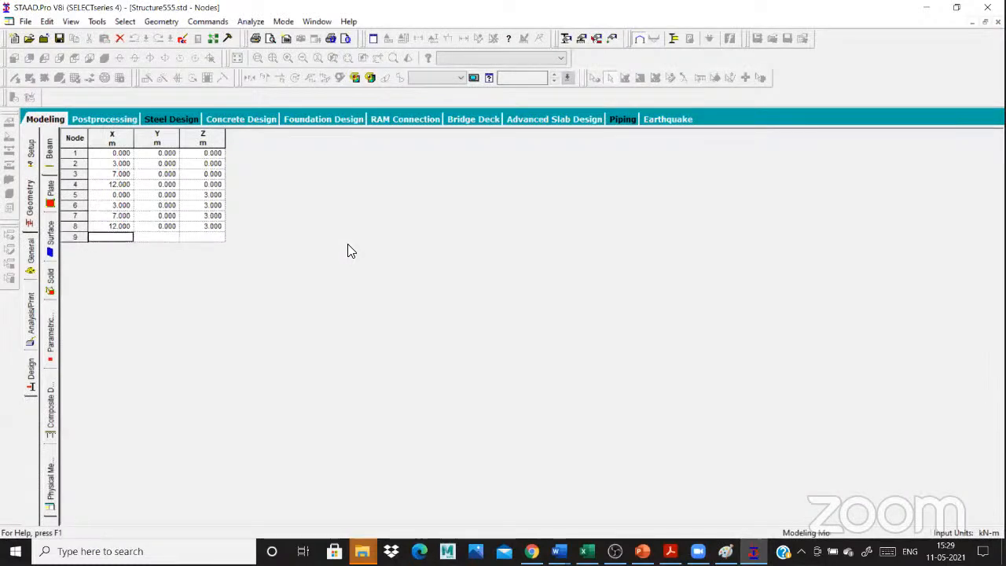
Enter node 9 at (0,0,7) and node 10 at (3,0,7), consulting the Paint sketch.
{"action": "type", "text": "0"}
{"action": "key", "text": "Tab"}
{"action": "key", "text": "Tab"}
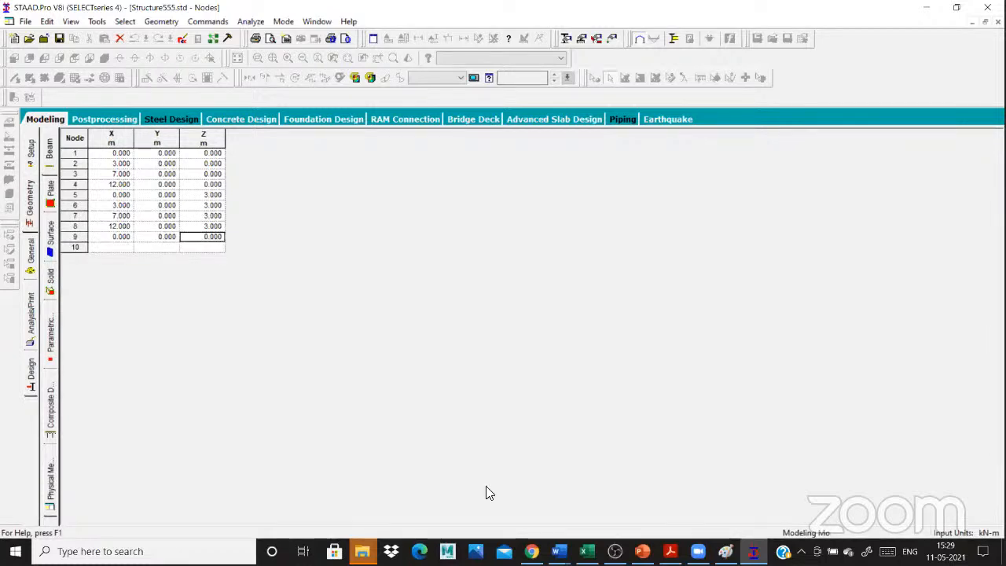
{"action": "left_click", "coordinate": [724, 552]}
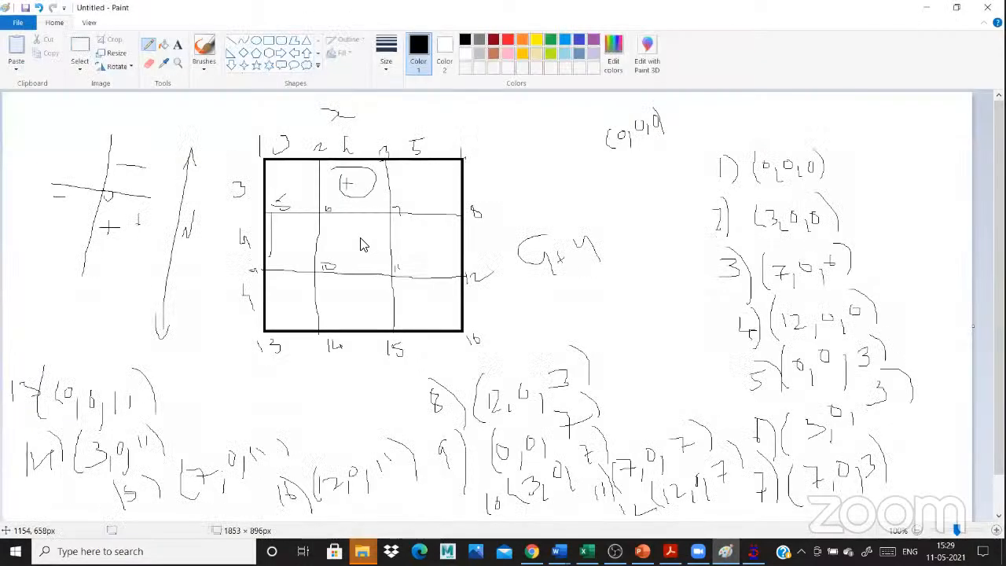
{"action": "key", "text": "alt+Tab"}
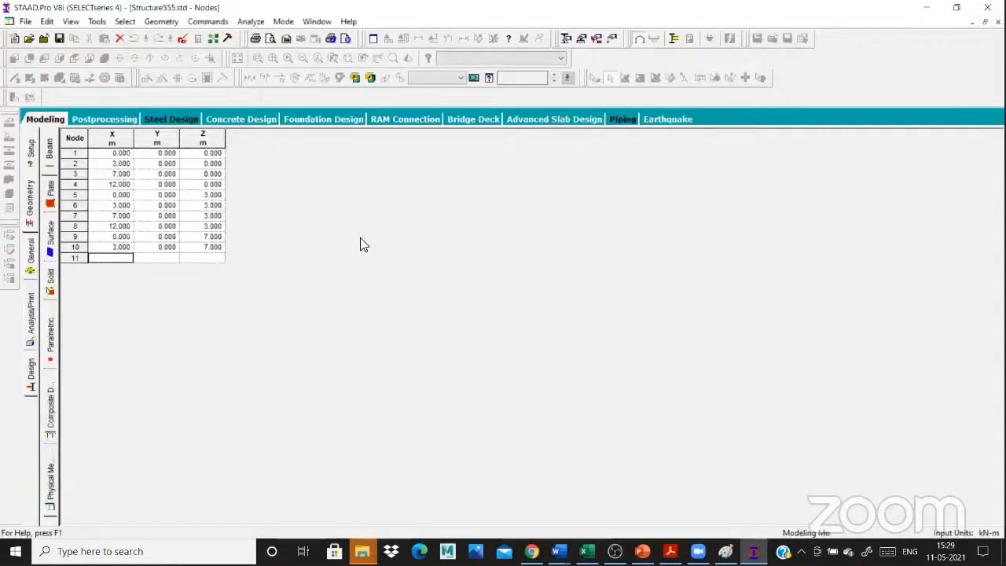
Enter node 11 at (7,0,7) and node 12 at (12,0,7) in the node table.
{"action": "type", "text": "7"}
{"action": "key", "text": "Tab"}
{"action": "key", "text": "Tab"}
{"action": "type", "text": "7"}
{"action": "key", "text": "Tab"}
{"action": "type", "text": "12"}
{"action": "key", "text": "Tab"}
{"action": "key", "text": "Tab"}
{"action": "type", "text": "7"}
{"action": "key", "text": "Tab"}
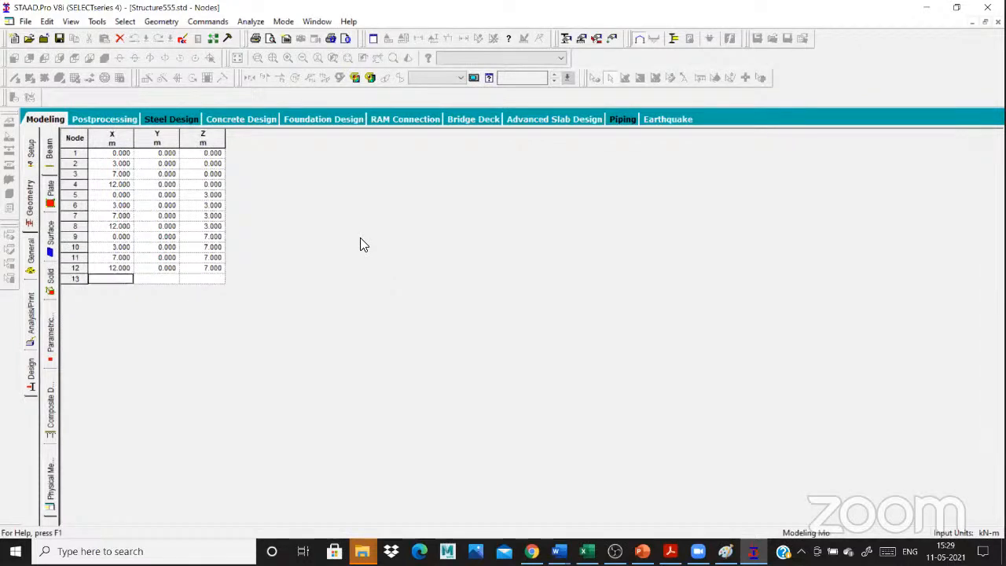
Enter nodes 13 to 16 at (0,0,11), (3,0,11), (7,0,11) and (12,0,11), consulting the Paint sketch.
{"action": "type", "text": "0"}
{"action": "key", "text": "Tab"}
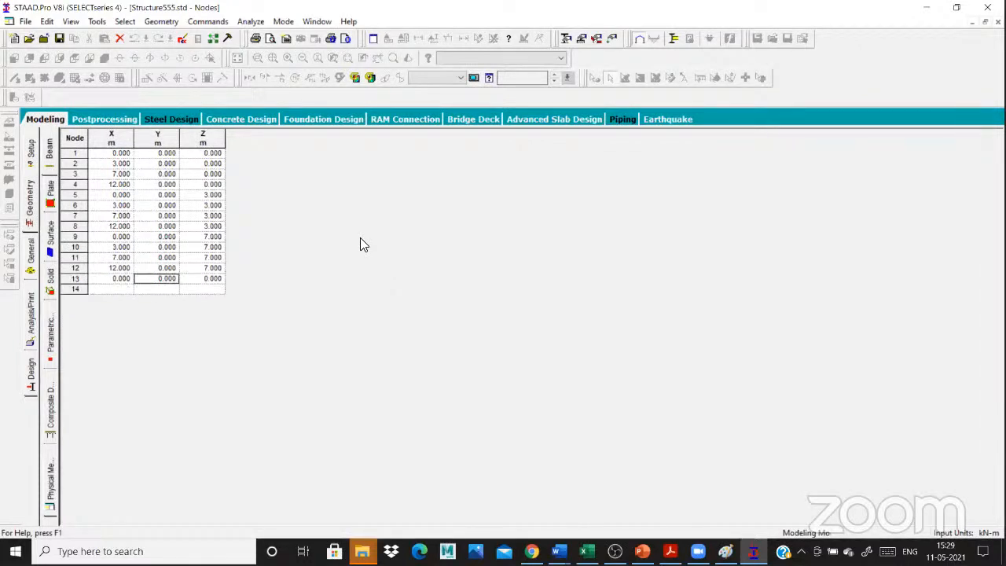
{"action": "key", "text": "Tab"}
{"action": "left_click", "coordinate": [726, 551]}
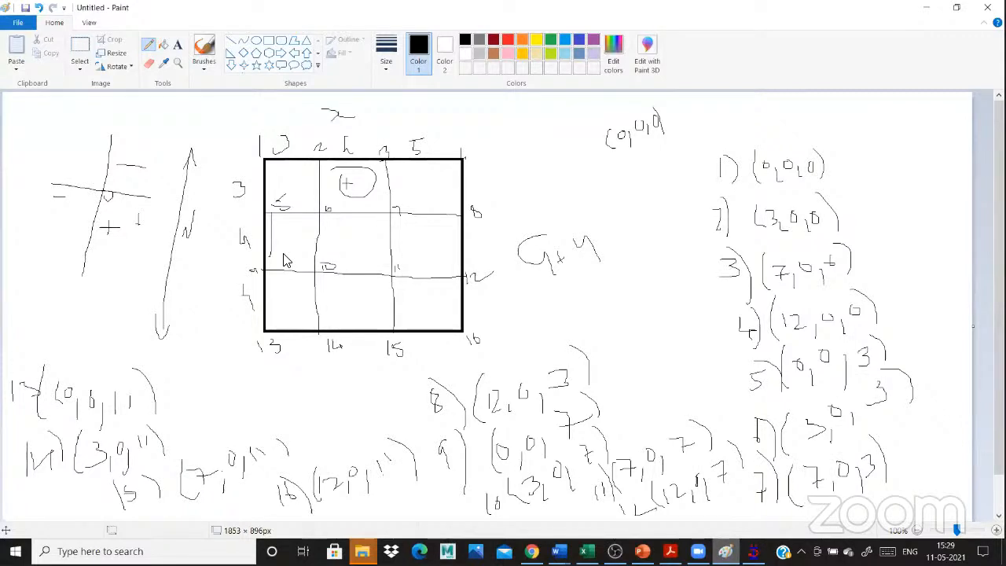
{"action": "key", "text": "alt+Tab"}
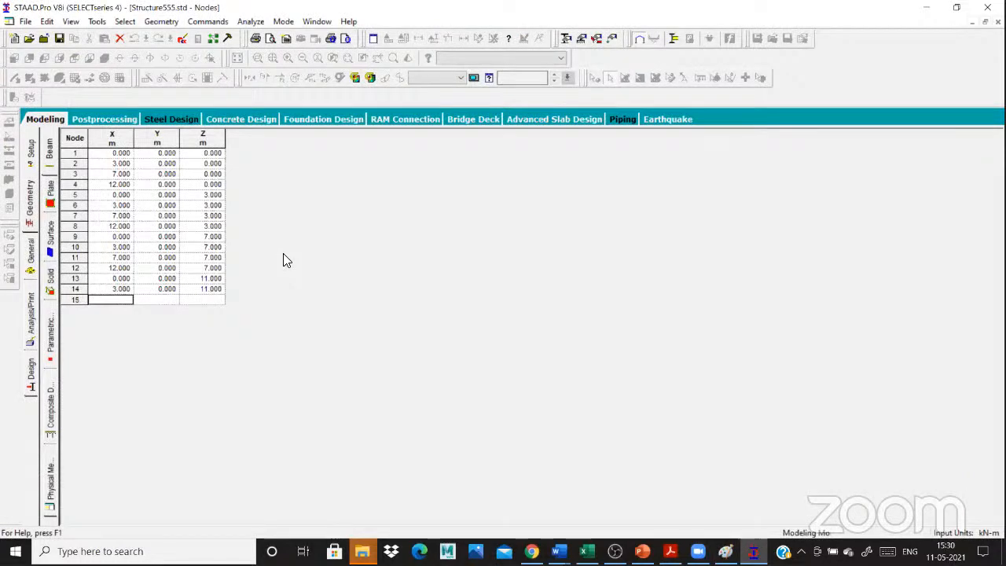
{"action": "type", "text": "7.000\t0.000\t11.000 12.000\t0.000\t11.000"}
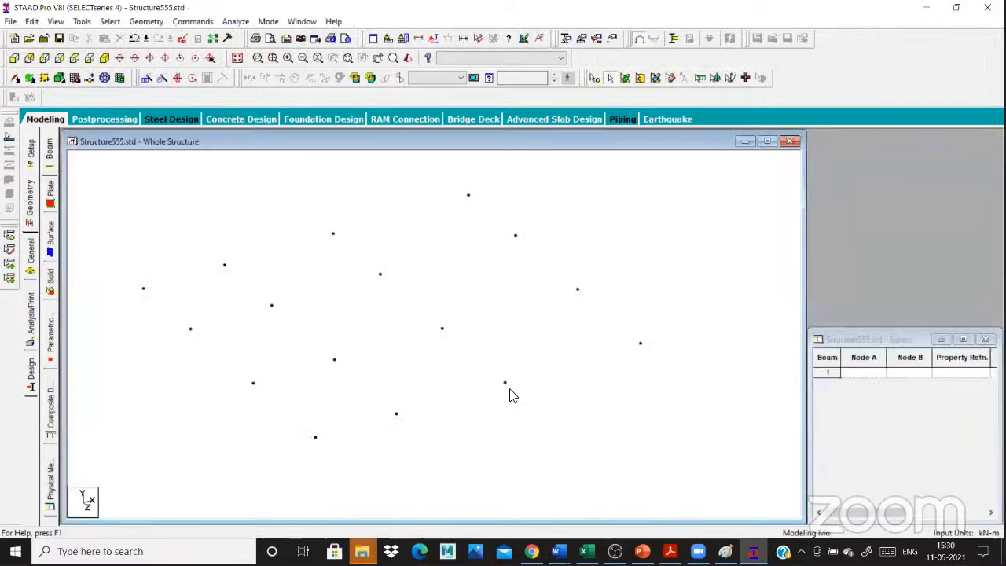
Turn on the node number labels in the whole structure view.
{"action": "scroll", "coordinate": [477, 388], "scroll_direction": "down", "scroll_amount": 2}
{"action": "right_click", "coordinate": [258, 210]}
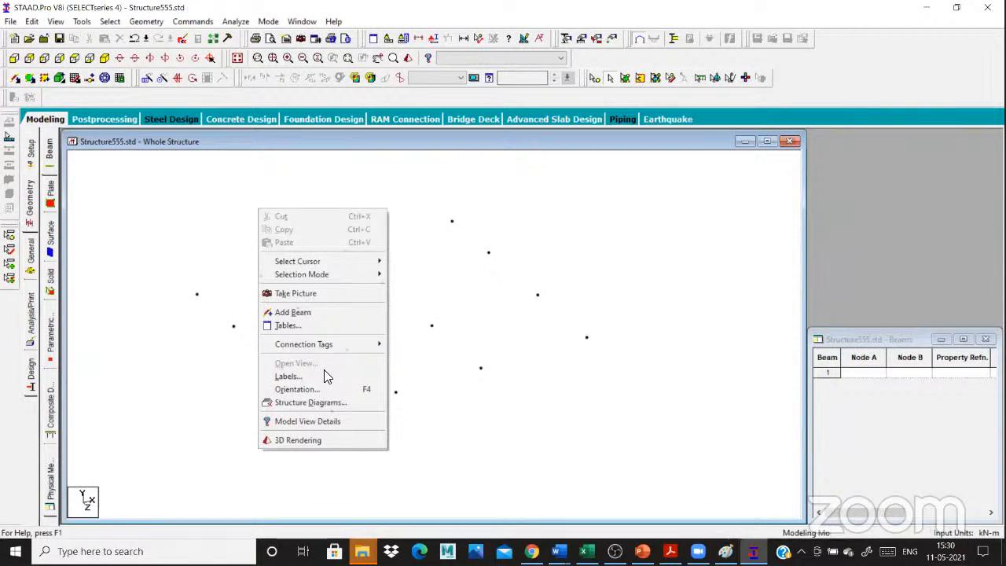
{"action": "left_click", "coordinate": [326, 376]}
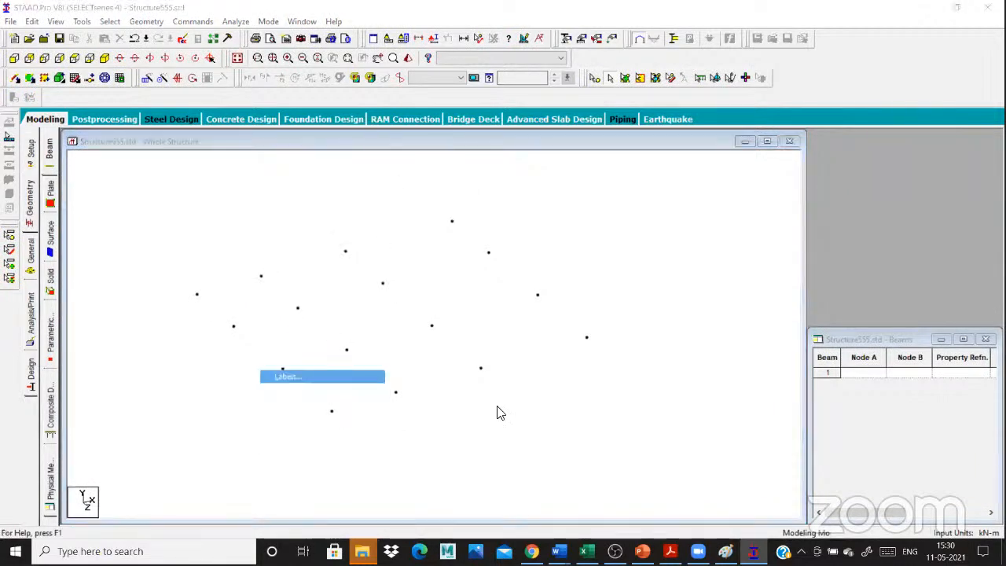
{"action": "key", "text": "Escape"}
{"action": "key", "text": "shift+n"}
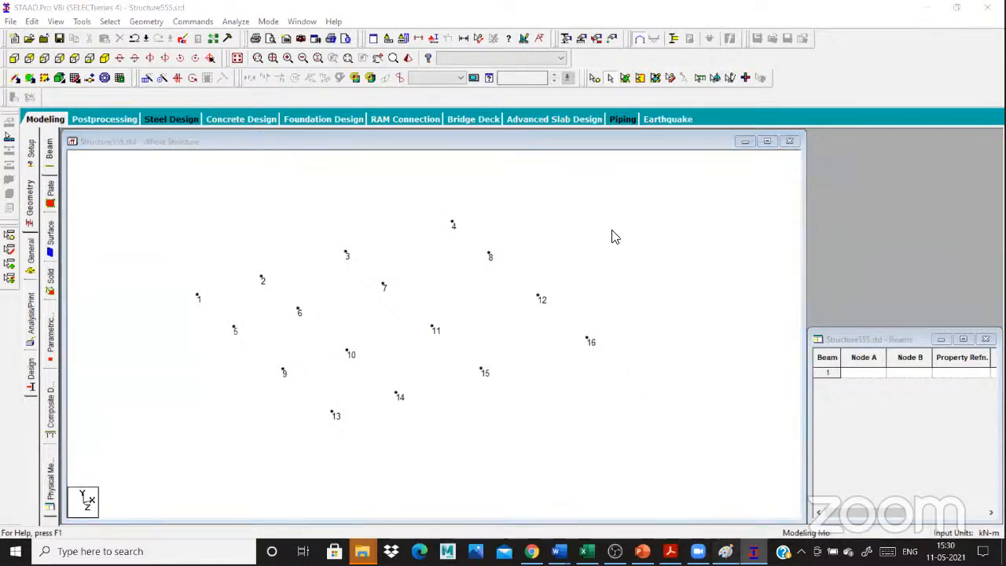
Switch to Paint and sketch a frame elevation beside the G+4 note, with a top beam and four columns on supports.
{"action": "key", "text": "alt+Tab"}
{"action": "left_click_drag", "start_coordinate": [615, 229], "coordinate": [620, 327]}
{"action": "mouse_move", "coordinate": [614, 230]}
{"action": "left_mouse_down"}
{"action": "mouse_move", "coordinate": [714, 317]}
{"action": "mouse_move", "coordinate": [644, 319]}
{"action": "left_mouse_up"}
{"action": "left_click_drag", "start_coordinate": [672, 234], "coordinate": [675, 302]}
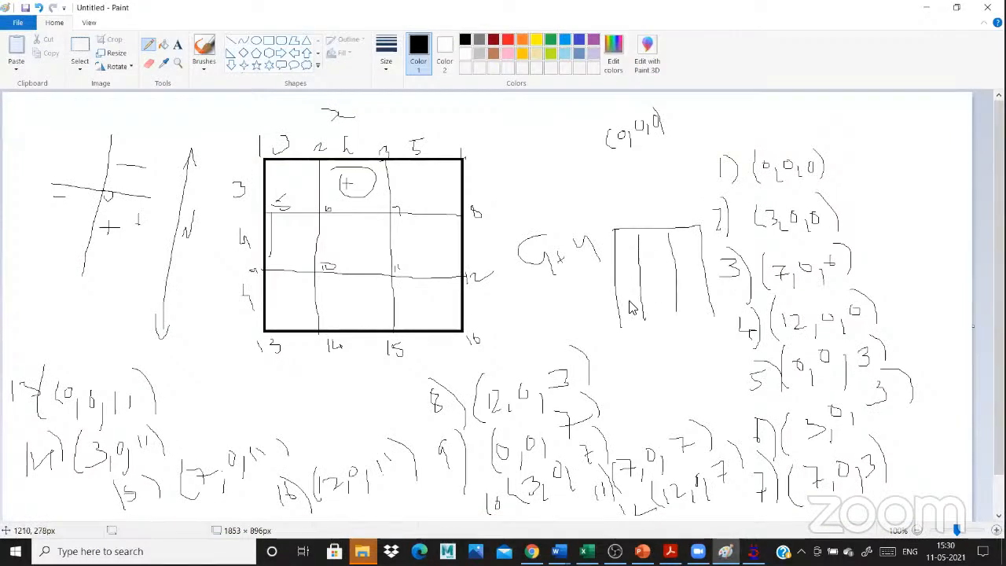
{"action": "left_click_drag", "start_coordinate": [619, 324], "coordinate": [620, 335]}
{"action": "mouse_move", "coordinate": [646, 325]}
{"action": "left_mouse_down"}
{"action": "mouse_move", "coordinate": [646, 338]}
{"action": "mouse_move", "coordinate": [721, 317]}
{"action": "left_mouse_up"}
{"action": "left_click_drag", "start_coordinate": [709, 320], "coordinate": [708, 329]}
{"action": "left_click_drag", "start_coordinate": [720, 319], "coordinate": [721, 329]}
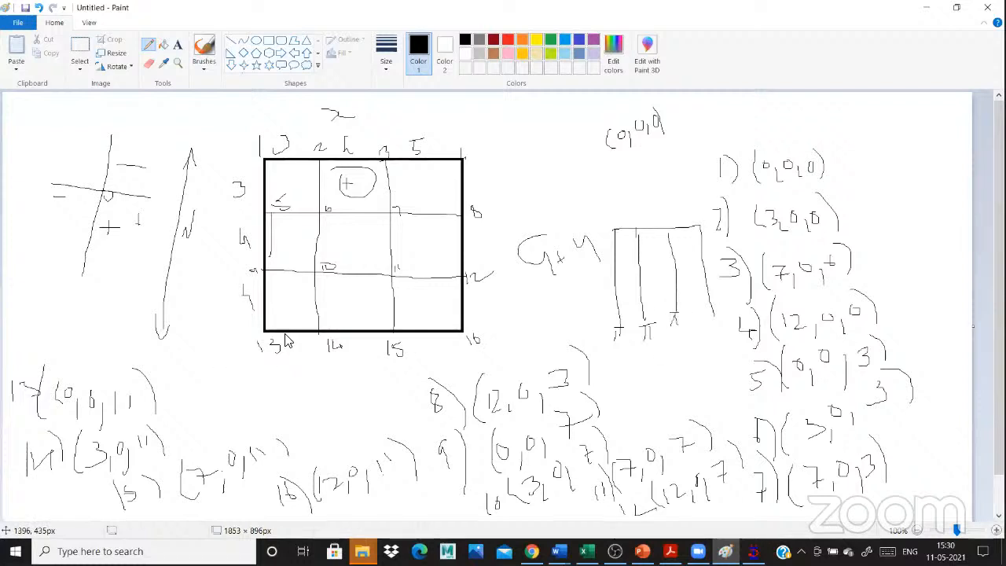
Label the elevation's three bays 3, 4 and 5, and draw a horizontal line across the columns above the supports.
{"action": "mouse_move", "coordinate": [625, 345]}
{"action": "left_mouse_down"}
{"action": "mouse_move", "coordinate": [636, 349]}
{"action": "mouse_move", "coordinate": [625, 367]}
{"action": "left_mouse_up"}
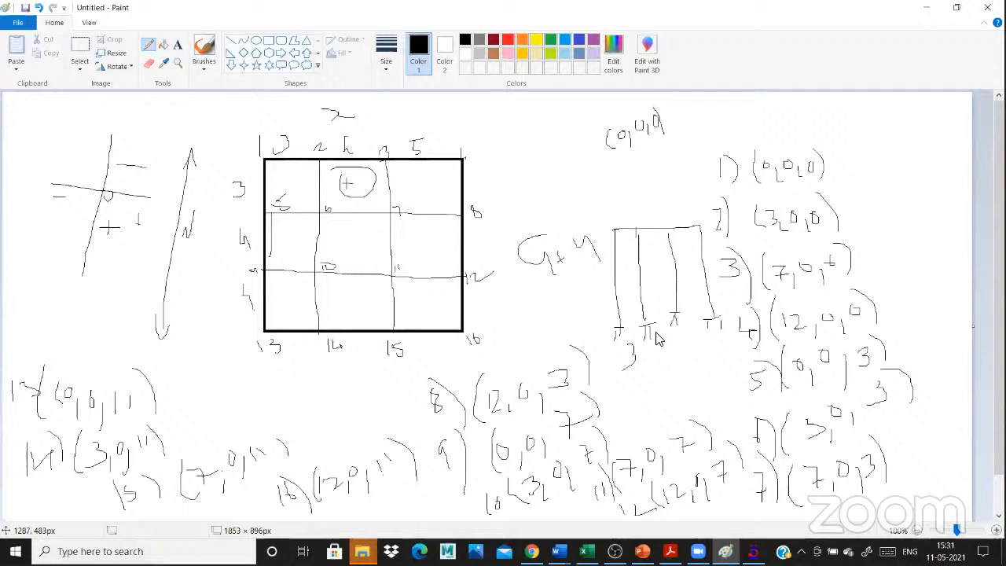
{"action": "left_click_drag", "start_coordinate": [660, 337], "coordinate": [666, 352]}
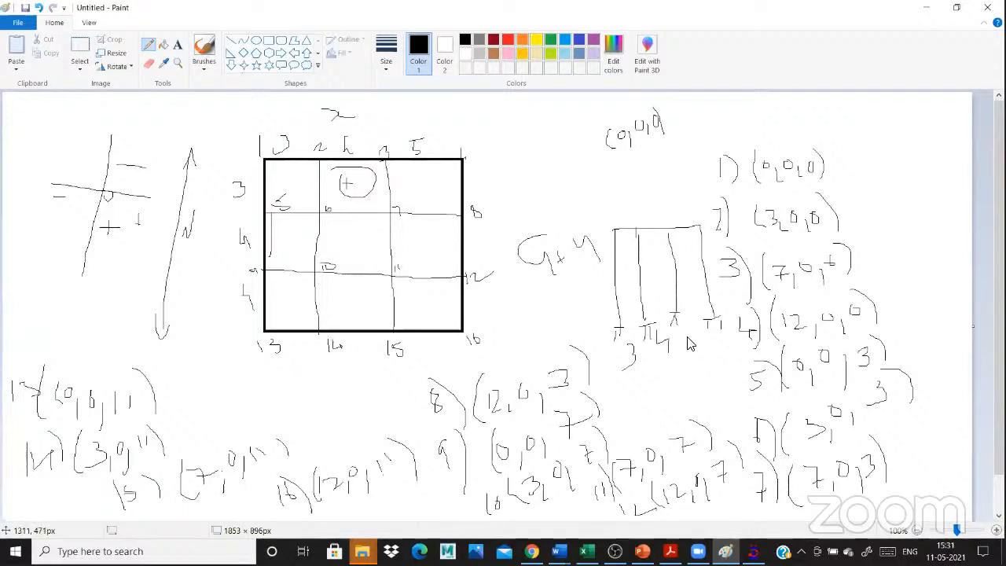
{"action": "left_click_drag", "start_coordinate": [695, 324], "coordinate": [699, 345]}
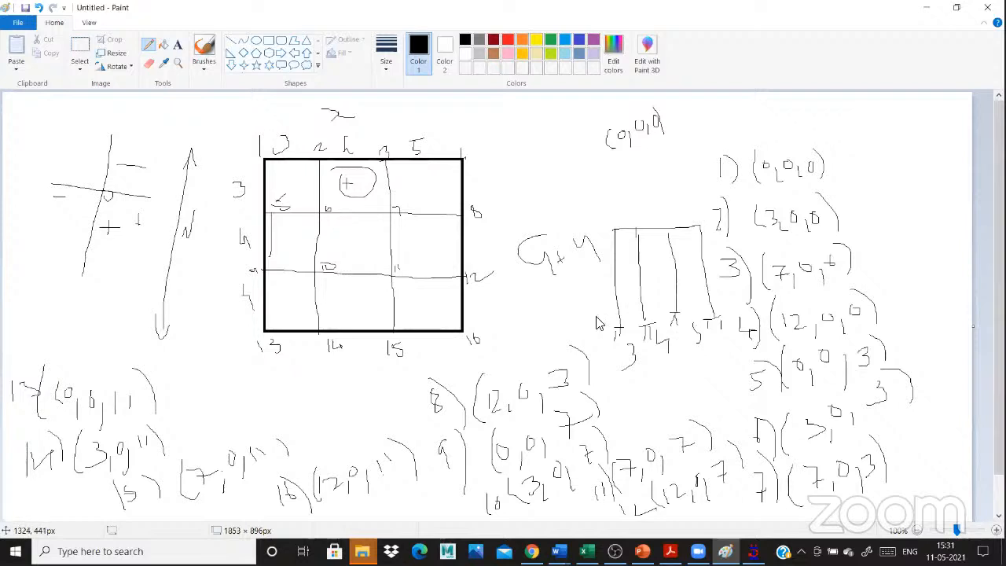
{"action": "left_click_drag", "start_coordinate": [614, 296], "coordinate": [717, 297]}
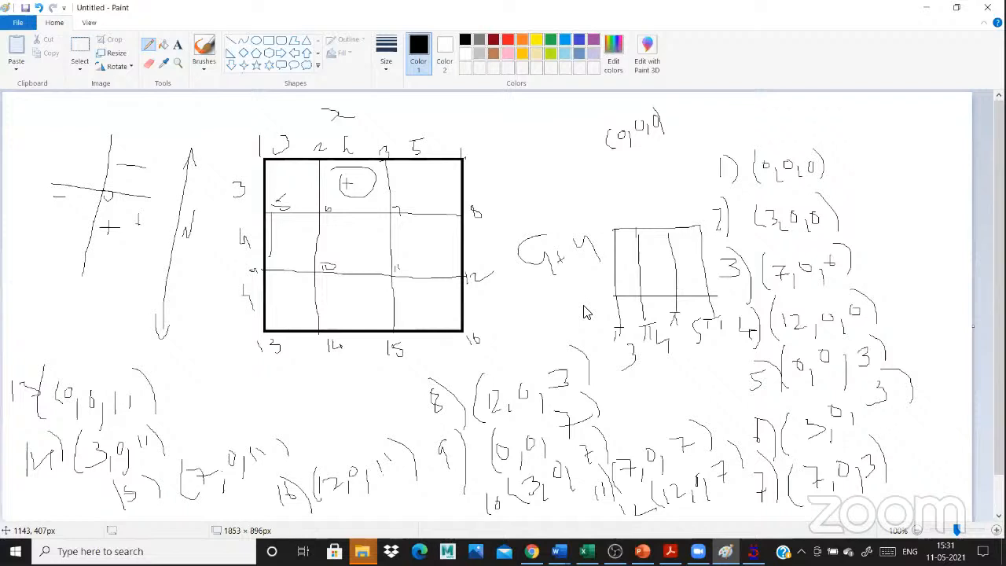
Add the remaining floor lines across the frame elevation and label the storey heights 4 for the lowest and 3 for those above.
{"action": "left_click_drag", "start_coordinate": [591, 305], "coordinate": [598, 314]}
{"action": "left_click_drag", "start_coordinate": [597, 305], "coordinate": [596, 322]}
{"action": "mouse_move", "coordinate": [610, 278]}
{"action": "left_mouse_down"}
{"action": "mouse_move", "coordinate": [712, 276]}
{"action": "mouse_move", "coordinate": [700, 266]}
{"action": "mouse_move", "coordinate": [593, 295]}
{"action": "left_mouse_up"}
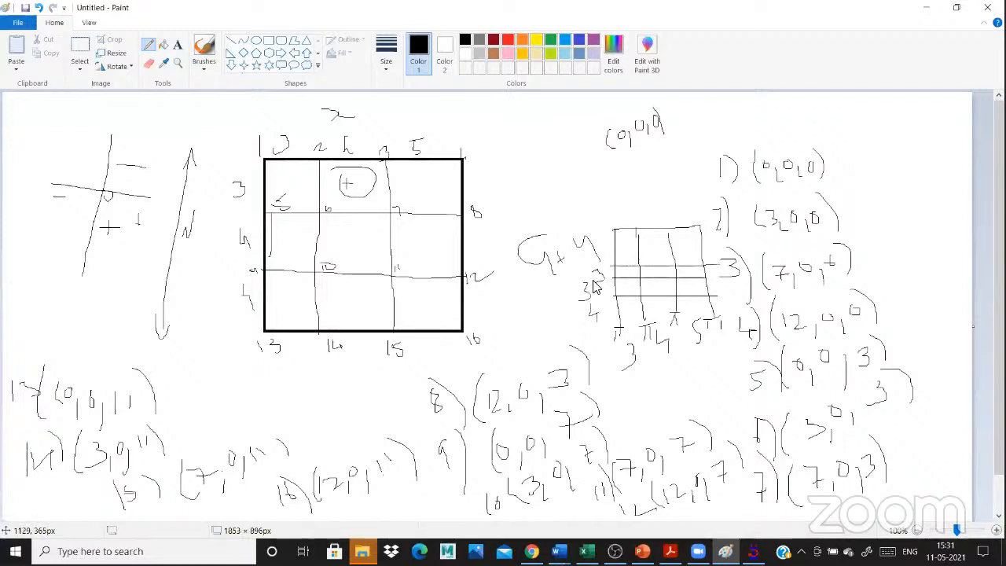
{"action": "left_click_drag", "start_coordinate": [612, 249], "coordinate": [720, 246]}
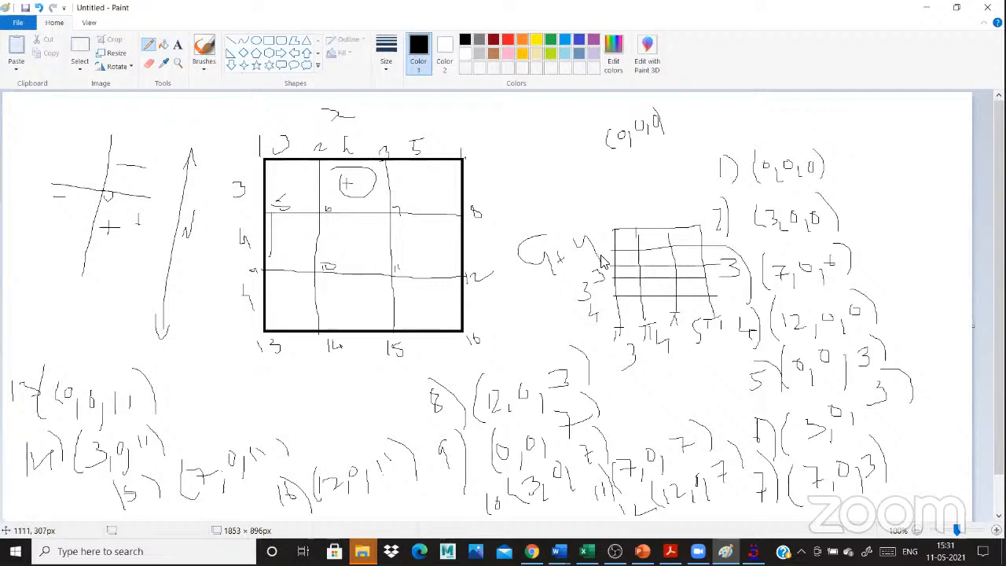
{"action": "left_click_drag", "start_coordinate": [599, 250], "coordinate": [601, 255]}
Sketch a wide section box above the elevation and label its lower edge G.L and its upper edge B.L.
{"action": "left_click_drag", "start_coordinate": [484, 160], "coordinate": [735, 169]}
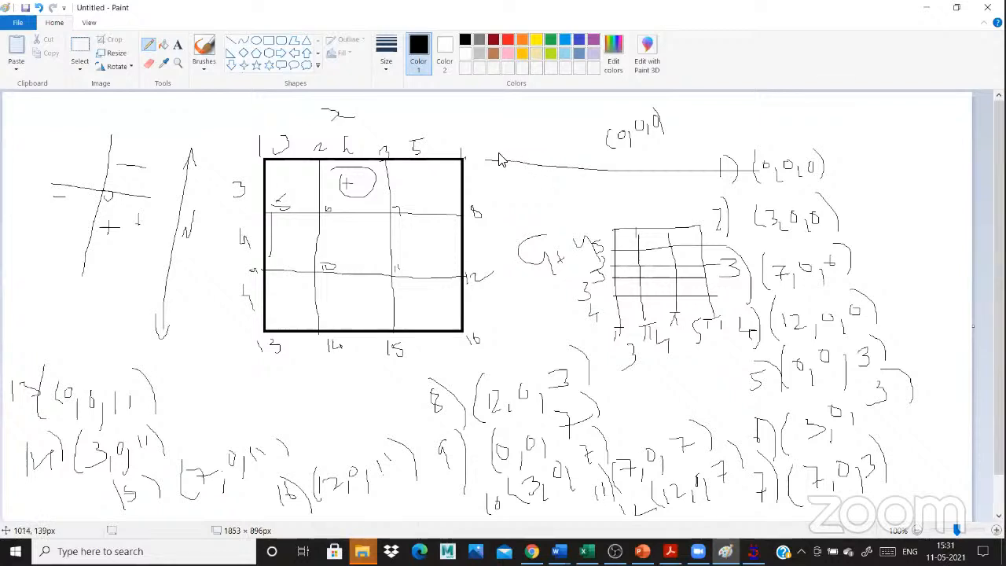
{"action": "mouse_move", "coordinate": [485, 165]}
{"action": "left_mouse_down"}
{"action": "mouse_move", "coordinate": [485, 129]}
{"action": "mouse_move", "coordinate": [500, 118]}
{"action": "mouse_move", "coordinate": [621, 117]}
{"action": "mouse_move", "coordinate": [742, 123]}
{"action": "mouse_move", "coordinate": [740, 170]}
{"action": "left_mouse_up"}
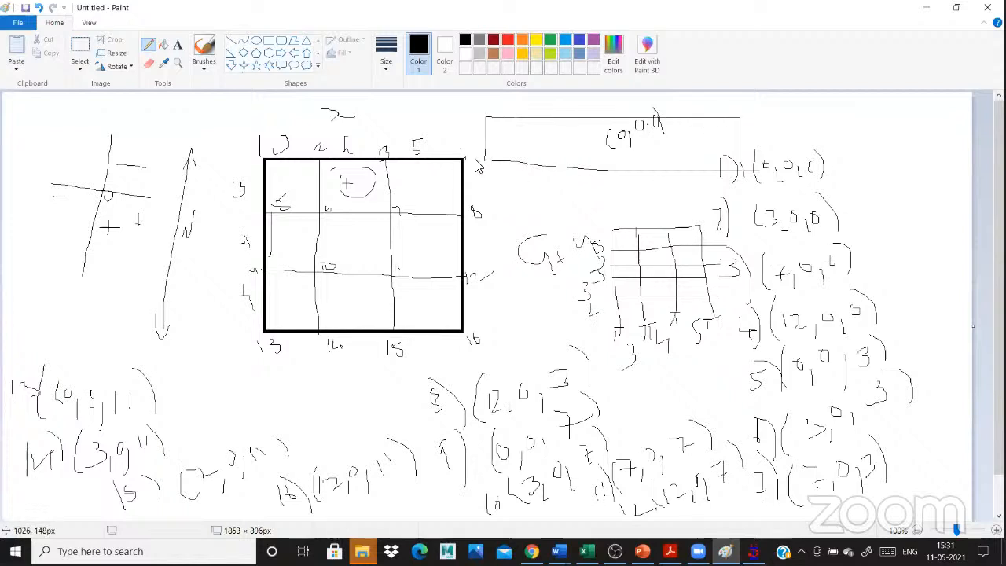
{"action": "left_click_drag", "start_coordinate": [482, 168], "coordinate": [514, 180]}
{"action": "left_click_drag", "start_coordinate": [469, 116], "coordinate": [501, 116]}
{"action": "left_click_drag", "start_coordinate": [440, 112], "coordinate": [437, 121]}
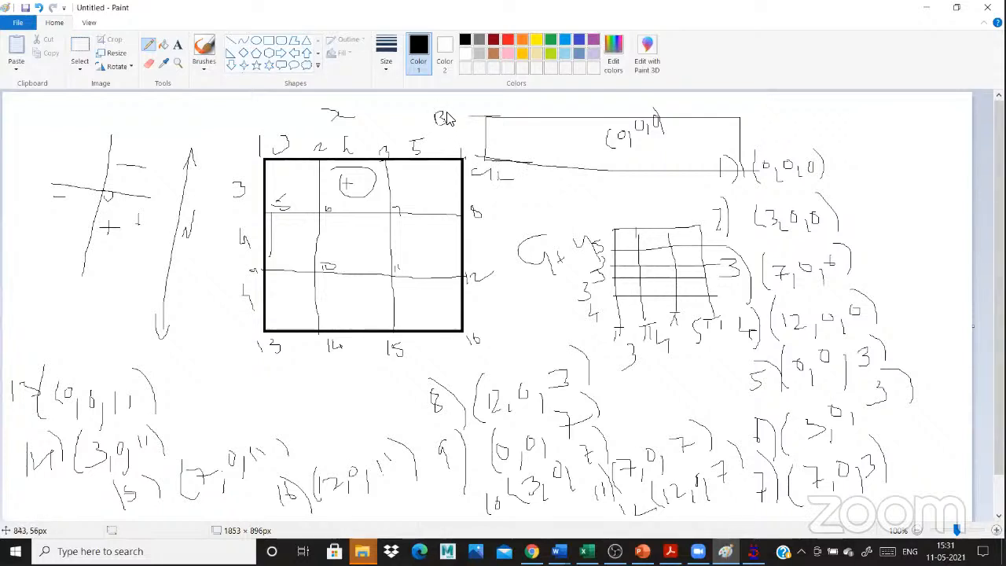
Draw a column through the section box down to a labelled foundation line beneath it, with footing edges on both sides.
{"action": "left_click_drag", "start_coordinate": [535, 102], "coordinate": [545, 169]}
{"action": "left_click_drag", "start_coordinate": [556, 104], "coordinate": [559, 166]}
{"action": "left_click_drag", "start_coordinate": [486, 222], "coordinate": [735, 229]}
{"action": "mouse_move", "coordinate": [499, 197]}
{"action": "left_mouse_down"}
{"action": "mouse_move", "coordinate": [505, 207]}
{"action": "mouse_move", "coordinate": [525, 201]}
{"action": "left_mouse_up"}
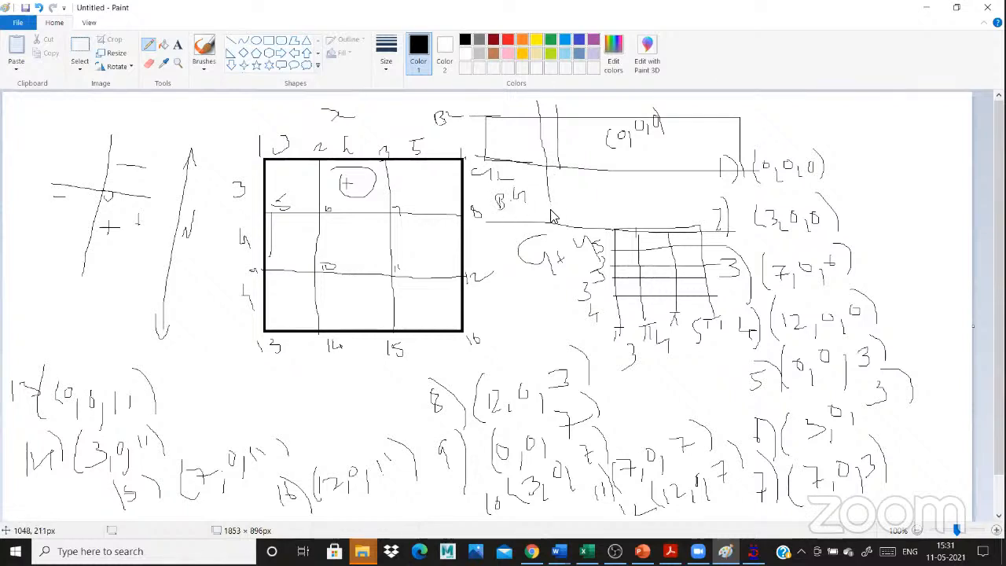
{"action": "mouse_move", "coordinate": [559, 167]}
{"action": "left_mouse_down"}
{"action": "mouse_move", "coordinate": [562, 223]}
{"action": "mouse_move", "coordinate": [612, 224]}
{"action": "left_mouse_up"}
{"action": "left_click_drag", "start_coordinate": [551, 220], "coordinate": [490, 222]}
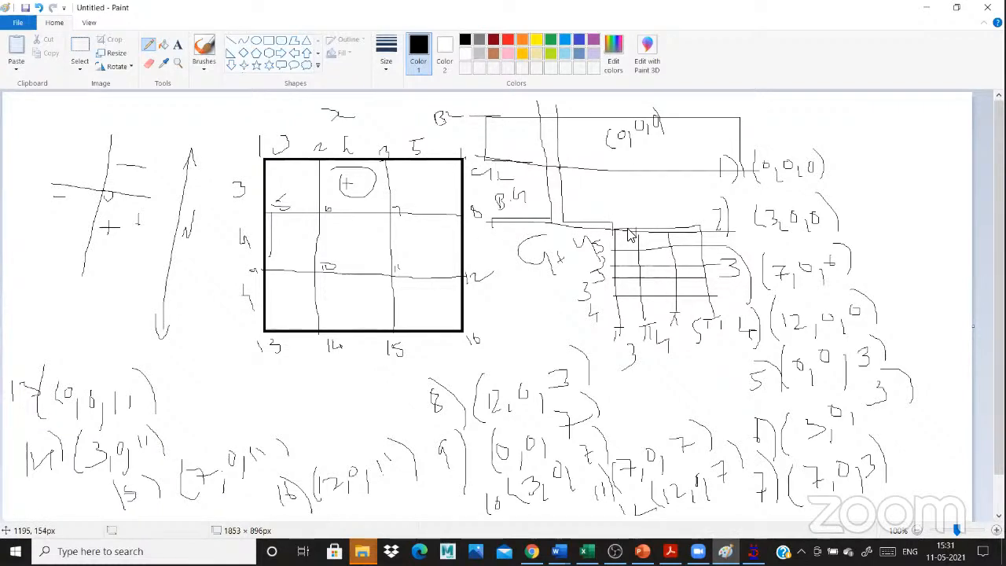
Annotate the section with a 1m depth below the ground line, handwritten height figures inside the box and an arrow at the column.
{"action": "mouse_move", "coordinate": [629, 172]}
{"action": "left_mouse_down"}
{"action": "mouse_move", "coordinate": [640, 217]}
{"action": "mouse_move", "coordinate": [660, 197]}
{"action": "left_mouse_up"}
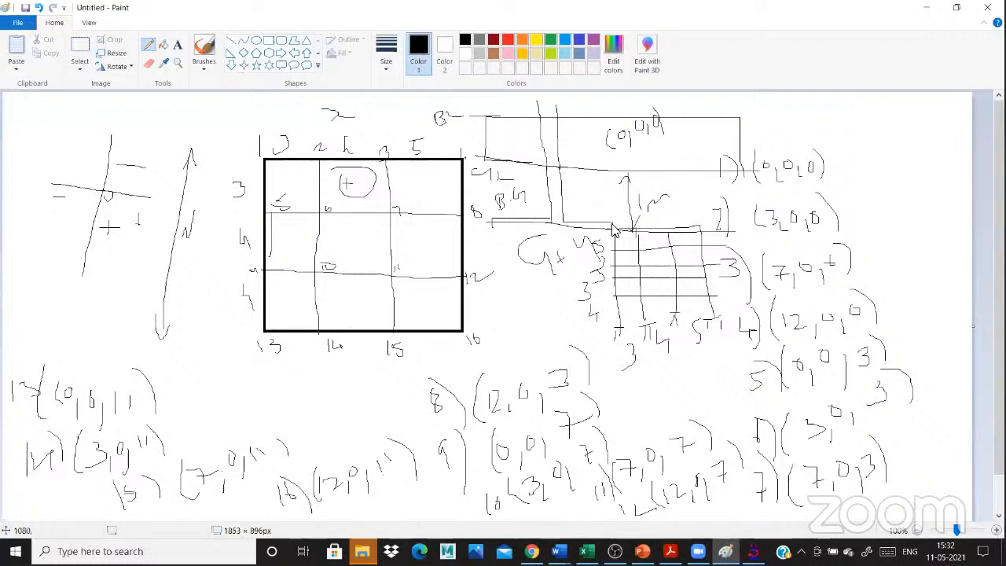
{"action": "left_click_drag", "start_coordinate": [587, 134], "coordinate": [588, 161]}
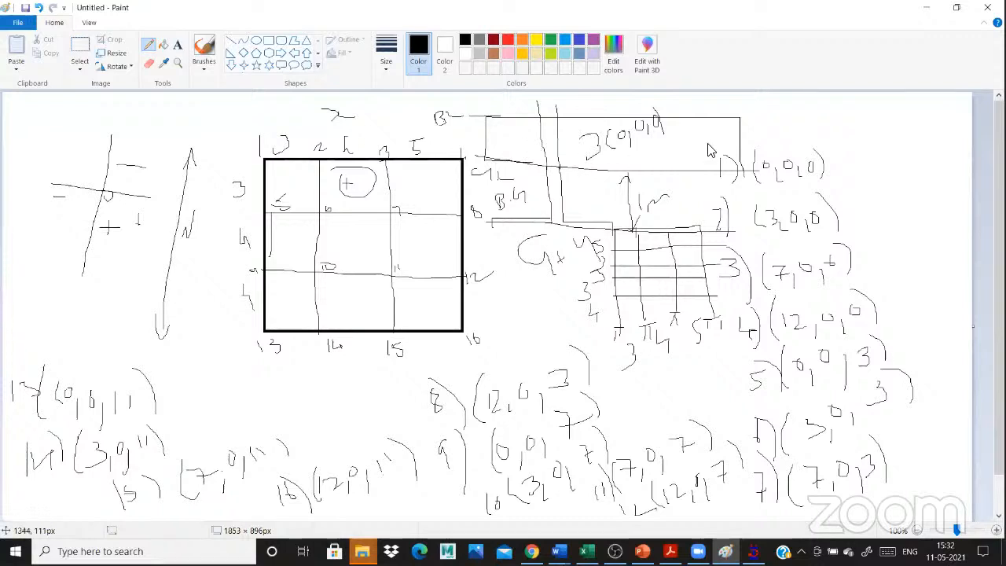
{"action": "mouse_move", "coordinate": [694, 143]}
{"action": "left_mouse_down"}
{"action": "mouse_move", "coordinate": [692, 157]}
{"action": "mouse_move", "coordinate": [743, 134]}
{"action": "left_mouse_up"}
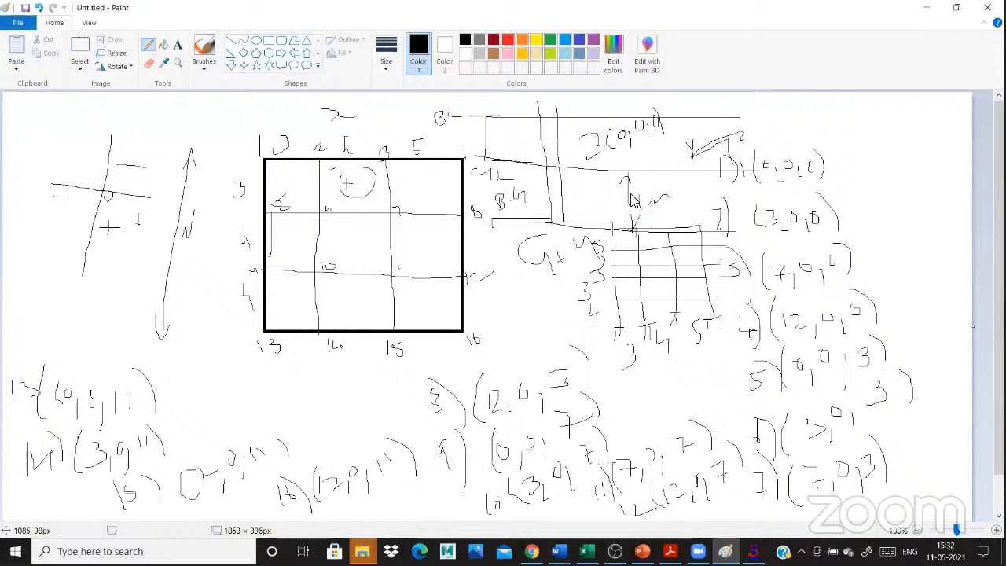
{"action": "mouse_move", "coordinate": [596, 132]}
{"action": "left_mouse_down"}
{"action": "mouse_move", "coordinate": [602, 168]}
{"action": "mouse_move", "coordinate": [661, 158]}
{"action": "left_mouse_up"}
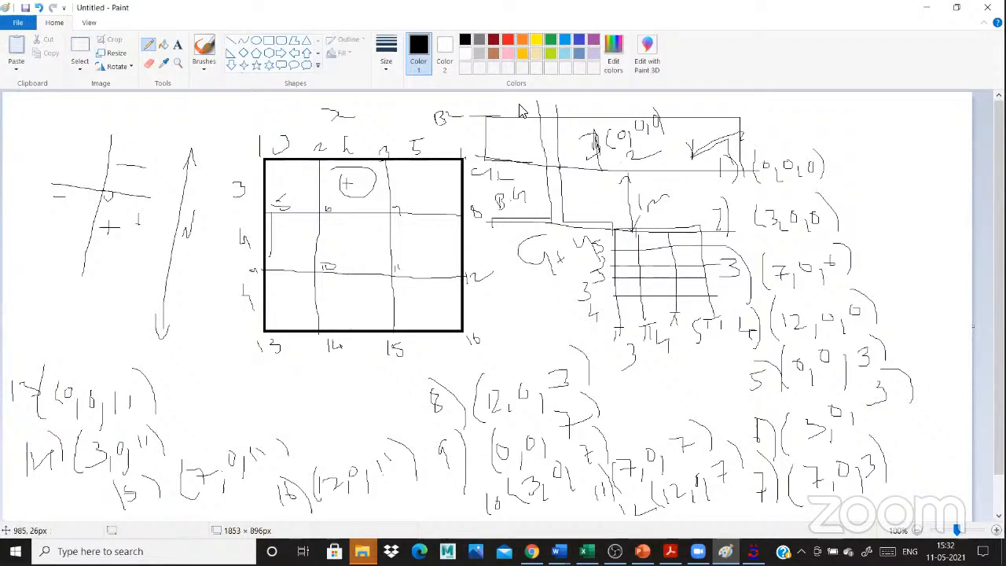
{"action": "left_click_drag", "start_coordinate": [520, 105], "coordinate": [553, 116]}
Write a height note beneath the G+4 text, next to the elevation's lowest storey.
{"action": "mouse_move", "coordinate": [486, 302]}
{"action": "left_mouse_down"}
{"action": "mouse_move", "coordinate": [499, 316]}
{"action": "mouse_move", "coordinate": [486, 337]}
{"action": "left_mouse_up"}
{"action": "left_click", "coordinate": [516, 322]}
{"action": "left_click_drag", "start_coordinate": [528, 310], "coordinate": [592, 299]}
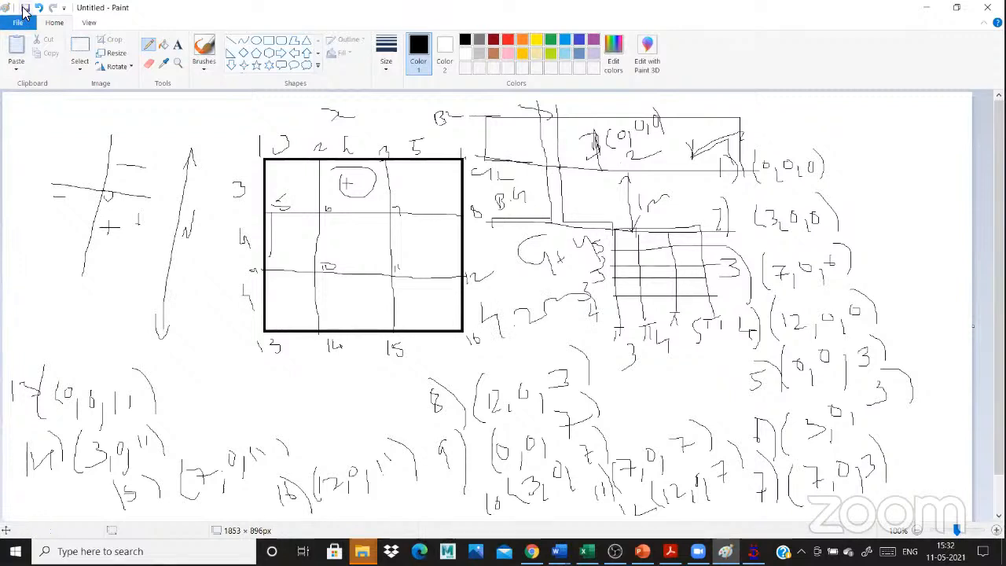
Start a new blank drawing and discard the current sketch without saving.
{"action": "left_click", "coordinate": [18, 25]}
{"action": "left_click", "coordinate": [25, 44]}
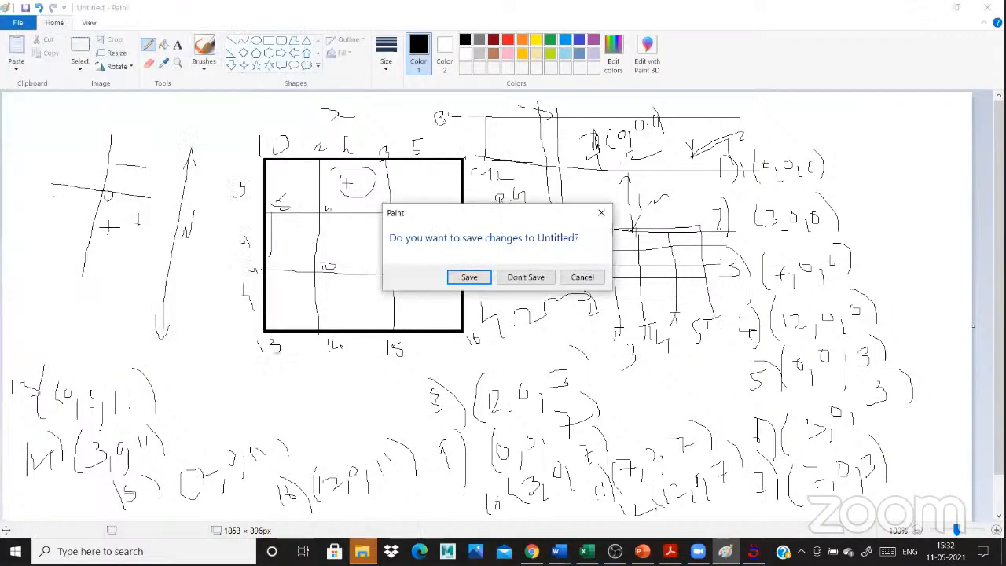
{"action": "left_click", "coordinate": [526, 277]}
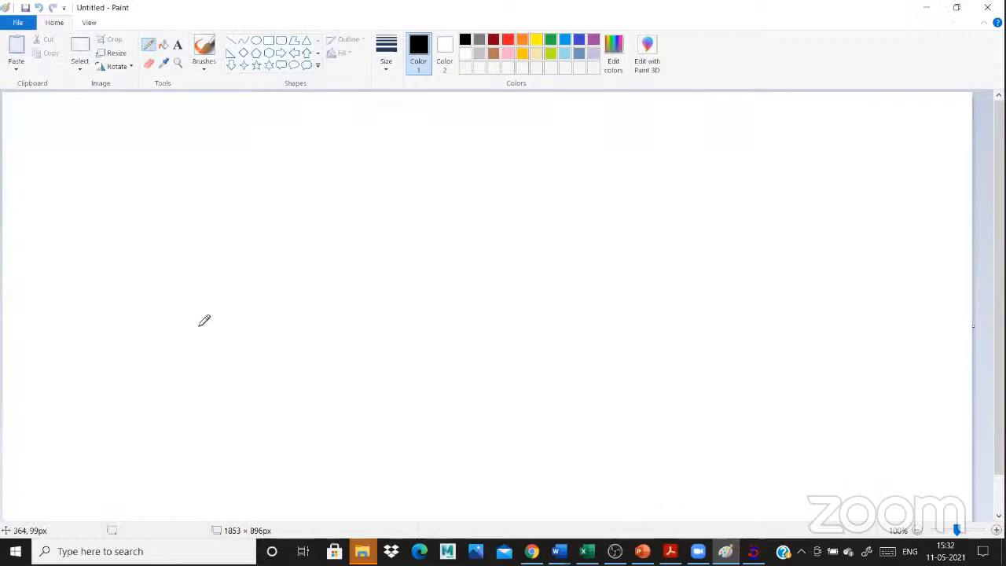
Draw four horizontal level lines and label the top one G.R, the second B.L and the third G.L.
{"action": "left_click_drag", "start_coordinate": [157, 353], "coordinate": [621, 348]}
{"action": "left_click_drag", "start_coordinate": [157, 278], "coordinate": [603, 264]}
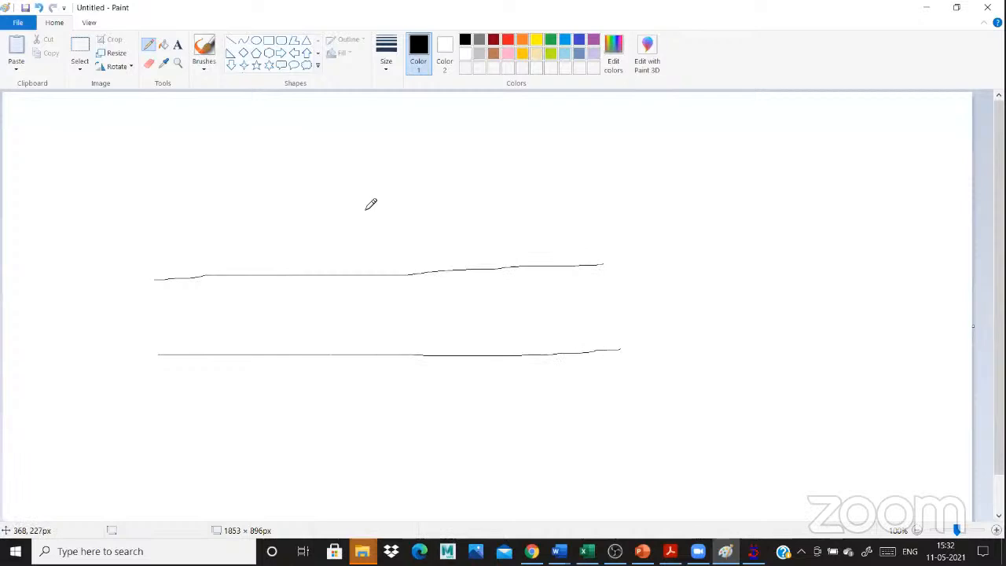
{"action": "left_click_drag", "start_coordinate": [92, 295], "coordinate": [163, 301]}
{"action": "mouse_move", "coordinate": [79, 203]}
{"action": "left_mouse_down"}
{"action": "mouse_move", "coordinate": [99, 228]}
{"action": "mouse_move", "coordinate": [122, 234]}
{"action": "left_mouse_up"}
{"action": "mouse_move", "coordinate": [89, 107]}
{"action": "left_mouse_down"}
{"action": "mouse_move", "coordinate": [672, 105]}
{"action": "mouse_move", "coordinate": [692, 135]}
{"action": "mouse_move", "coordinate": [716, 135]}
{"action": "left_mouse_up"}
{"action": "left_click", "coordinate": [704, 134]}
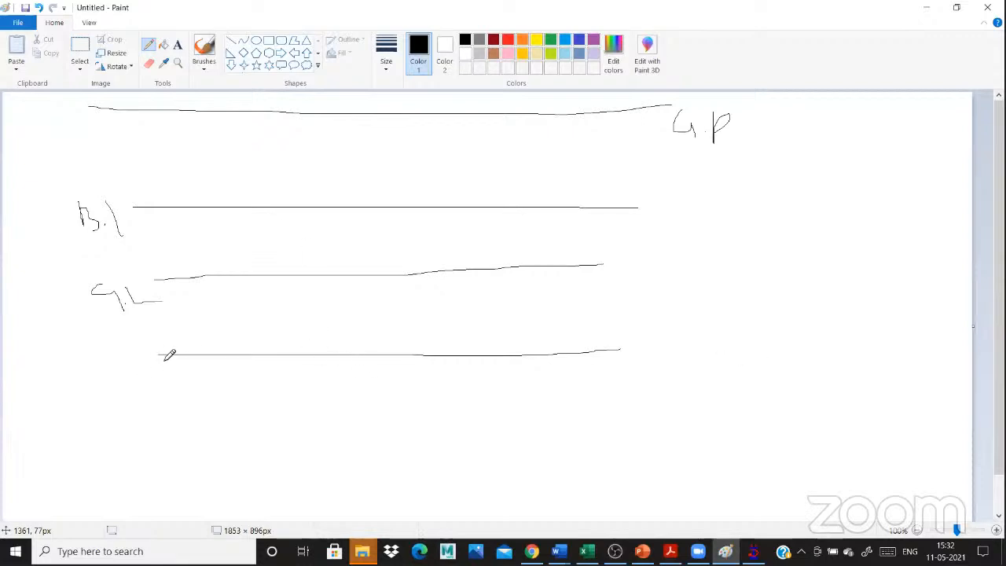
Draw a labelled footing on the lowest level line, with an arrow beneath it, and a column rising from it to the top line.
{"action": "mouse_move", "coordinate": [253, 355]}
{"action": "left_mouse_down"}
{"action": "mouse_move", "coordinate": [253, 345]}
{"action": "mouse_move", "coordinate": [430, 343]}
{"action": "mouse_move", "coordinate": [386, 406]}
{"action": "left_mouse_up"}
{"action": "mouse_move", "coordinate": [377, 361]}
{"action": "left_mouse_down"}
{"action": "mouse_move", "coordinate": [354, 382]}
{"action": "mouse_move", "coordinate": [409, 387]}
{"action": "left_mouse_up"}
{"action": "mouse_move", "coordinate": [411, 395]}
{"action": "left_mouse_down"}
{"action": "mouse_move", "coordinate": [423, 422]}
{"action": "mouse_move", "coordinate": [434, 402]}
{"action": "mouse_move", "coordinate": [470, 415]}
{"action": "left_mouse_up"}
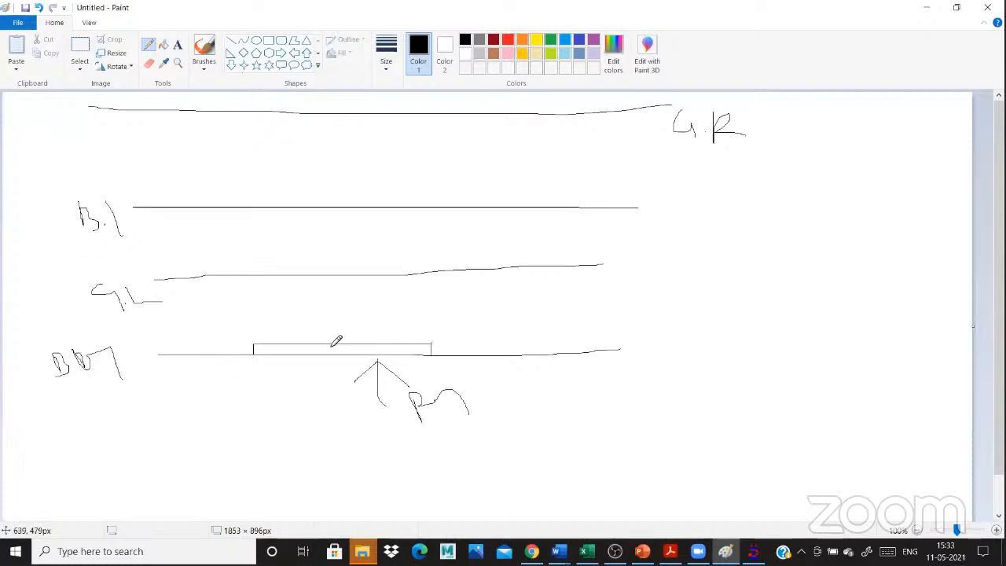
{"action": "left_click_drag", "start_coordinate": [330, 346], "coordinate": [337, 157]}
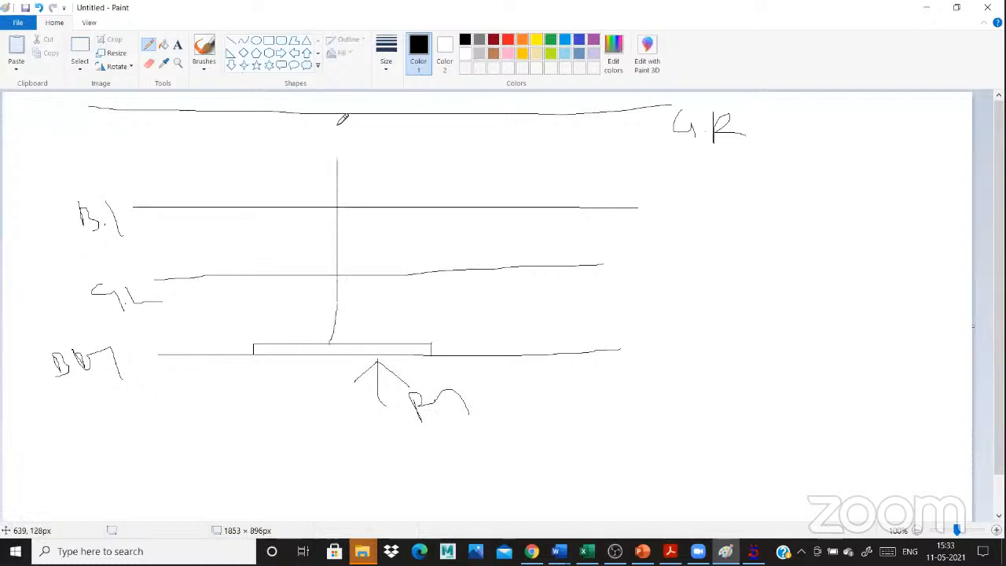
{"action": "left_click_drag", "start_coordinate": [359, 345], "coordinate": [391, 114]}
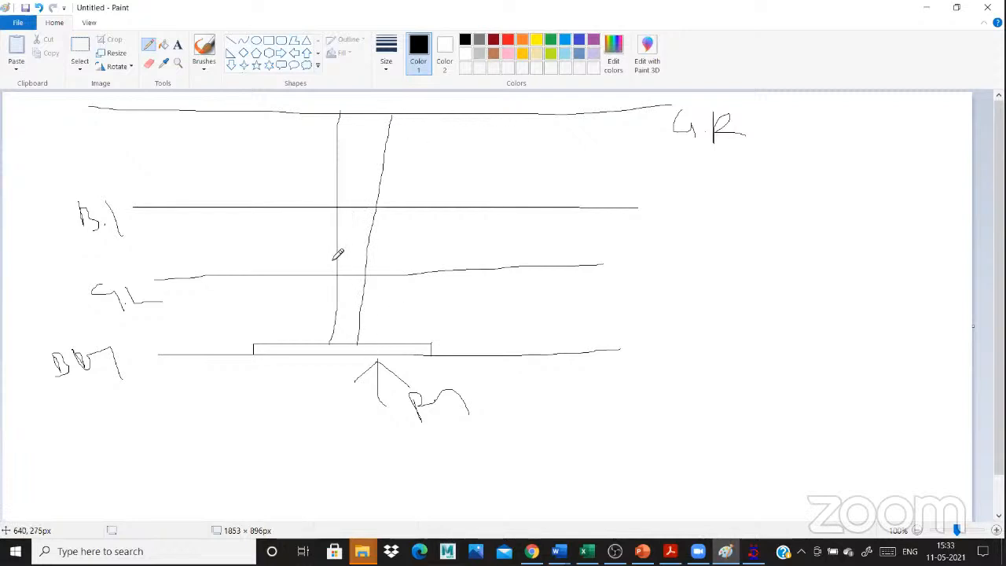
Dimension the gaps between the level lines from top to bottom as 3M, 1M and 1M, and note 4M above the B.L label.
{"action": "left_click_drag", "start_coordinate": [230, 114], "coordinate": [221, 214]}
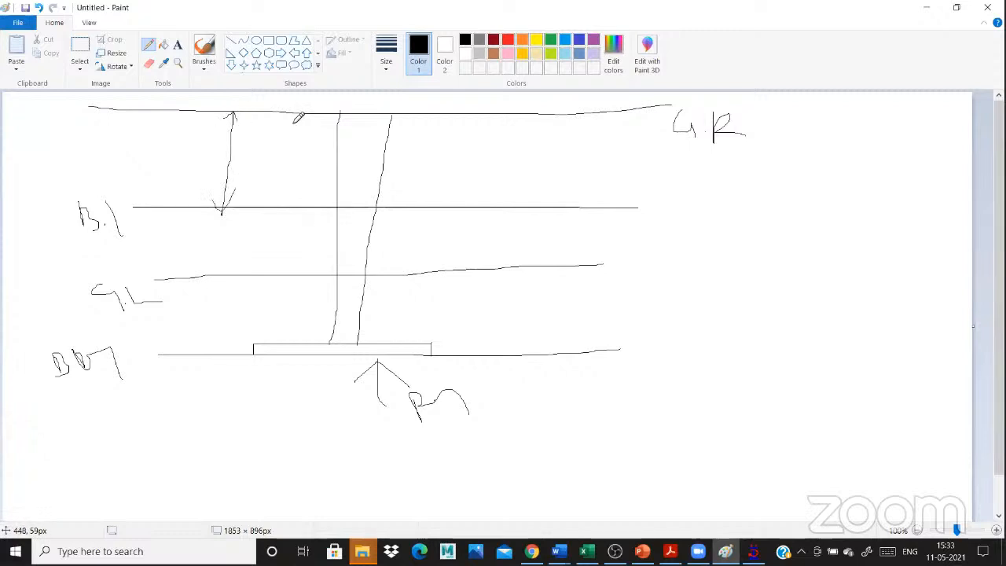
{"action": "left_click_drag", "start_coordinate": [264, 166], "coordinate": [281, 165]}
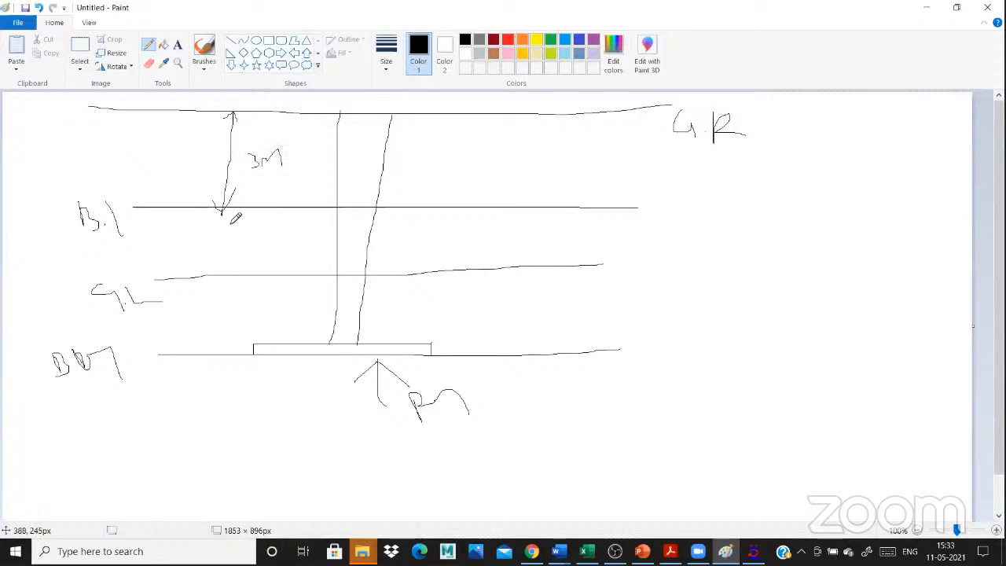
{"action": "mouse_move", "coordinate": [224, 208]}
{"action": "left_mouse_down"}
{"action": "mouse_move", "coordinate": [224, 274]}
{"action": "mouse_move", "coordinate": [230, 267]}
{"action": "left_mouse_up"}
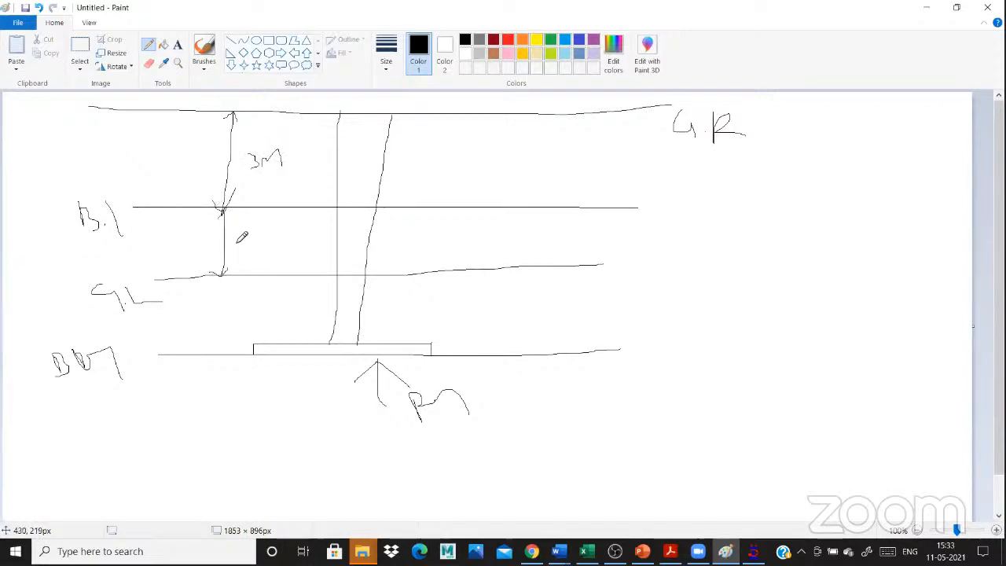
{"action": "mouse_move", "coordinate": [242, 231]}
{"action": "left_mouse_down"}
{"action": "mouse_move", "coordinate": [244, 253]}
{"action": "mouse_move", "coordinate": [276, 236]}
{"action": "left_mouse_up"}
{"action": "left_click_drag", "start_coordinate": [224, 273], "coordinate": [199, 355]}
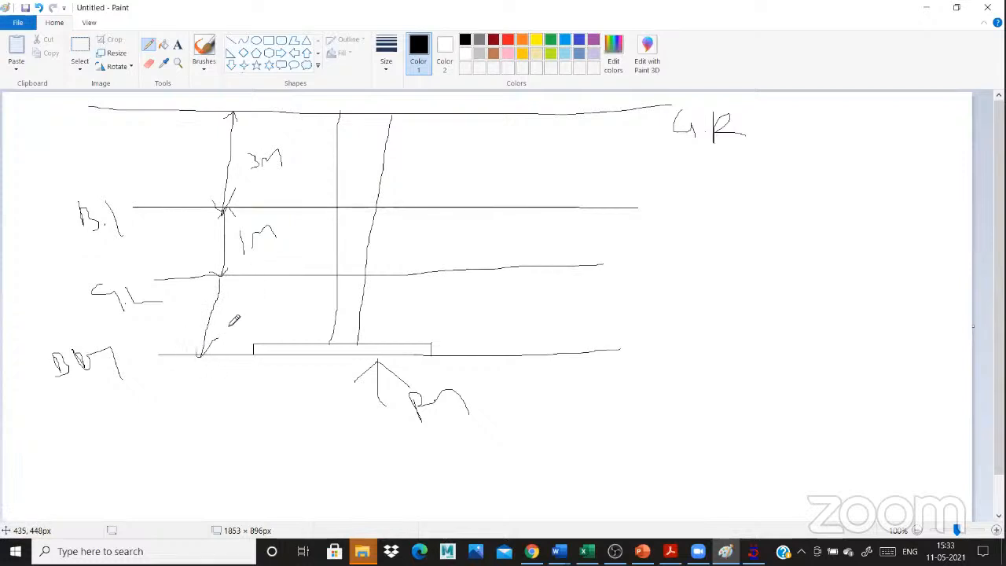
{"action": "left_click_drag", "start_coordinate": [233, 310], "coordinate": [230, 324]}
{"action": "mouse_move", "coordinate": [239, 321]}
{"action": "left_mouse_down"}
{"action": "mouse_move", "coordinate": [253, 305]}
{"action": "mouse_move", "coordinate": [265, 316]}
{"action": "left_mouse_up"}
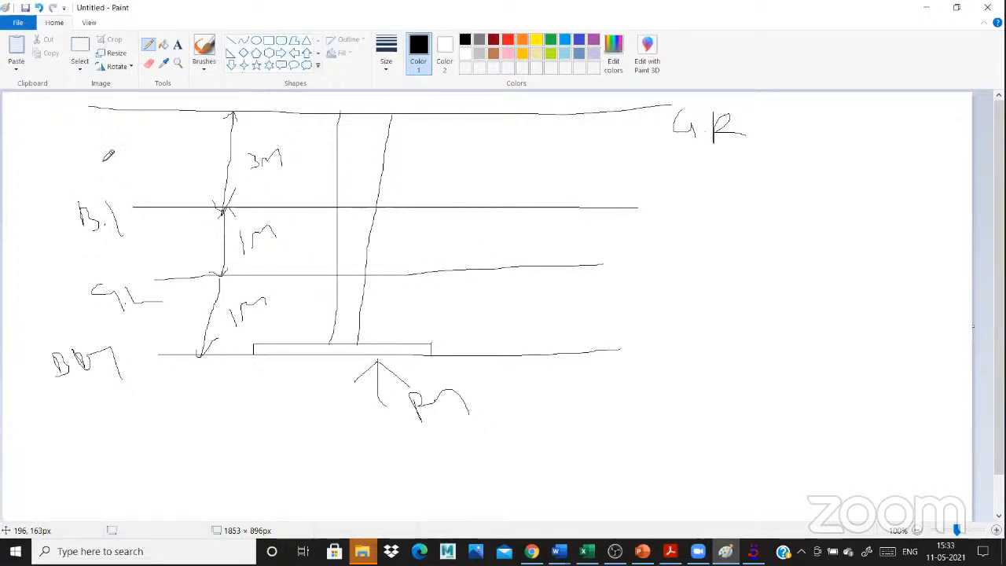
{"action": "mouse_move", "coordinate": [102, 146]}
{"action": "left_mouse_down"}
{"action": "mouse_move", "coordinate": [104, 171]}
{"action": "mouse_move", "coordinate": [140, 140]}
{"action": "left_mouse_up"}
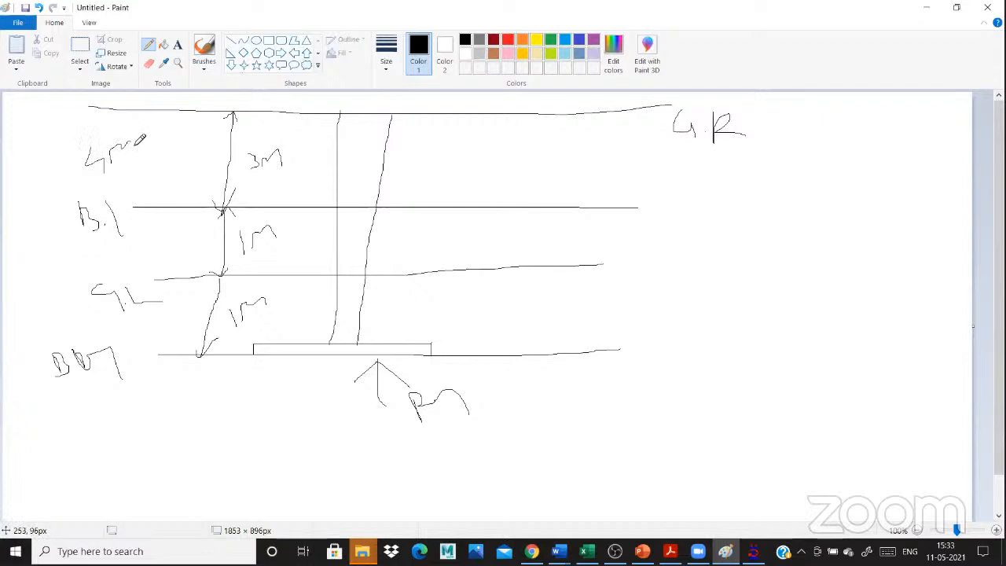
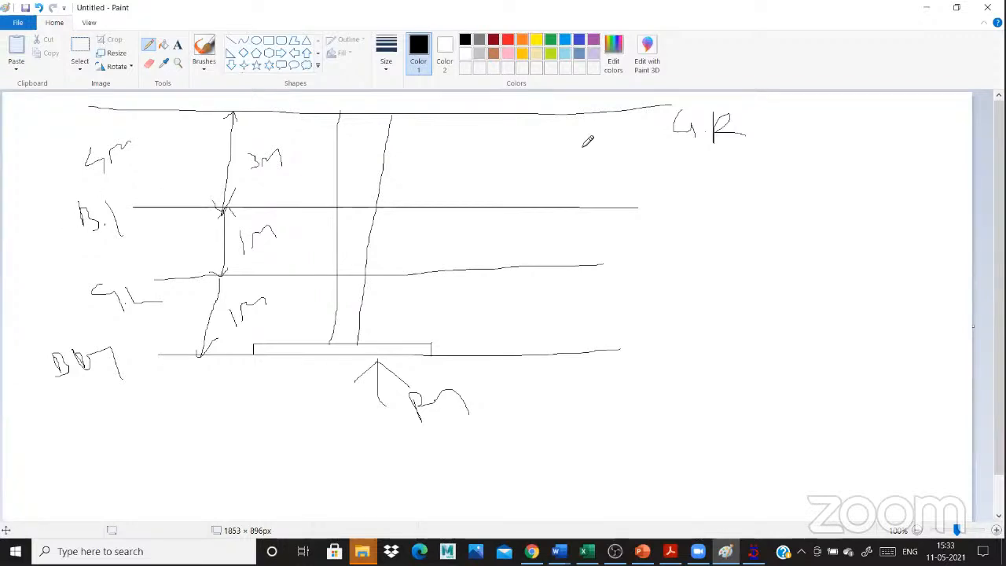
Add handwritten marks between the level lines beside the column in the section sketch.
{"action": "left_click_drag", "start_coordinate": [445, 157], "coordinate": [467, 128]}
{"action": "mouse_move", "coordinate": [407, 228]}
{"action": "left_mouse_down"}
{"action": "mouse_move", "coordinate": [417, 250]}
{"action": "mouse_move", "coordinate": [467, 250]}
{"action": "left_mouse_up"}
{"action": "left_click_drag", "start_coordinate": [433, 293], "coordinate": [449, 308]}
{"action": "left_click_drag", "start_coordinate": [453, 302], "coordinate": [454, 324]}
{"action": "left_click_drag", "start_coordinate": [459, 305], "coordinate": [481, 291]}
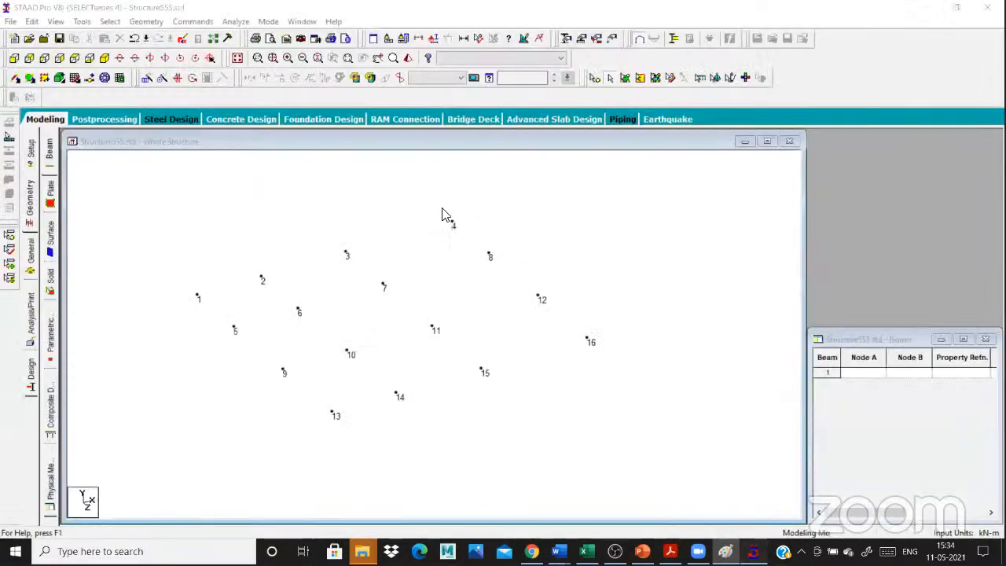
In STAAD.Pro, select all 16 nodes and apply a linked Translational Repeat in Y with 1 step of 5 m to create the columns.
{"action": "left_click", "coordinate": [595, 79]}
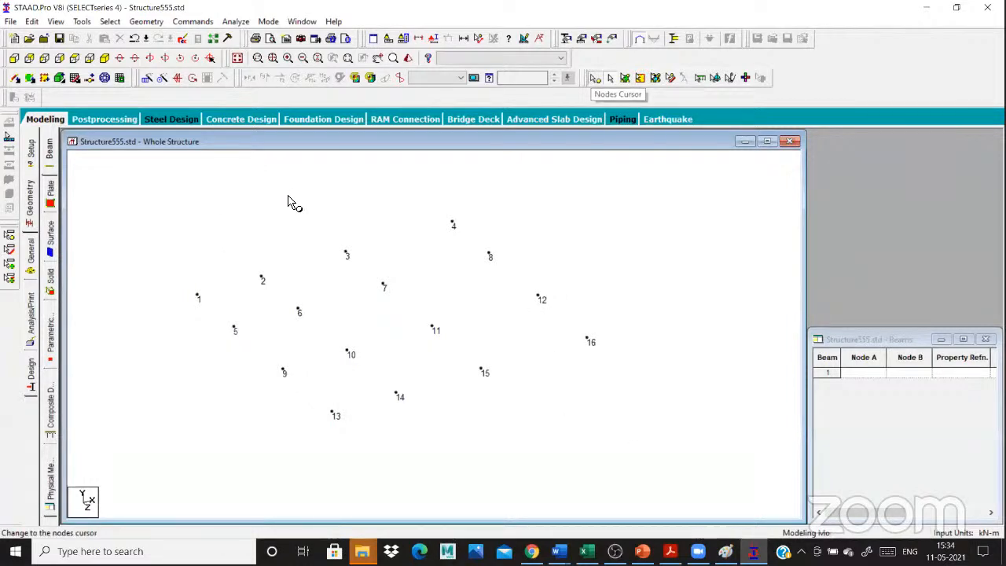
{"action": "key", "text": "ctrl+a"}
{"action": "scroll", "coordinate": [288, 193], "scroll_direction": "down", "scroll_amount": 3}
{"action": "scroll", "coordinate": [289, 186], "scroll_direction": "up", "scroll_amount": 2}
{"action": "scroll", "coordinate": [290, 193], "scroll_direction": "up", "scroll_amount": 1}
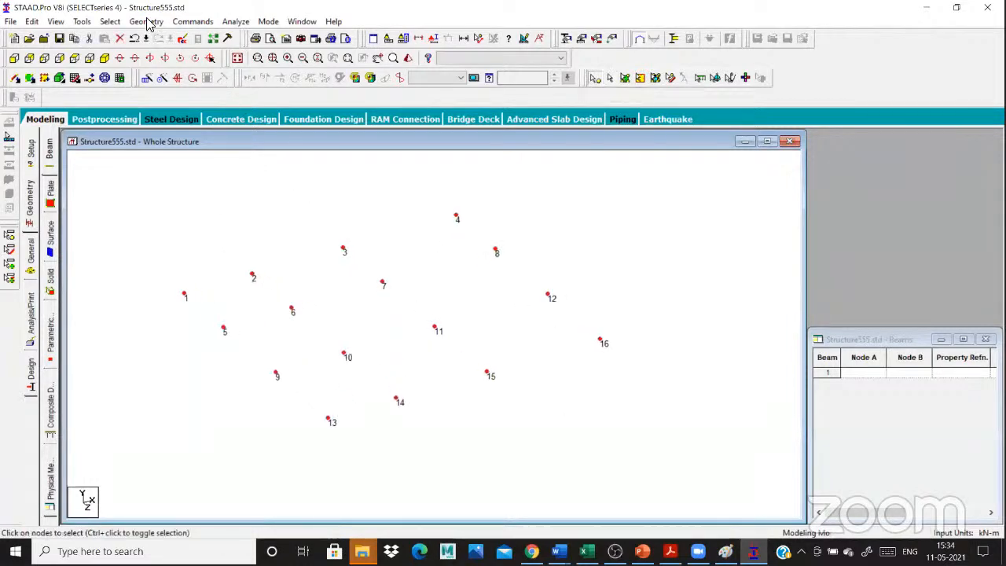
{"action": "left_click", "coordinate": [147, 22]}
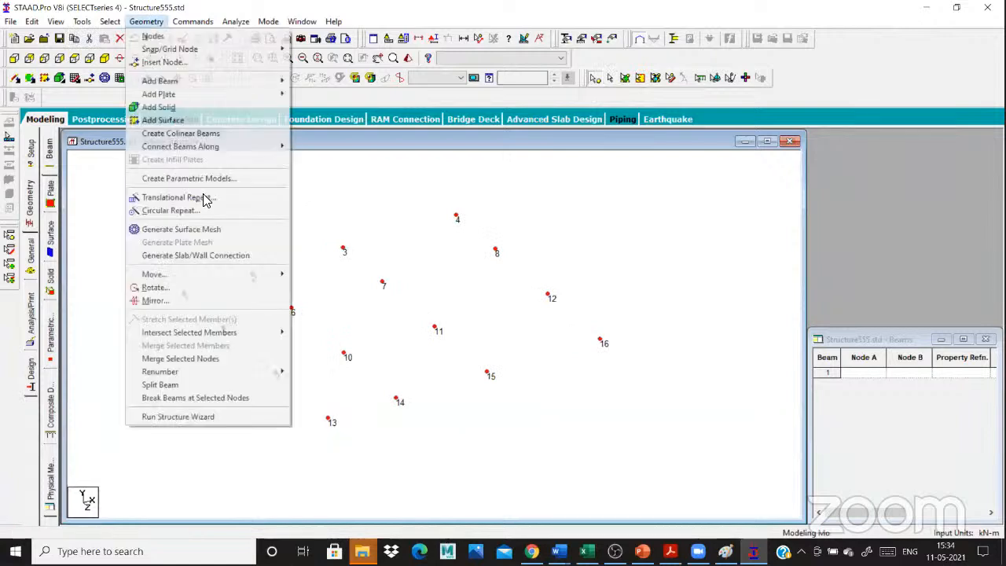
{"action": "left_click", "coordinate": [370, 334]}
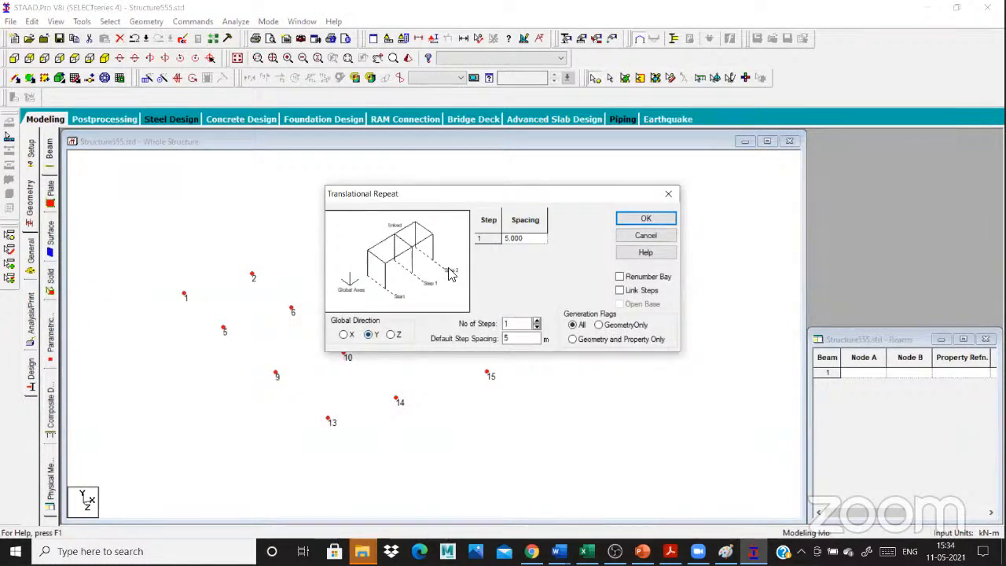
{"action": "double_click", "coordinate": [507, 339]}
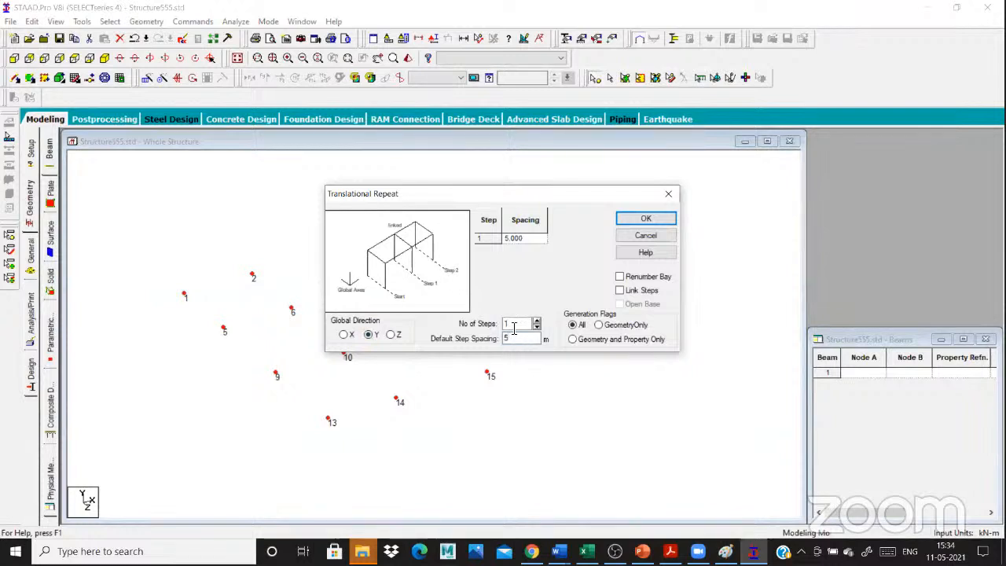
{"action": "left_click", "coordinate": [640, 290]}
{"action": "left_click", "coordinate": [643, 220]}
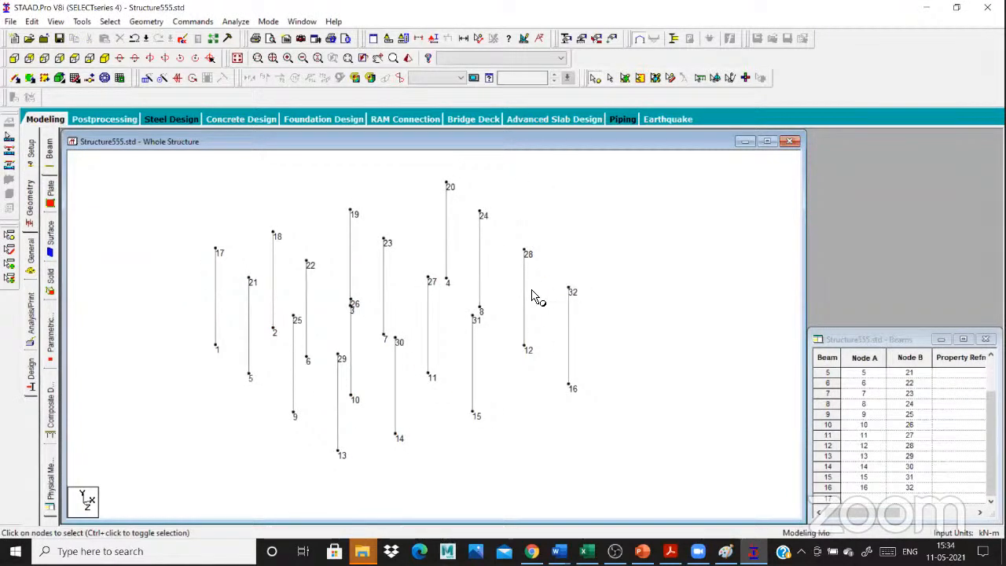
Add perimeter beams at the column tops from node 17 through 18, 19, 20, 24 and 28 to node 32.
{"action": "left_click", "coordinate": [157, 23]}
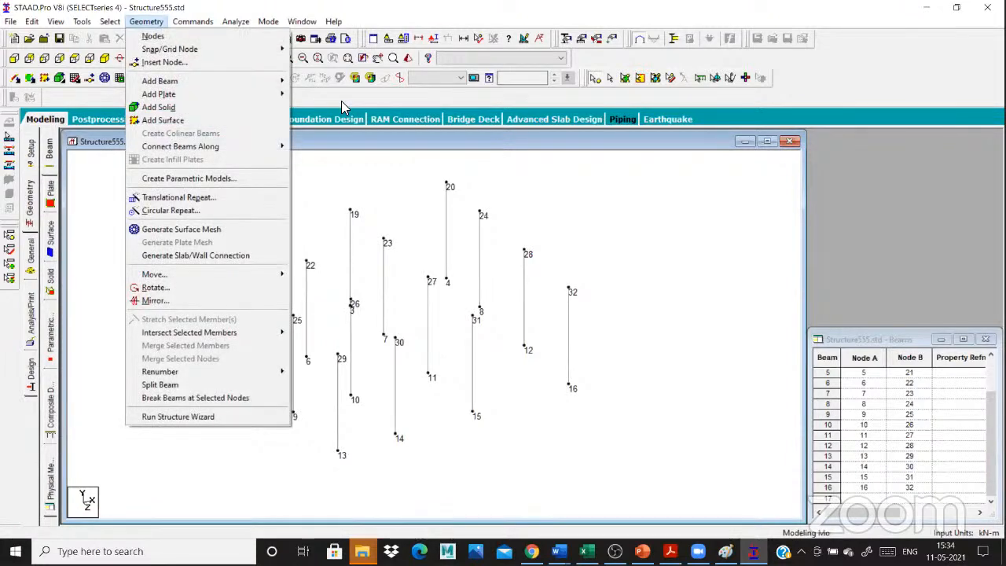
{"action": "key", "text": "Return"}
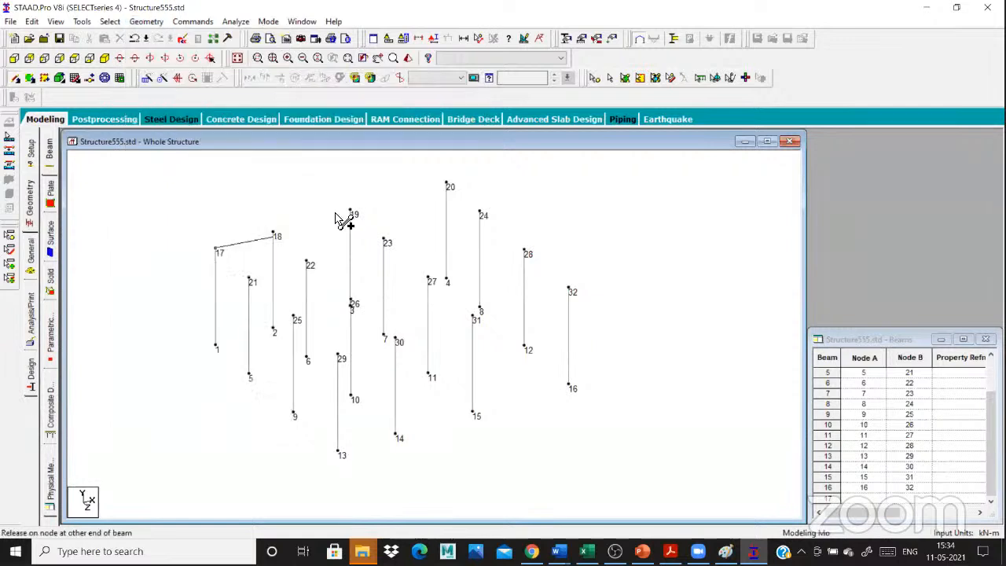
{"action": "left_click", "coordinate": [478, 212]}
{"action": "left_click", "coordinate": [526, 251]}
{"action": "left_click", "coordinate": [569, 288]}
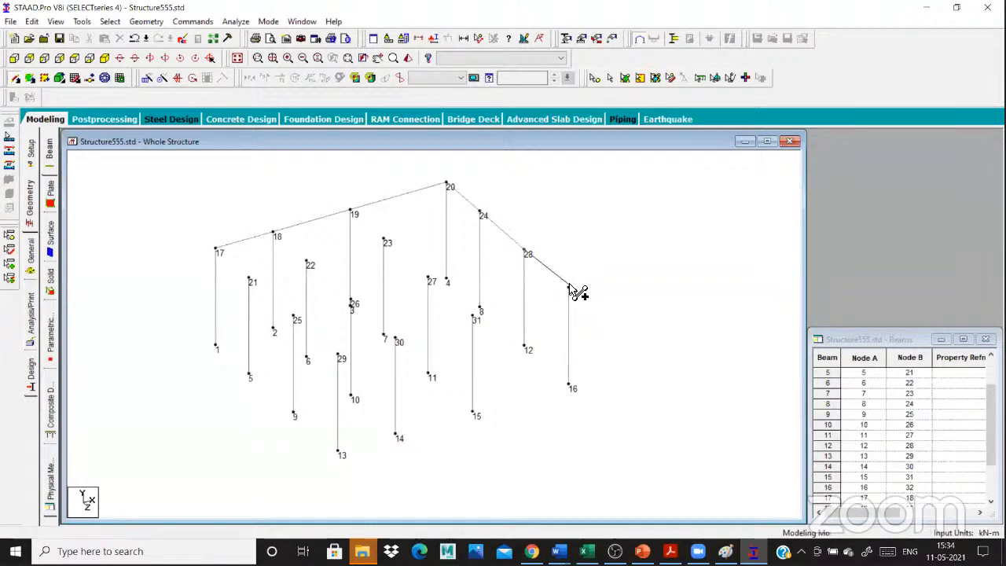
Add beams from node 32 through 31, 27 and 23 to node 19, and from node 18 to node 22.
{"action": "left_click", "coordinate": [481, 312]}
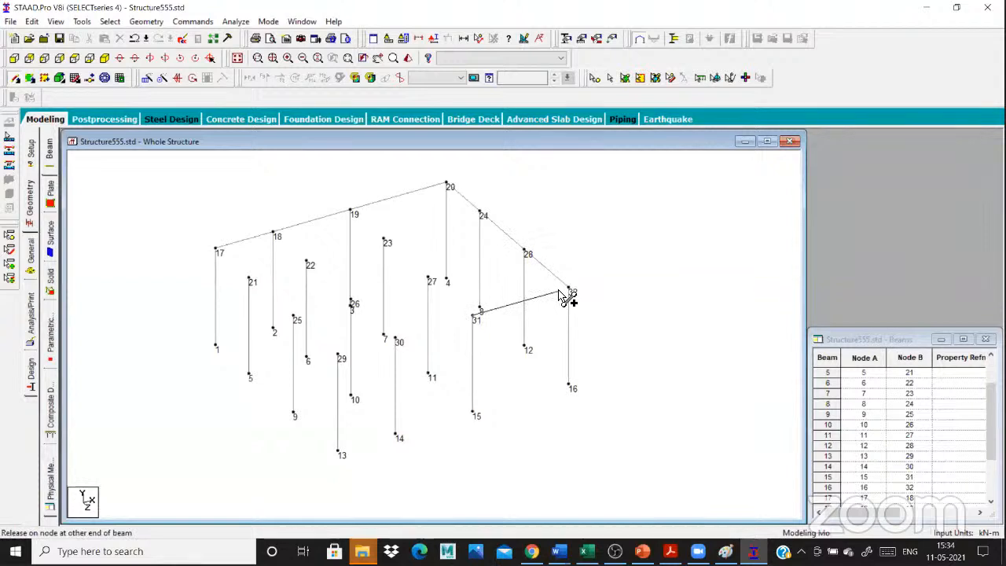
{"action": "left_click", "coordinate": [568, 289]}
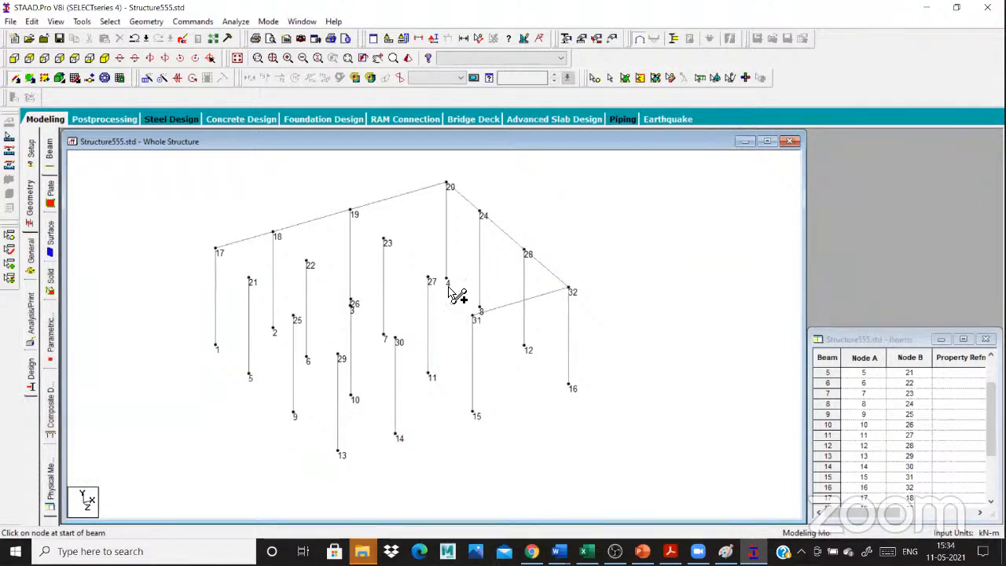
{"action": "left_click_drag", "start_coordinate": [447, 282], "coordinate": [429, 277]}
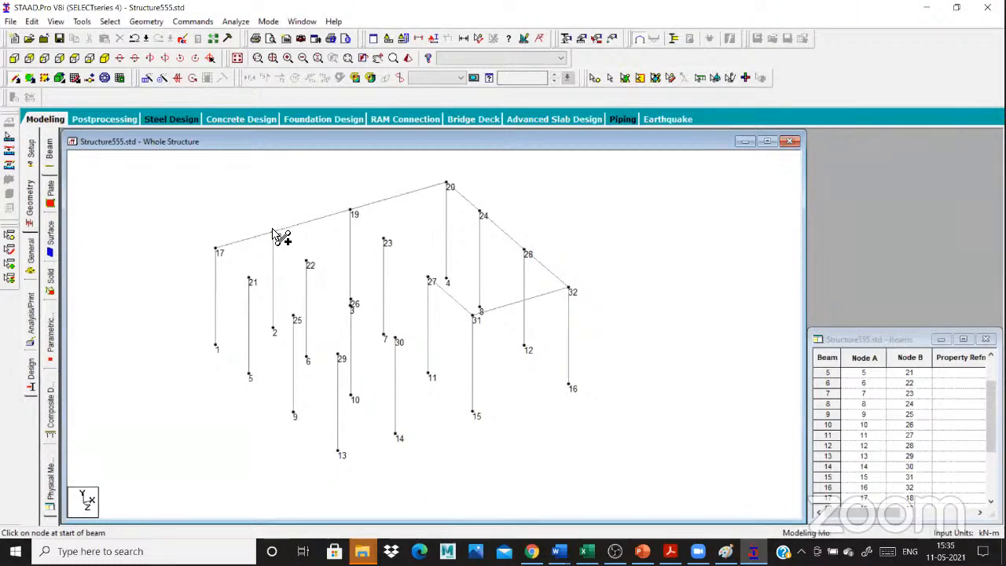
{"action": "left_click_drag", "start_coordinate": [308, 262], "coordinate": [353, 305]}
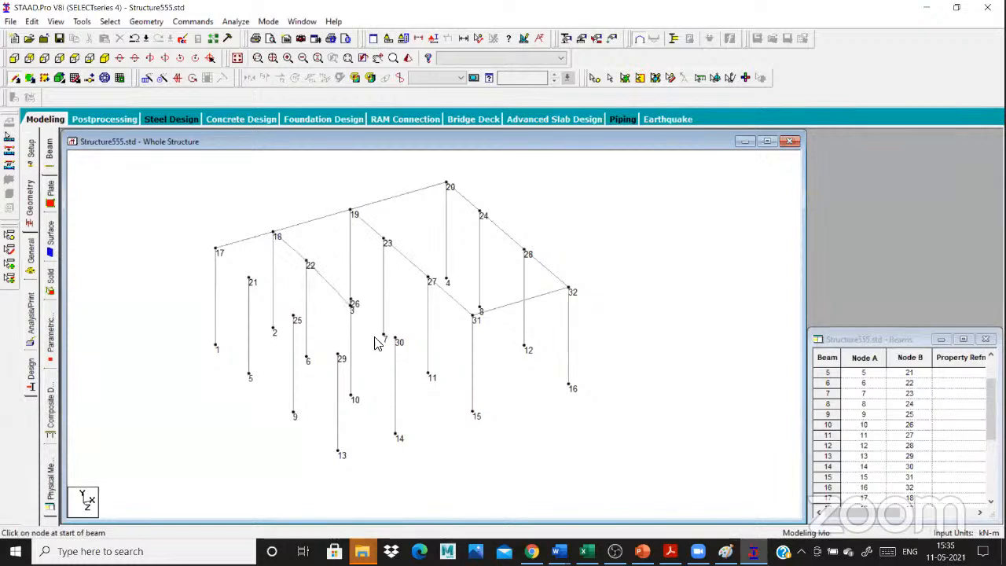
Undo the misplaced beam additions beyond node 22.
{"action": "left_click", "coordinate": [384, 323]}
{"action": "key", "text": "Return"}
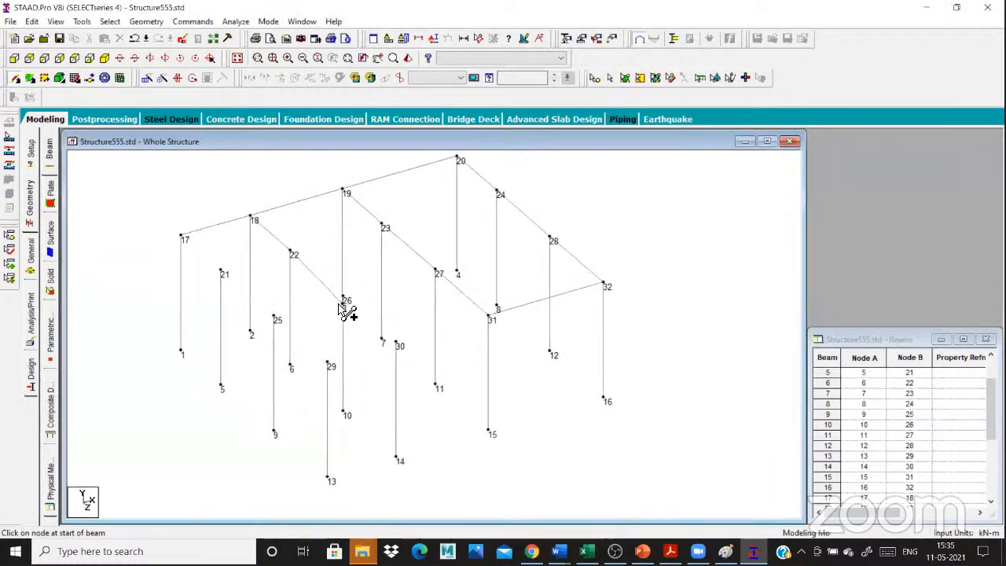
{"action": "left_click_drag", "start_coordinate": [398, 346], "coordinate": [343, 364]}
{"action": "scroll", "coordinate": [342, 363], "scroll_direction": "up", "scroll_amount": 4}
{"action": "key", "text": "ctrl+z"}
{"action": "key", "text": "ctrl+z"}
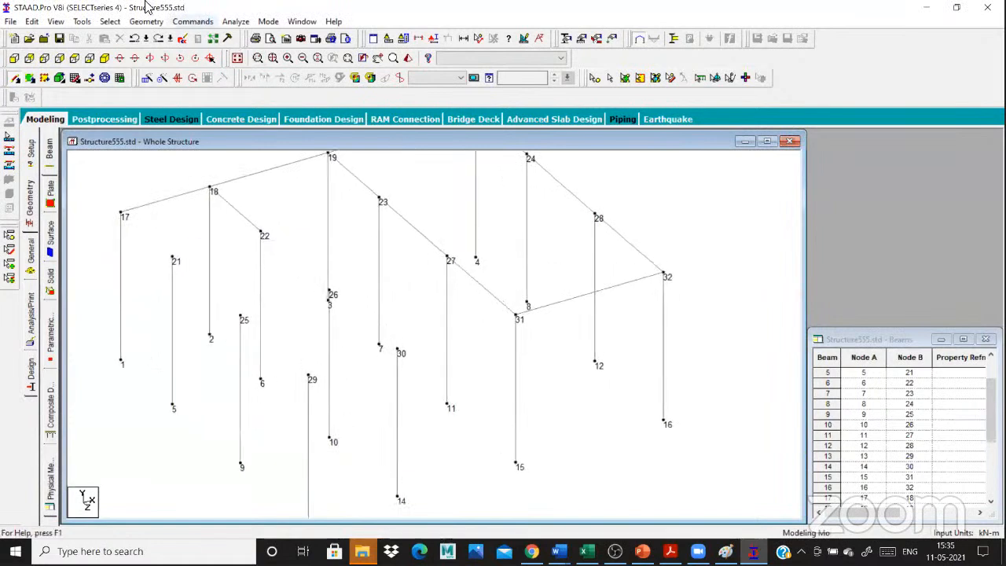
Add beams from node 22 through node 26 to node 30.
{"action": "scroll", "coordinate": [271, 259], "scroll_direction": "up", "scroll_amount": 1}
{"action": "scroll", "coordinate": [238, 221], "scroll_direction": "up", "scroll_amount": 3}
{"action": "left_click_drag", "start_coordinate": [240, 218], "coordinate": [319, 290]}
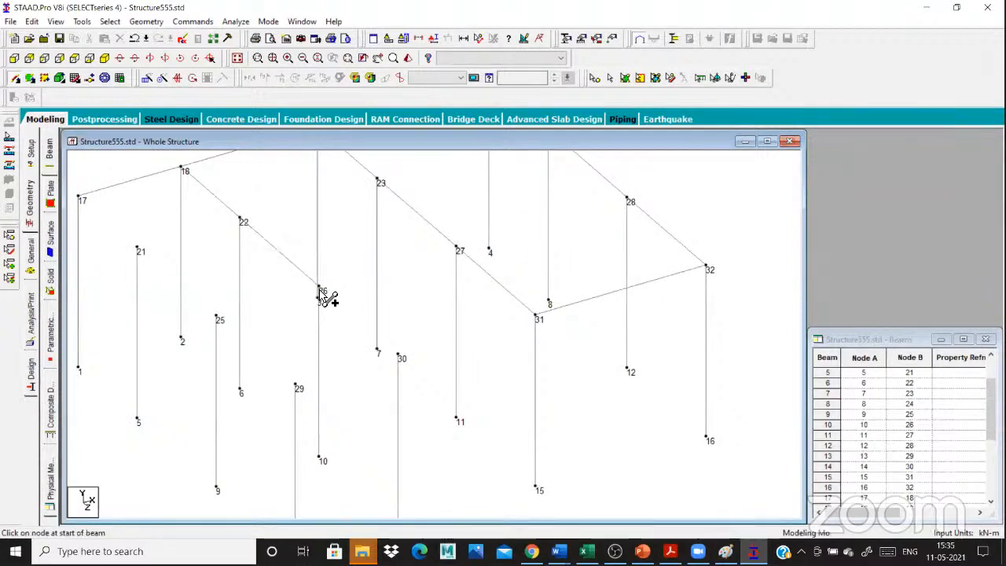
{"action": "scroll", "coordinate": [397, 357], "scroll_direction": "down", "scroll_amount": 1}
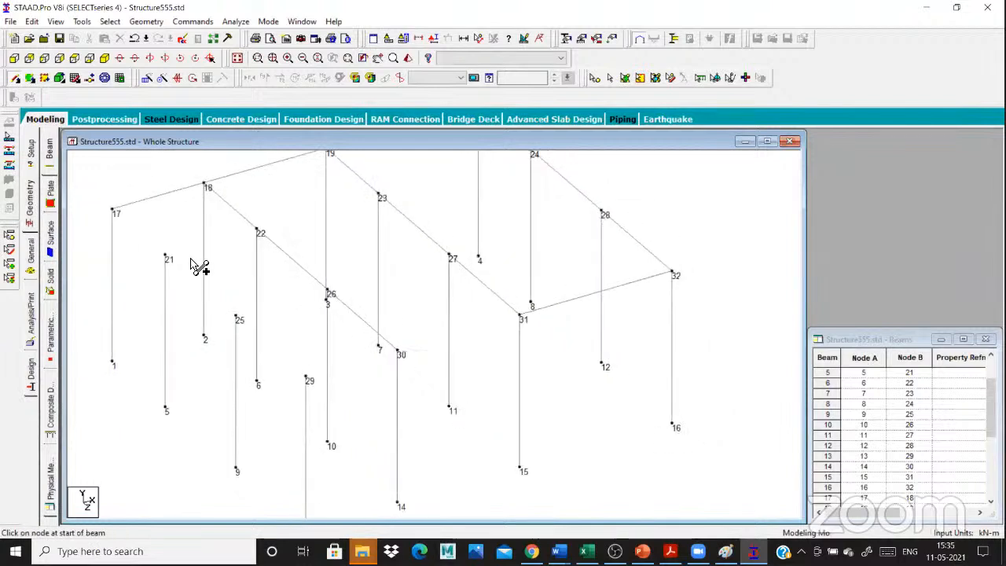
Add beams from node 17 through 21 and 25 to node 29, then on through node 30 to node 31.
{"action": "scroll", "coordinate": [208, 271], "scroll_direction": "down", "scroll_amount": 1}
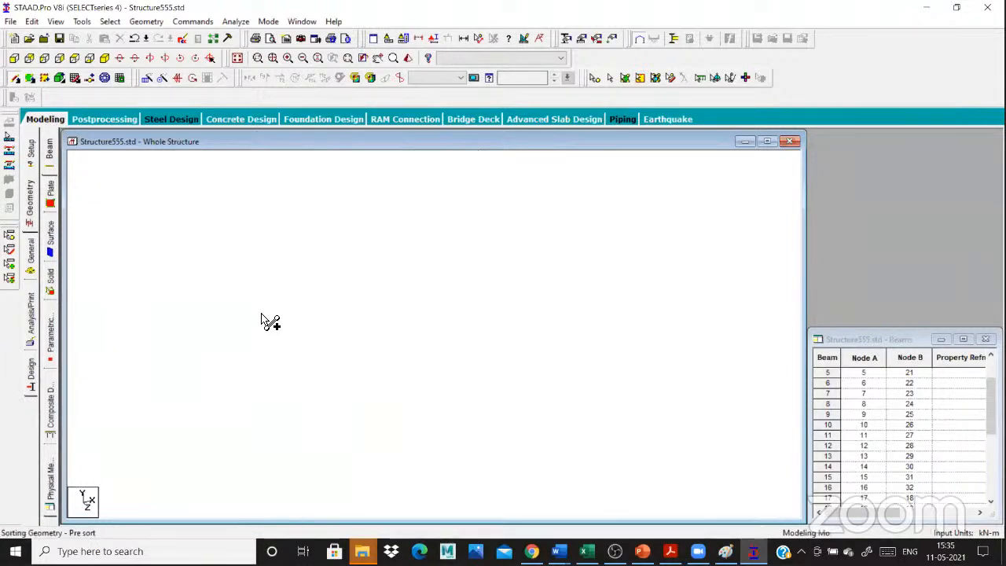
{"action": "left_click", "coordinate": [261, 318]}
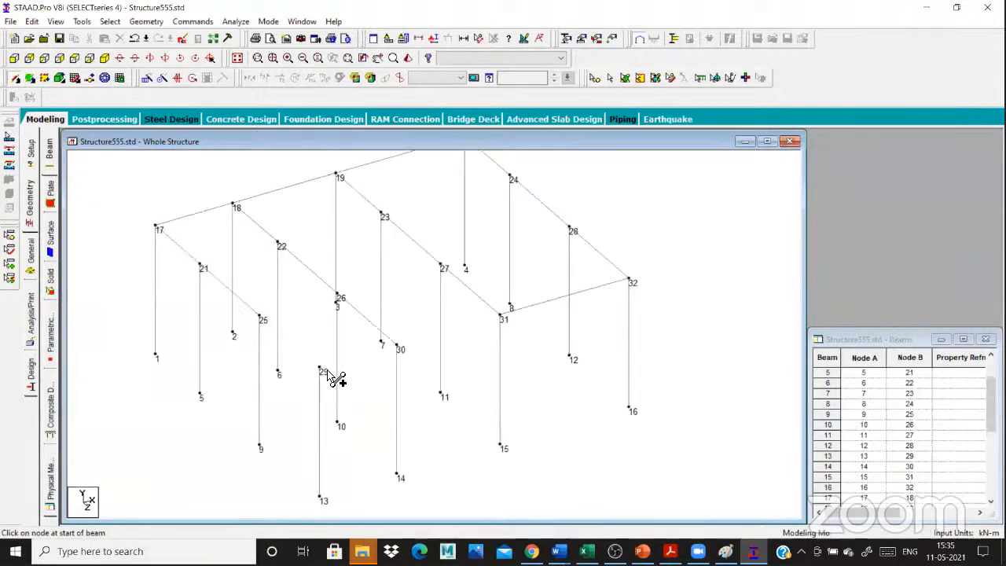
{"action": "left_click", "coordinate": [320, 369]}
{"action": "left_click", "coordinate": [397, 347]}
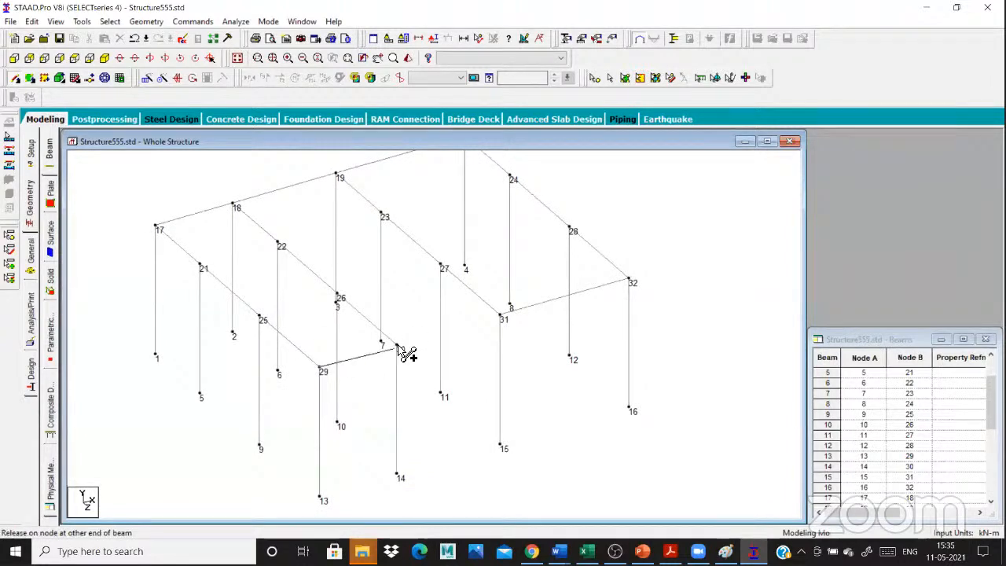
{"action": "left_click", "coordinate": [501, 318]}
Add cross beams linking nodes 26, 27 and 28, and another row linking nodes 21, 22, 23 and 24.
{"action": "left_click", "coordinate": [340, 296]}
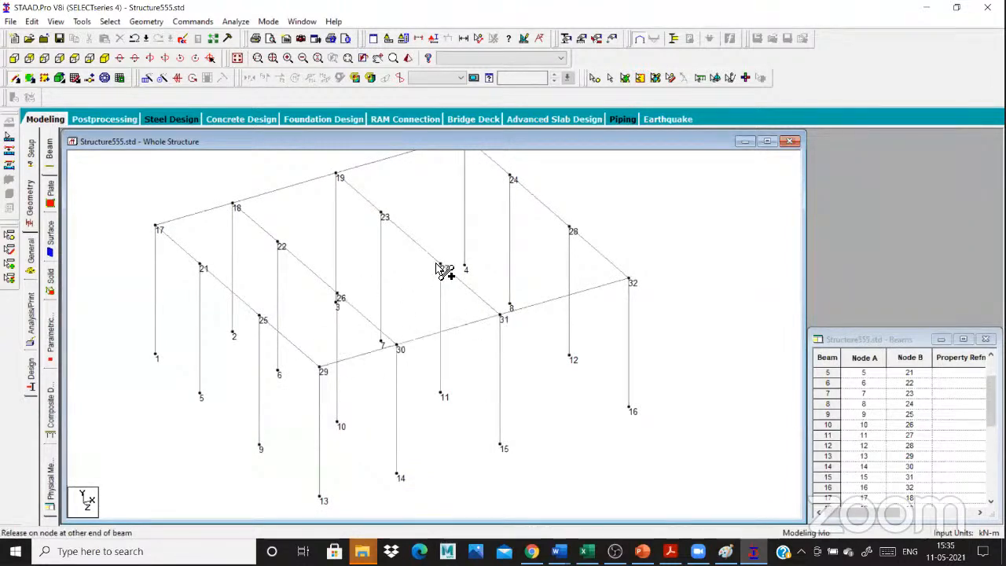
{"action": "left_click", "coordinate": [441, 266]}
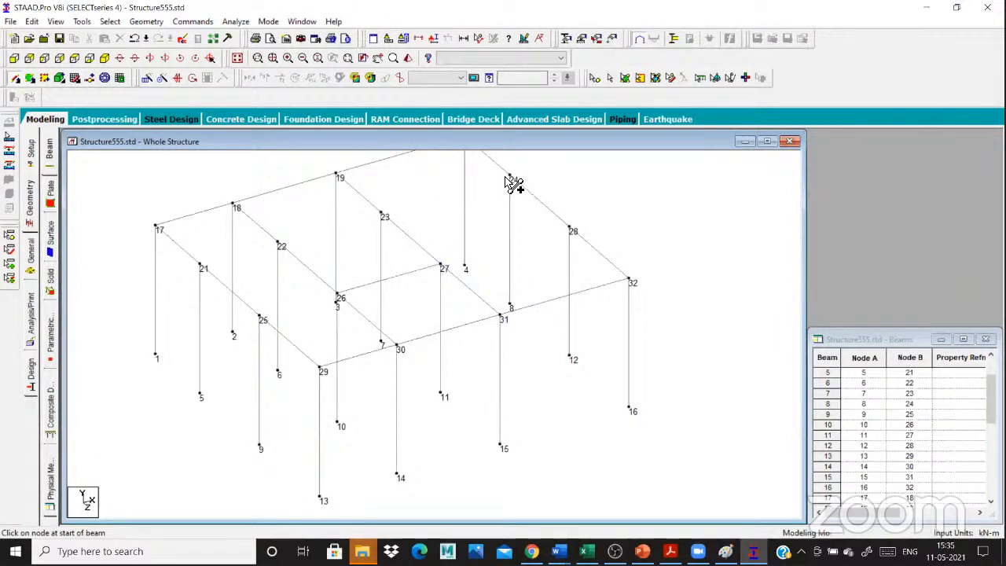
{"action": "left_click_drag", "start_coordinate": [280, 243], "coordinate": [382, 214]}
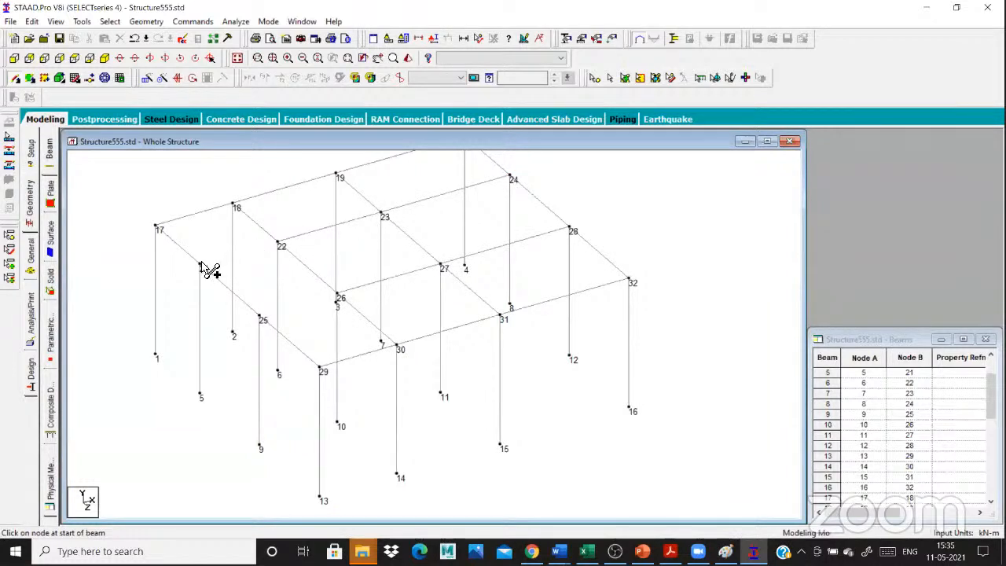
{"action": "left_click_drag", "start_coordinate": [201, 264], "coordinate": [277, 243]}
Examine the beam grid joining the column tops for missing or misplaced members.
{"action": "scroll", "coordinate": [262, 278], "scroll_direction": "down", "scroll_amount": 1}
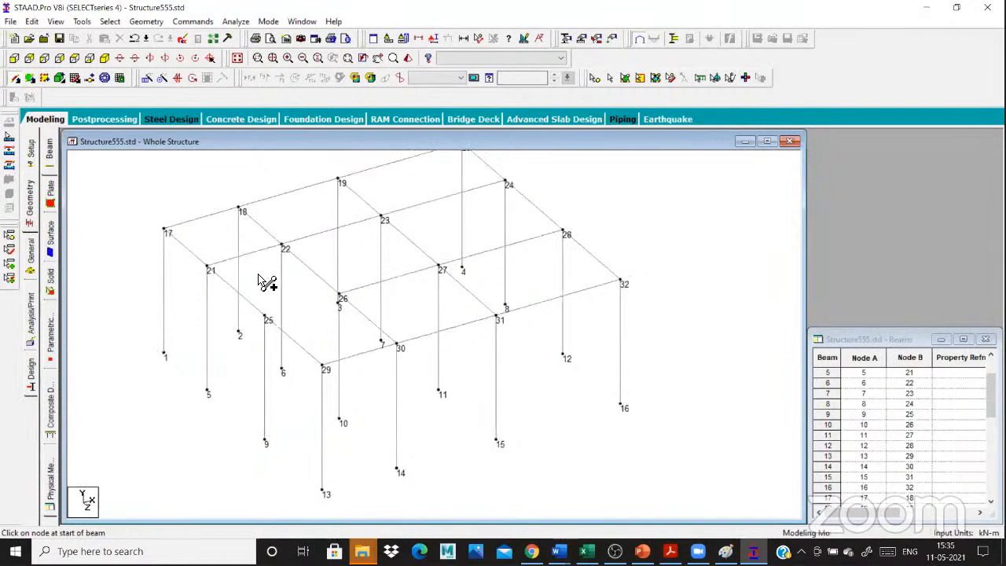
{"action": "scroll", "coordinate": [267, 305], "scroll_direction": "up", "scroll_amount": 1}
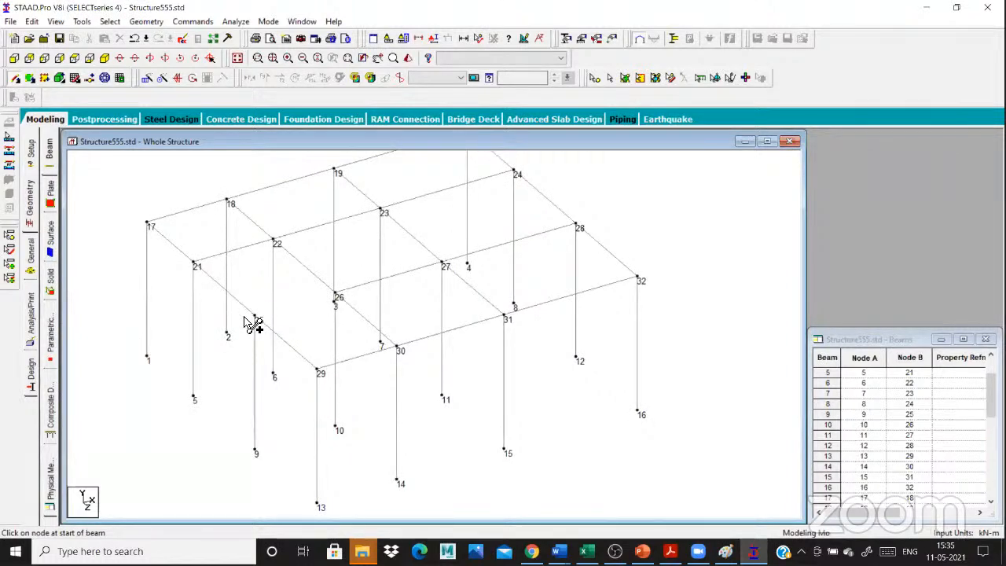
{"action": "scroll", "coordinate": [294, 332], "scroll_direction": "down", "scroll_amount": 1}
{"action": "scroll", "coordinate": [338, 257], "scroll_direction": "down", "scroll_amount": 1}
{"action": "middle_click_drag", "start_coordinate": [338, 257], "coordinate": [318, 314]}
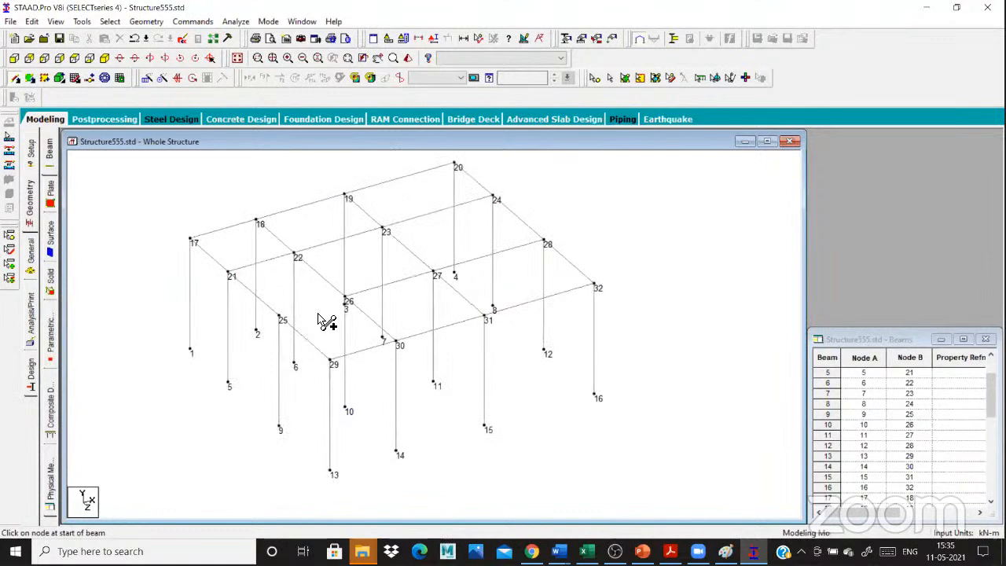
{"action": "scroll", "coordinate": [167, 235], "scroll_direction": "up", "scroll_amount": 1}
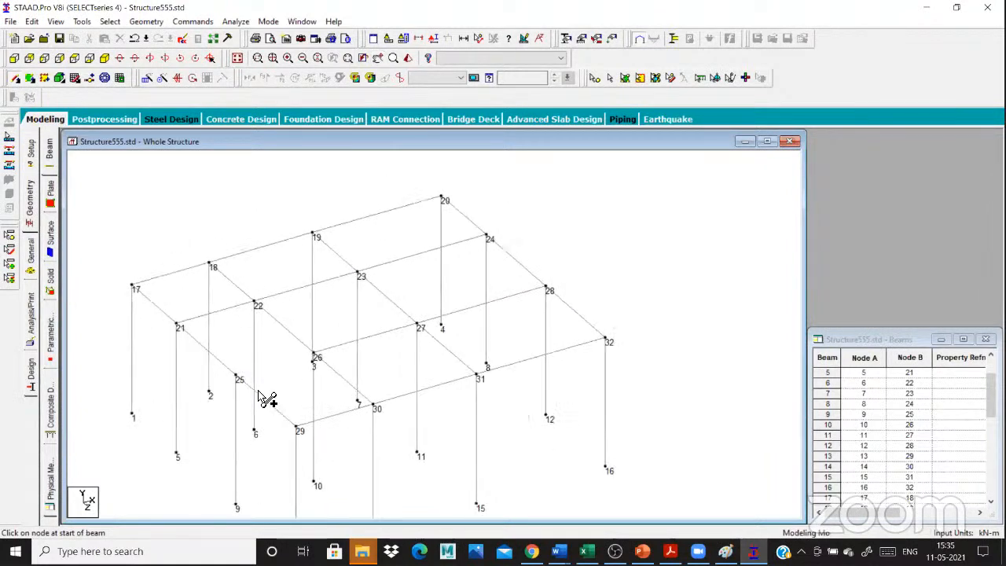
{"action": "scroll", "coordinate": [281, 369], "scroll_direction": "down", "scroll_amount": 1}
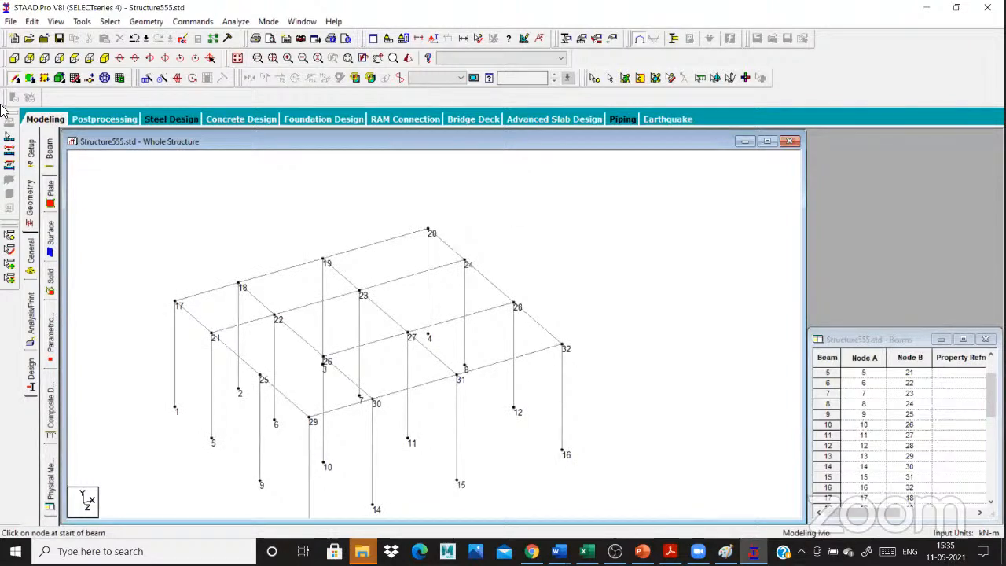
{"action": "scroll", "coordinate": [279, 422], "scroll_direction": "down", "scroll_amount": 1}
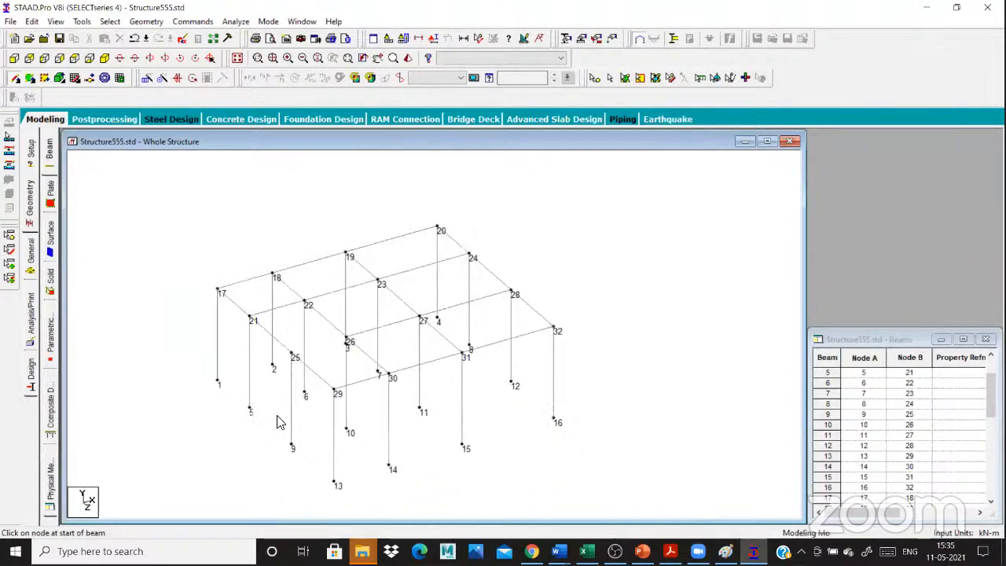
{"action": "scroll", "coordinate": [279, 422], "scroll_direction": "up", "scroll_amount": 1}
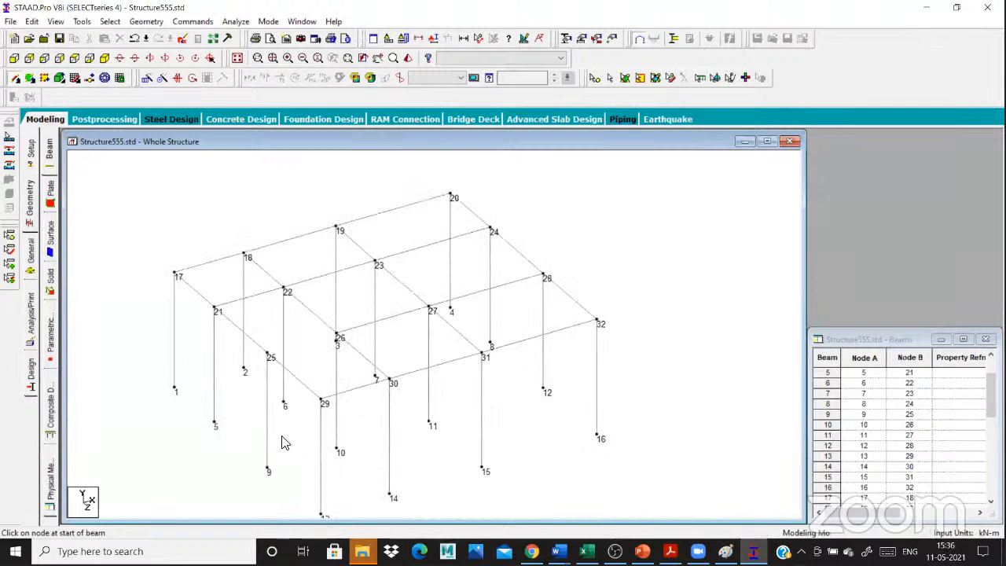
{"action": "scroll", "coordinate": [732, 321], "scroll_direction": "down", "scroll_amount": 1}
{"action": "scroll", "coordinate": [696, 328], "scroll_direction": "down", "scroll_amount": 1}
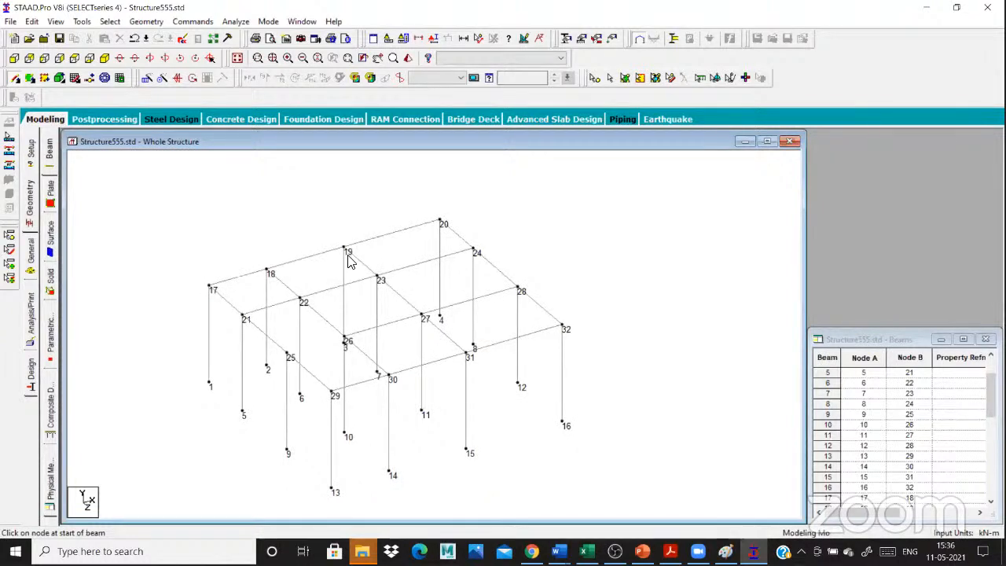
Try to select the floor level with the Plates Parallel To XZ selection.
{"action": "left_click", "coordinate": [117, 21]}
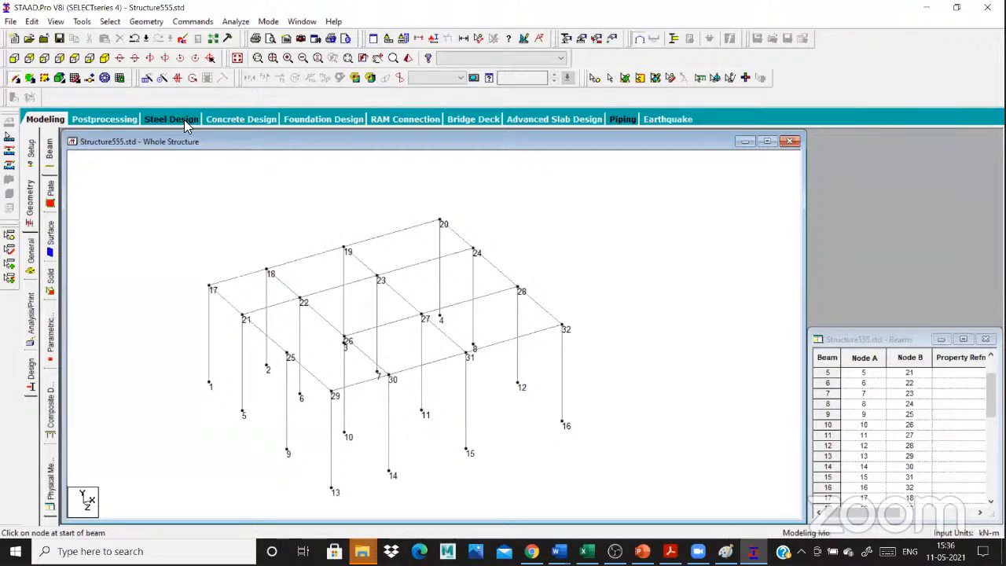
{"action": "left_click", "coordinate": [275, 296]}
{"action": "left_click", "coordinate": [110, 21]}
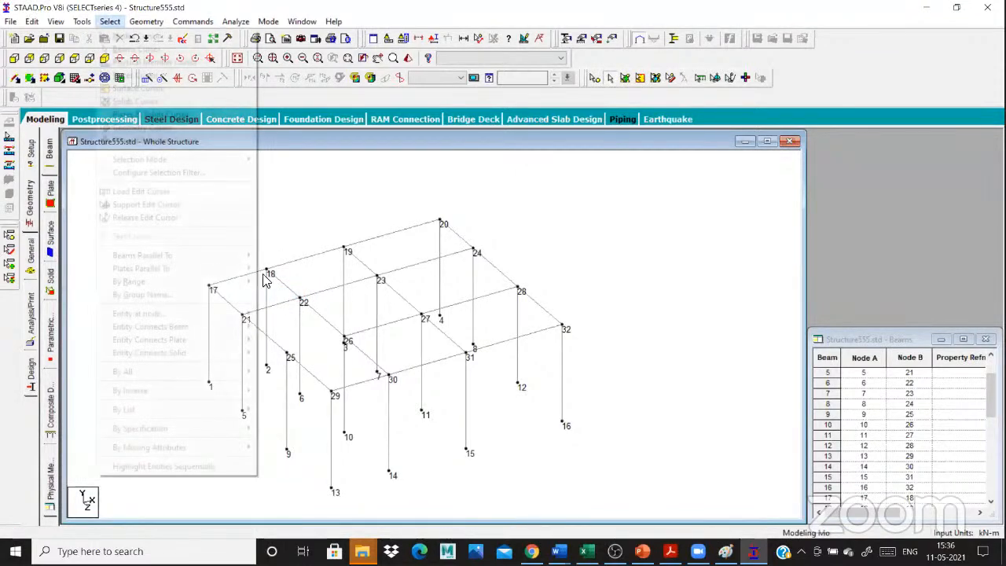
{"action": "mouse_move", "coordinate": [236, 268]}
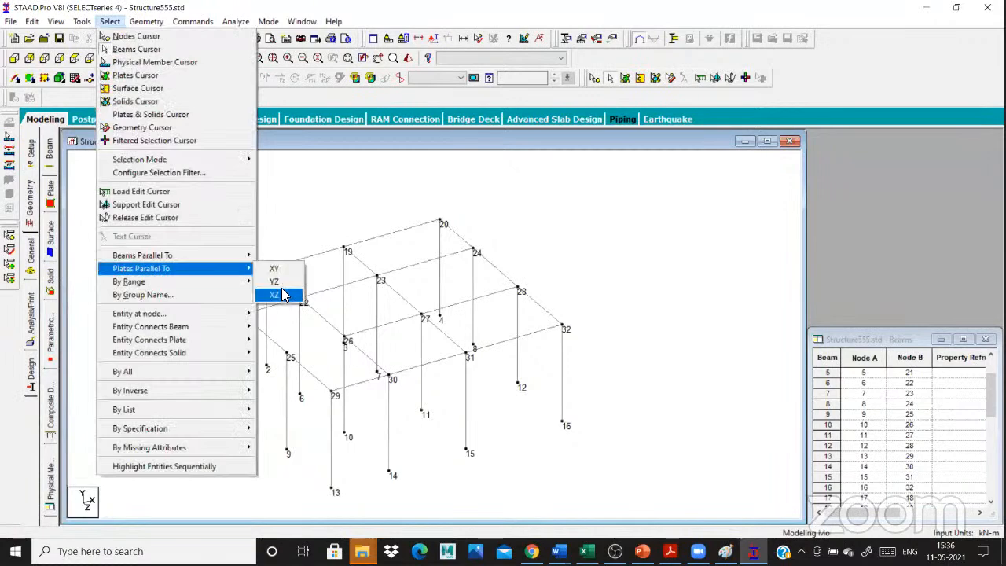
{"action": "left_click", "coordinate": [285, 293]}
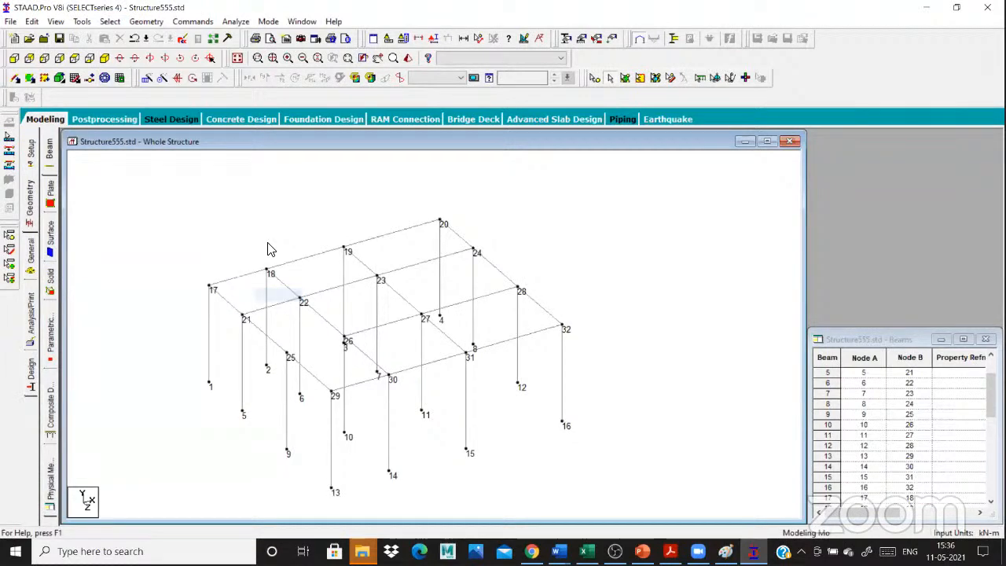
Select all the floor beams parallel to the XZ plane.
{"action": "left_click", "coordinate": [110, 22]}
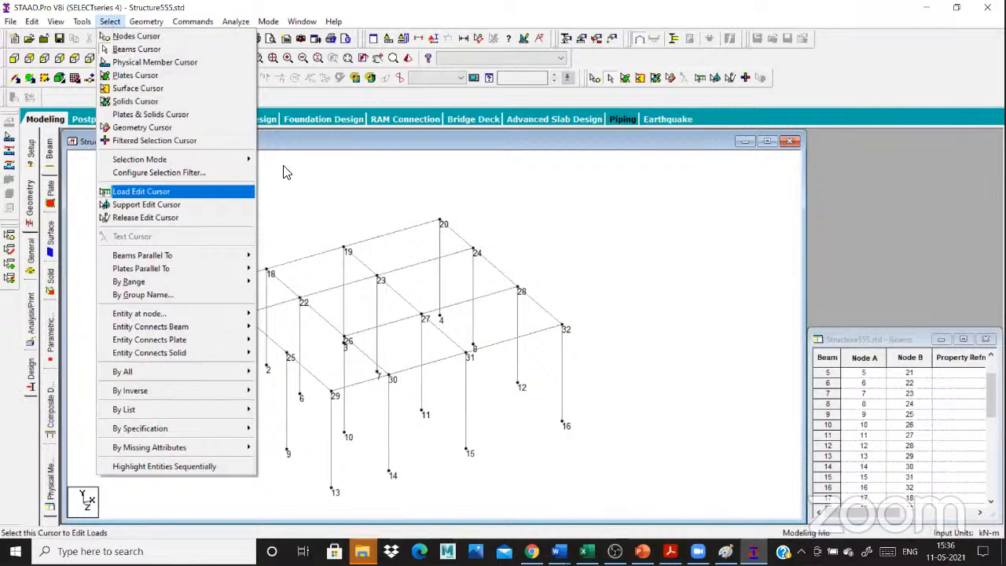
{"action": "key", "text": "Down"}
{"action": "key", "text": "Down"}
{"action": "key", "text": "Down"}
{"action": "key", "text": "Down"}
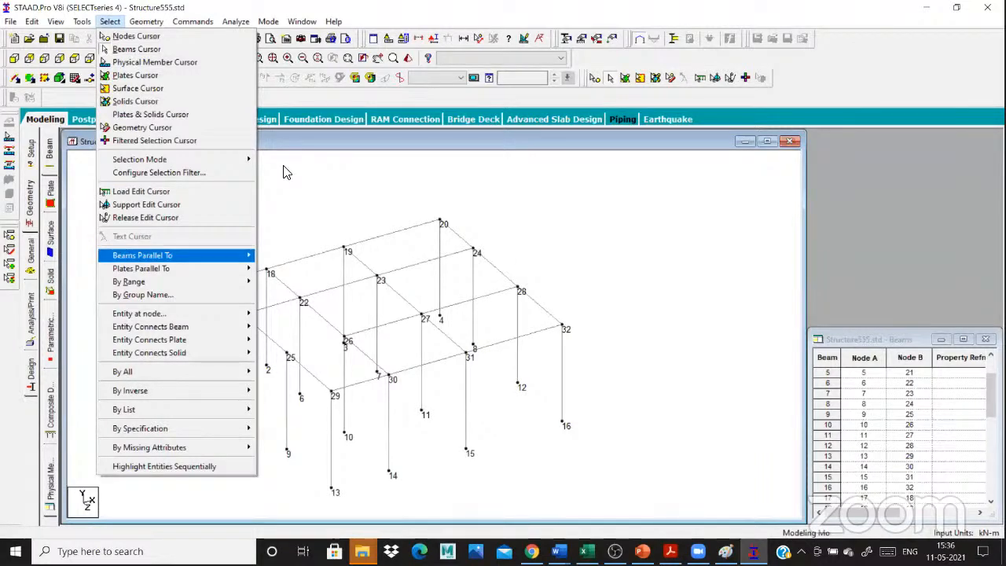
Apply a Translational Repeat to the selected floor beams in Y with 4 linked steps of 3 m.
{"action": "left_click", "coordinate": [157, 24]}
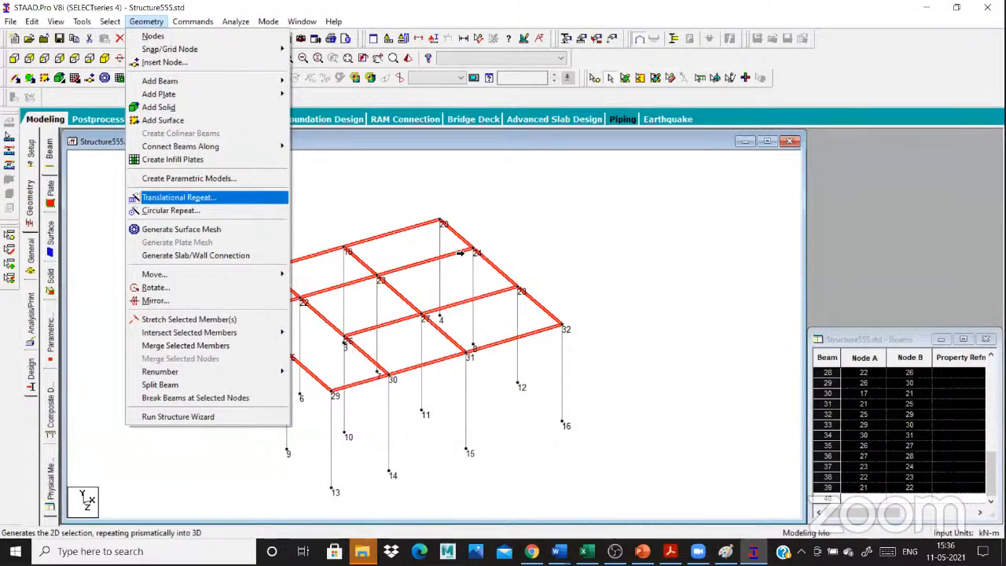
{"action": "key", "text": "Return"}
{"action": "left_click", "coordinate": [639, 222]}
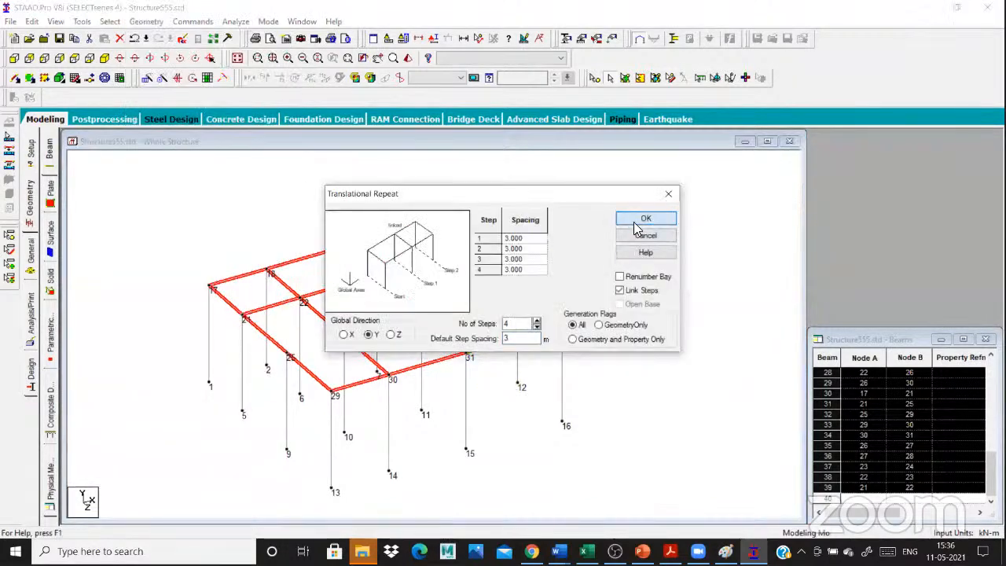
{"action": "left_click", "coordinate": [635, 224]}
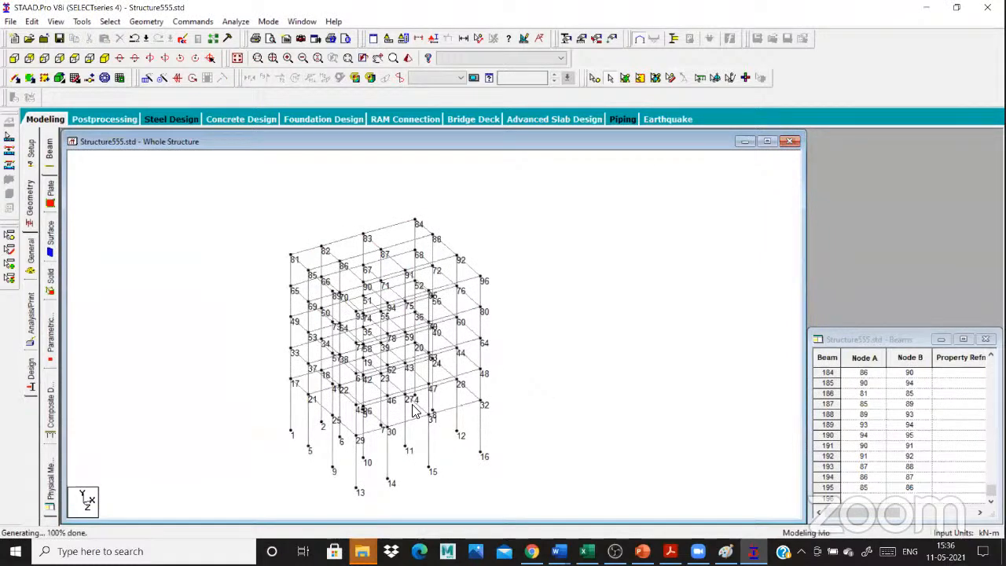
{"action": "scroll", "coordinate": [287, 383], "scroll_direction": "up", "scroll_amount": 1}
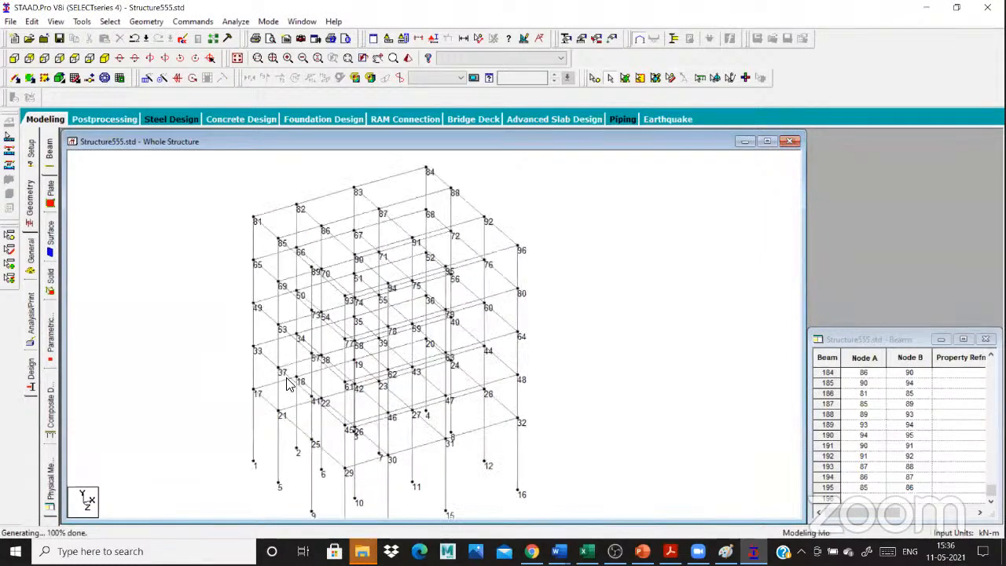
Examine the whole repeated frame, from the column bases up to the roof beams.
{"action": "scroll", "coordinate": [280, 346], "scroll_direction": "down", "scroll_amount": 1}
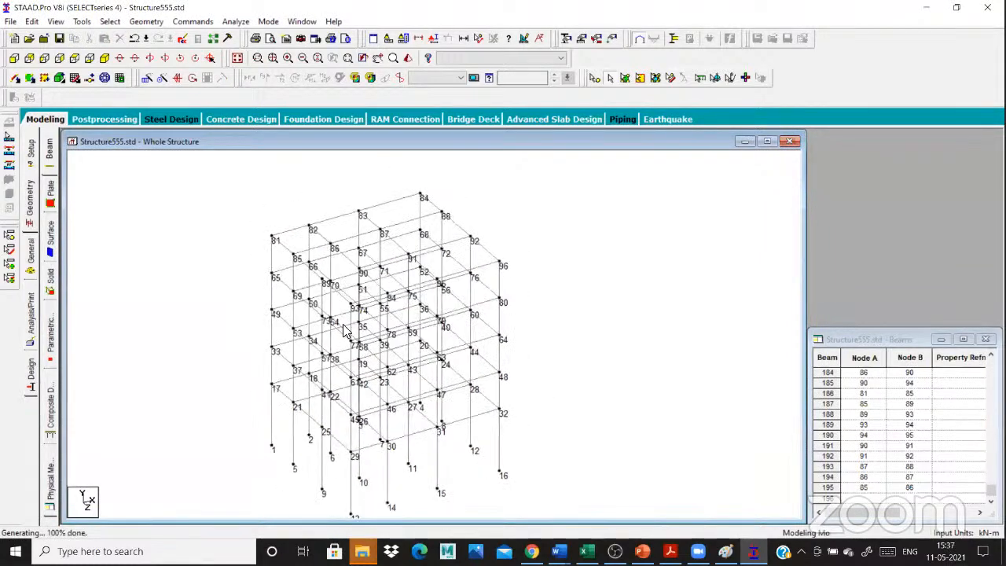
{"action": "scroll", "coordinate": [270, 456], "scroll_direction": "up", "scroll_amount": 1}
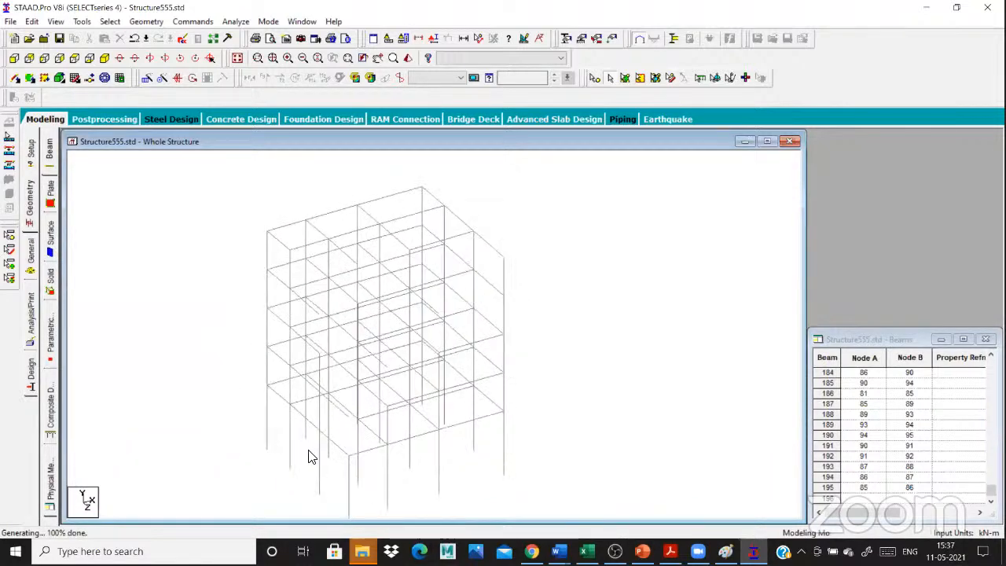
{"action": "scroll", "coordinate": [283, 393], "scroll_direction": "down", "scroll_amount": 1}
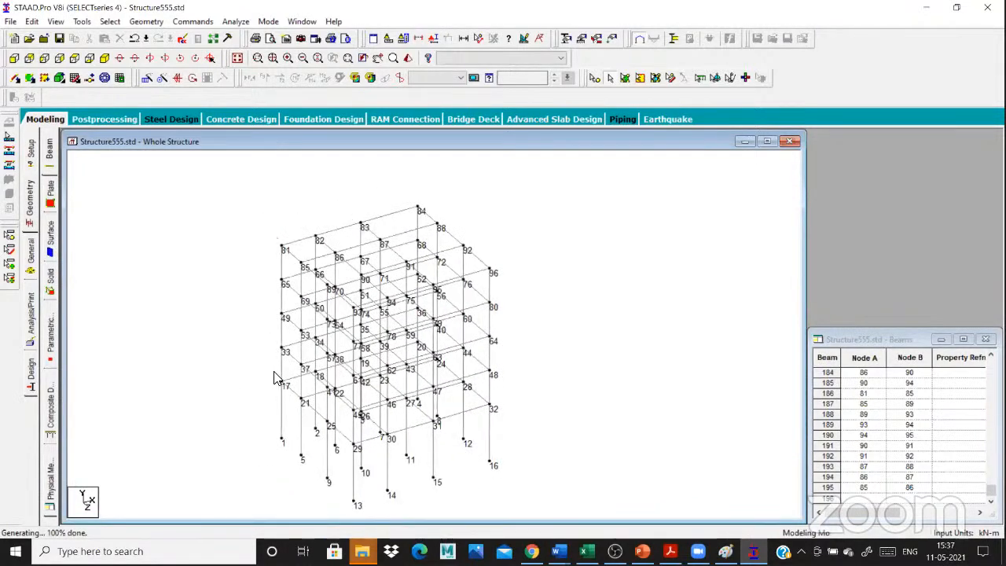
{"action": "scroll", "coordinate": [425, 221], "scroll_direction": "up", "scroll_amount": 1}
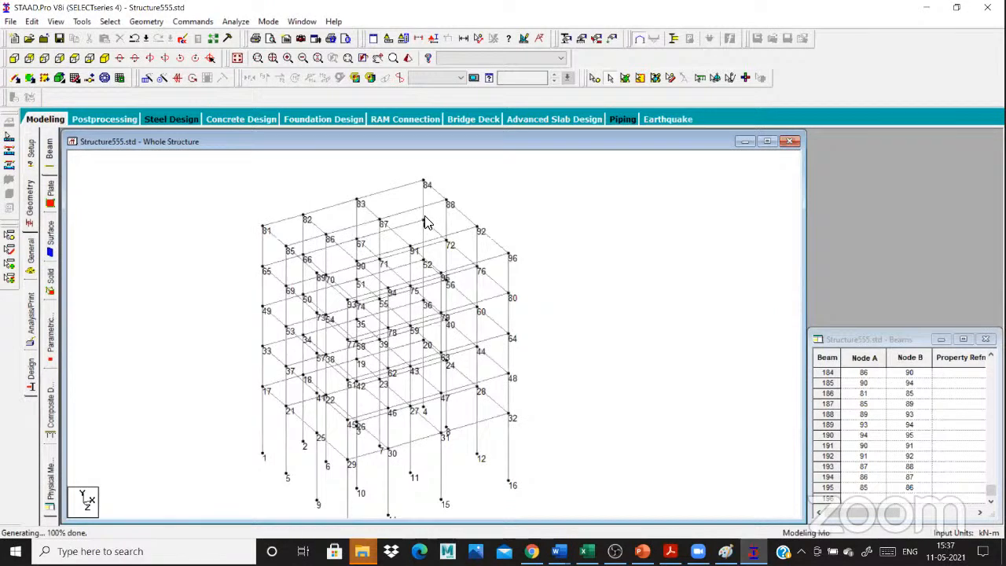
{"action": "scroll", "coordinate": [426, 221], "scroll_direction": "up", "scroll_amount": 1}
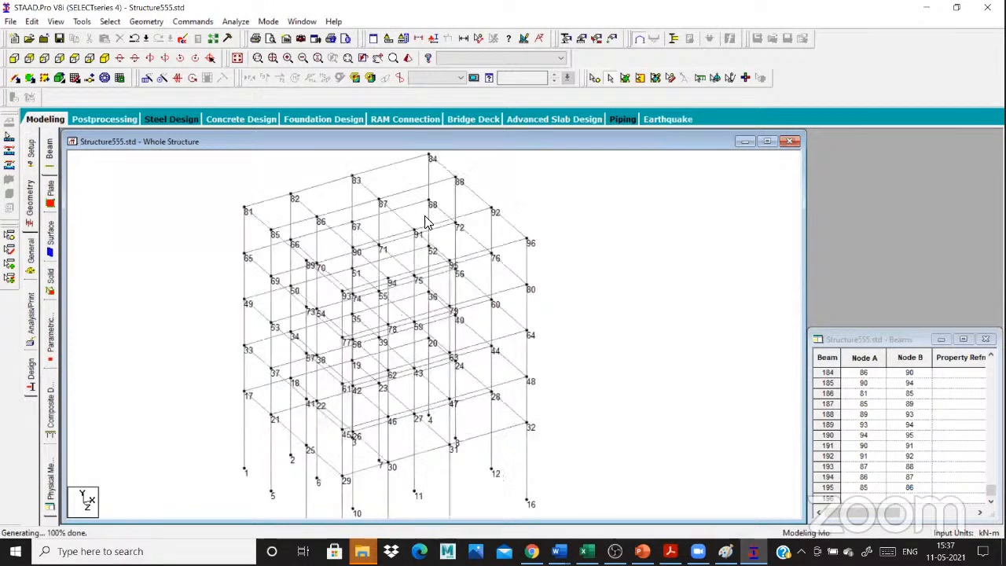
{"action": "scroll", "coordinate": [420, 384], "scroll_direction": "down", "scroll_amount": 1}
Switch to Paint, draw a second line along the ground level of the level sketch, and return to STAAD.Pro.
{"action": "key", "text": "alt+Tab"}
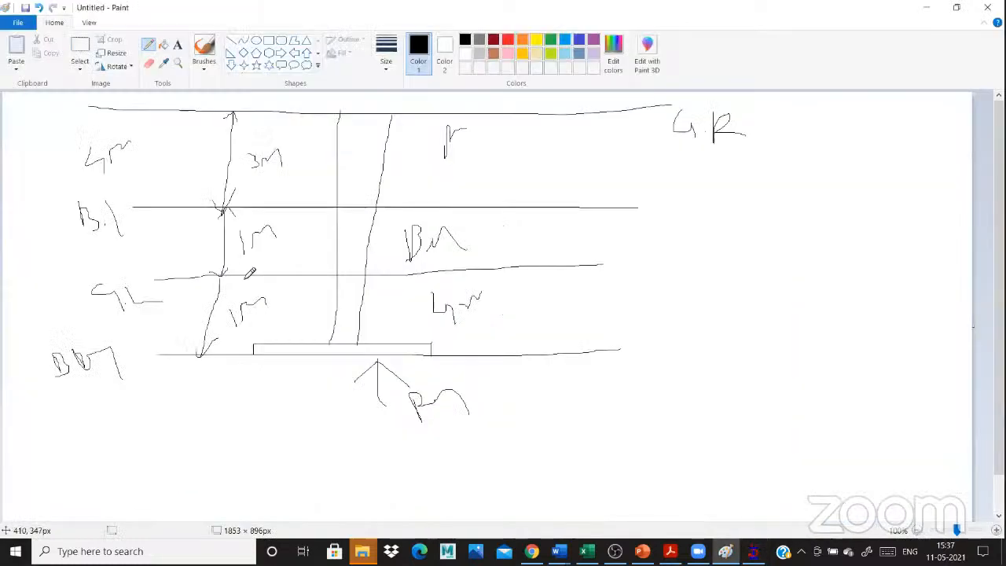
{"action": "left_click_drag", "start_coordinate": [250, 274], "coordinate": [558, 254]}
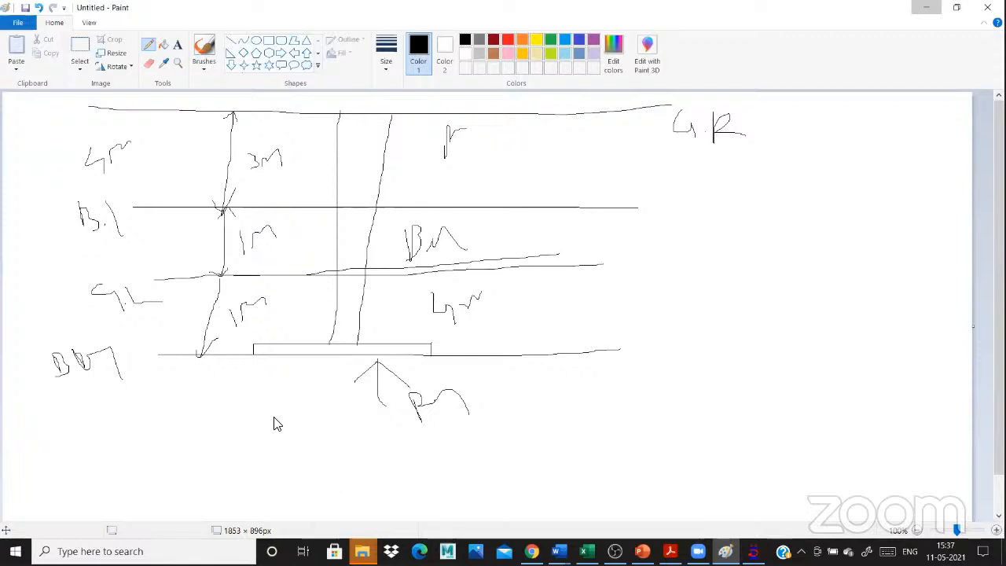
{"action": "key", "text": "alt+Tab"}
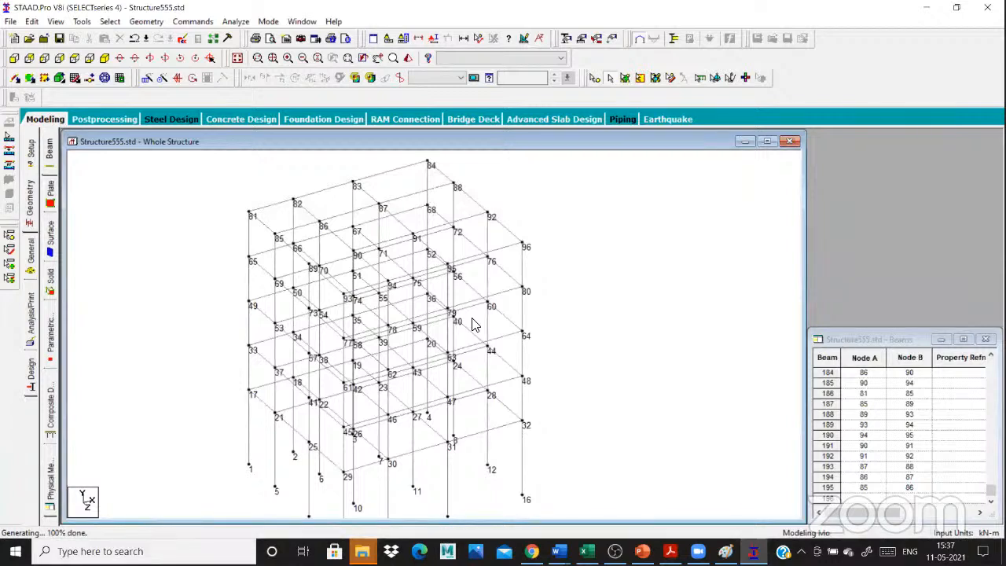
Display the dimensions of all beams in the view.
{"action": "scroll", "coordinate": [473, 324], "scroll_direction": "down", "scroll_amount": 1}
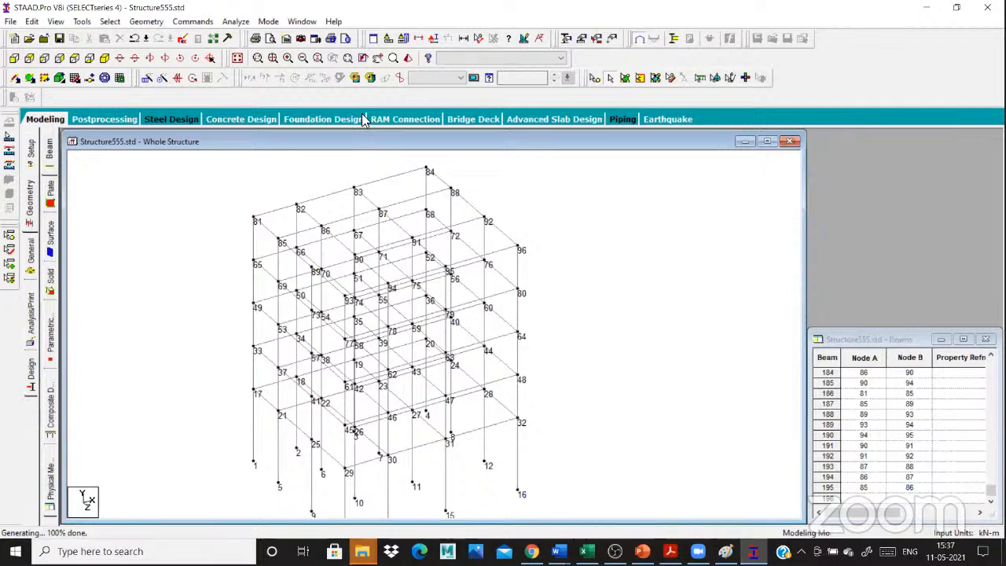
{"action": "right_click", "coordinate": [207, 184]}
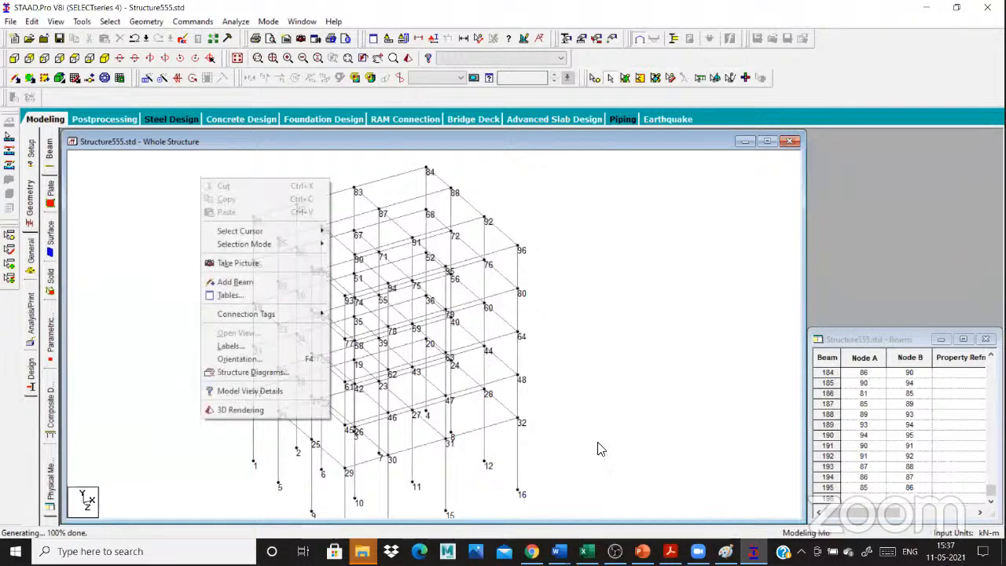
{"action": "left_click", "coordinate": [82, 21]}
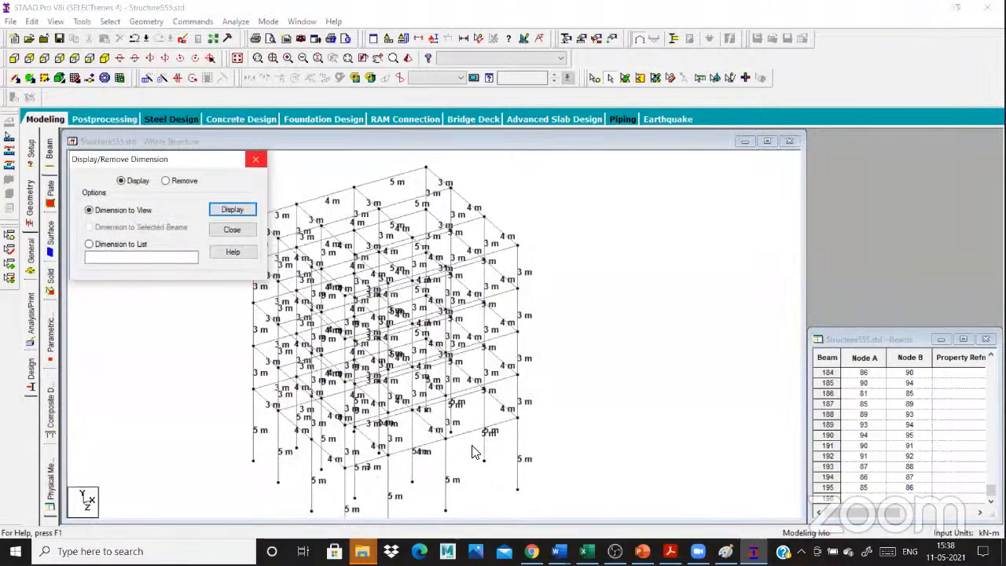
{"action": "left_click", "coordinate": [256, 159]}
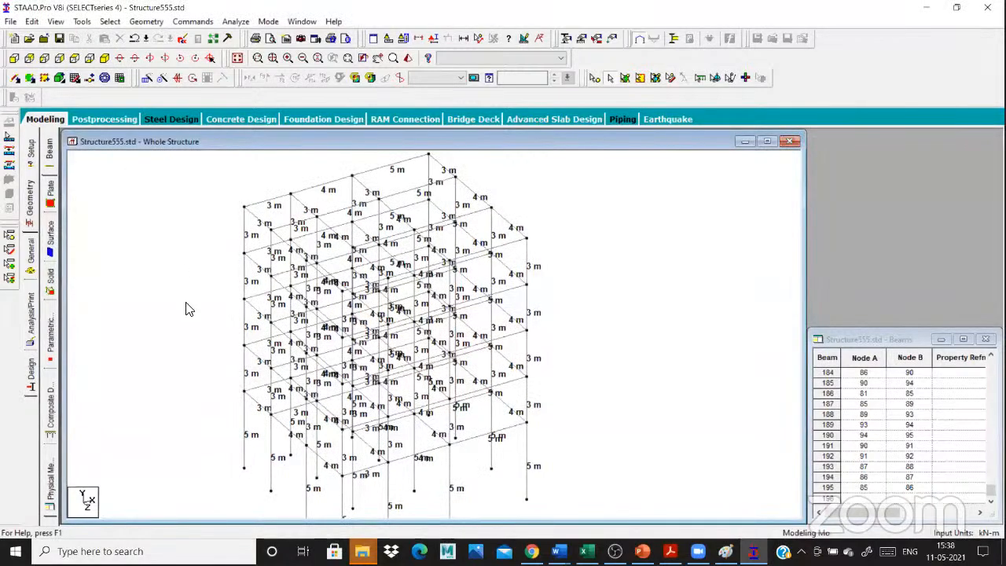
Remove the beam dimensions from the view.
{"action": "scroll", "coordinate": [179, 262], "scroll_direction": "down", "scroll_amount": 1}
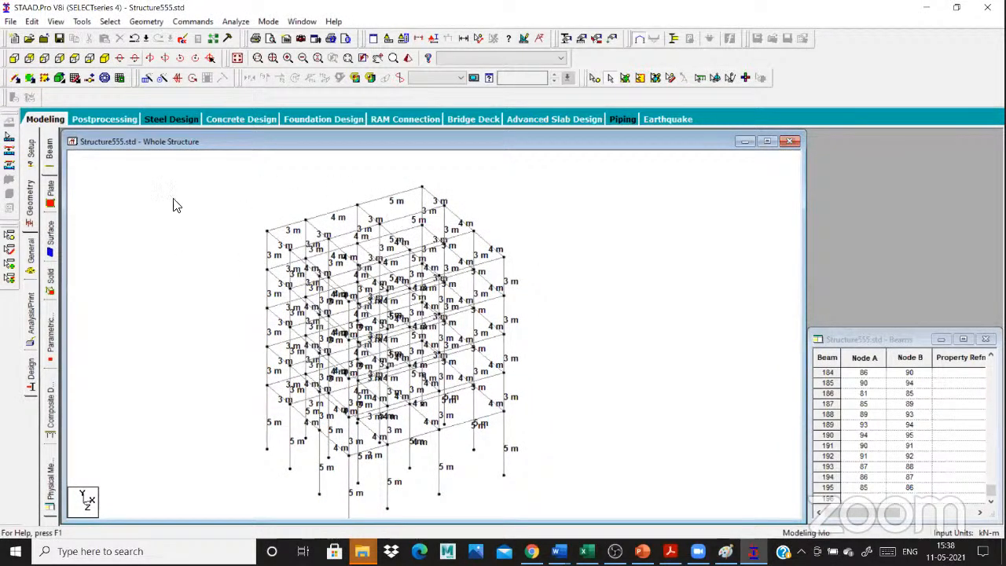
{"action": "left_click", "coordinate": [82, 21]}
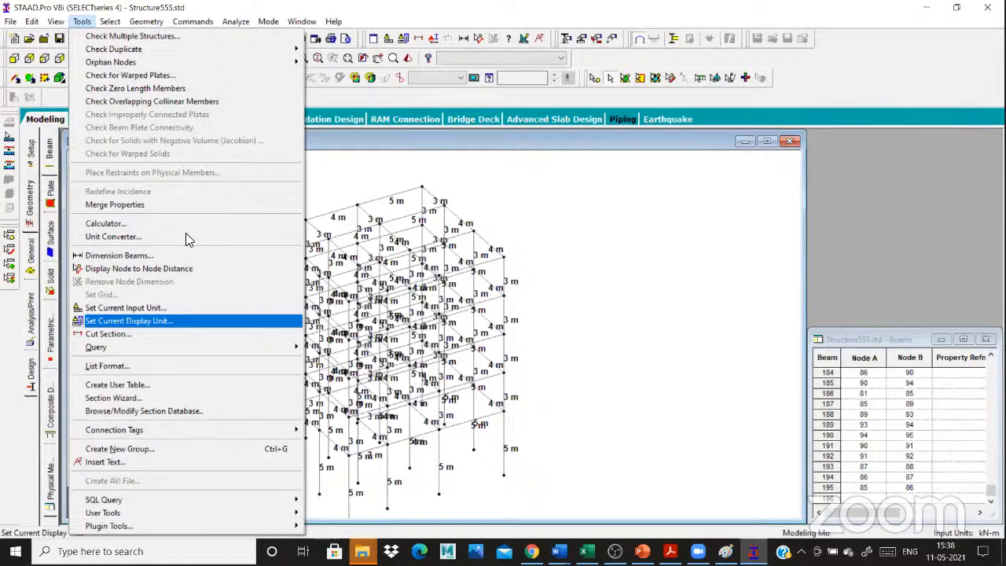
{"action": "left_click", "coordinate": [150, 255]}
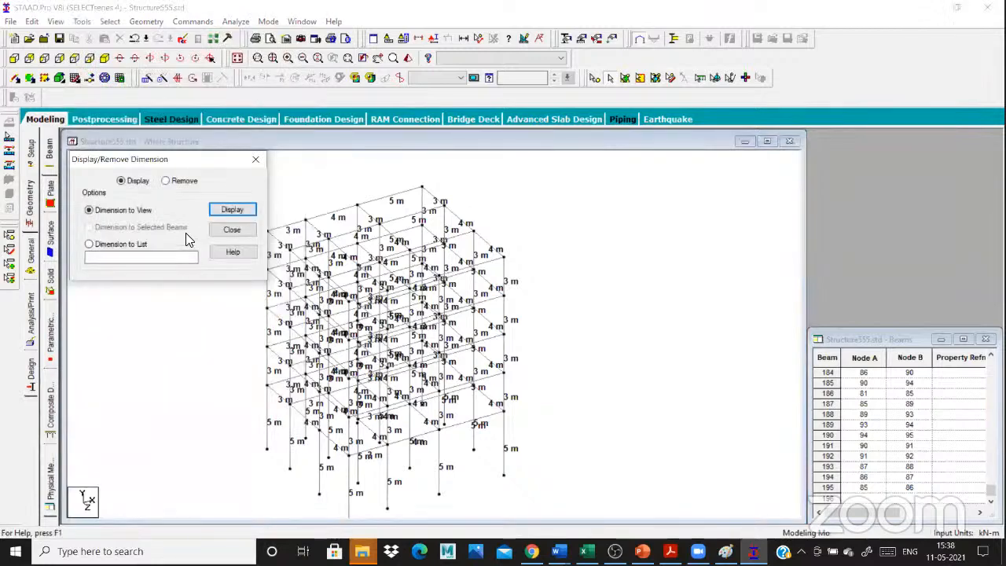
{"action": "key", "text": "Escape"}
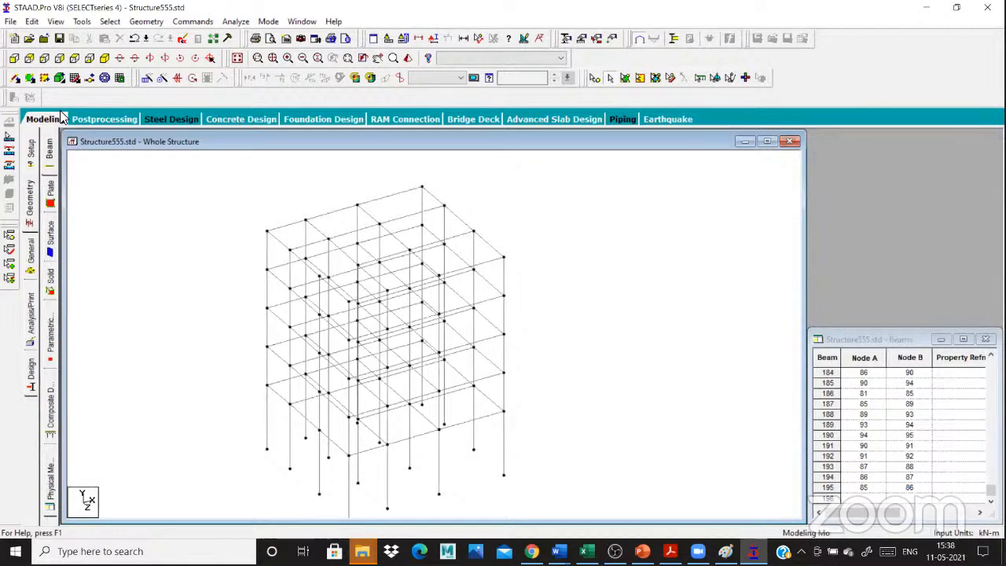
Assign the CONCRETE material to the whole structure with the Assign To View method.
{"action": "left_click", "coordinate": [26, 266]}
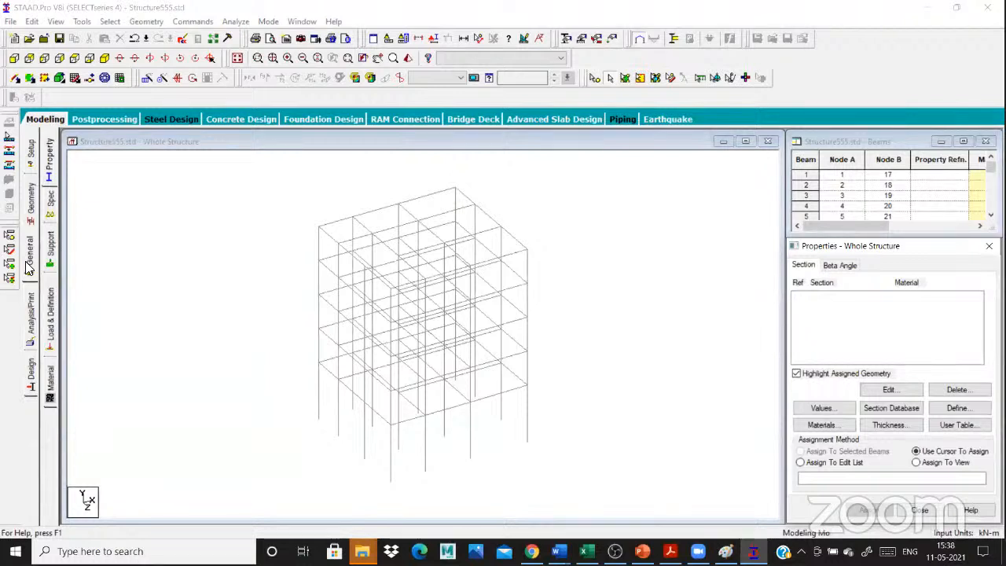
{"action": "left_click", "coordinate": [51, 376]}
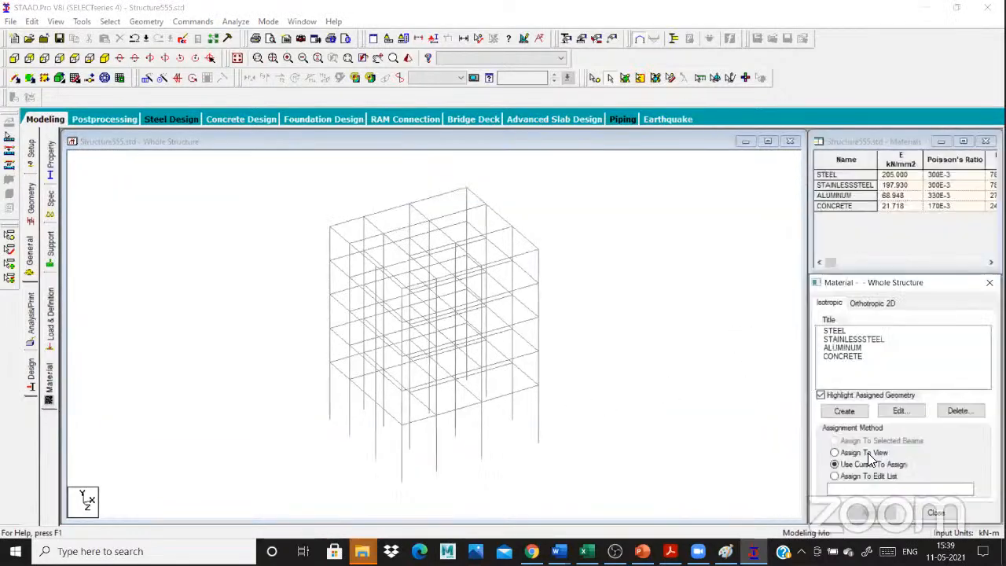
{"action": "left_click", "coordinate": [869, 453]}
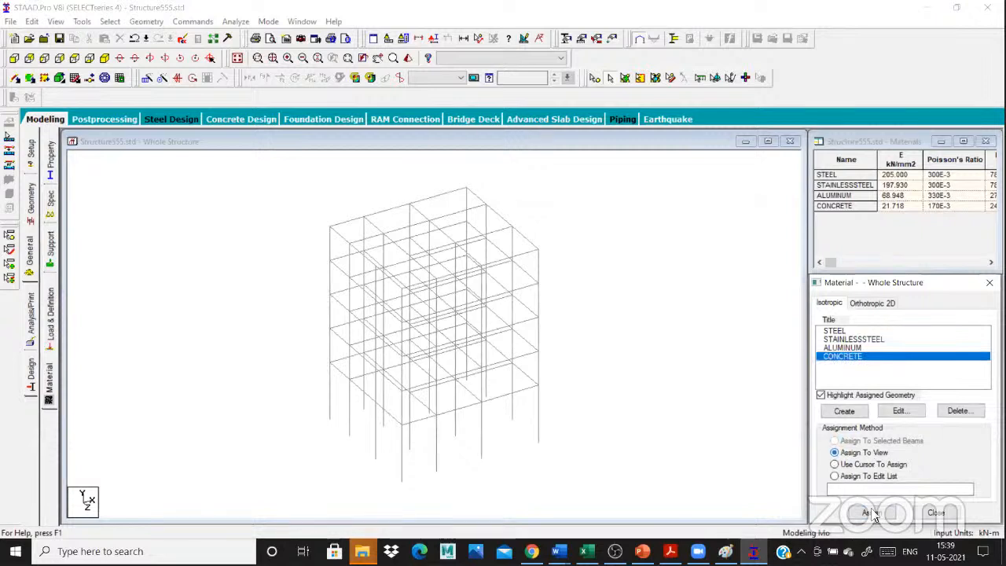
{"action": "left_click", "coordinate": [872, 512]}
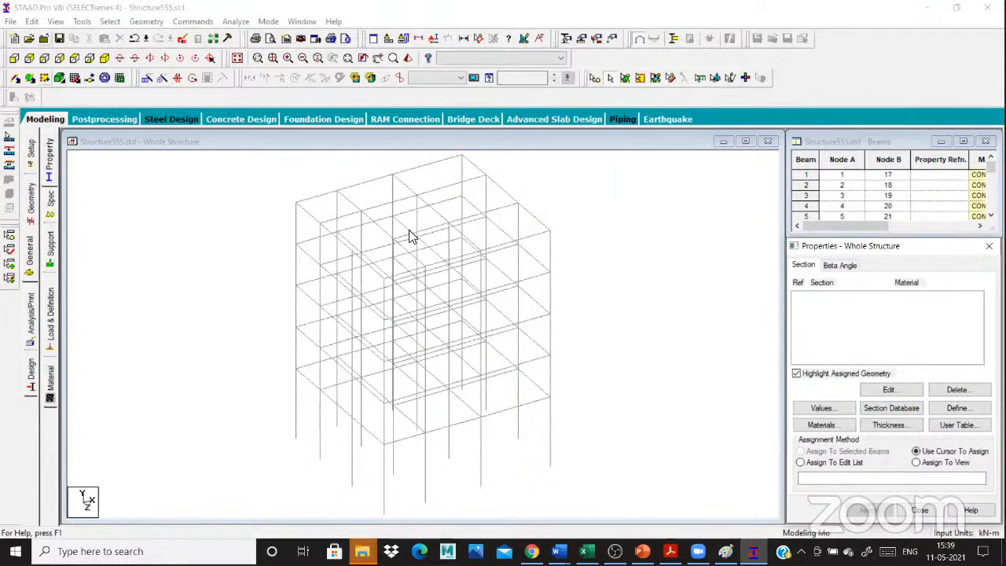
Define a rectangular concrete section with YD 0.45 m and ZD 0.23 m.
{"action": "scroll", "coordinate": [499, 382], "scroll_direction": "down", "scroll_amount": 1}
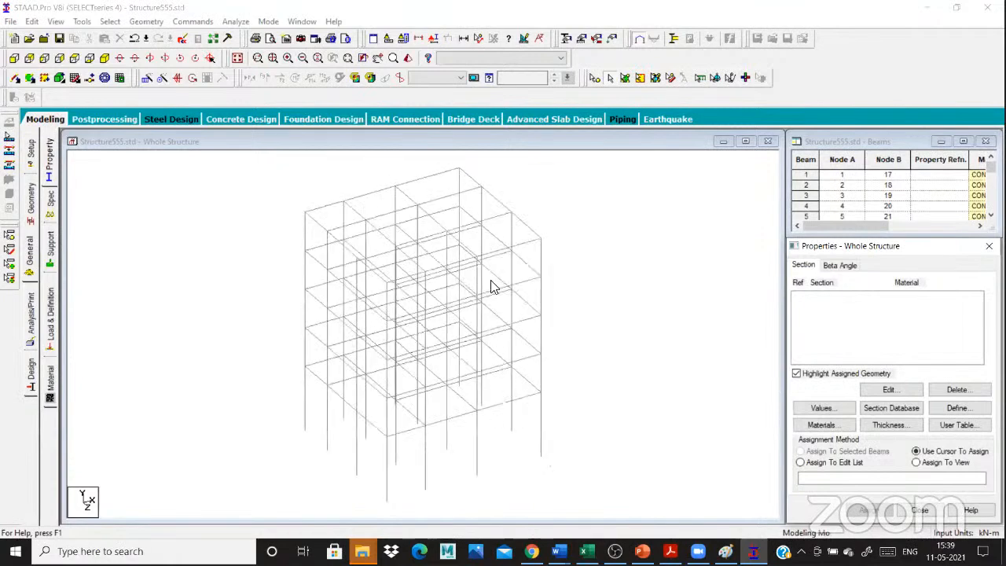
{"action": "scroll", "coordinate": [506, 283], "scroll_direction": "down", "scroll_amount": 1}
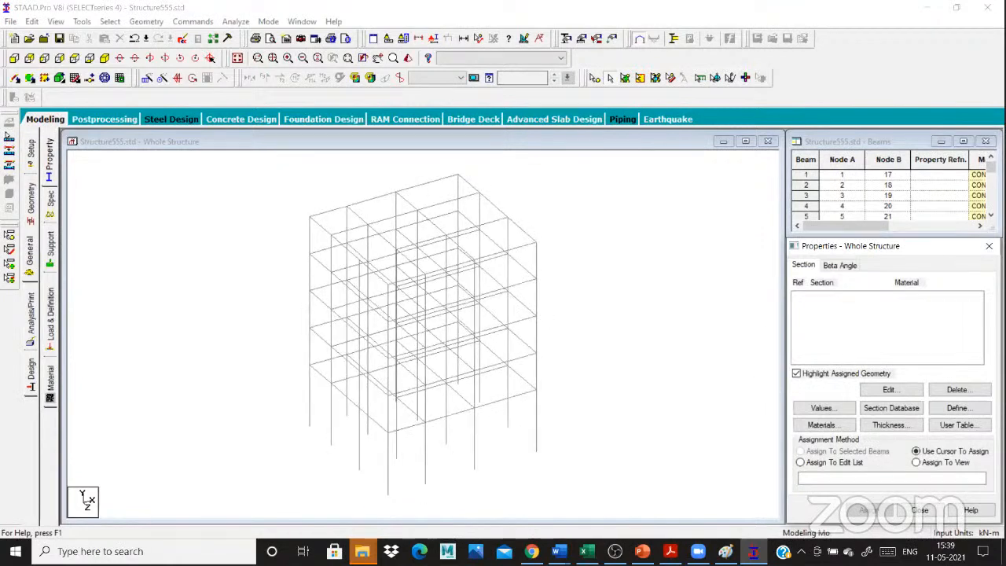
{"action": "left_click", "coordinate": [961, 409]}
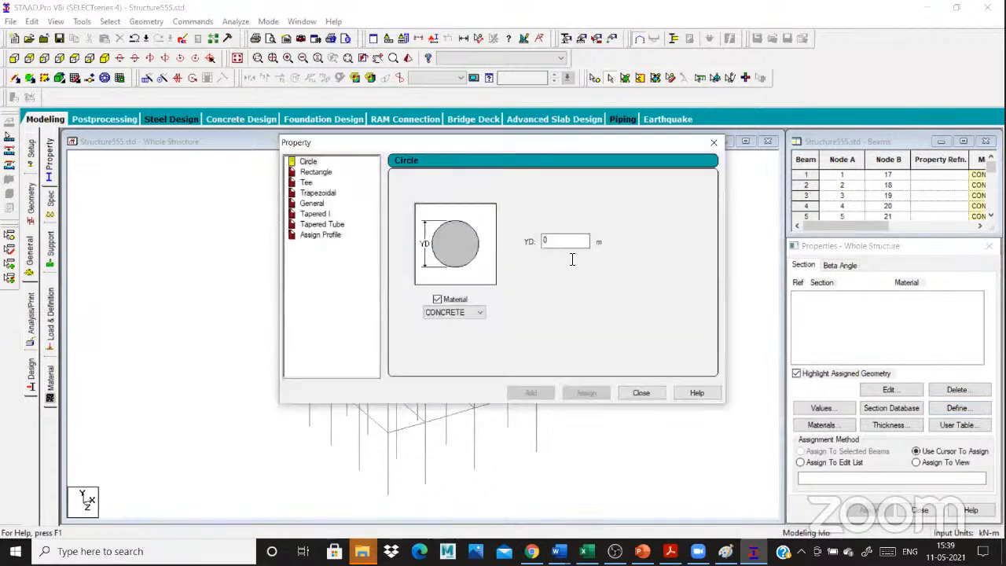
{"action": "left_click", "coordinate": [571, 254]}
{"action": "type", "text": ".23"}
Add a second rectangular concrete section with YD 0.38 m and ZD 0.23 m.
{"action": "left_click", "coordinate": [555, 233]}
{"action": "type", "text": "."}
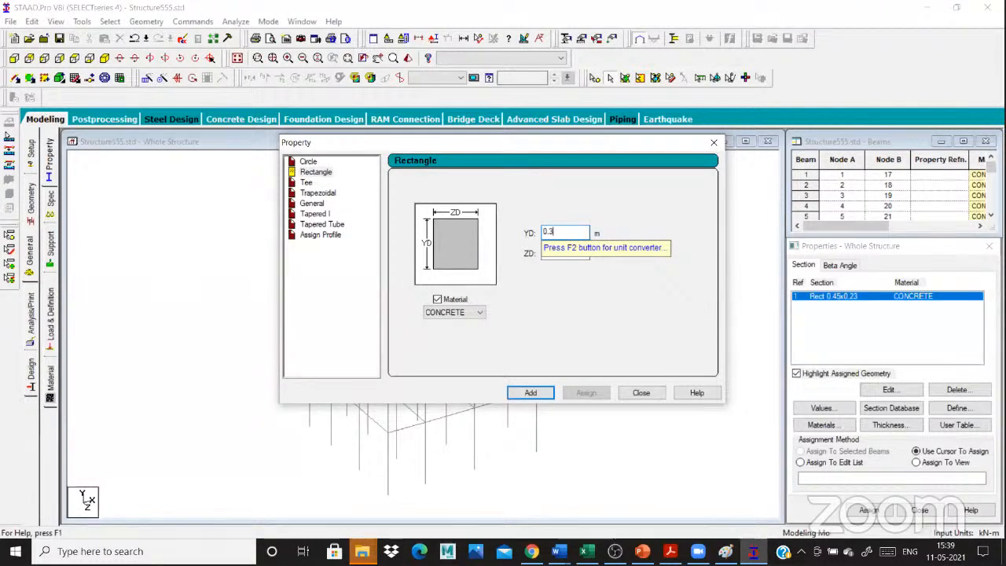
{"action": "type", "text": "8"}
{"action": "left_click", "coordinate": [523, 393]}
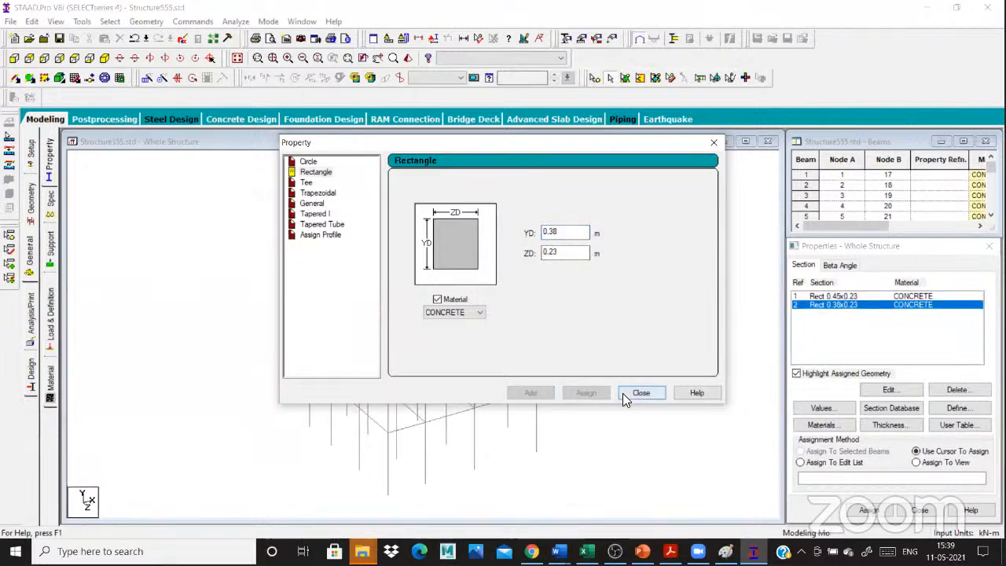
{"action": "left_click", "coordinate": [639, 393]}
Select all the columns parallel to Y and assign them the Rect 0.45x0.23 section.
{"action": "left_click", "coordinate": [836, 298]}
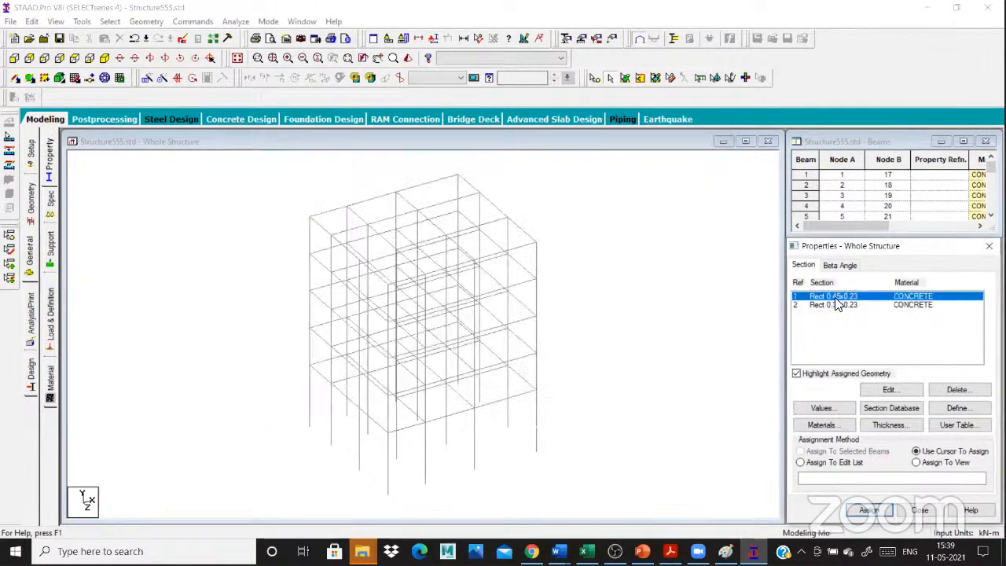
{"action": "left_click", "coordinate": [843, 306]}
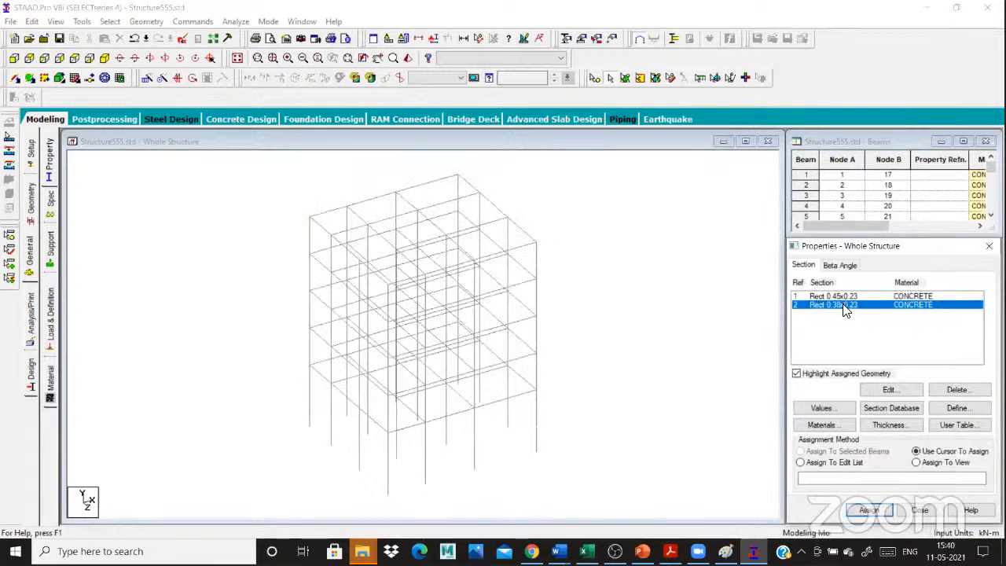
{"action": "left_click", "coordinate": [839, 298]}
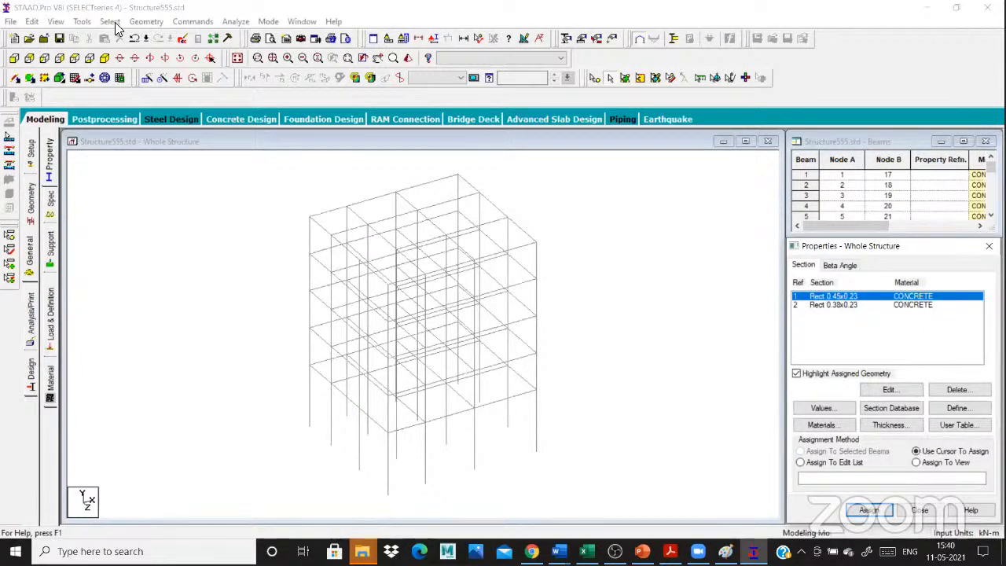
{"action": "left_click", "coordinate": [238, 275]}
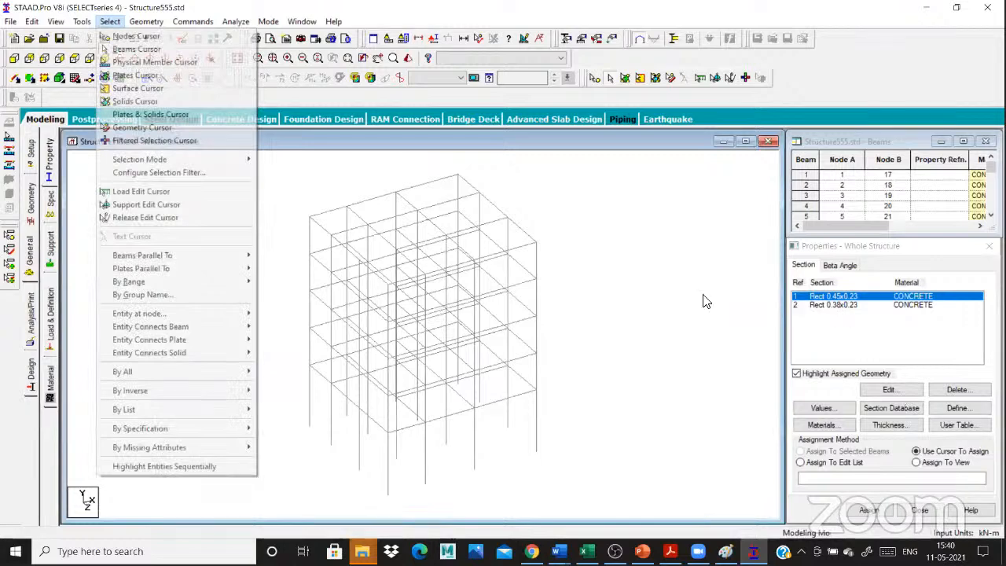
{"action": "mouse_move", "coordinate": [222, 258]}
{"action": "left_click", "coordinate": [269, 267]}
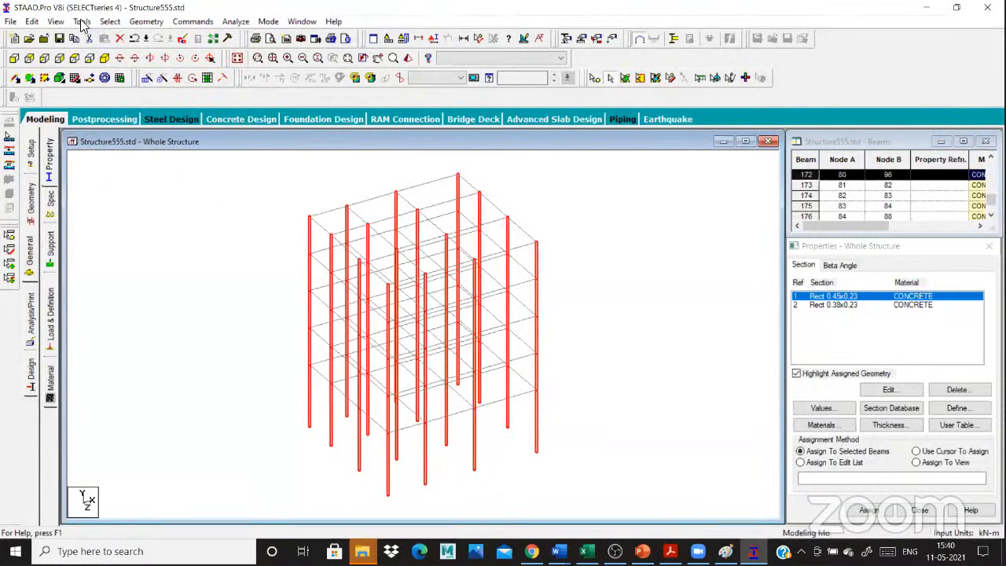
Select all the horizontal floor beams and assign them the Rect 0.38x0.23 section.
{"action": "left_click", "coordinate": [110, 21]}
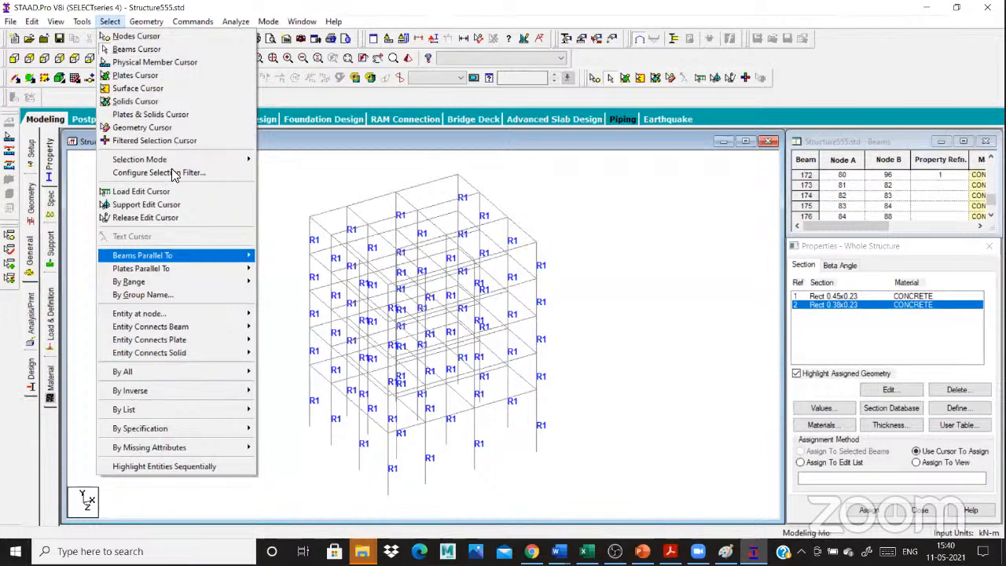
{"action": "left_click", "coordinate": [269, 282]}
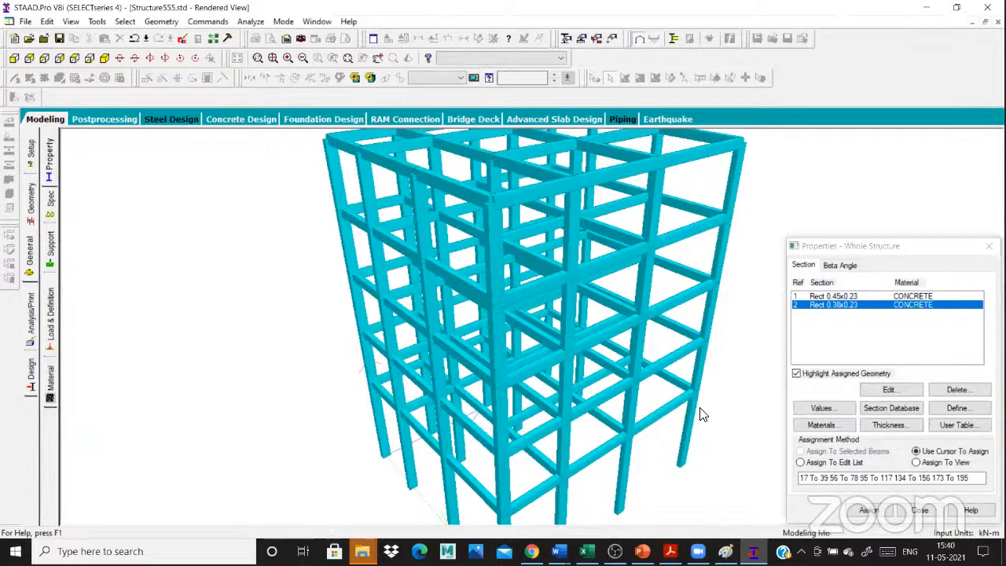
Inspect the building's column and beam sections in the 3D rendered view, and close that view.
{"action": "scroll", "coordinate": [701, 414], "scroll_direction": "down", "scroll_amount": 1}
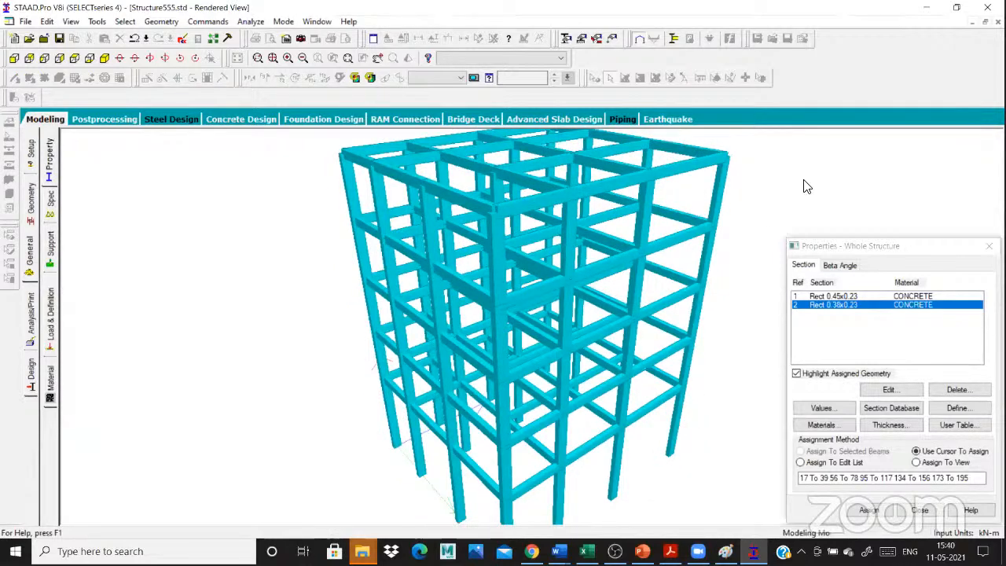
{"action": "scroll", "coordinate": [806, 185], "scroll_direction": "up", "scroll_amount": 2}
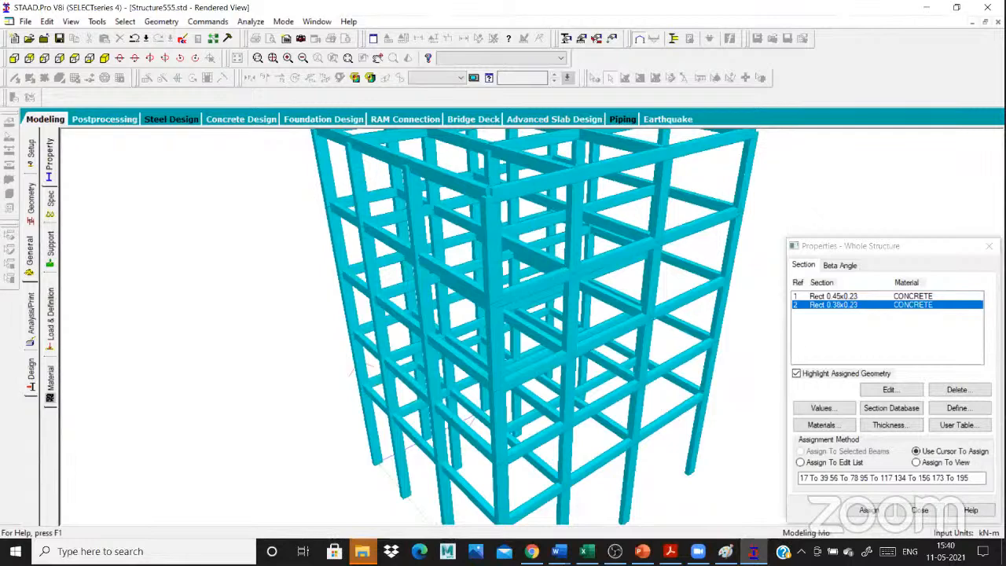
{"action": "left_click", "coordinate": [998, 22]}
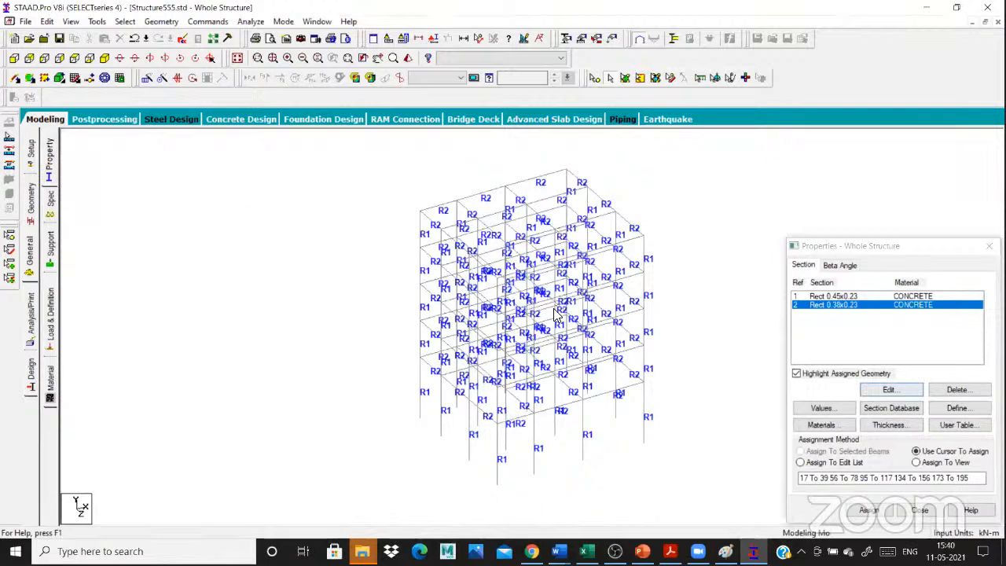
Add a third rectangular concrete section with YD 0.23 m and ZD 0.45 m.
{"action": "type", "text": "45"}
{"action": "left_click", "coordinate": [533, 391]}
{"action": "left_click", "coordinate": [641, 395]}
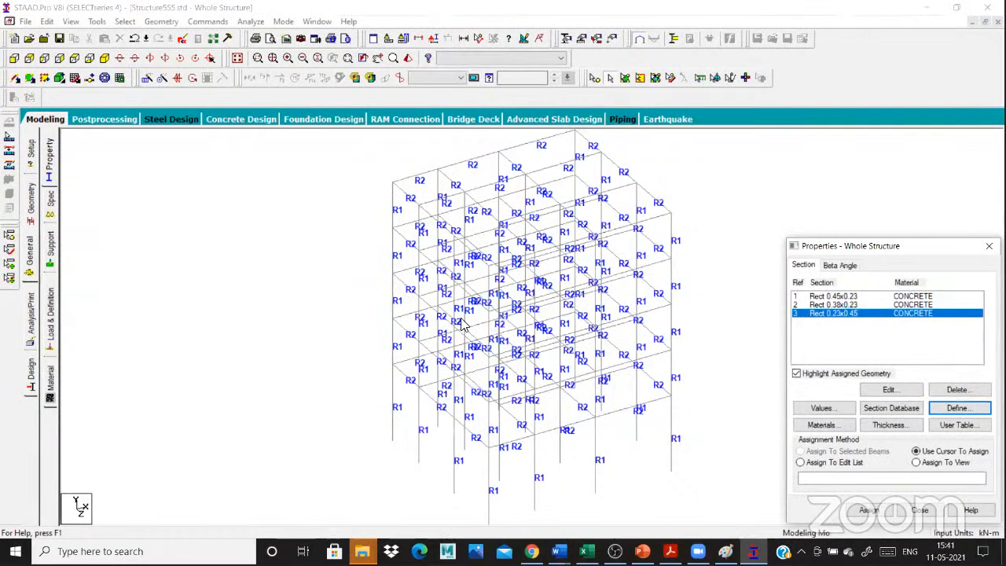
{"action": "scroll", "coordinate": [476, 323], "scroll_direction": "down", "scroll_amount": 1}
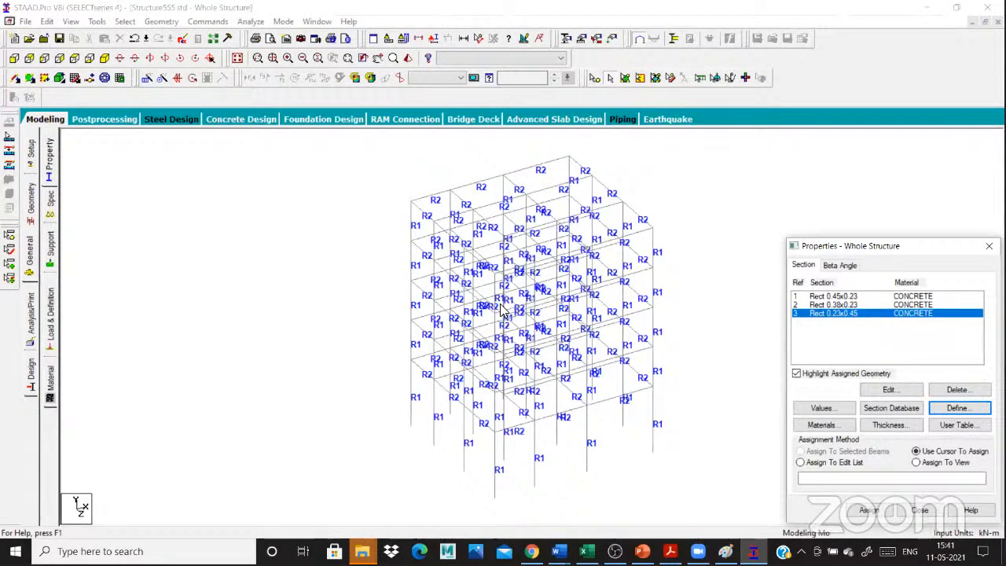
{"action": "scroll", "coordinate": [312, 259], "scroll_direction": "up", "scroll_amount": 1}
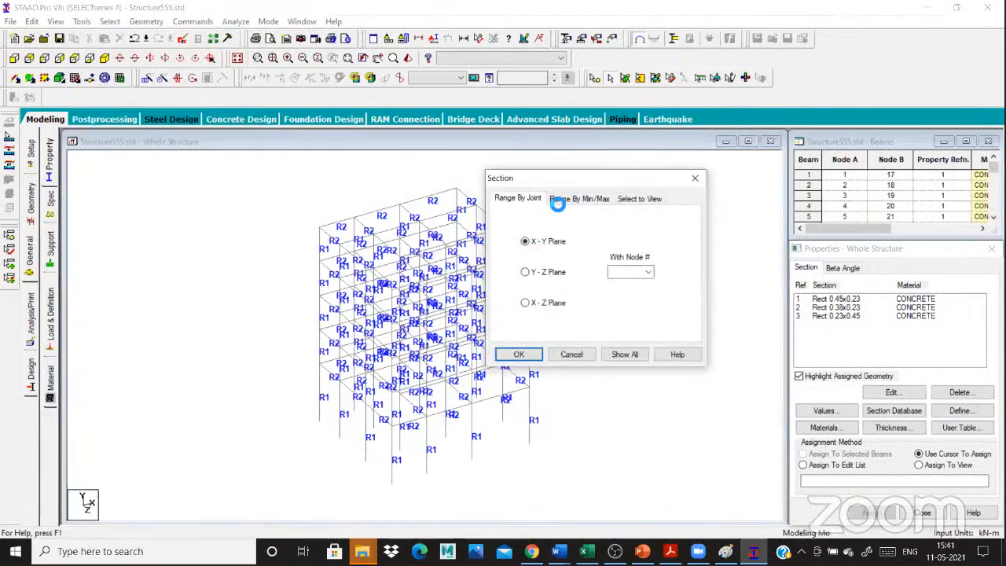
Display the node numbers on the whole structure.
{"action": "left_click", "coordinate": [552, 199]}
{"action": "left_click", "coordinate": [538, 199]}
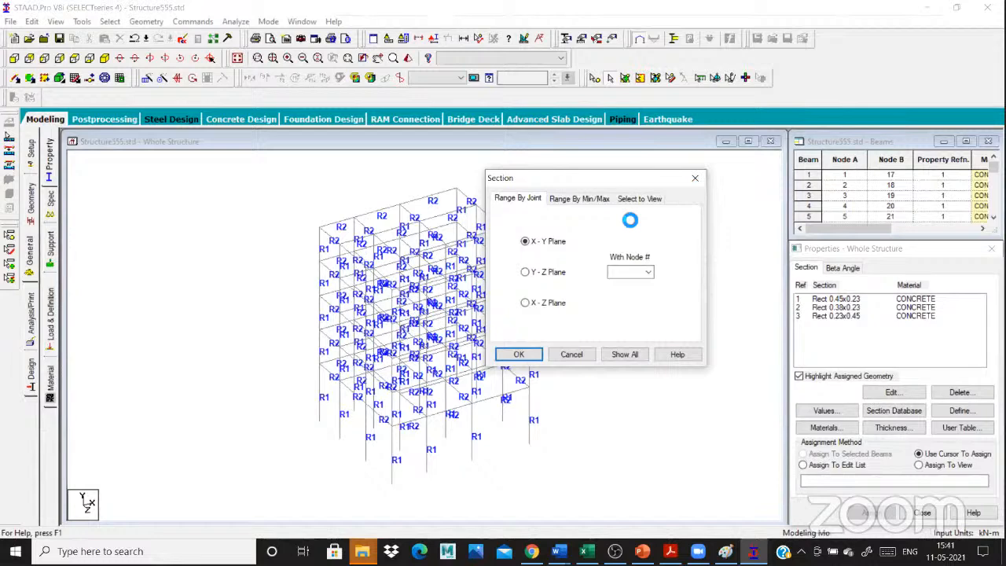
{"action": "right_click", "coordinate": [630, 220]}
{"action": "left_click", "coordinate": [667, 385]}
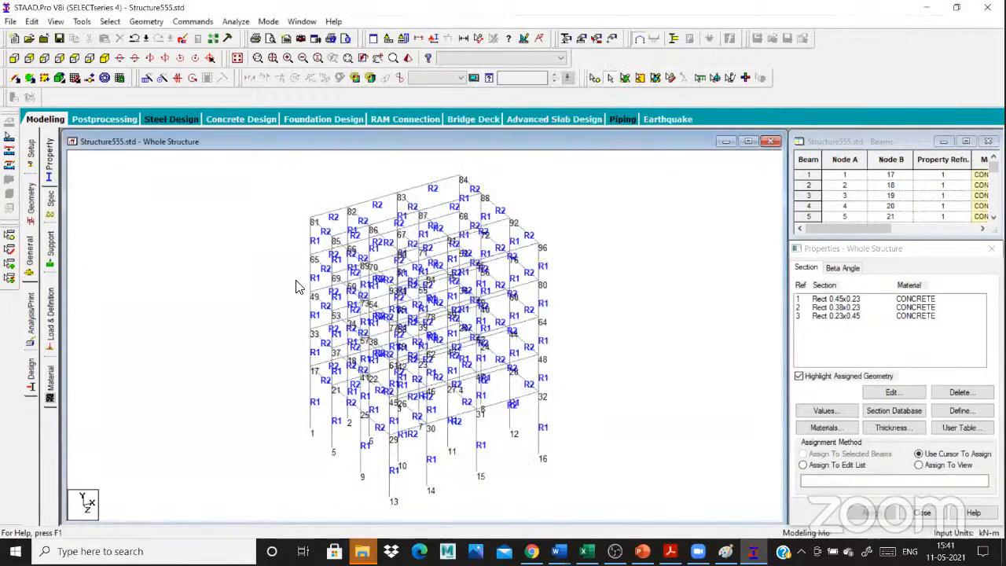
Cut the view by joint to the X-Y plane frame that stands on base nodes 13 to 16.
{"action": "left_click", "coordinate": [50, 201]}
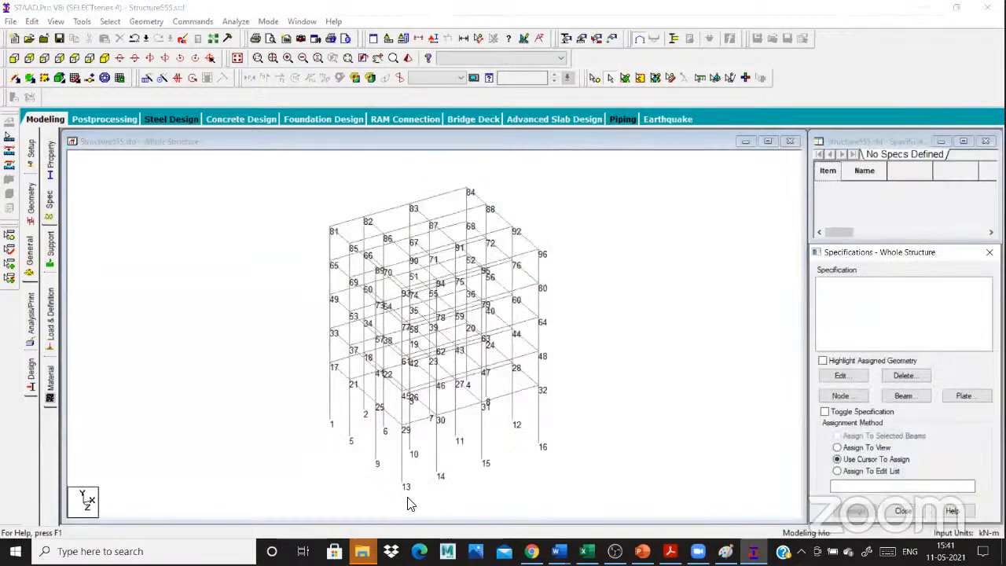
{"action": "scroll", "coordinate": [394, 488], "scroll_direction": "up", "scroll_amount": 4}
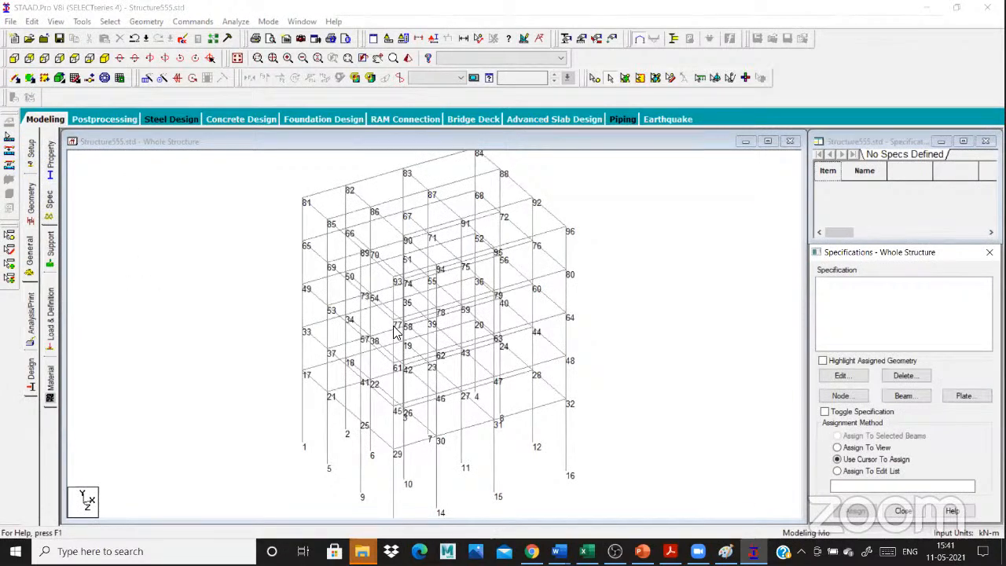
{"action": "key", "text": "Up"}
{"action": "key", "text": "Up"}
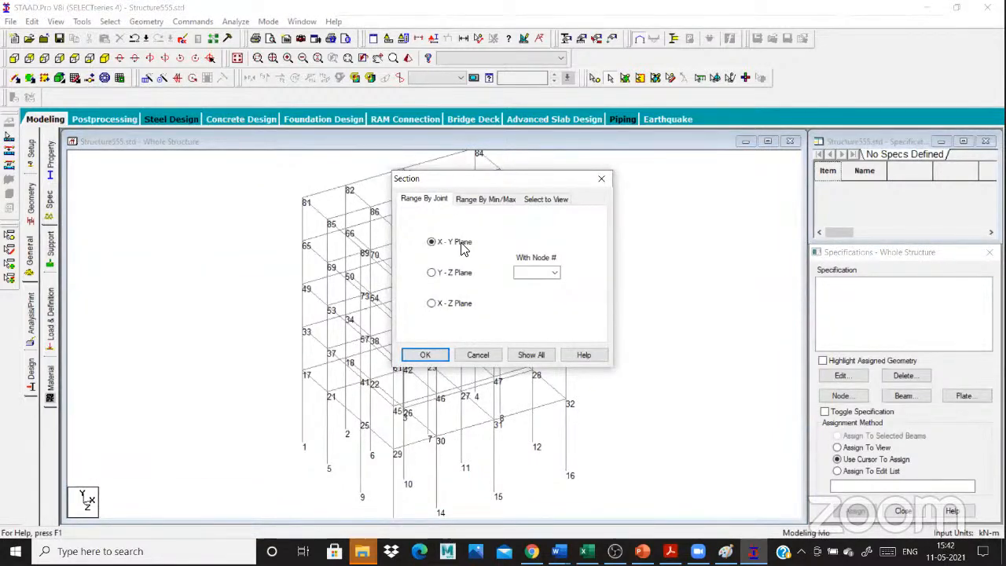
{"action": "left_click", "coordinate": [523, 273]}
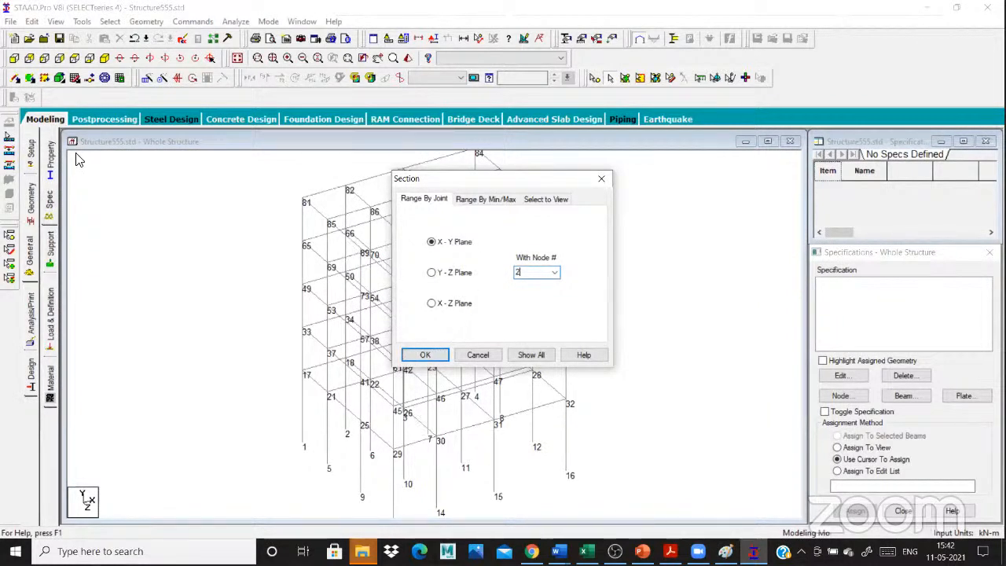
{"action": "key", "text": "Return"}
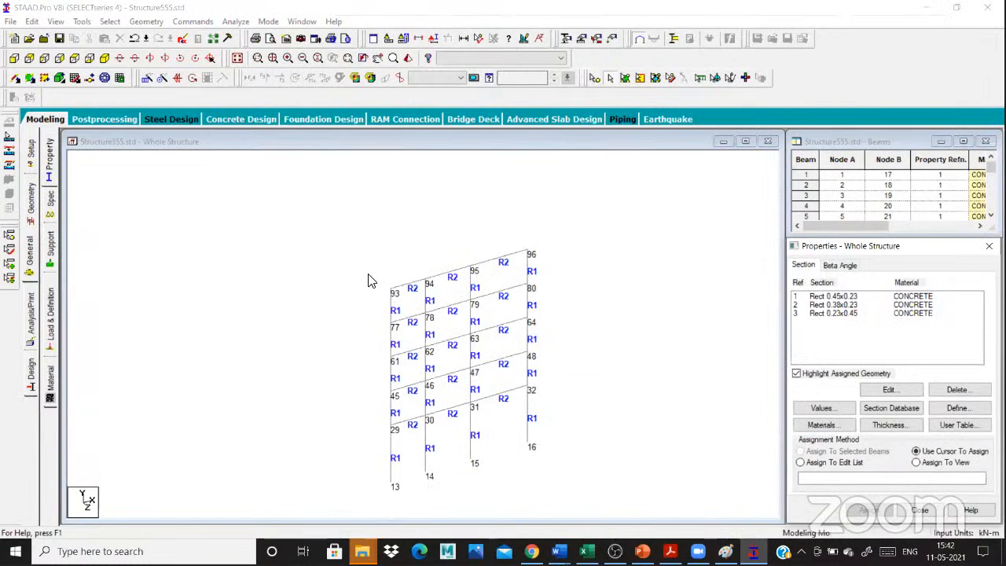
Assign the Rect 0.23x0.45 section to the corner column line from node 13 to node 93 and restore the whole structure.
{"action": "left_click", "coordinate": [391, 383]}
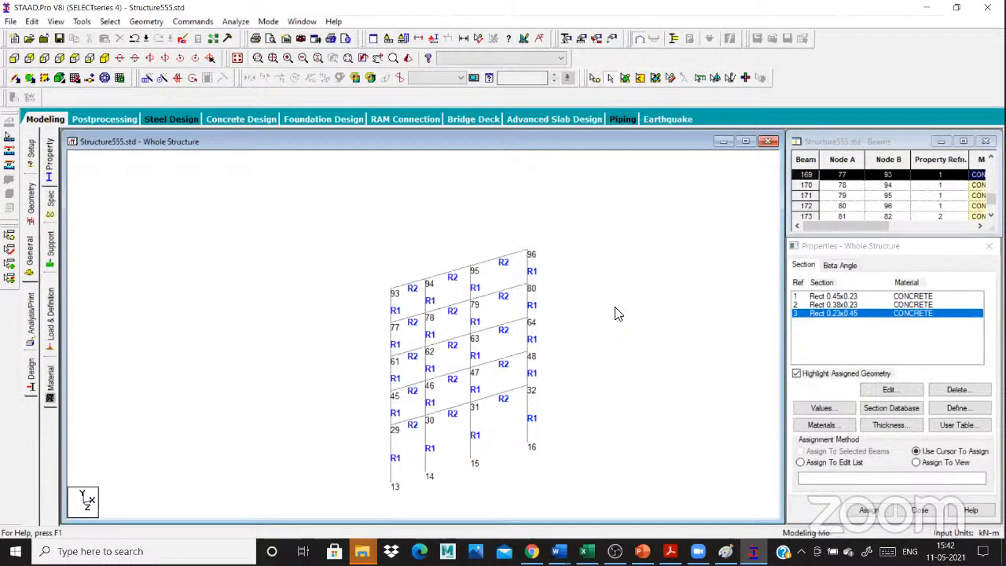
{"action": "left_click_drag", "start_coordinate": [371, 267], "coordinate": [406, 499]}
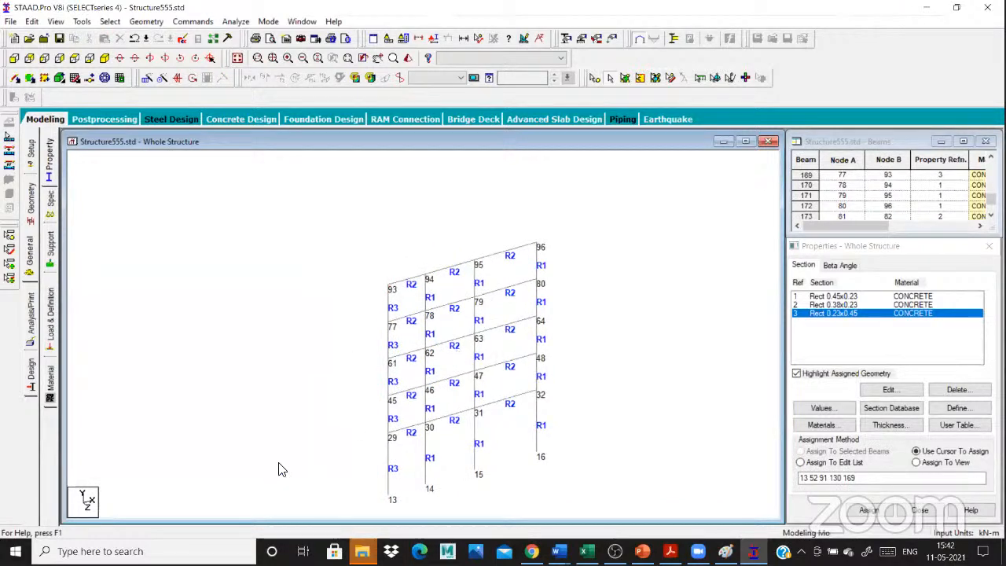
{"action": "key", "text": "F2"}
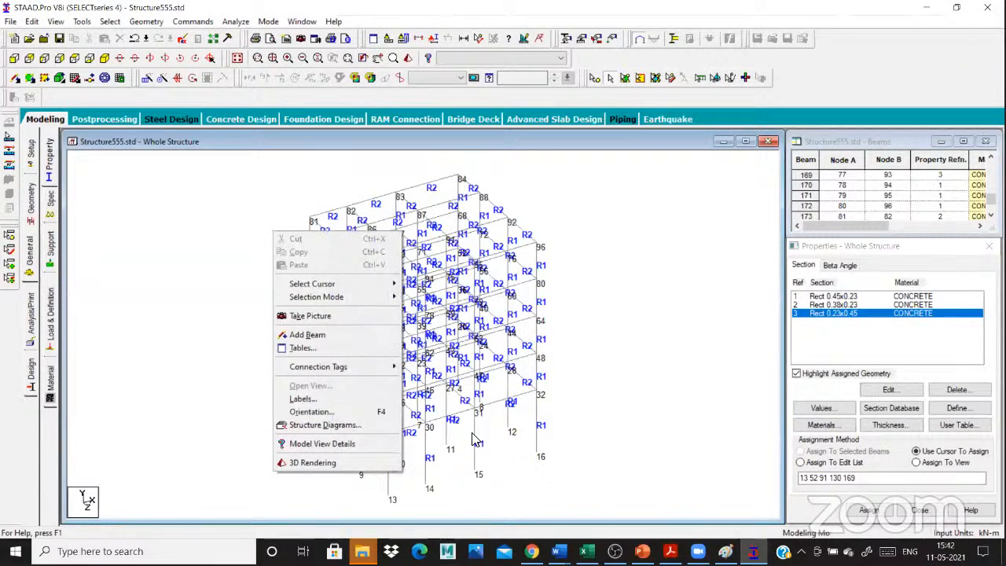
Inspect the reoriented corner column against the other members in the 3D rendered view, and close that view.
{"action": "left_click", "coordinate": [313, 462]}
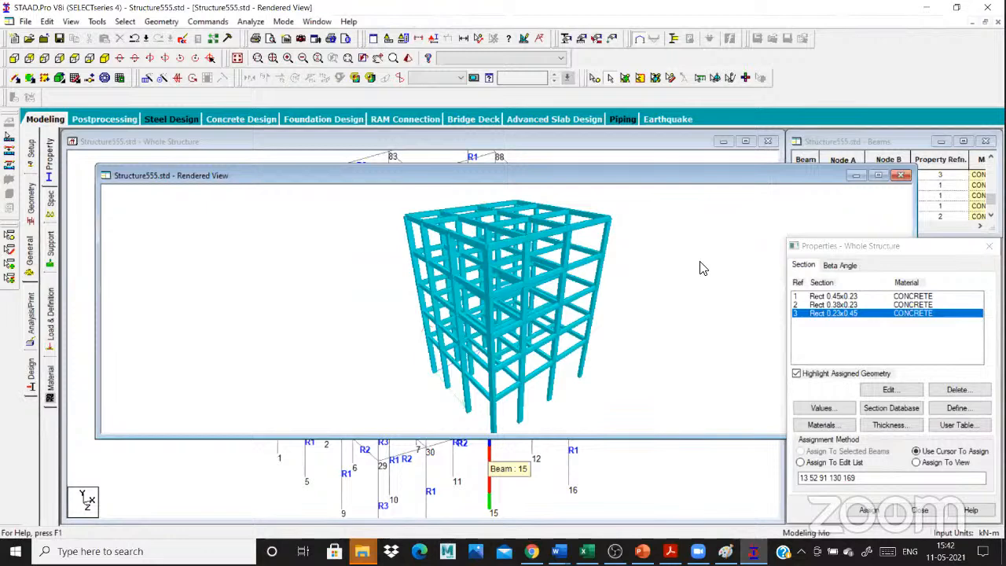
{"action": "scroll", "coordinate": [577, 210], "scroll_direction": "up", "scroll_amount": 3}
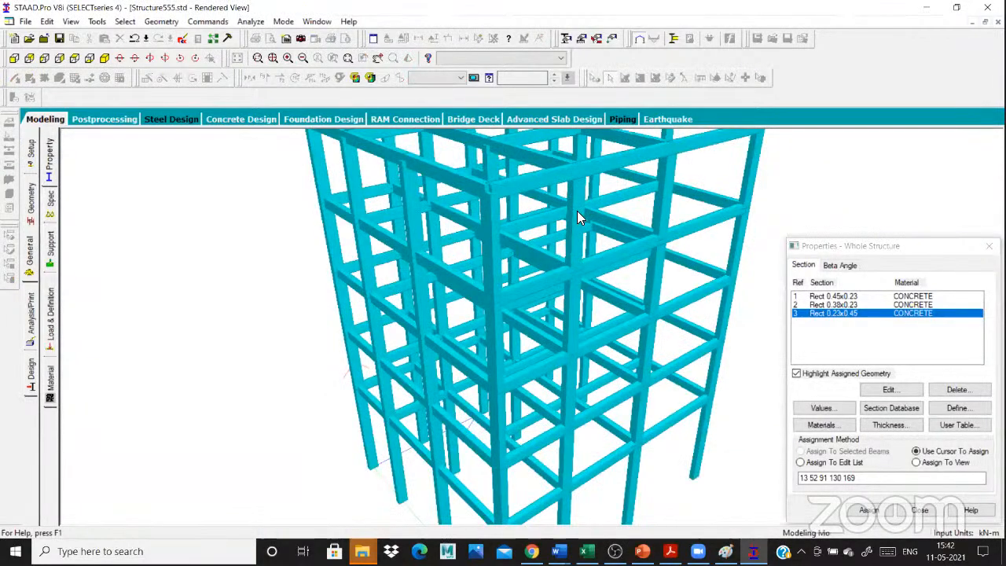
{"action": "scroll", "coordinate": [577, 211], "scroll_direction": "down", "scroll_amount": 1}
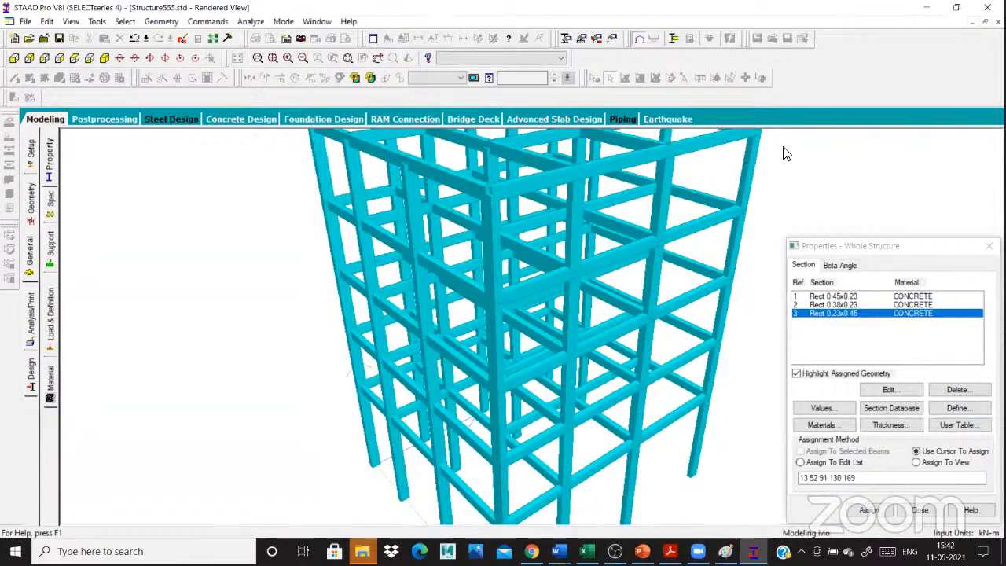
{"action": "scroll", "coordinate": [824, 292], "scroll_direction": "up", "scroll_amount": 1}
{"action": "scroll", "coordinate": [682, 269], "scroll_direction": "up", "scroll_amount": 1}
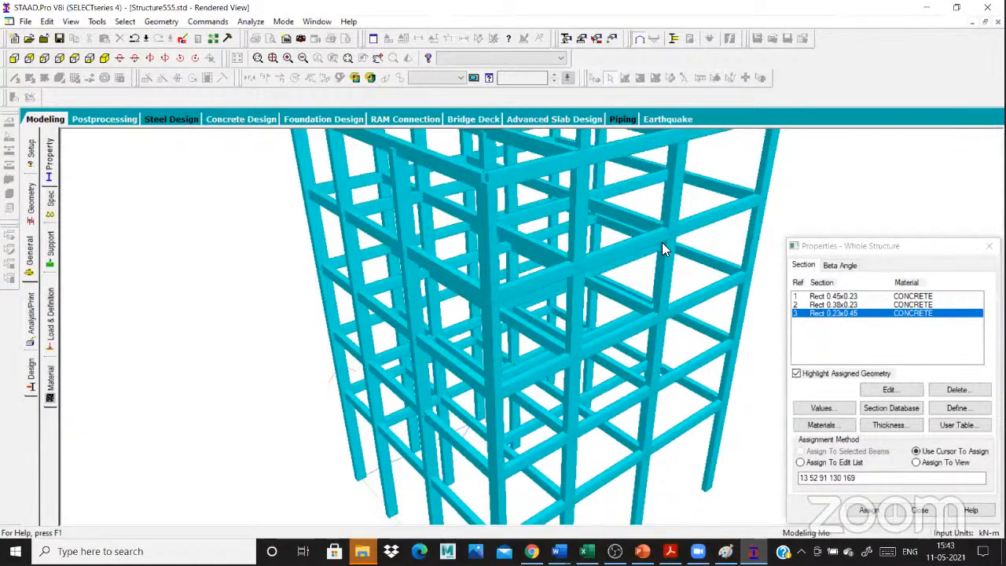
{"action": "left_click", "coordinate": [998, 22]}
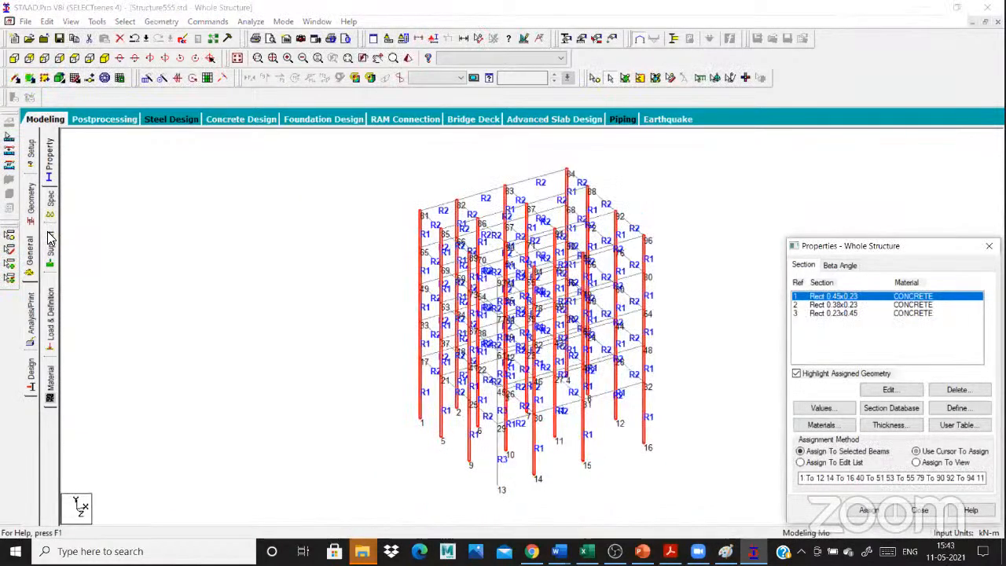
Create a fixed support for the structure.
{"action": "left_click", "coordinate": [901, 408]}
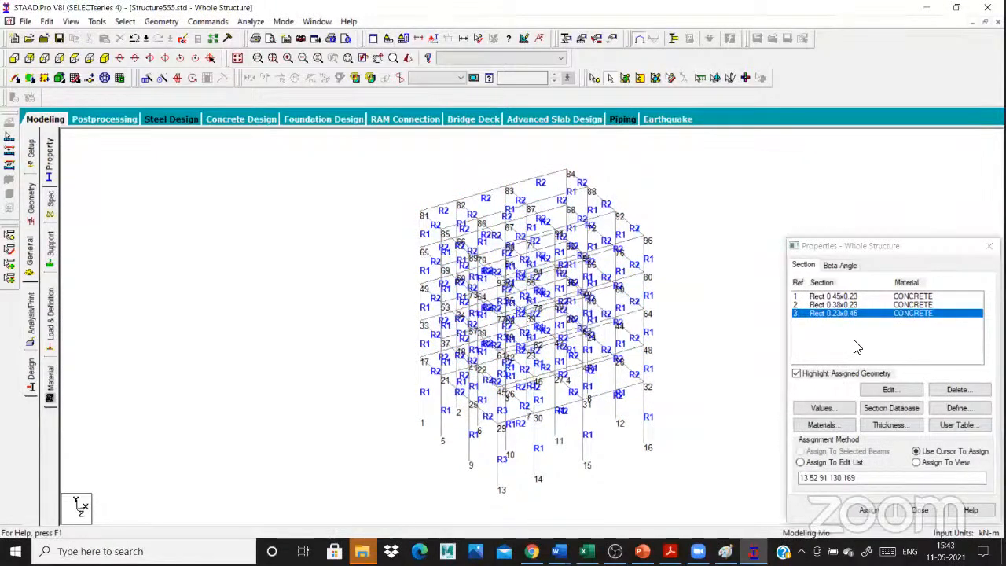
{"action": "left_click", "coordinate": [50, 245]}
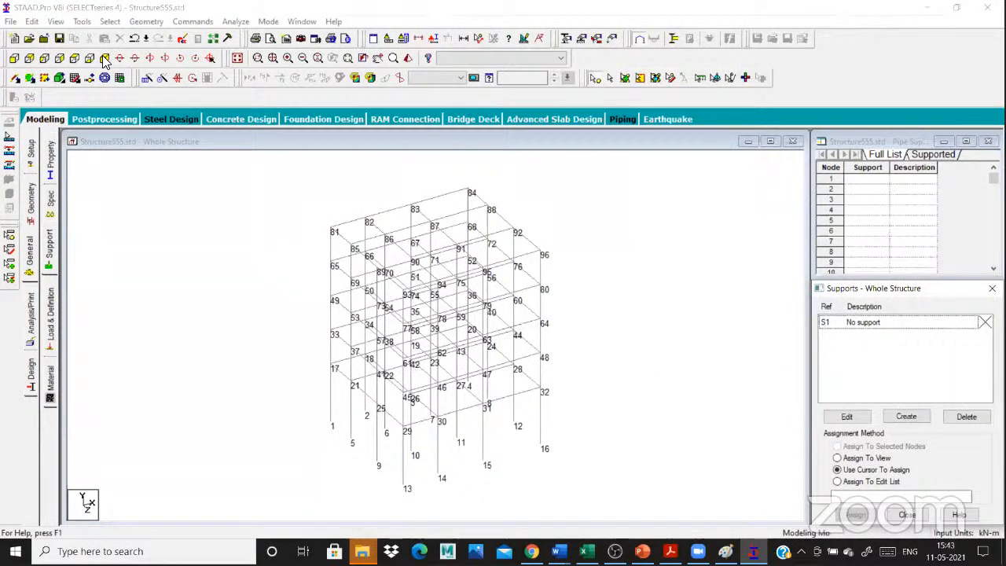
{"action": "left_click", "coordinate": [189, 209]}
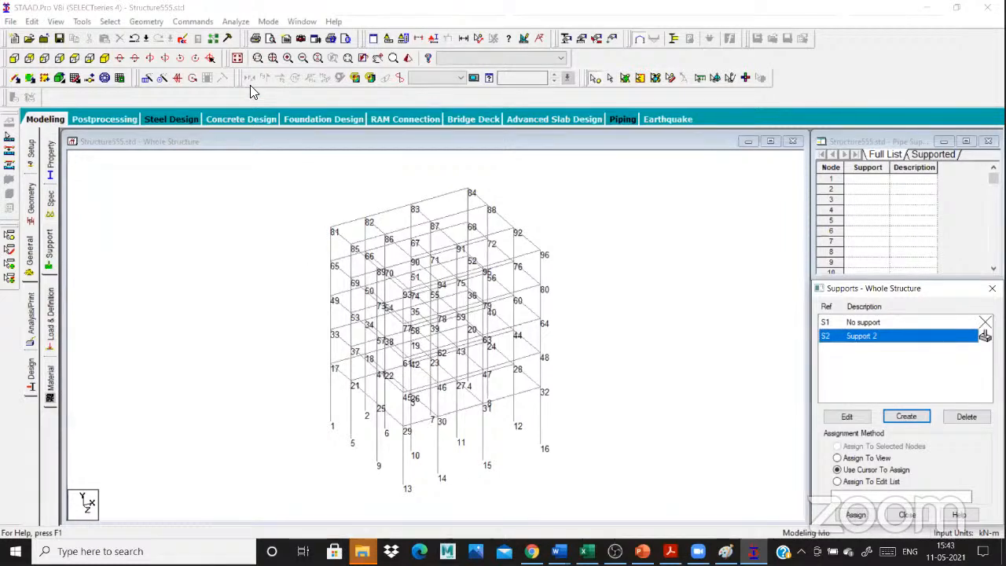
Assign the fixed support to all base nodes 1 to 16, and open the load and definition settings.
{"action": "left_click", "coordinate": [18, 62]}
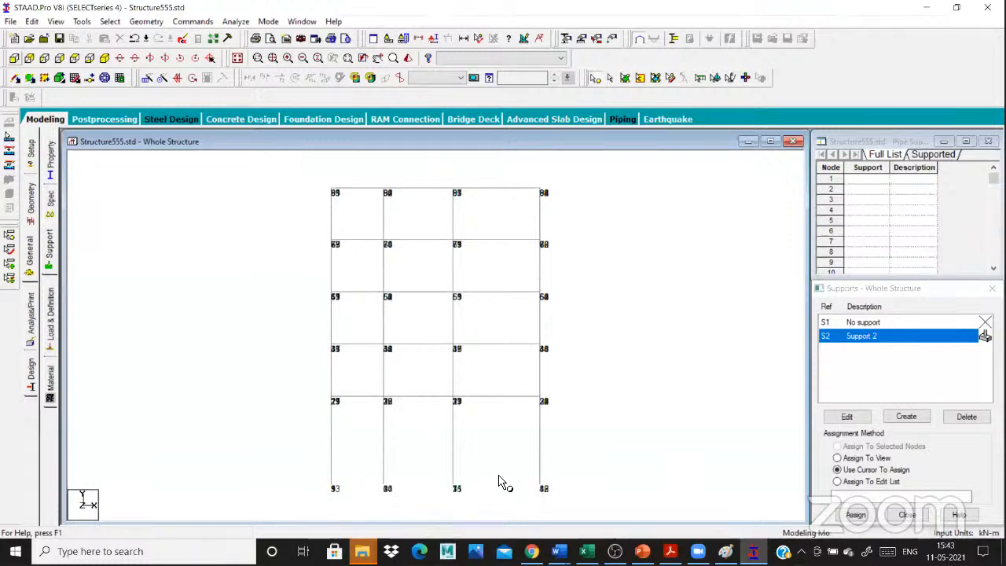
{"action": "left_click_drag", "start_coordinate": [499, 475], "coordinate": [538, 505]}
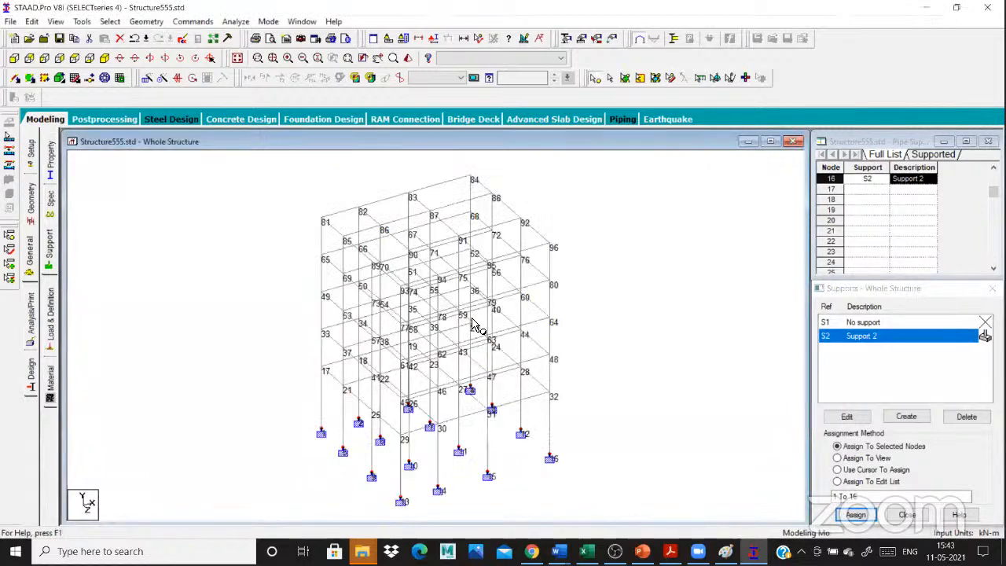
{"action": "scroll", "coordinate": [155, 351], "scroll_direction": "up", "scroll_amount": 1}
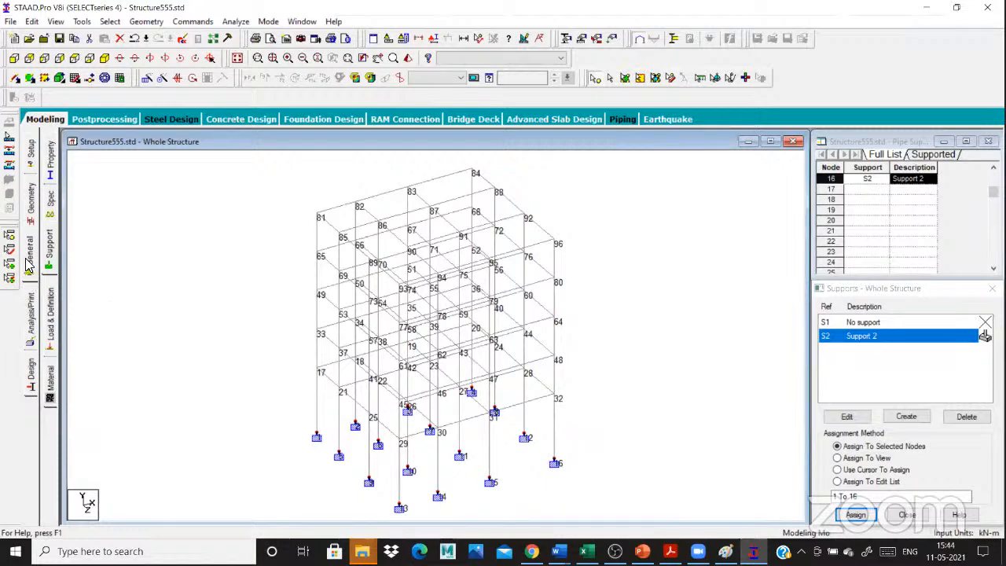
{"action": "left_click", "coordinate": [27, 265]}
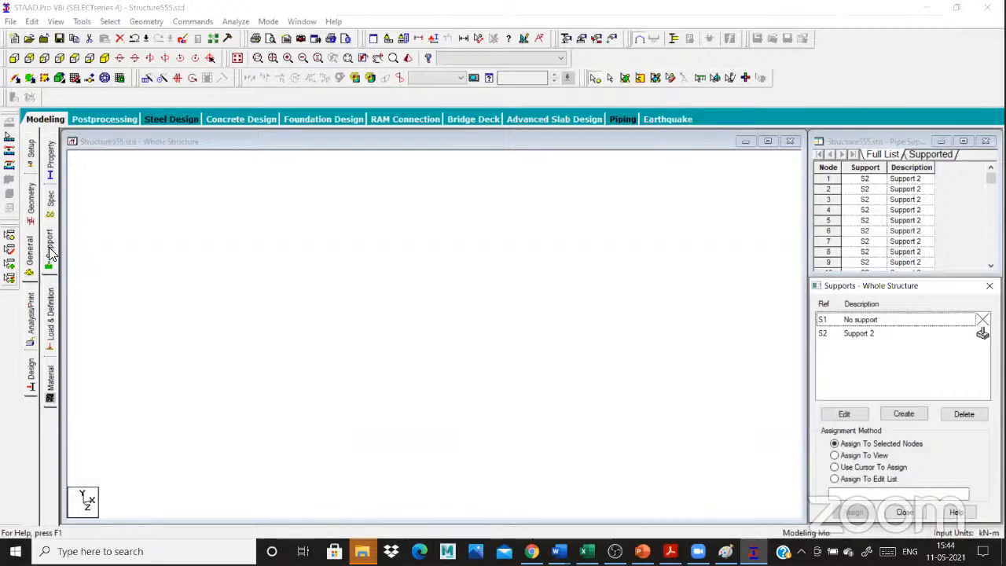
{"action": "left_click", "coordinate": [51, 313]}
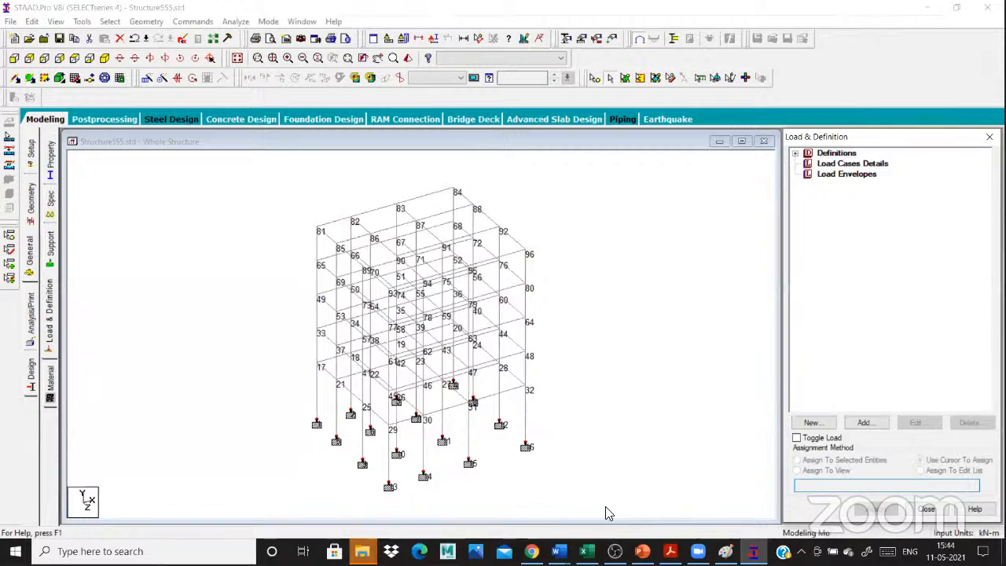
Switch to the building design tips presentation in PowerPoint and look through the slides on slab types, reinforcement and spanning.
{"action": "left_click", "coordinate": [643, 552]}
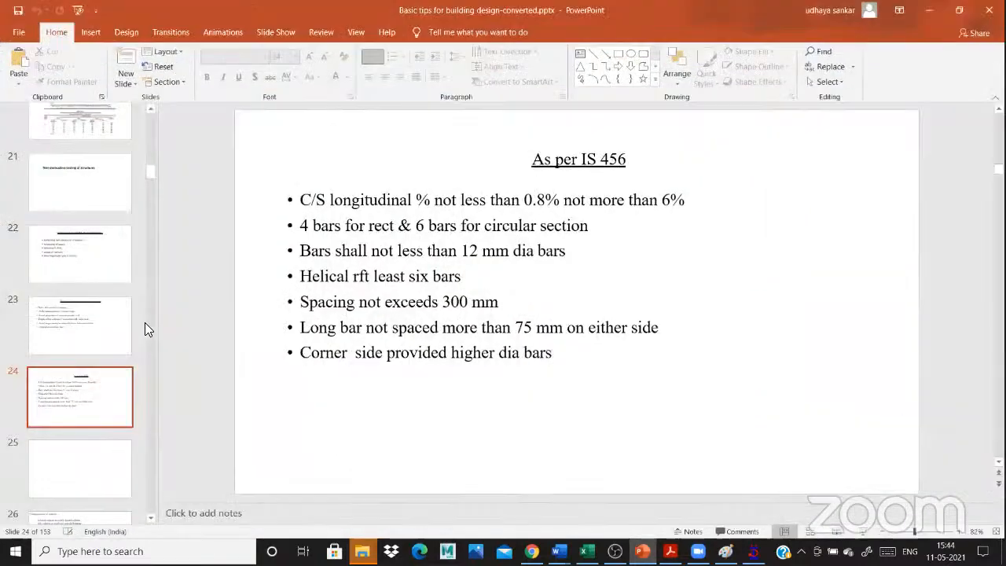
{"action": "scroll", "coordinate": [83, 221], "scroll_direction": "down", "scroll_amount": 20}
{"action": "left_click", "coordinate": [77, 219]}
{"action": "scroll", "coordinate": [76, 228], "scroll_direction": "down", "scroll_amount": 1}
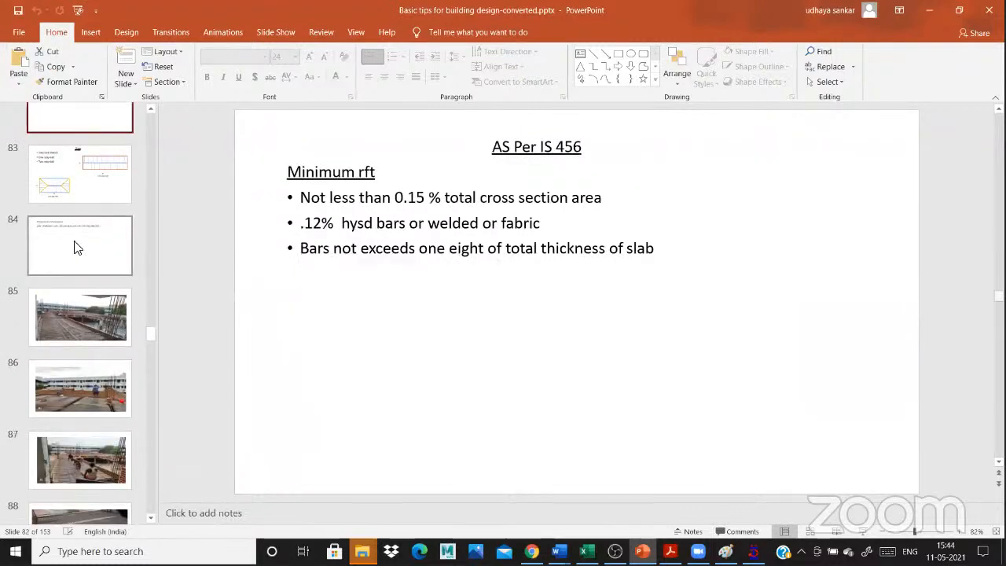
{"action": "left_click", "coordinate": [77, 201]}
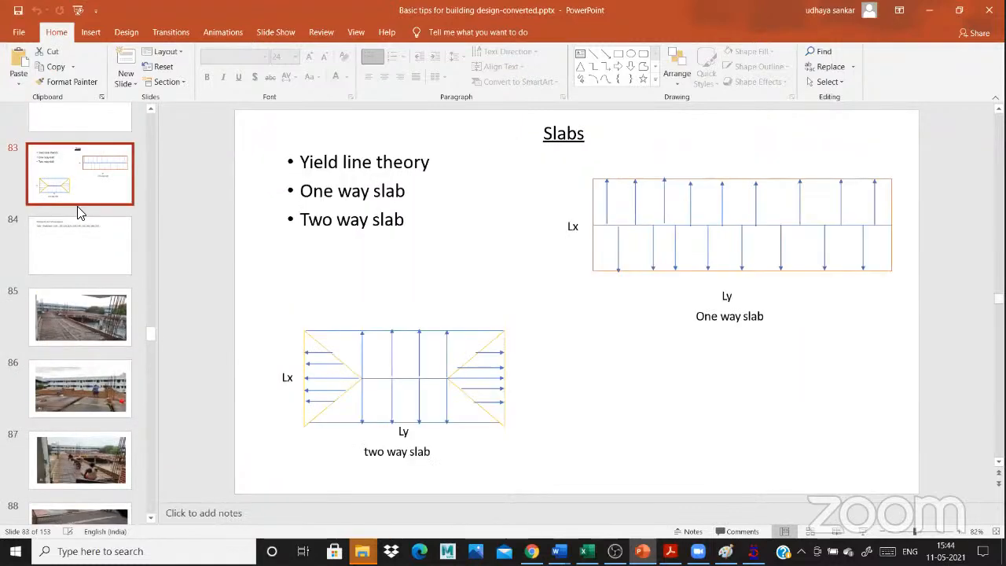
{"action": "scroll", "coordinate": [74, 157], "scroll_direction": "up", "scroll_amount": 2}
{"action": "left_click", "coordinate": [75, 164]}
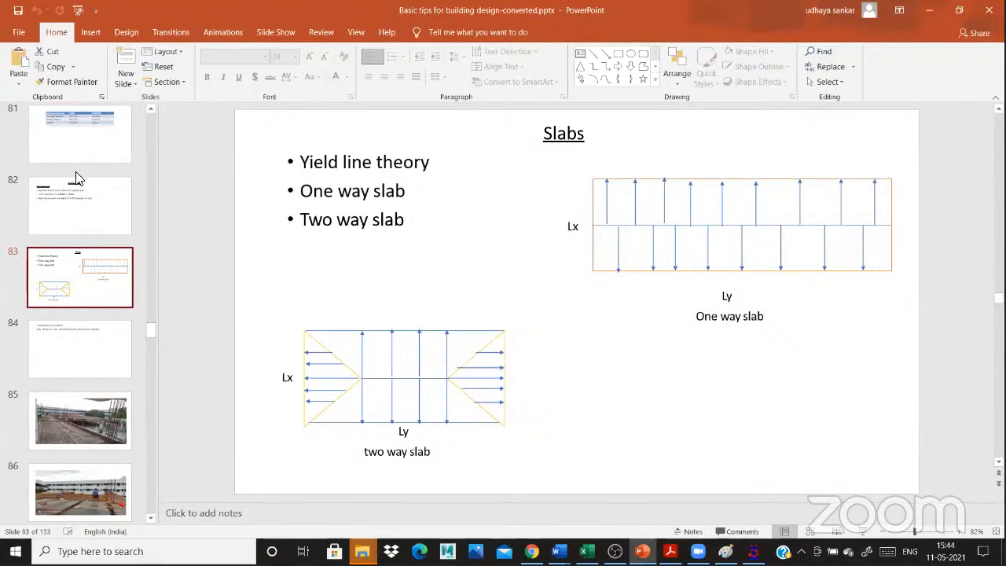
{"action": "scroll", "coordinate": [69, 226], "scroll_direction": "up", "scroll_amount": 2}
{"action": "left_click", "coordinate": [69, 225]}
{"action": "scroll", "coordinate": [69, 226], "scroll_direction": "up", "scroll_amount": 1}
{"action": "left_click", "coordinate": [69, 226]}
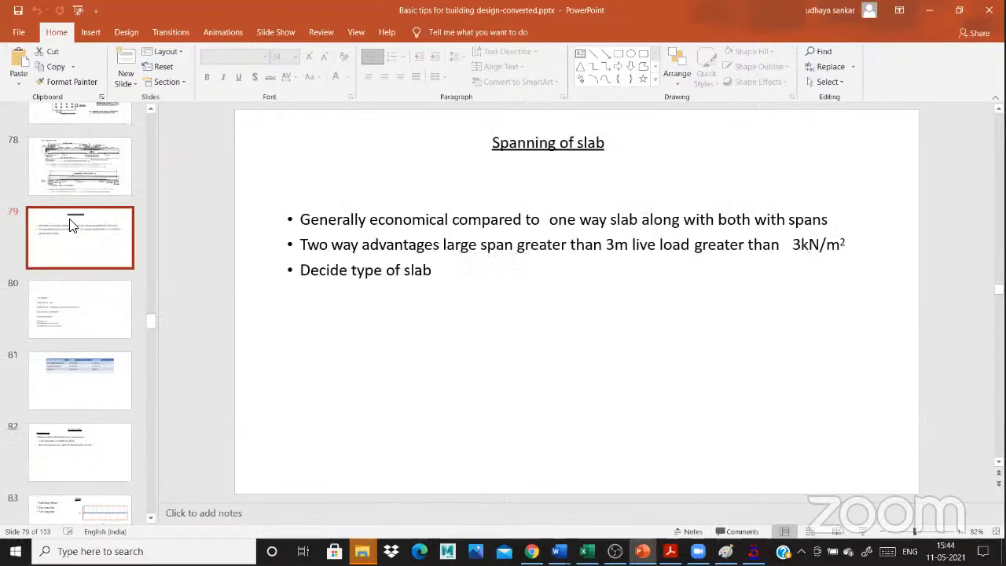